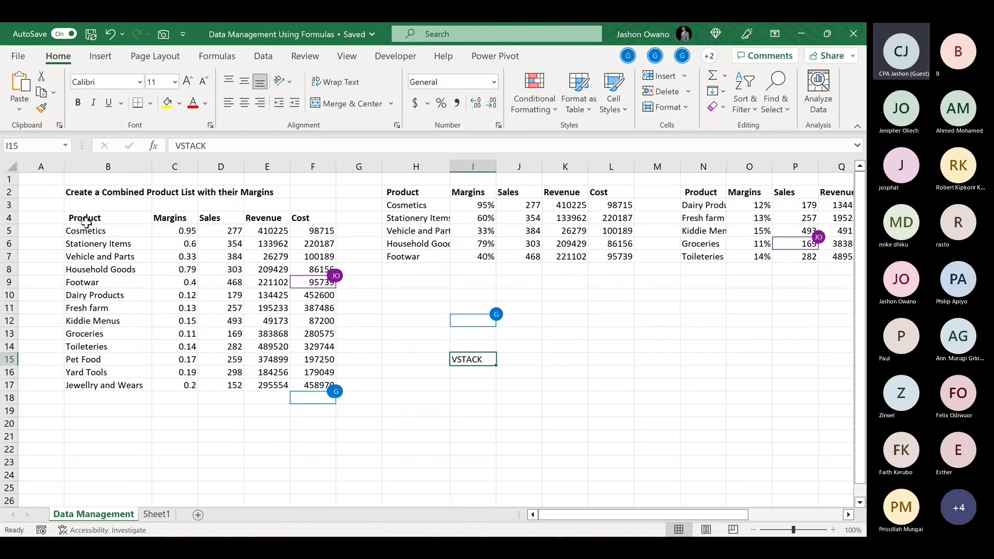
Add the note "Array Function" in cell I16, below the VSTACK label
{"action": "left_click_drag", "start_coordinate": [86, 231], "coordinate": [324, 395]}
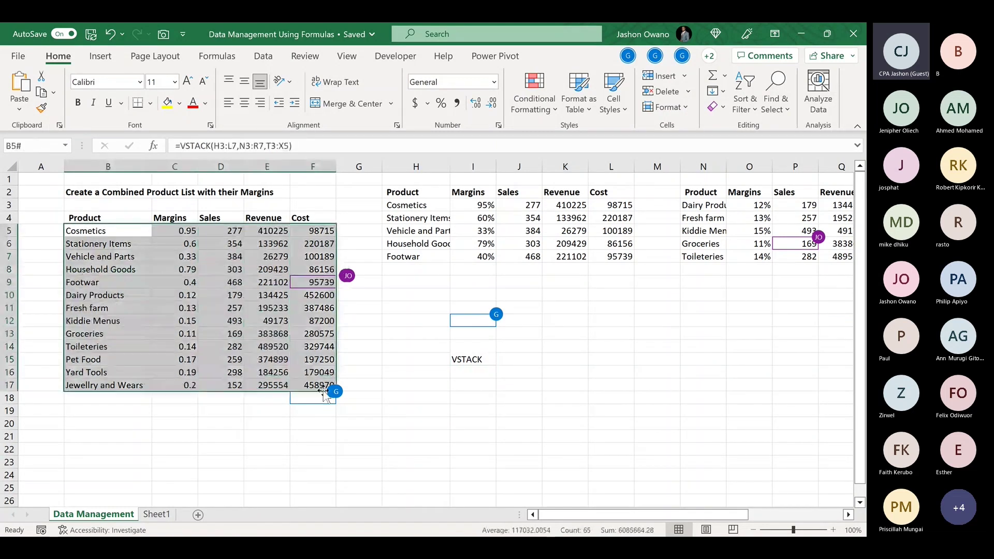
{"action": "left_click", "coordinate": [300, 412]}
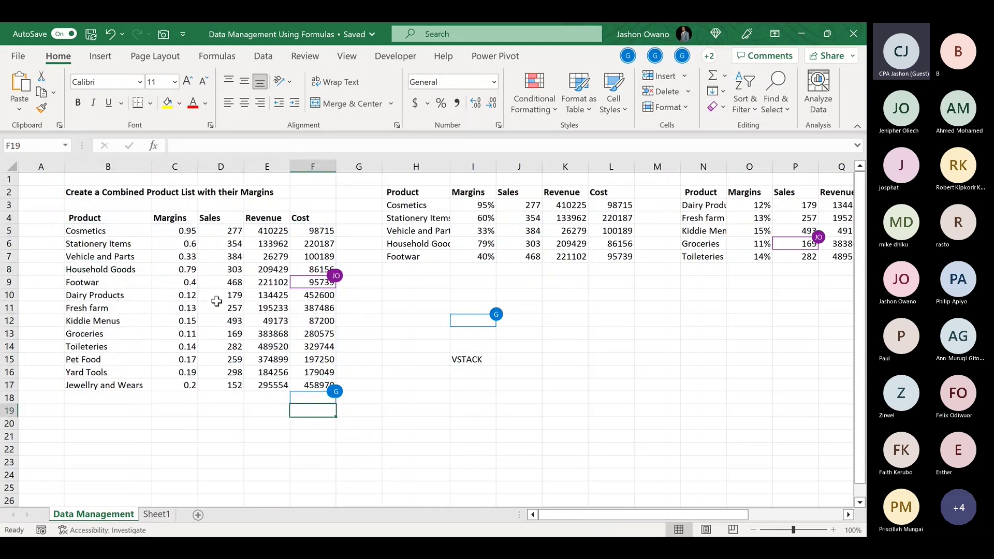
{"action": "left_click", "coordinate": [469, 372]}
{"action": "type", "text": "Array"}
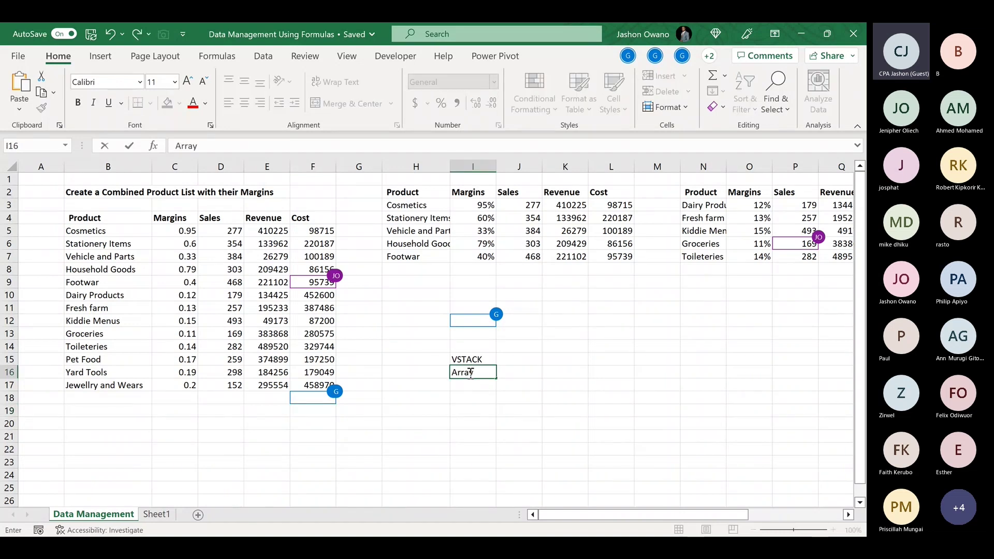
{"action": "type", "text": " Function"}
{"action": "key", "text": "Return"}
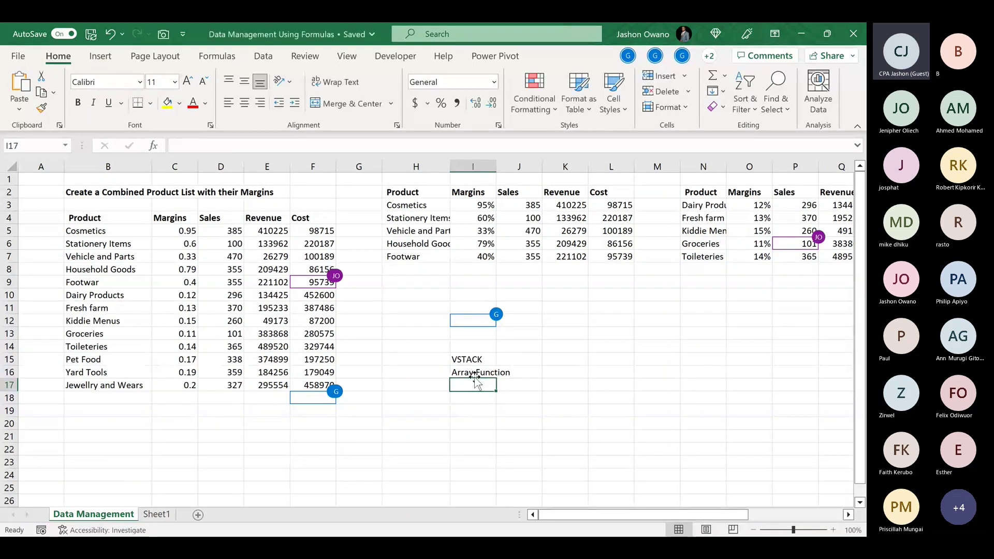
Examine the combined product range produced by VSTACK and clear the "Array Function" note from cell I16
{"action": "left_click", "coordinate": [474, 372]}
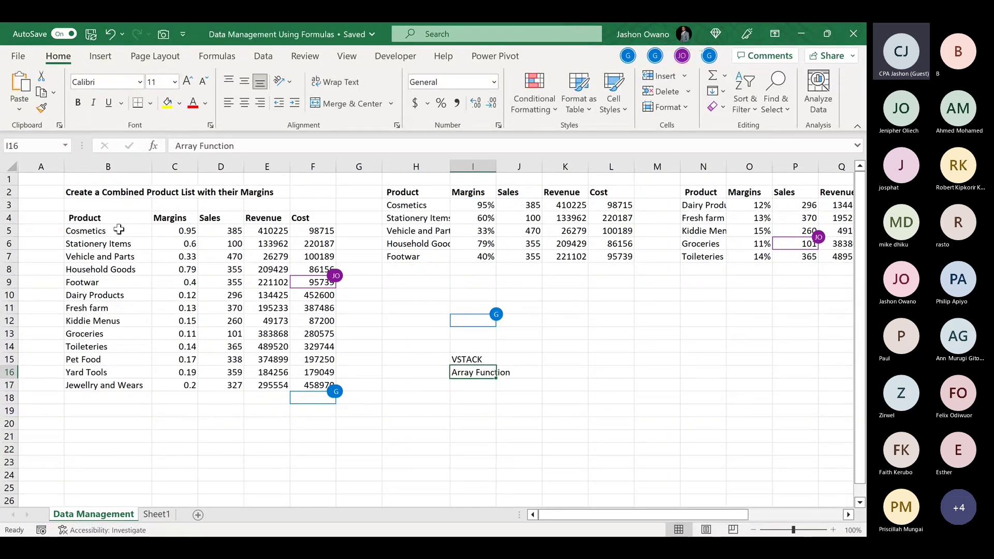
{"action": "left_click_drag", "start_coordinate": [120, 231], "coordinate": [330, 393]}
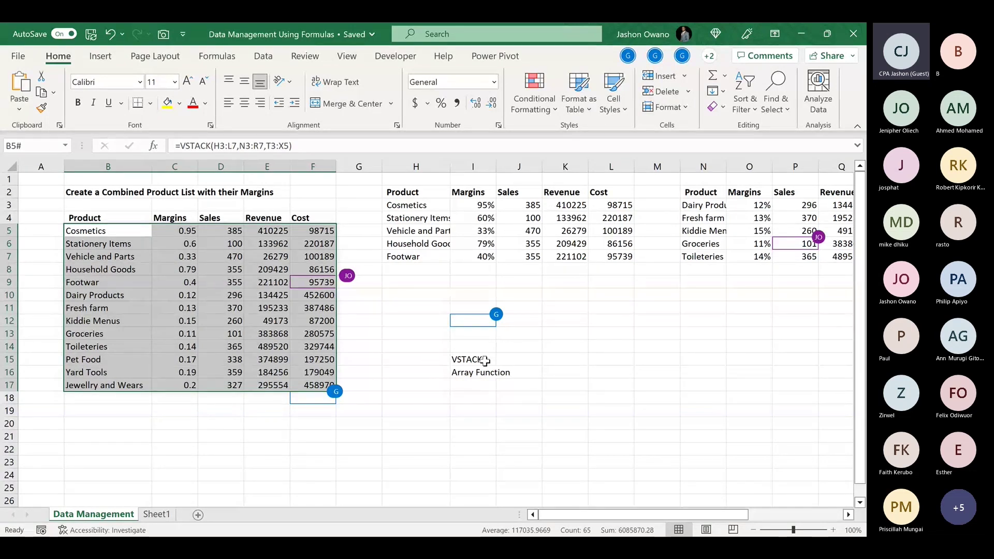
{"action": "left_click", "coordinate": [484, 361]}
{"action": "left_click", "coordinate": [472, 374]}
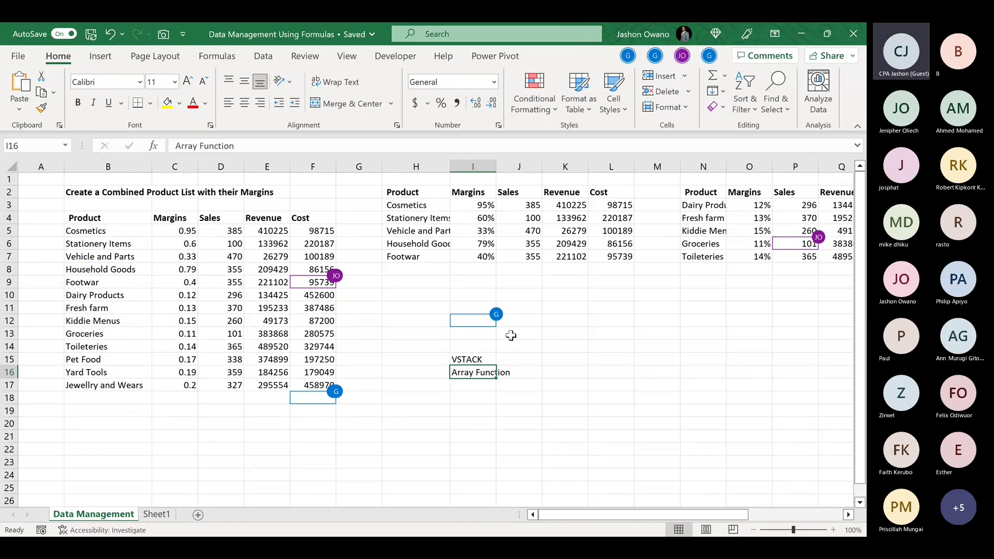
{"action": "mouse_move", "coordinate": [630, 58]}
{"action": "key", "text": "BackSpace"}
{"action": "left_click", "coordinate": [438, 383]}
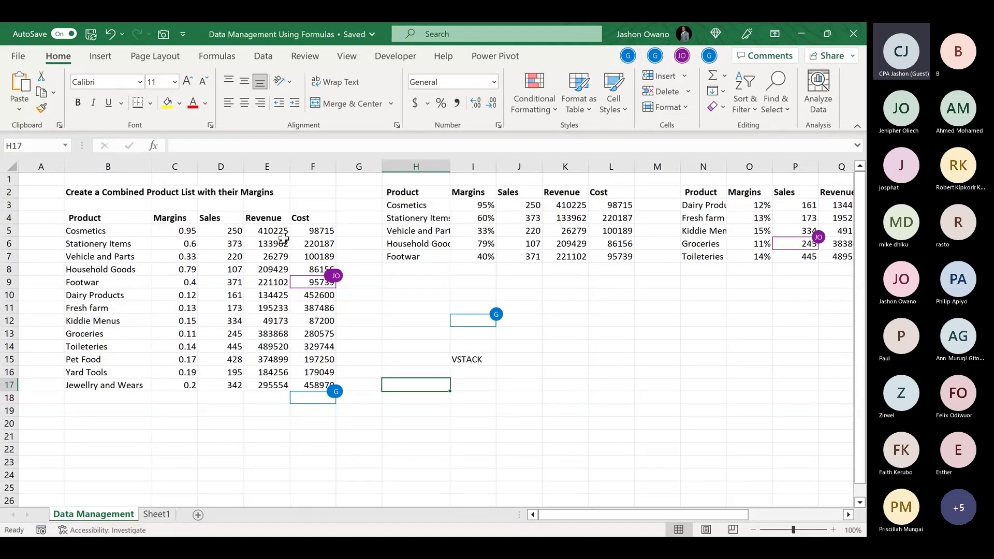
Add a "Serial No." header in cell A4, beside the Product header of the combined list
{"action": "left_click", "coordinate": [85, 219]}
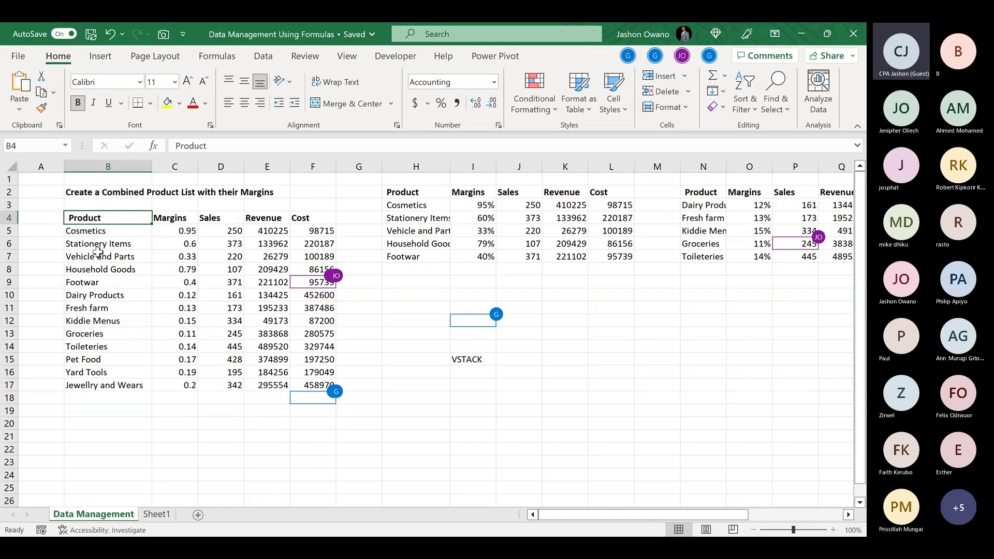
{"action": "left_click_drag", "start_coordinate": [54, 216], "coordinate": [54, 386]}
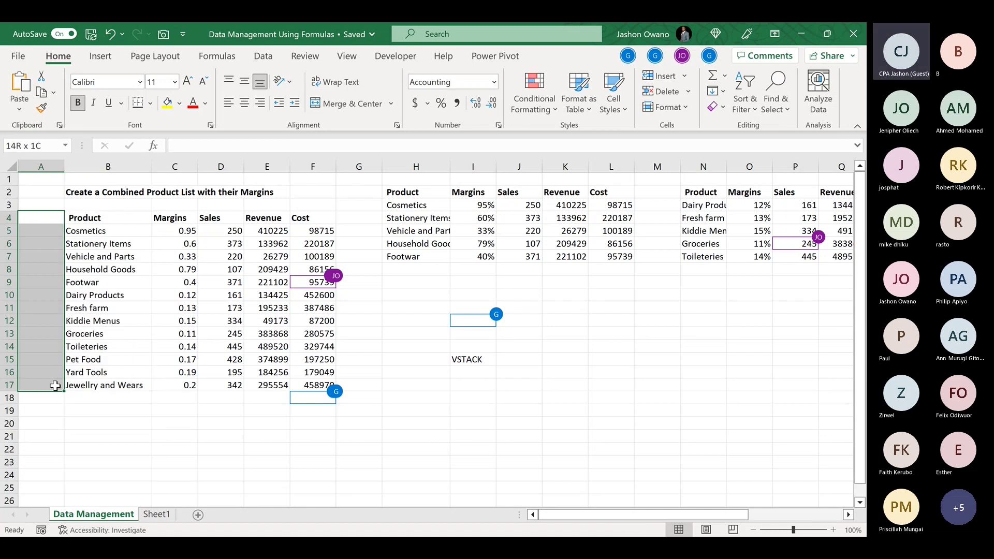
{"action": "left_click", "coordinate": [109, 345]}
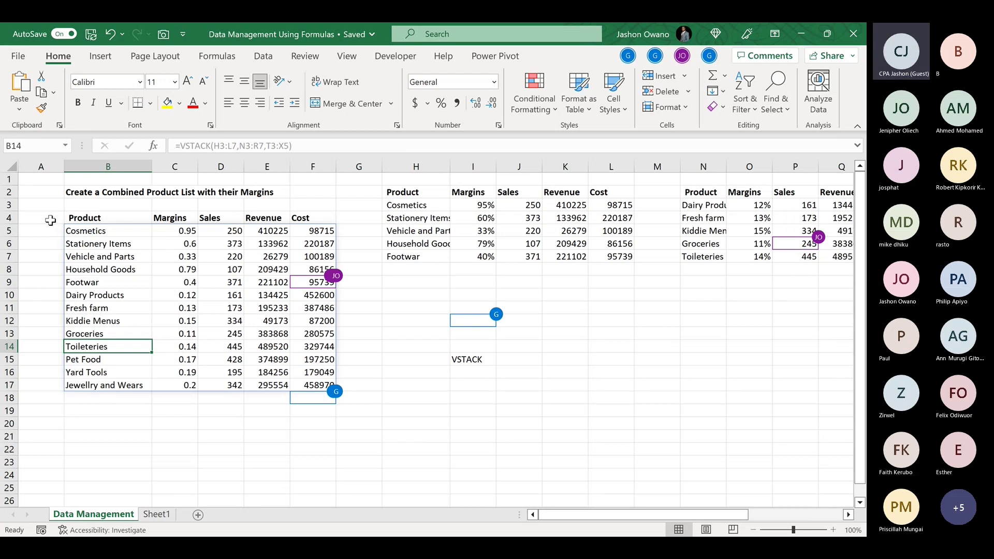
{"action": "left_click", "coordinate": [49, 217]}
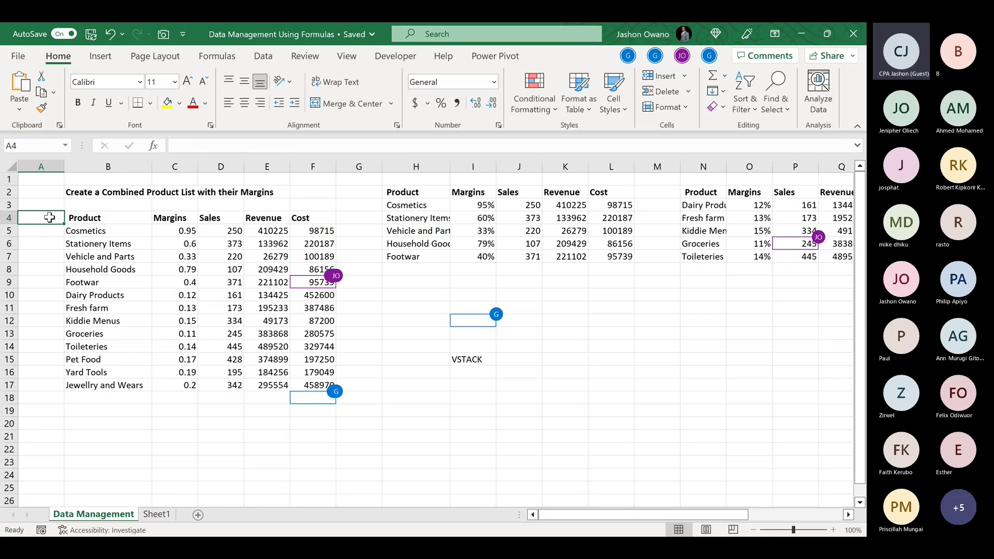
{"action": "type", "text": "Se"}
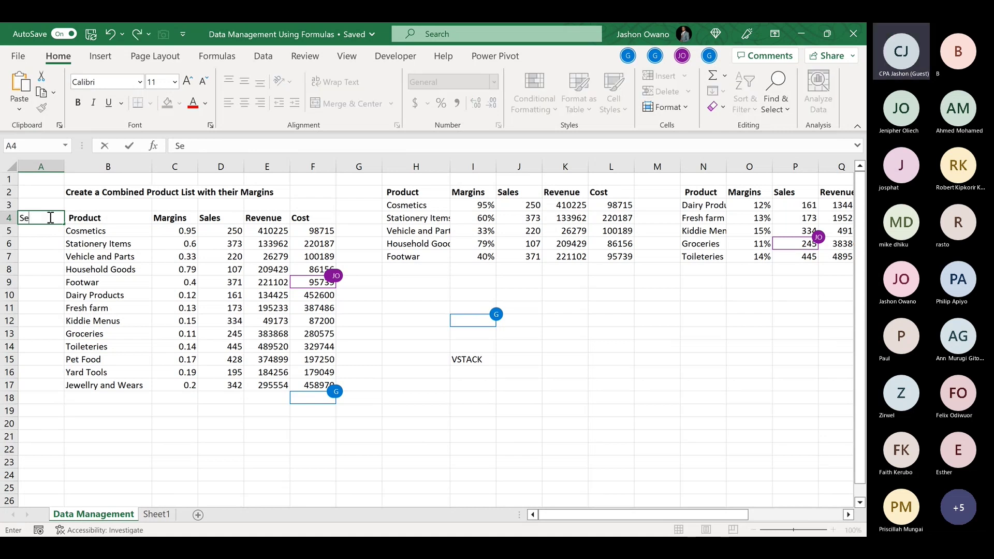
{"action": "type", "text": "rial No."}
{"action": "left_click", "coordinate": [59, 258]}
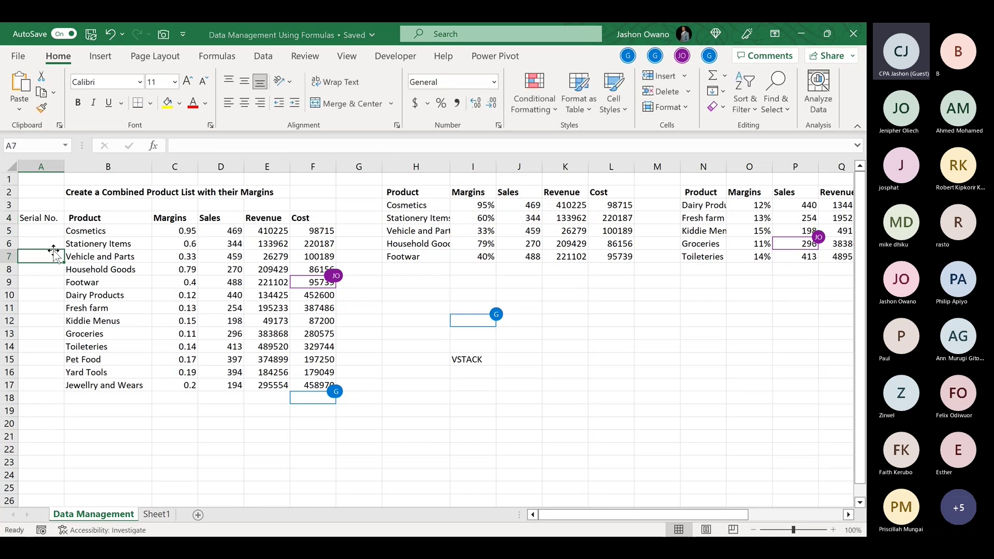
Number the products by entering 1 and 2 in A5:A6 and filling the series down to A17
{"action": "left_click", "coordinate": [35, 234]}
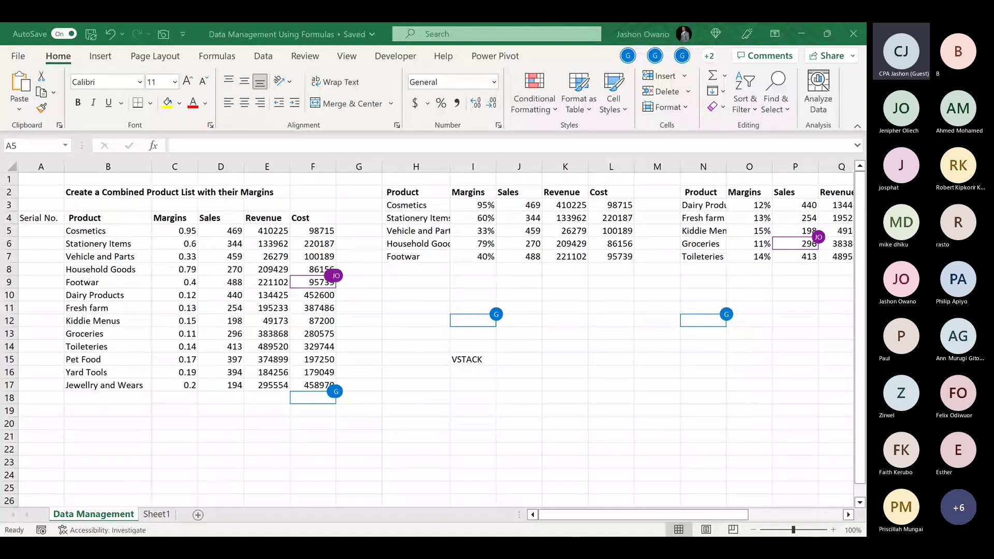
{"action": "left_click", "coordinate": [342, 492]}
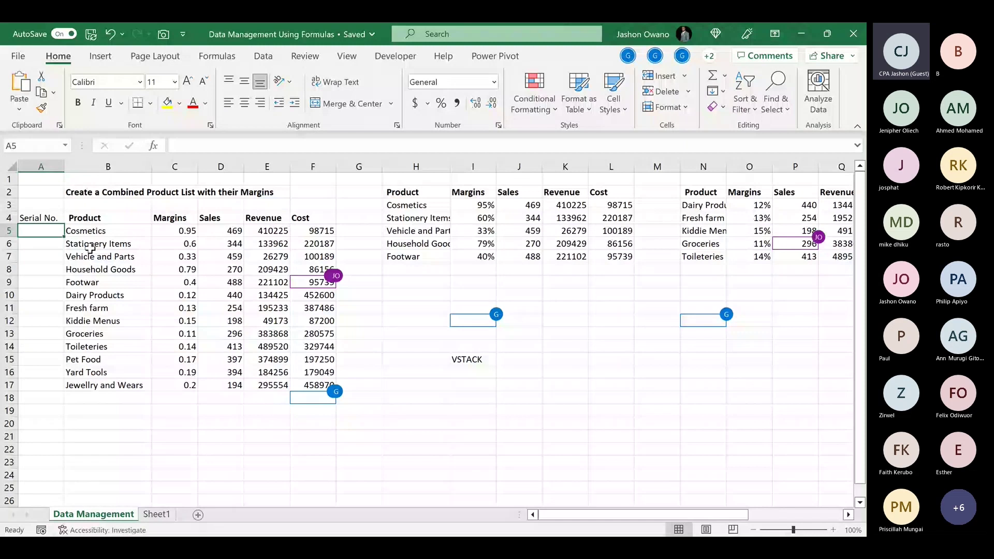
{"action": "key", "text": "Up"}
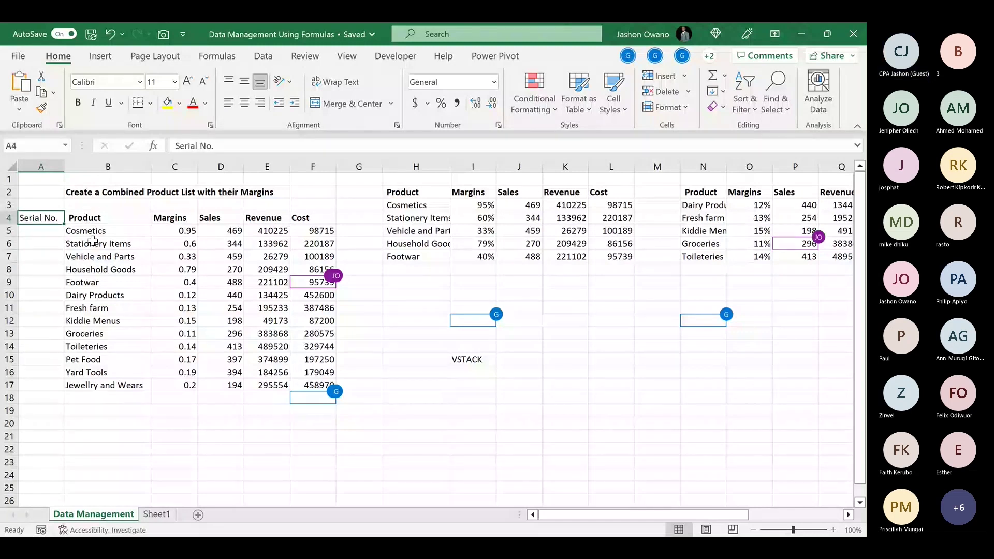
{"action": "left_click_drag", "start_coordinate": [41, 231], "coordinate": [52, 384]}
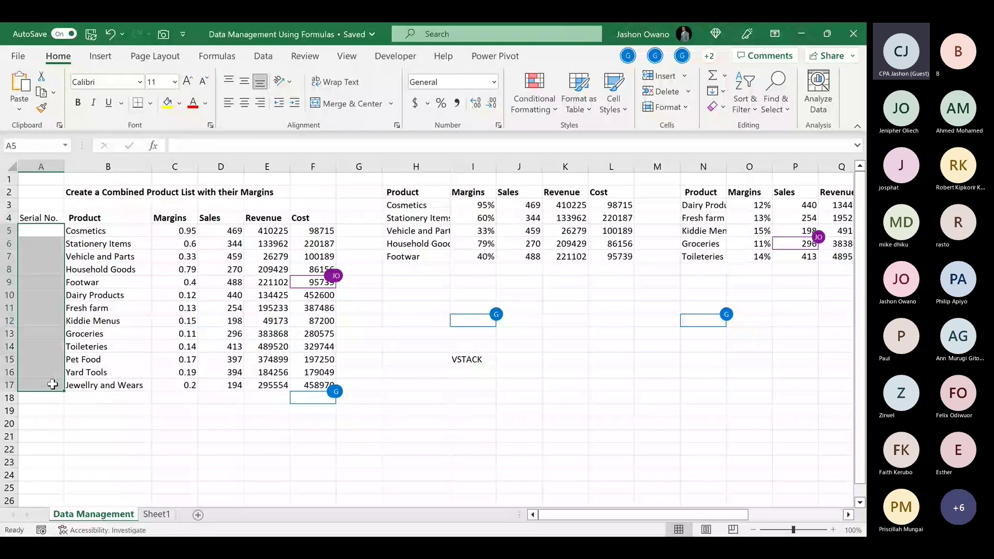
{"action": "left_click", "coordinate": [54, 232]}
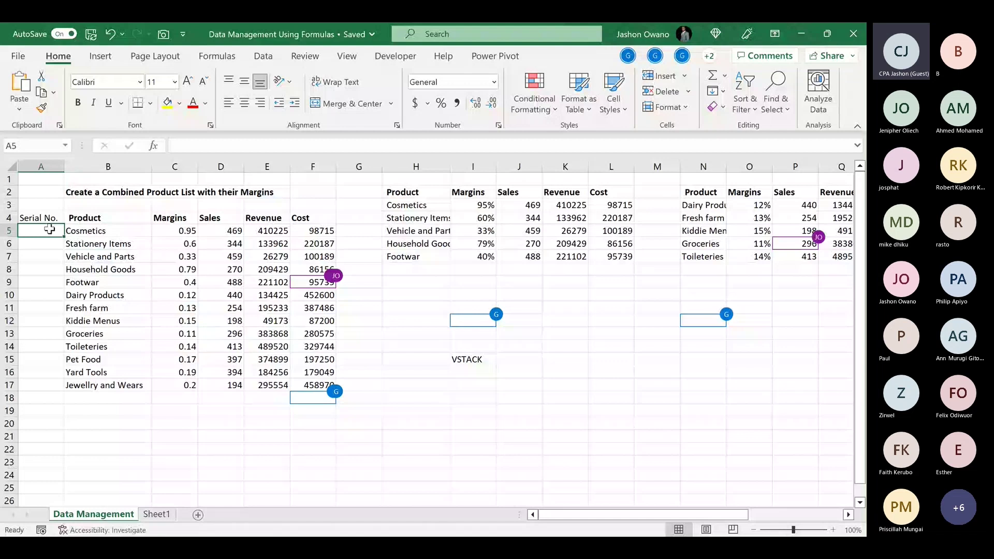
{"action": "type", "text": "1"}
{"action": "key", "text": "Return"}
{"action": "type", "text": "2"}
{"action": "key", "text": "Return"}
{"action": "left_click_drag", "start_coordinate": [49, 230], "coordinate": [55, 391]}
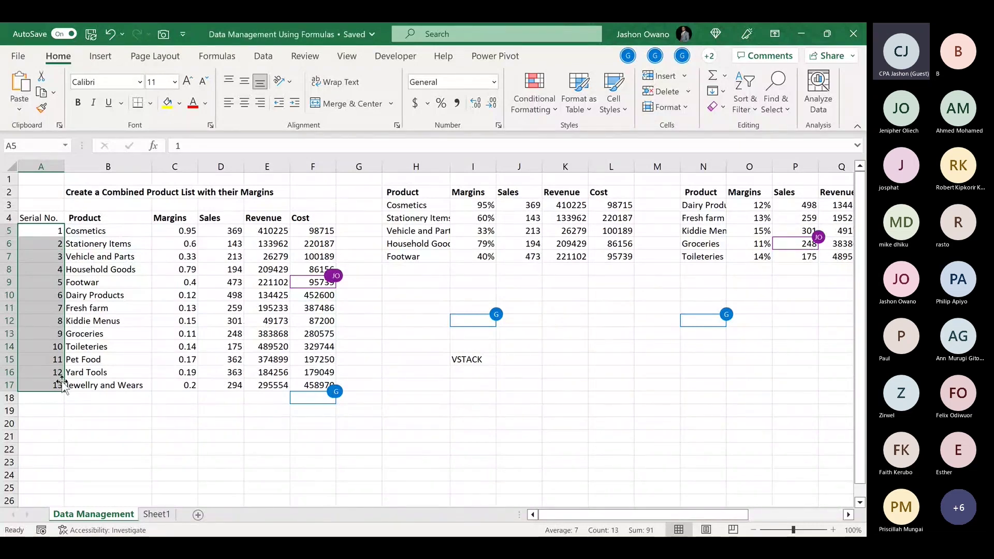
Add a new product named "Combo" in cell B18, directly below the combined list
{"action": "left_click", "coordinate": [83, 398]}
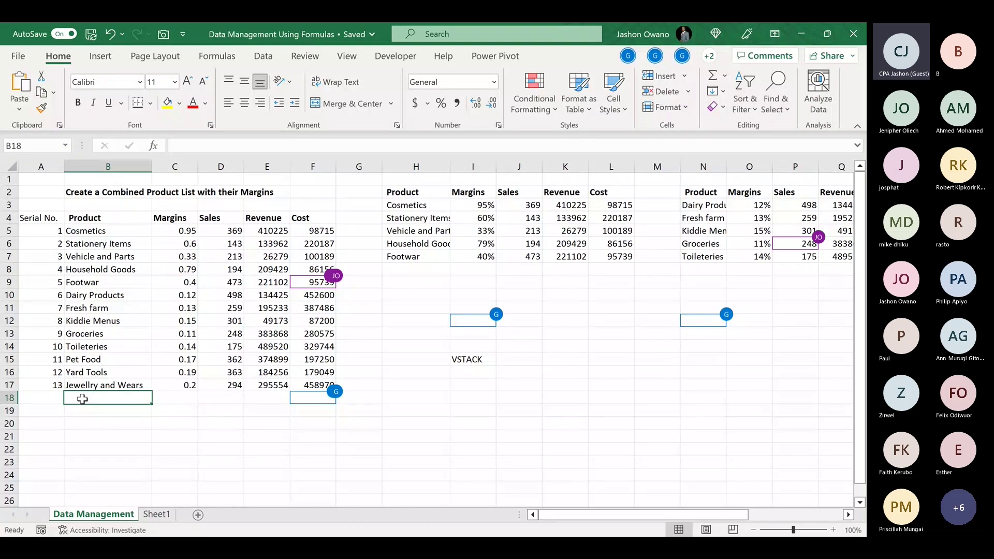
{"action": "type", "text": "COmbo"}
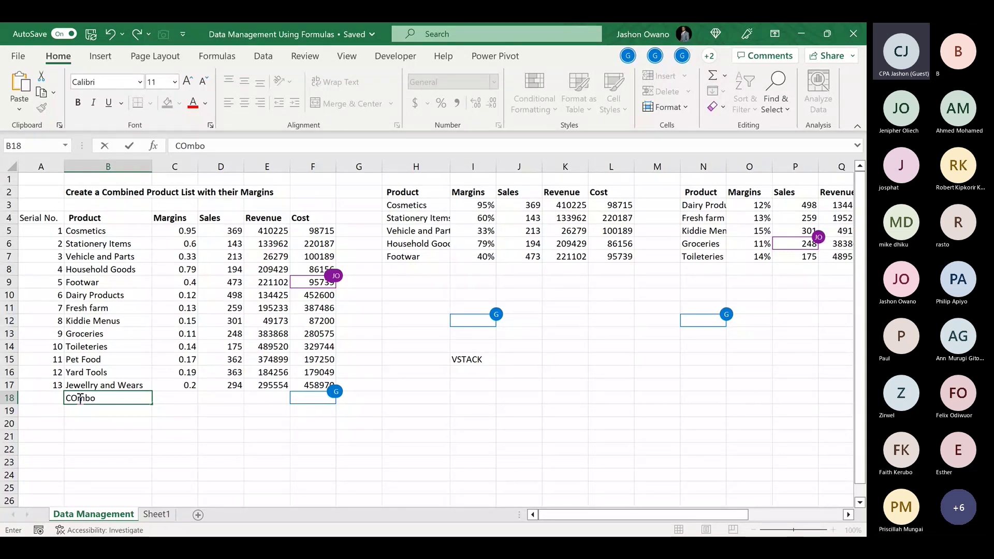
{"action": "key", "text": "Return"}
{"action": "left_click_drag", "start_coordinate": [91, 412], "coordinate": [97, 430]}
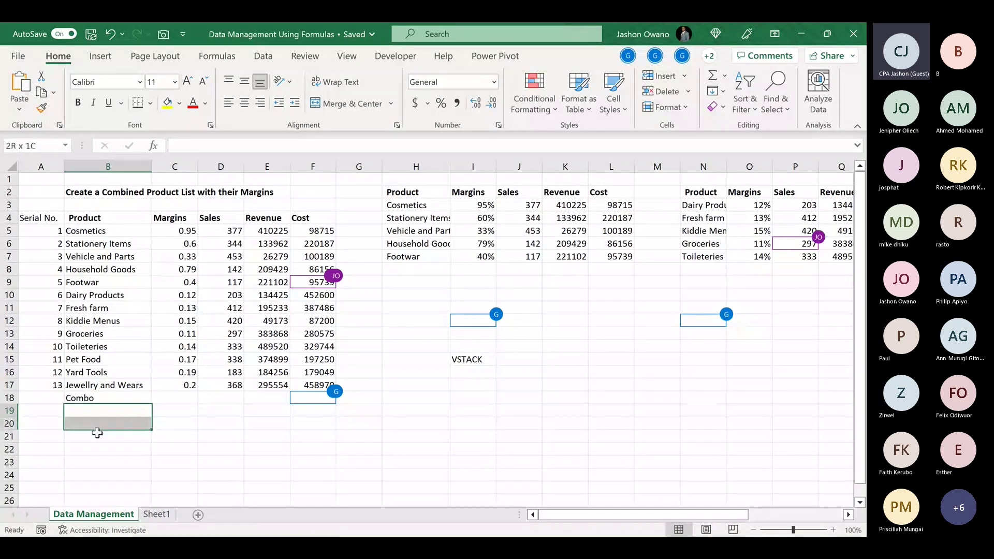
{"action": "key", "text": "shift+Up"}
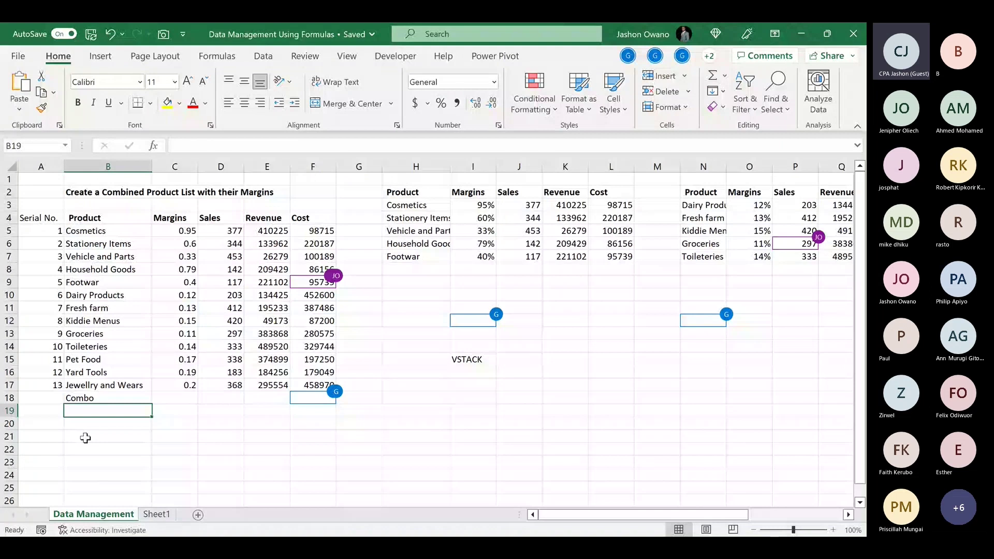
Try to extend the serial numbers from A17 down to A22 with the fill handle
{"action": "left_click_drag", "start_coordinate": [42, 398], "coordinate": [55, 475]}
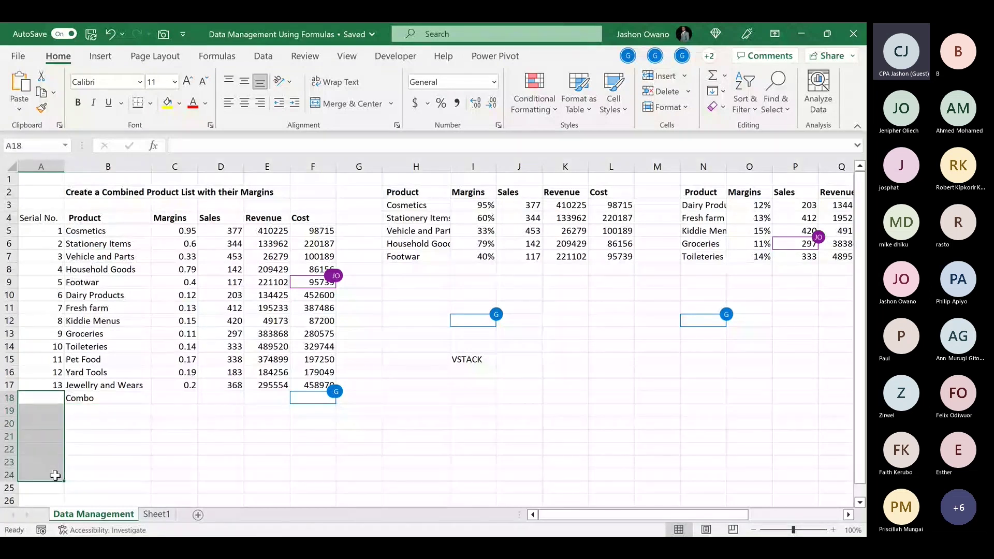
{"action": "left_click", "coordinate": [56, 386]}
{"action": "left_click_drag", "start_coordinate": [63, 392], "coordinate": [63, 454]}
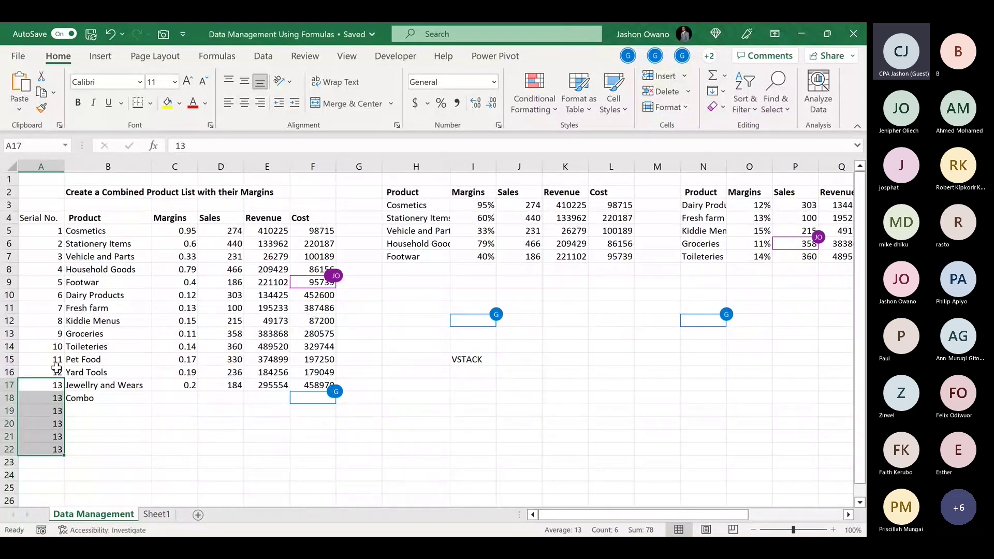
{"action": "left_click_drag", "start_coordinate": [55, 372], "coordinate": [58, 450]}
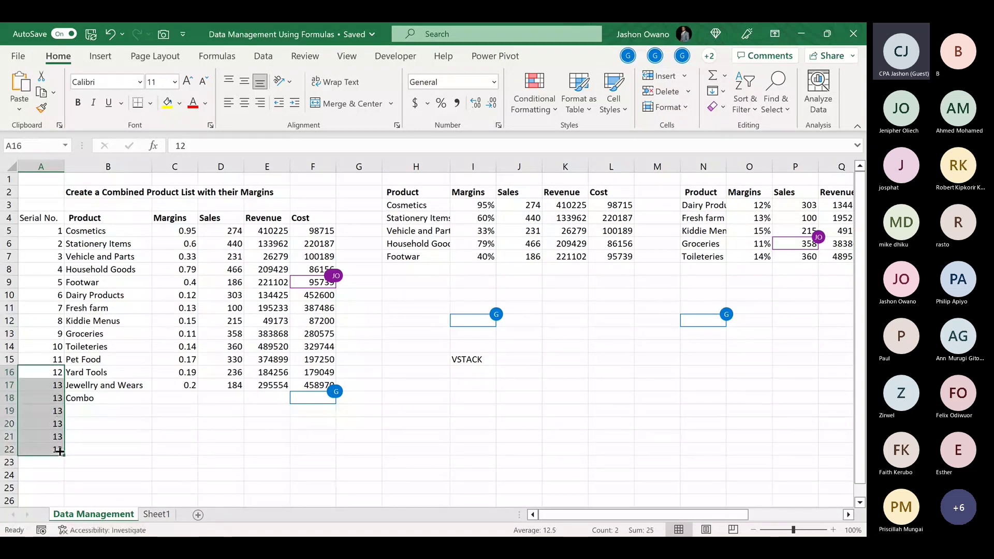
Clear the serial numbers in A5:A22 and the "Combo" entry in B18
{"action": "left_click_drag", "start_coordinate": [55, 229], "coordinate": [41, 449]}
{"action": "key", "text": "Delete"}
{"action": "left_click", "coordinate": [88, 398]}
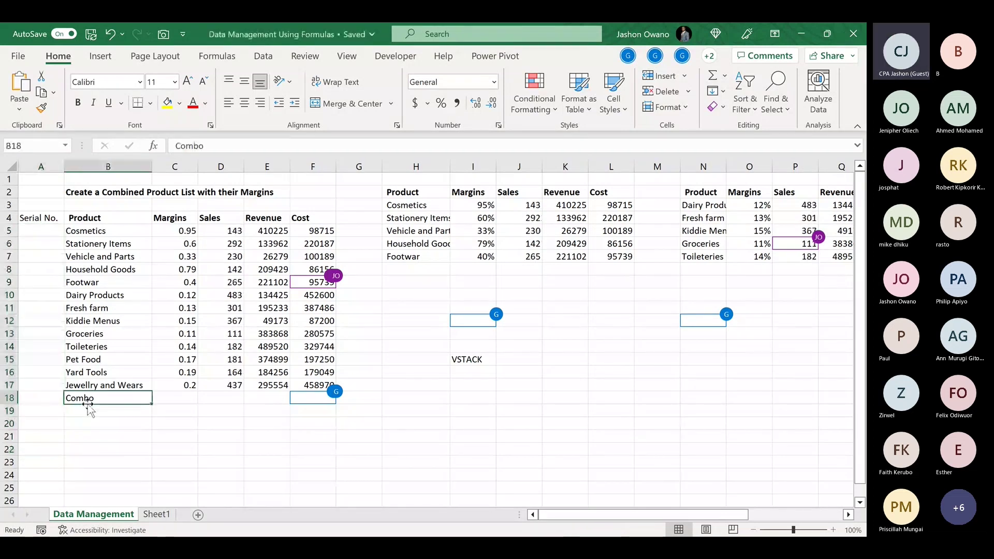
{"action": "key", "text": "BackSpace"}
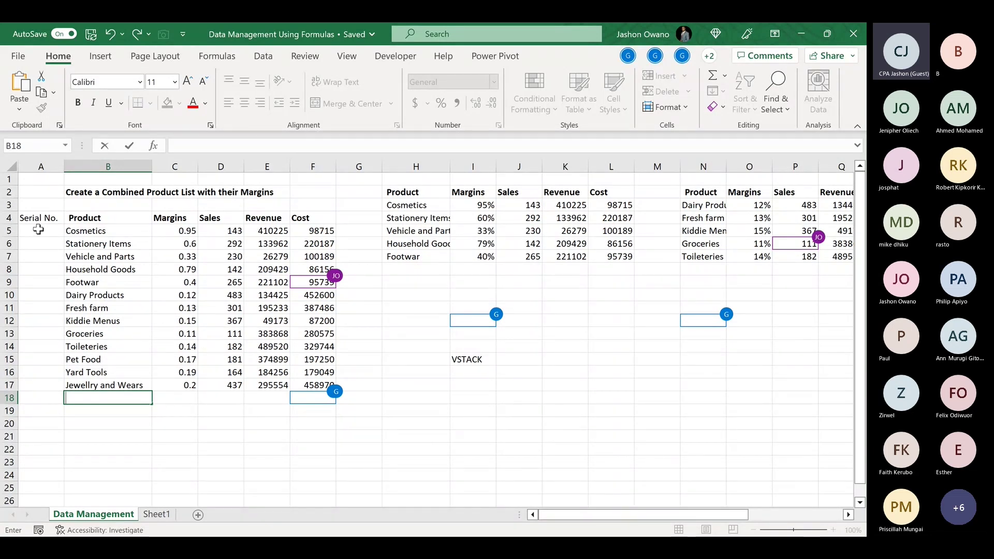
Make the "Serial No." header in A4 bold
{"action": "left_click", "coordinate": [39, 218]}
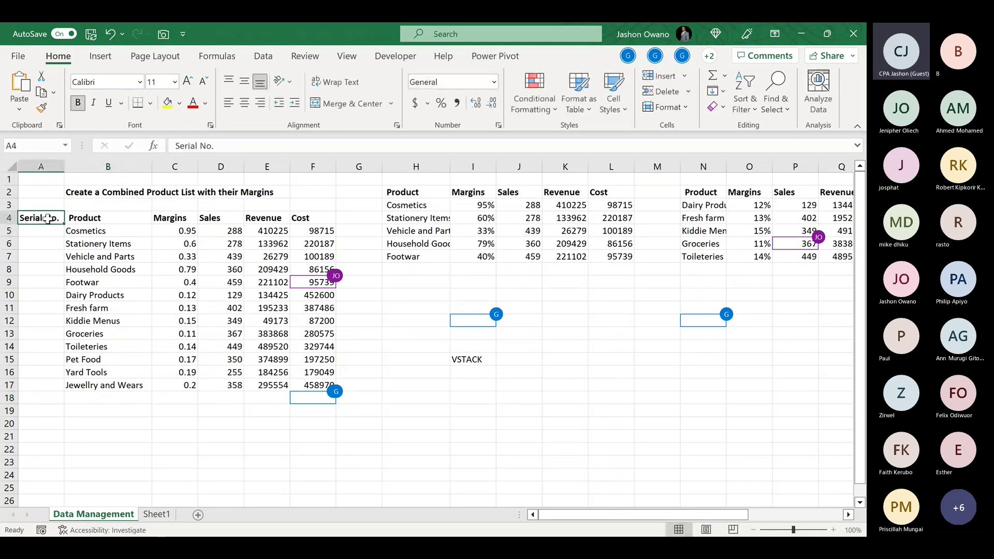
{"action": "left_click", "coordinate": [49, 231]}
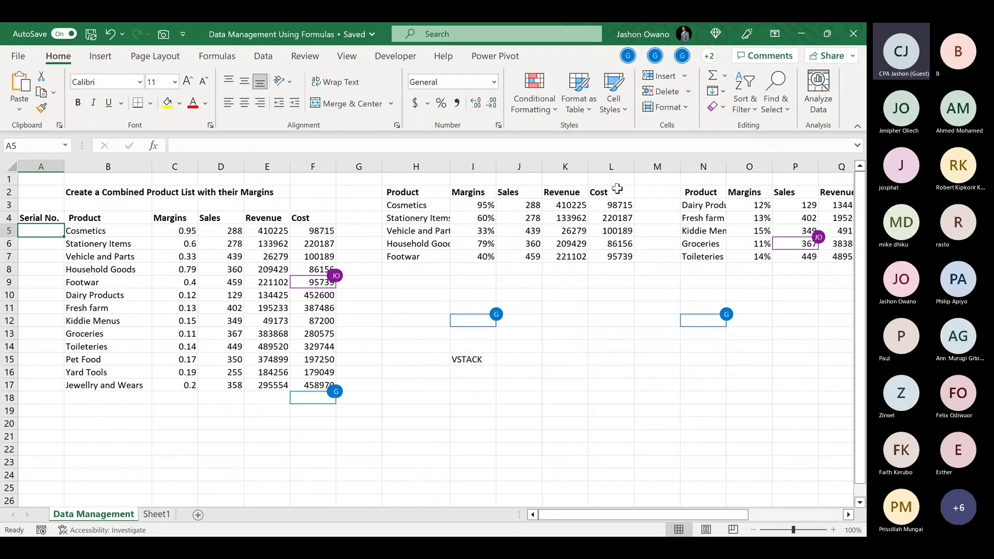
Replace the RANDBETWEEN formulas in the first source table's Sales column, J3:J7, with their values
{"action": "left_click", "coordinate": [531, 229]}
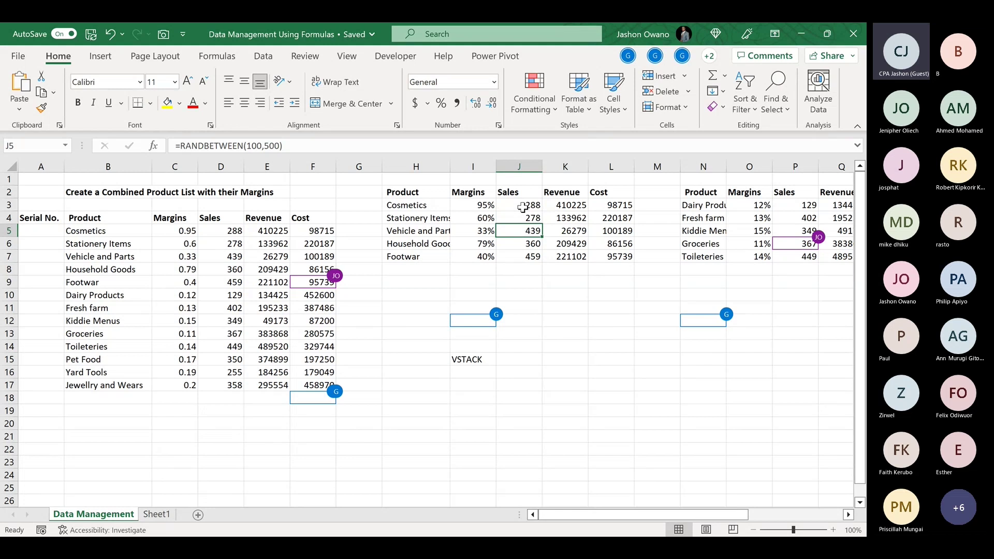
{"action": "left_click_drag", "start_coordinate": [522, 202], "coordinate": [529, 253]}
{"action": "key", "text": "ctrl+c"}
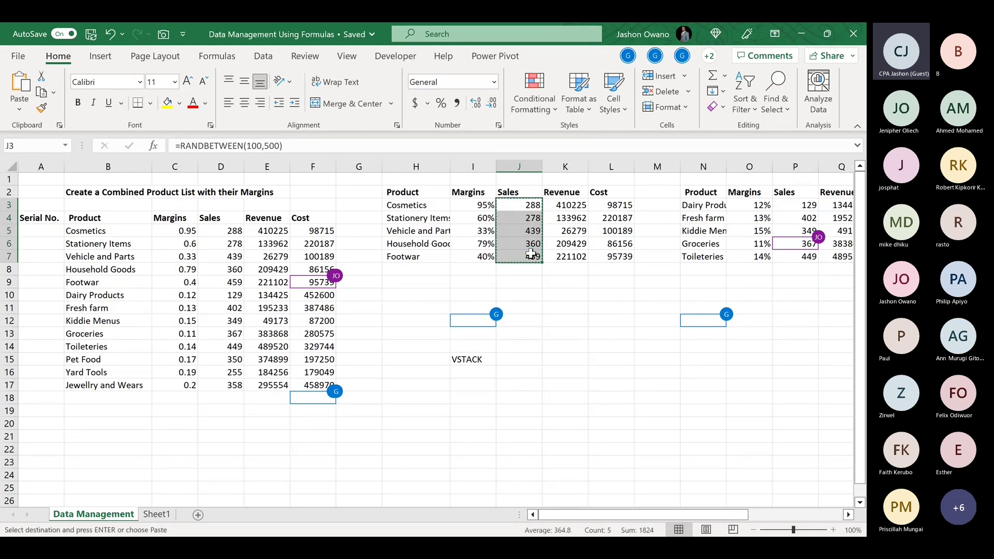
{"action": "left_click", "coordinate": [19, 106]}
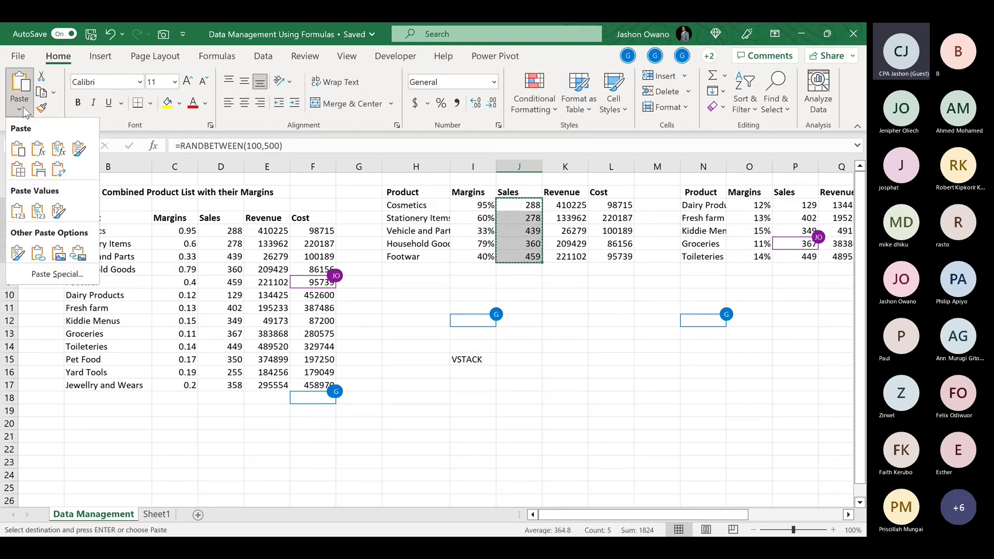
{"action": "left_click", "coordinate": [19, 211]}
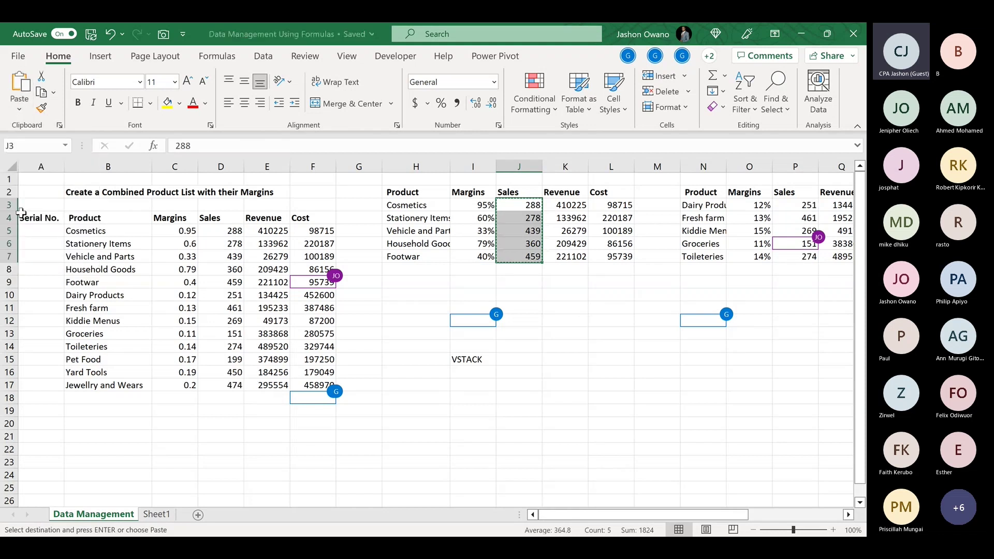
Replace the RANDBETWEEN formulas in the second source table's Sales column, P3:P7, with their values
{"action": "left_click", "coordinate": [797, 218]}
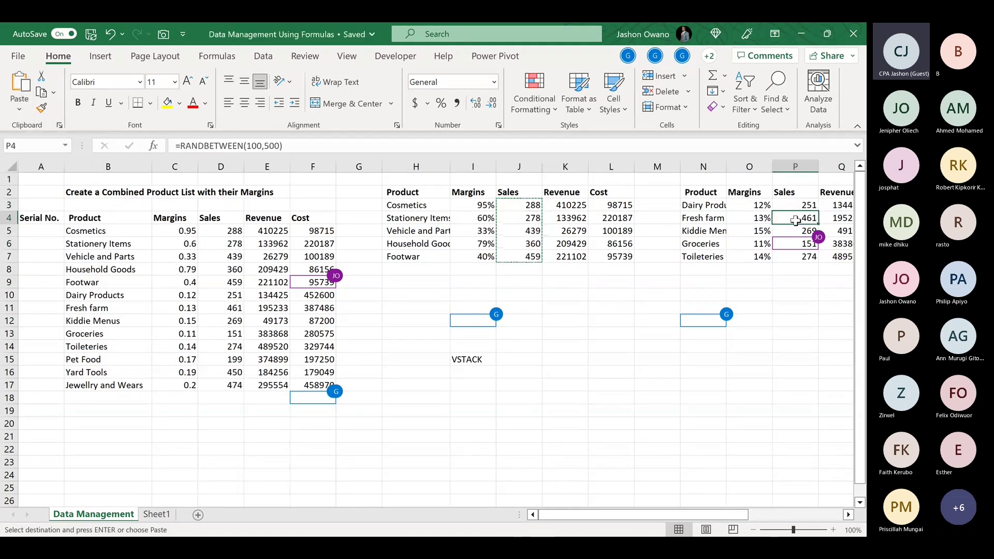
{"action": "left_click_drag", "start_coordinate": [797, 205], "coordinate": [798, 253]}
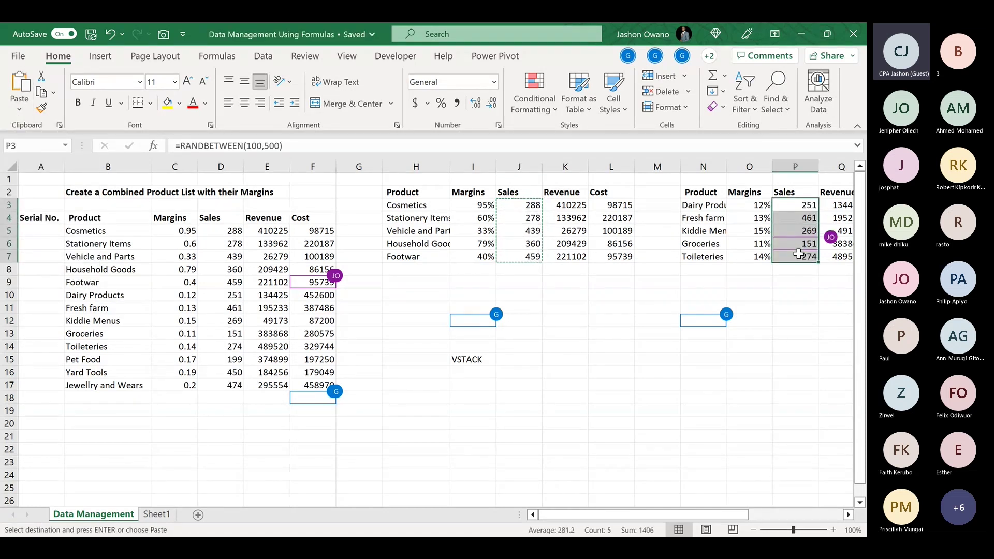
{"action": "key", "text": "ctrl+c"}
{"action": "left_click", "coordinate": [17, 114]}
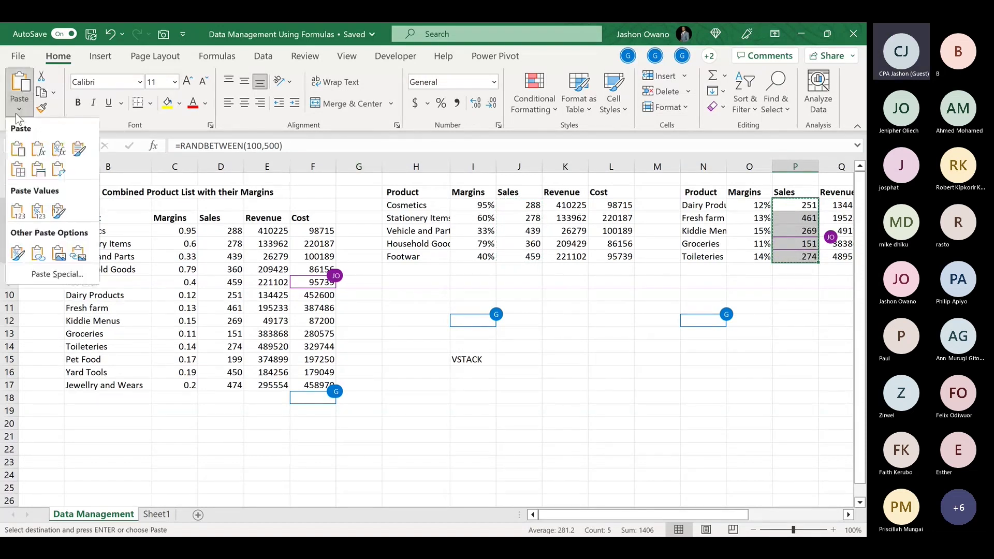
{"action": "left_click", "coordinate": [17, 211]}
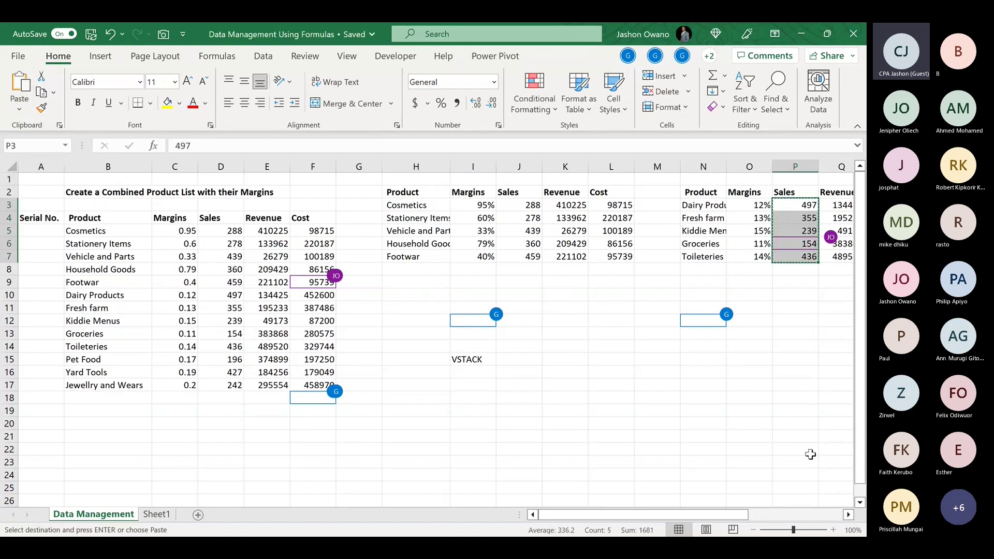
Replace the RANDBETWEEN formulas in the third source table's Sales column, selecting V3:V6, with their values
{"action": "left_click_drag", "start_coordinate": [736, 515], "coordinate": [818, 513]}
{"action": "left_click_drag", "start_coordinate": [776, 205], "coordinate": [779, 237]}
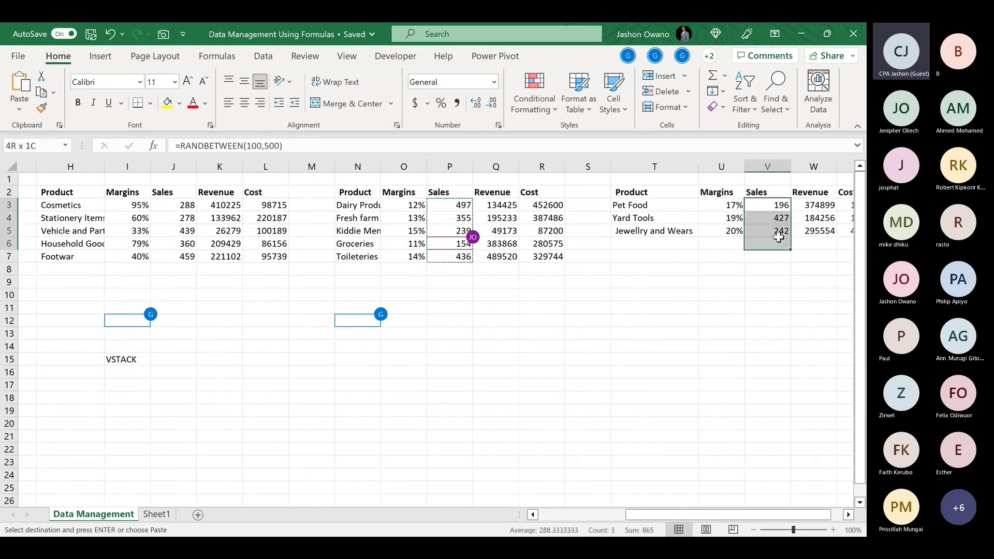
{"action": "key", "text": "ctrl+c"}
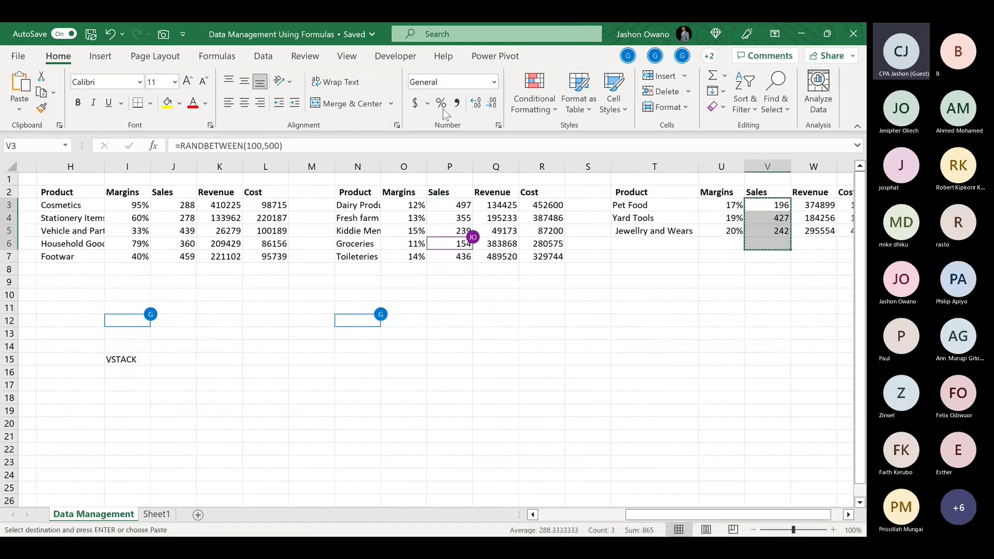
{"action": "left_click", "coordinate": [20, 109]}
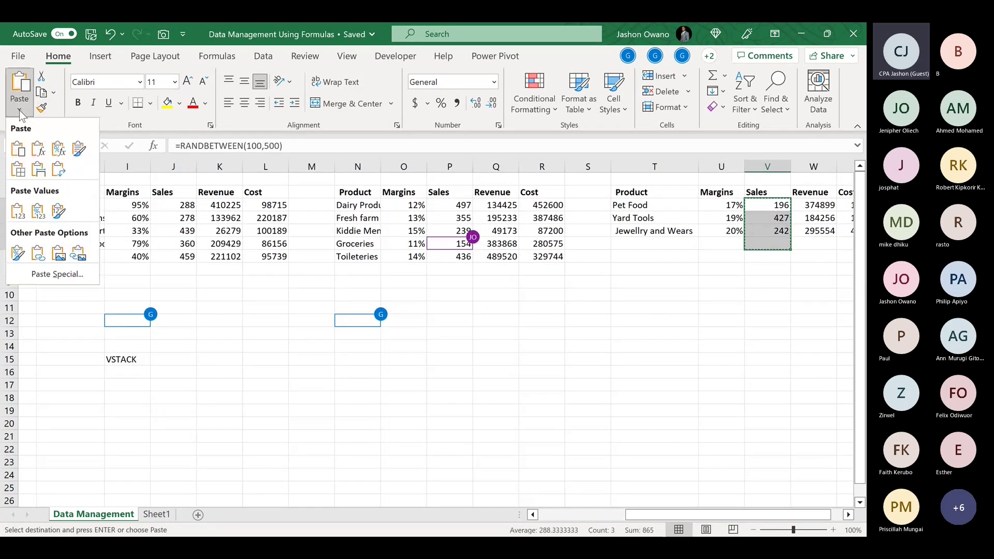
{"action": "left_click", "coordinate": [12, 202]}
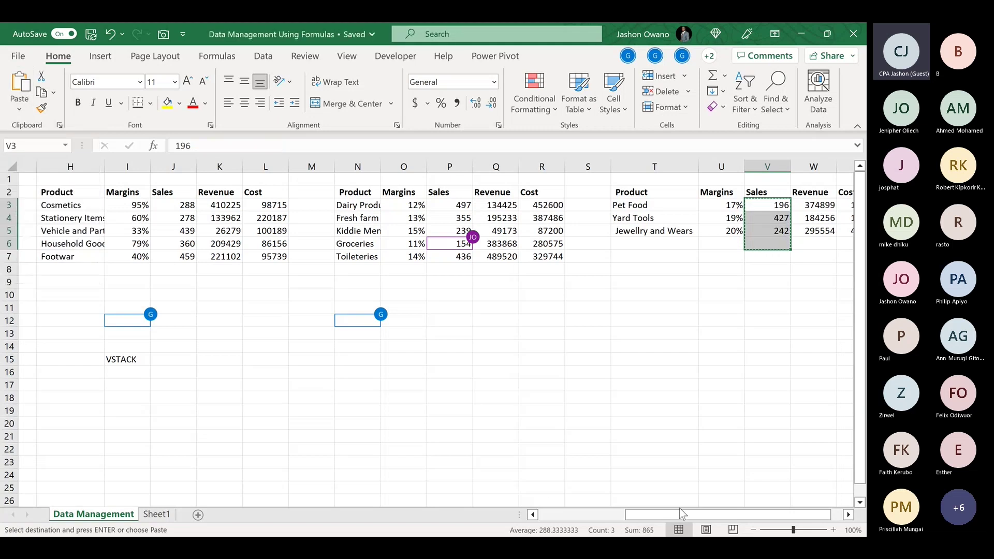
Enter the formula =SEQUENCE(COUNTA(B5)) in A5 as the first serial number
{"action": "left_click_drag", "start_coordinate": [647, 515], "coordinate": [401, 502]}
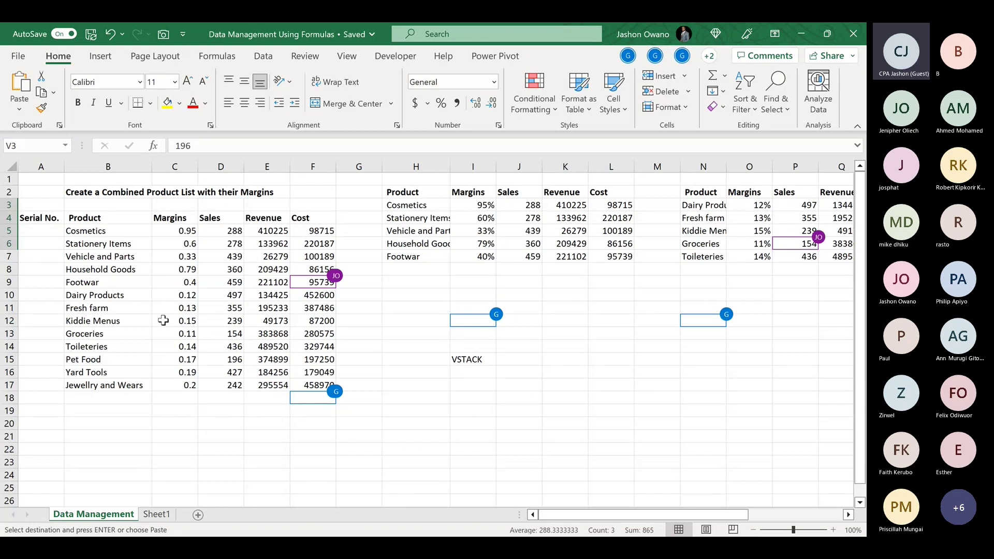
{"action": "left_click_drag", "start_coordinate": [55, 230], "coordinate": [55, 385]}
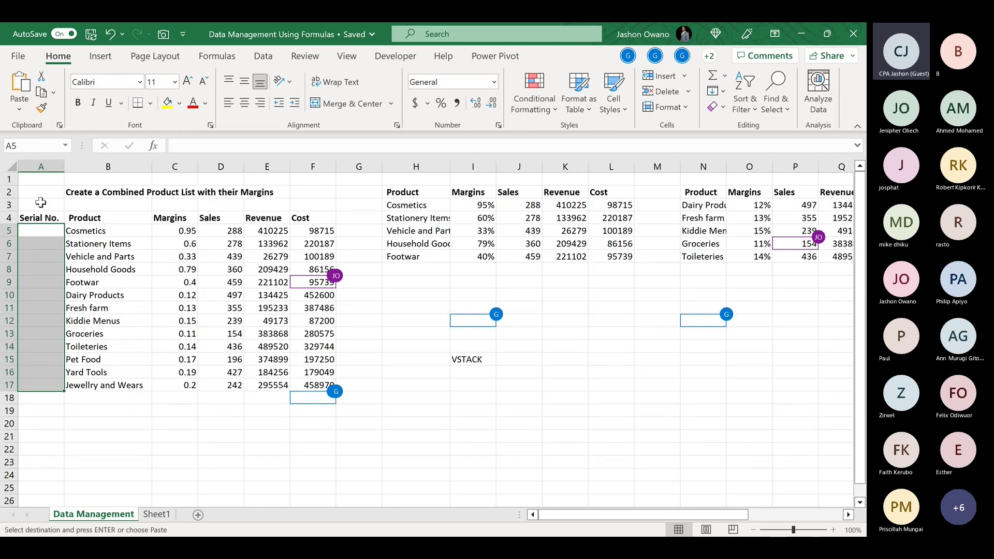
{"action": "left_click", "coordinate": [41, 233]}
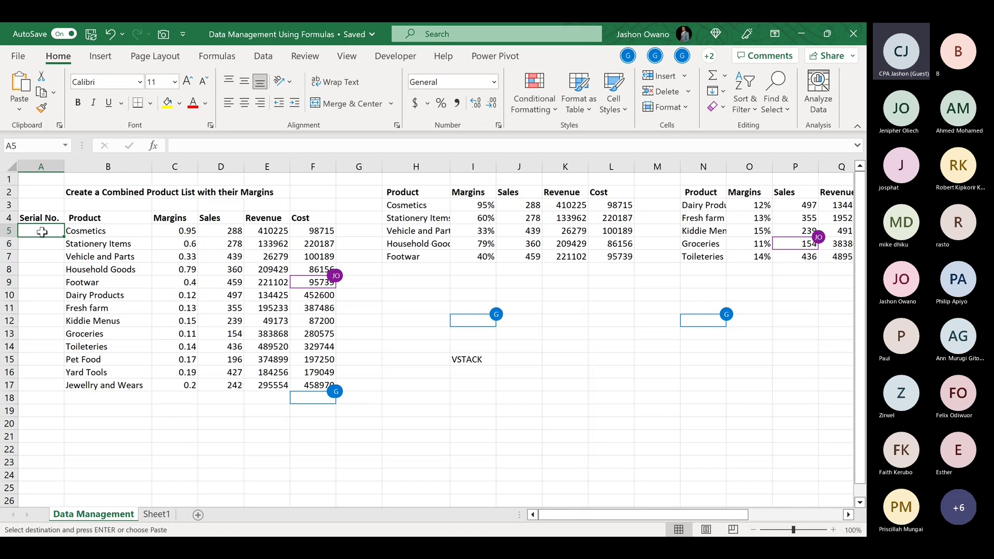
{"action": "type", "text": "="}
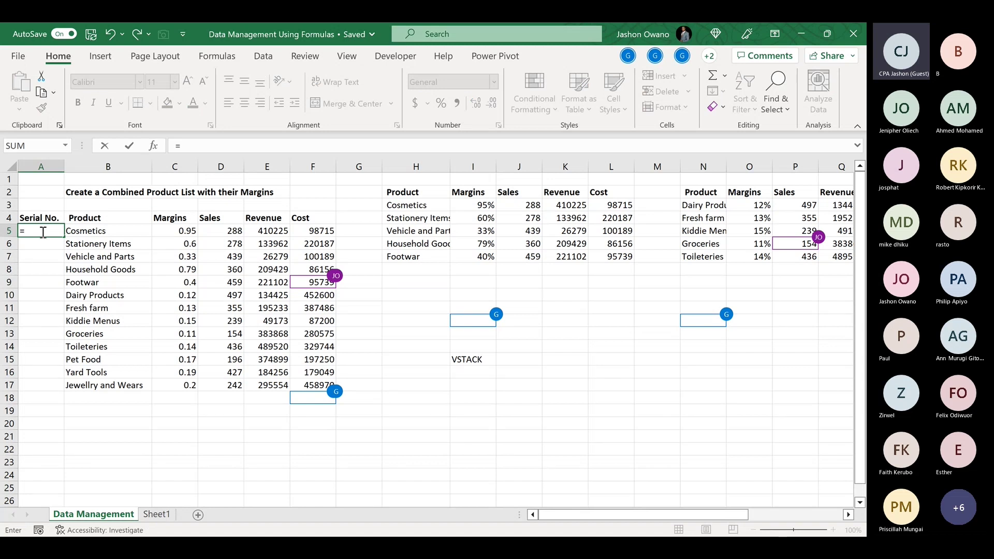
{"action": "type", "text": "seque"}
{"action": "key", "text": "Tab"}
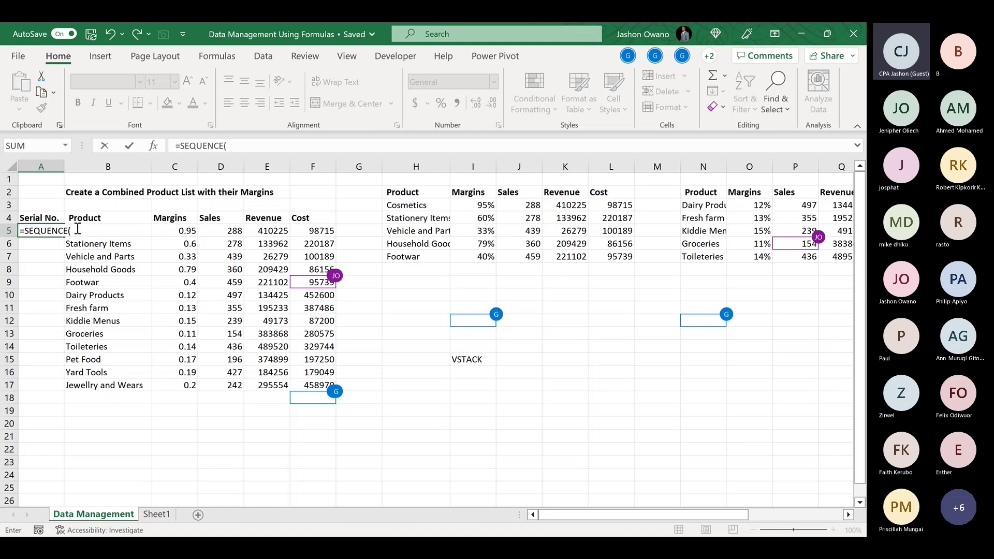
{"action": "type", "text": "counta"}
{"action": "key", "text": "Tab"}
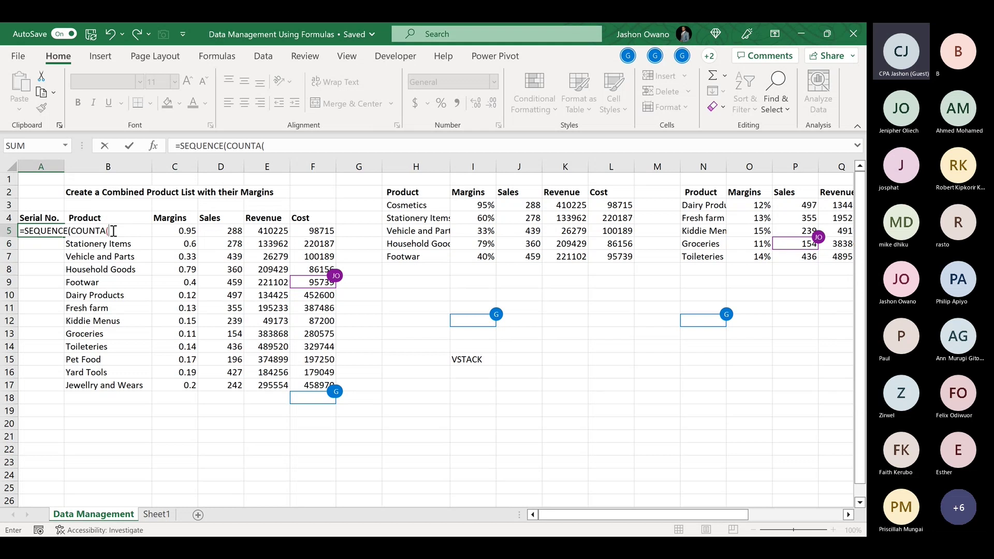
{"action": "left_click", "coordinate": [50, 231]}
{"action": "left_click", "coordinate": [178, 231]}
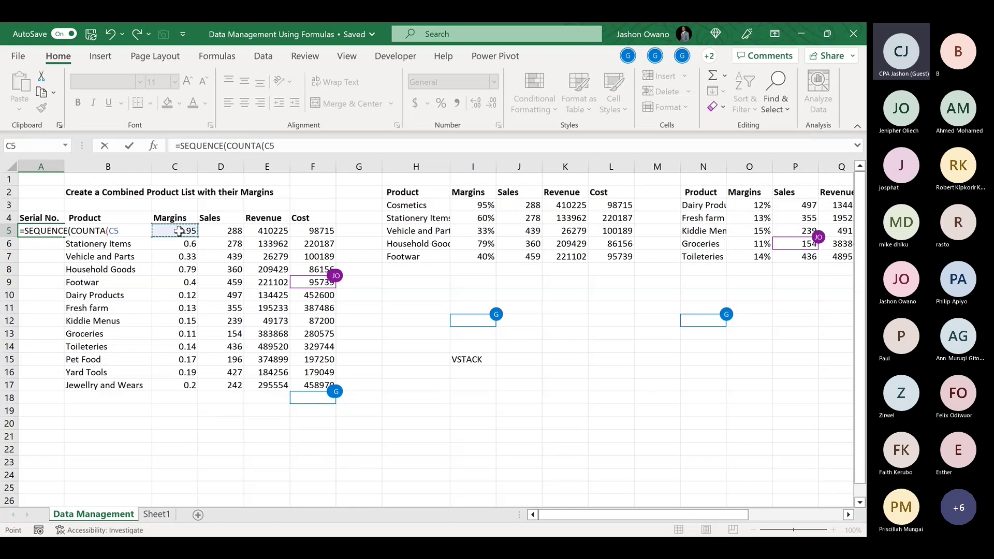
{"action": "key", "text": "Left"}
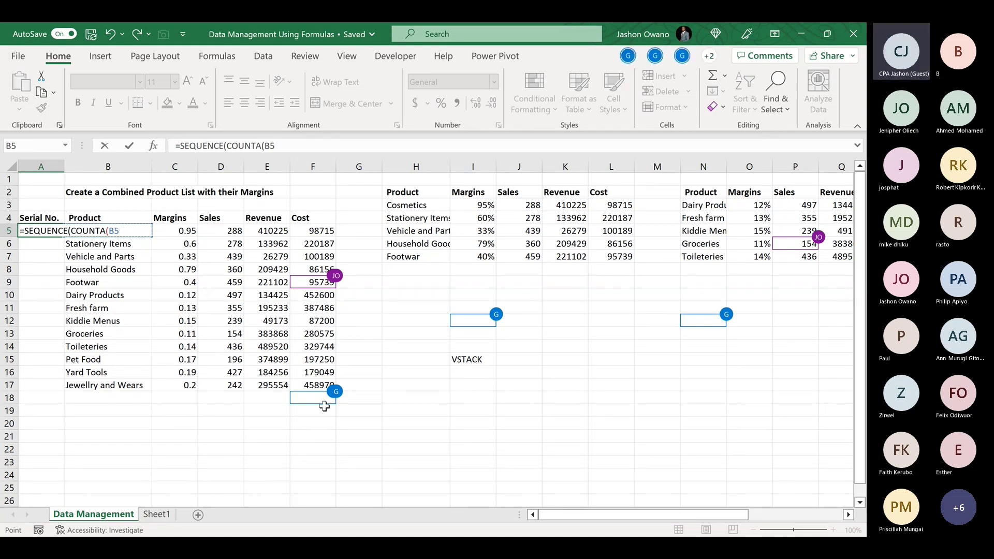
{"action": "type", "text": ")"}
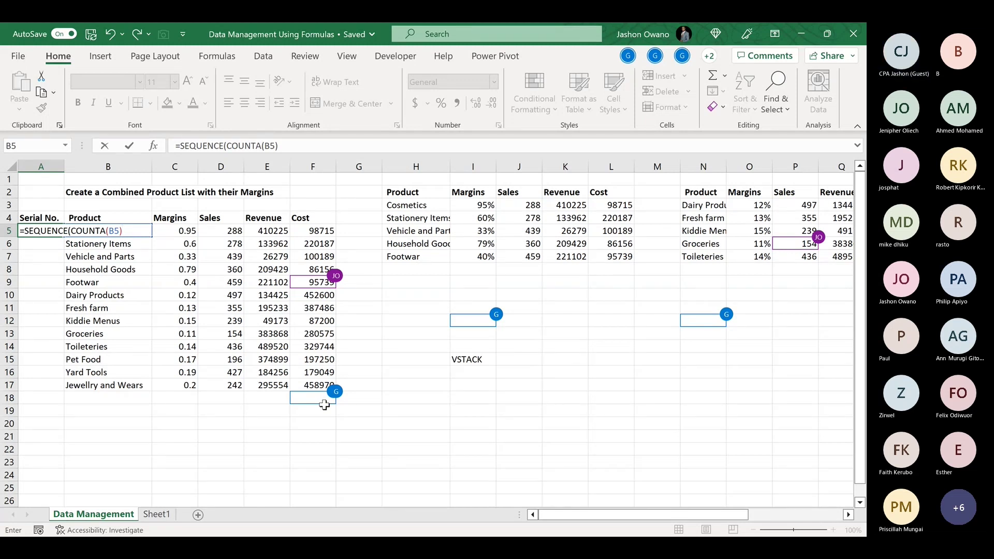
{"action": "type", "text": ")"}
{"action": "key", "text": "Return"}
Fill the SEQUENCE formula from A5 down to A17 and check the copied formula in A6
{"action": "left_click", "coordinate": [58, 232]}
{"action": "left_click_drag", "start_coordinate": [63, 239], "coordinate": [60, 387]}
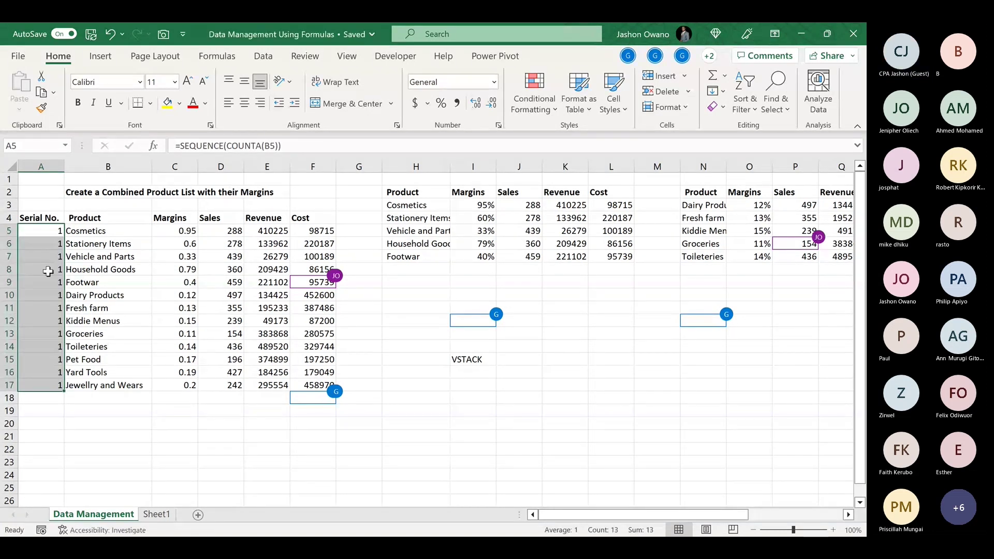
{"action": "left_click", "coordinate": [59, 232]}
{"action": "left_click", "coordinate": [59, 248]}
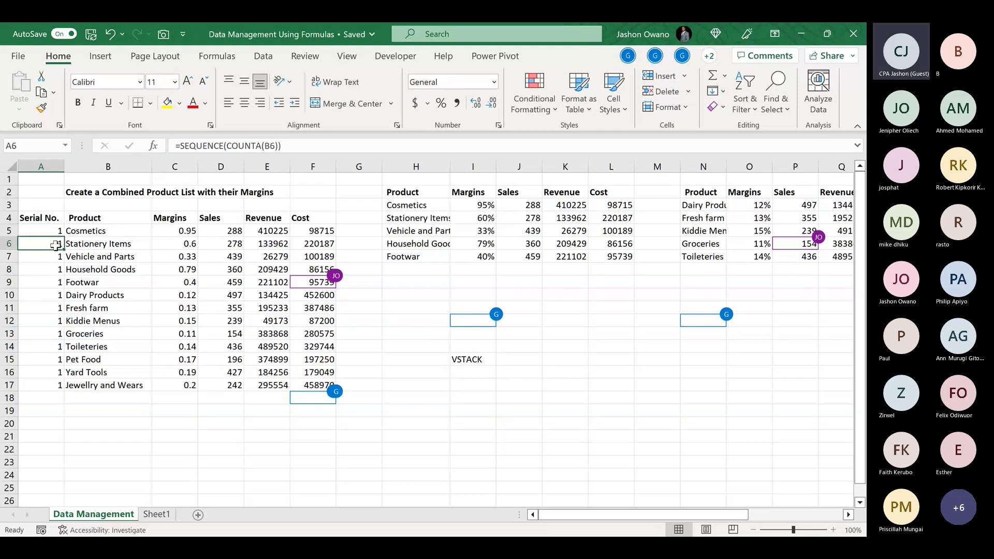
Clear the copied serial number formulas in A6:A17, keeping the one in A5
{"action": "left_click_drag", "start_coordinate": [55, 245], "coordinate": [47, 386]}
{"action": "key", "text": "Delete"}
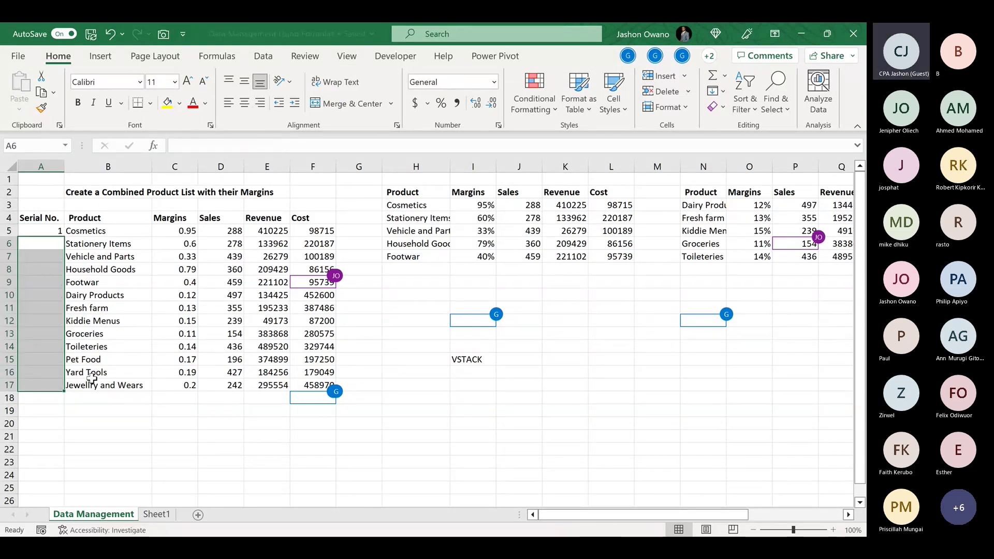
{"action": "left_click", "coordinate": [99, 337]}
Change the serial number formula in A5 to count the whole Product column: =SEQUENCE(COUNTA(B:B))
{"action": "left_click", "coordinate": [49, 231]}
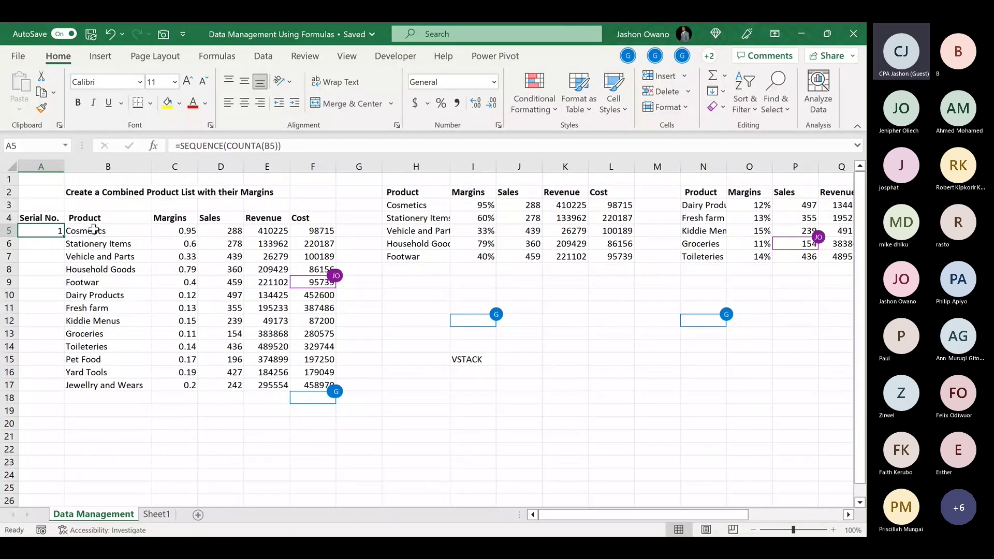
{"action": "left_click_drag", "start_coordinate": [94, 229], "coordinate": [95, 383]}
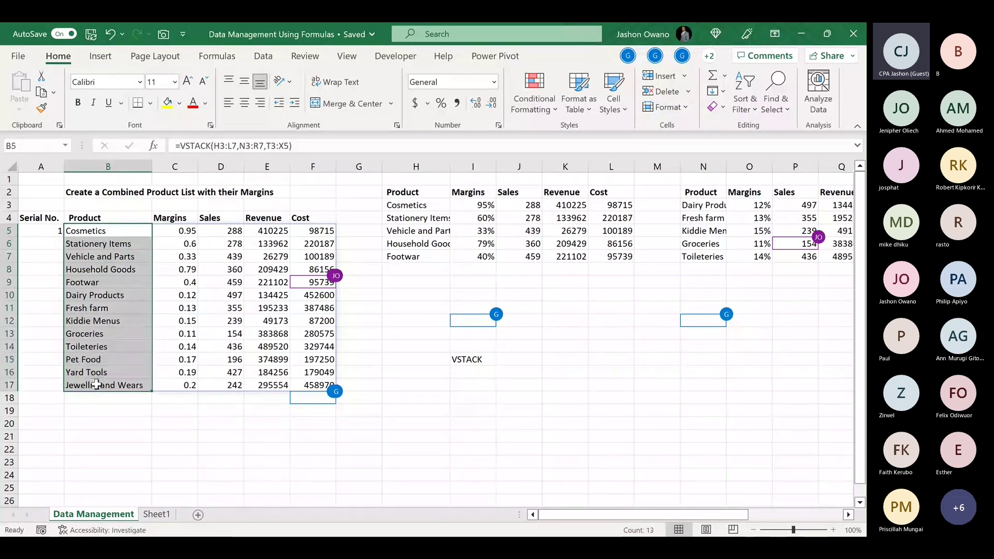
{"action": "left_click", "coordinate": [55, 229]}
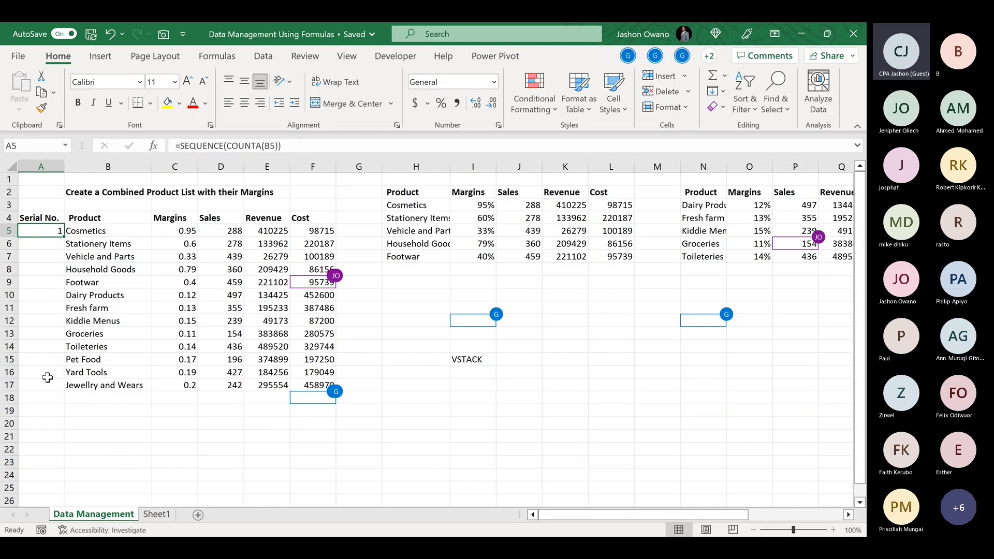
{"action": "left_click", "coordinate": [276, 146]}
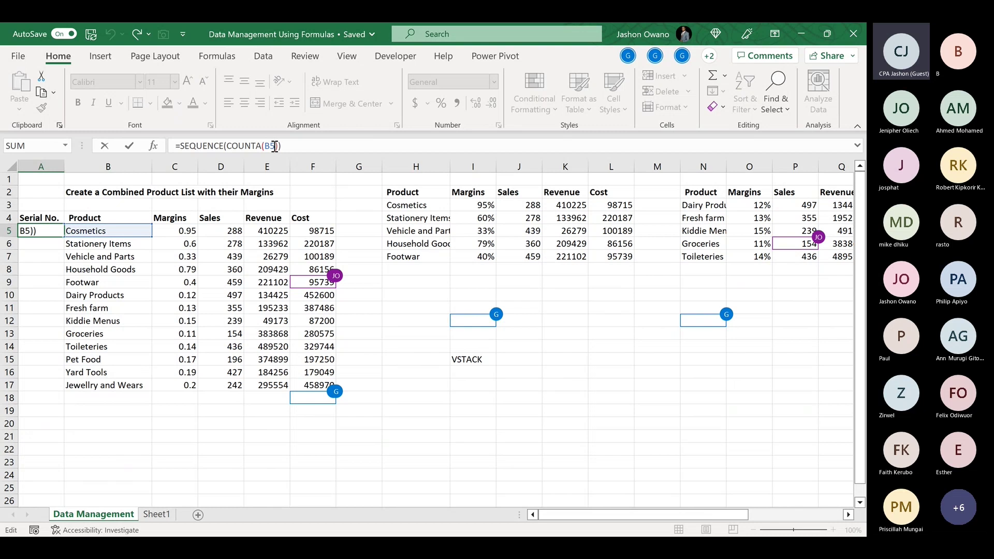
{"action": "key", "text": "BackSpace"}
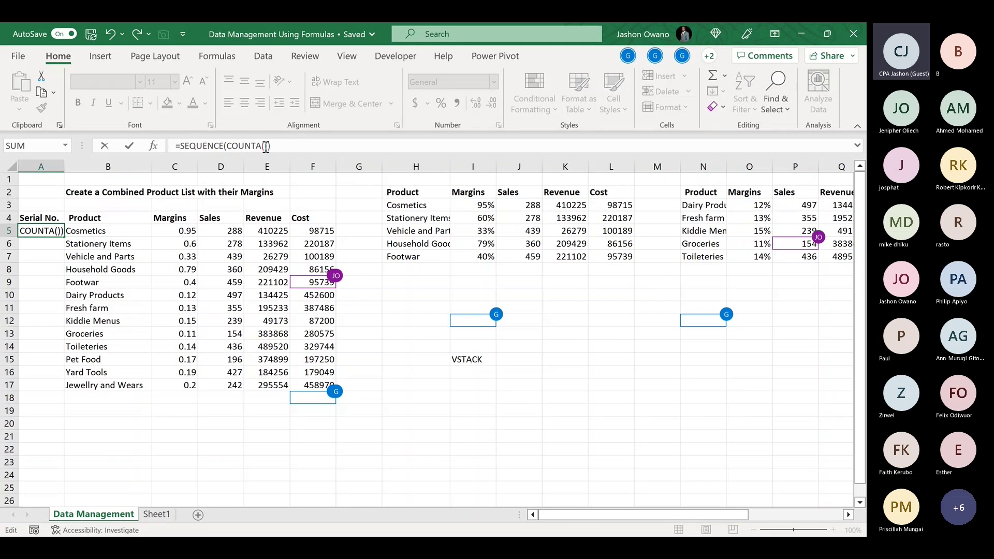
{"action": "left_click", "coordinate": [107, 167]}
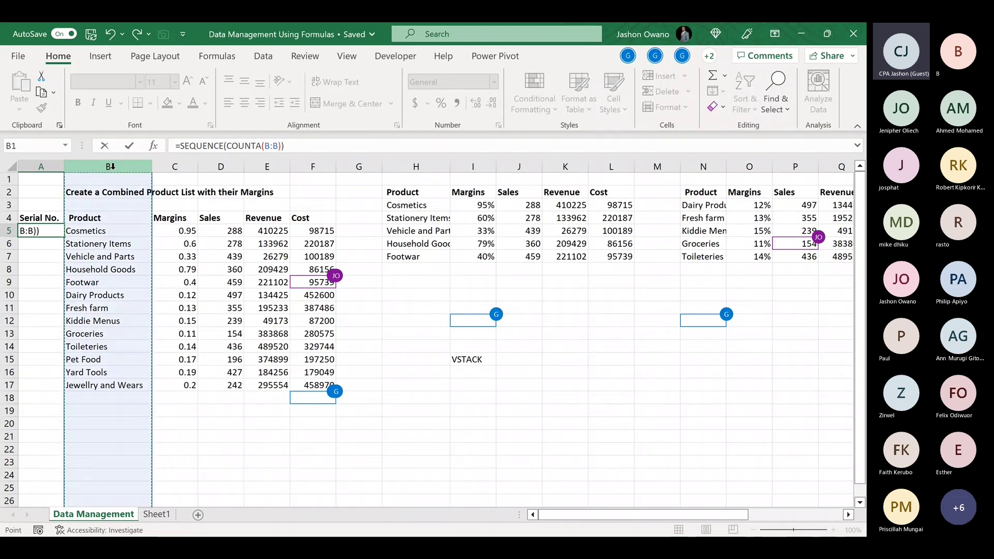
{"action": "key", "text": "Return"}
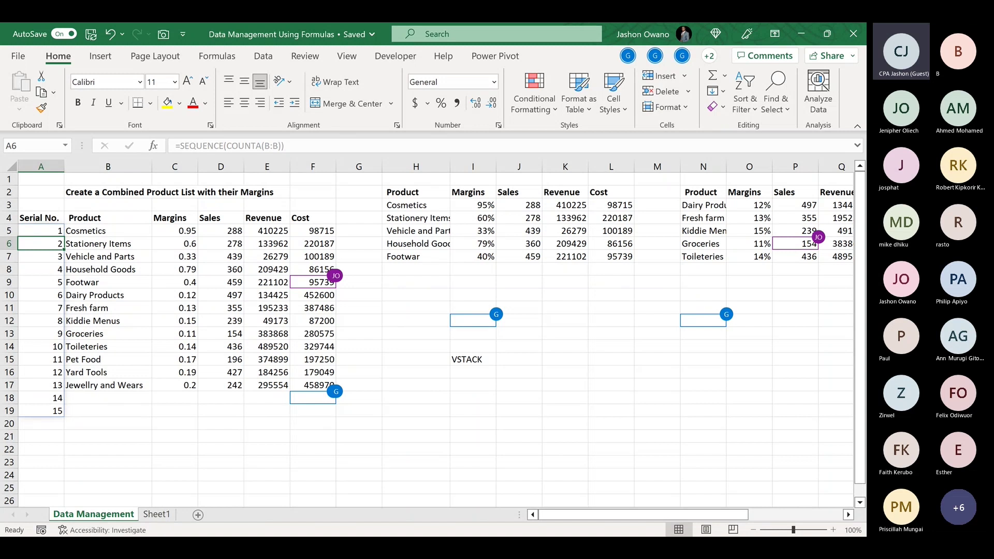
Add "Combo" in B18 below the last product and check the spilled serial numbers beneath it
{"action": "left_click", "coordinate": [57, 412]}
{"action": "left_click", "coordinate": [130, 421]}
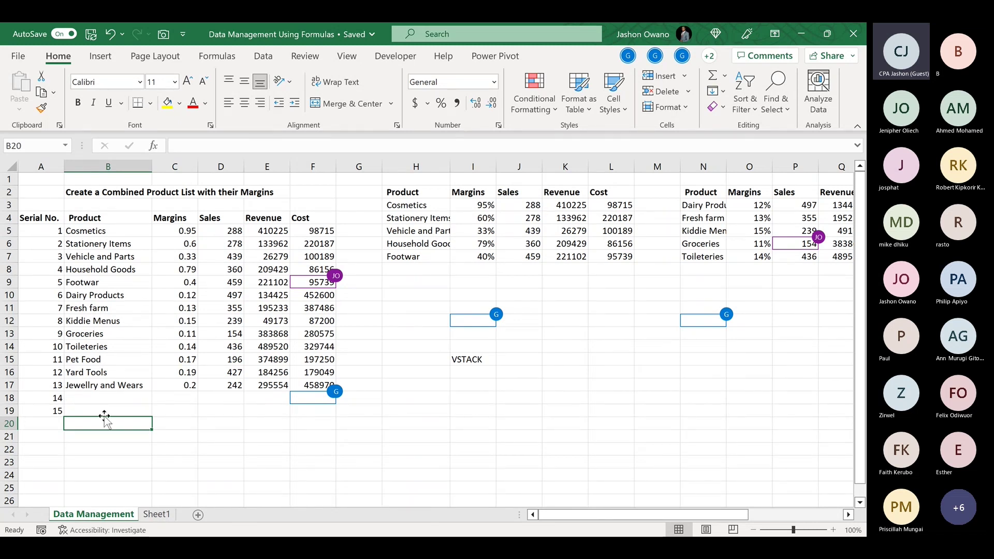
{"action": "left_click", "coordinate": [89, 398]}
{"action": "type", "text": "Comb"}
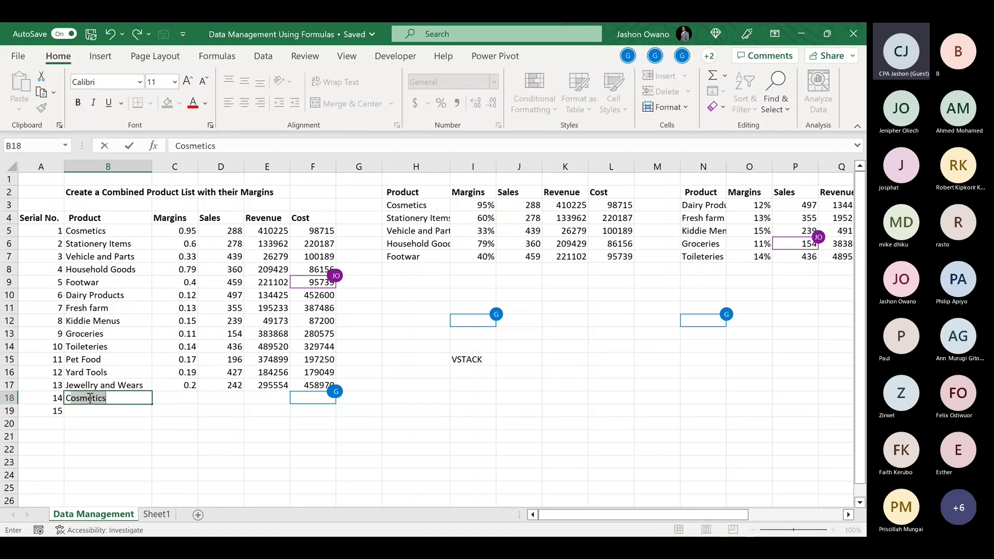
{"action": "type", "text": "o"}
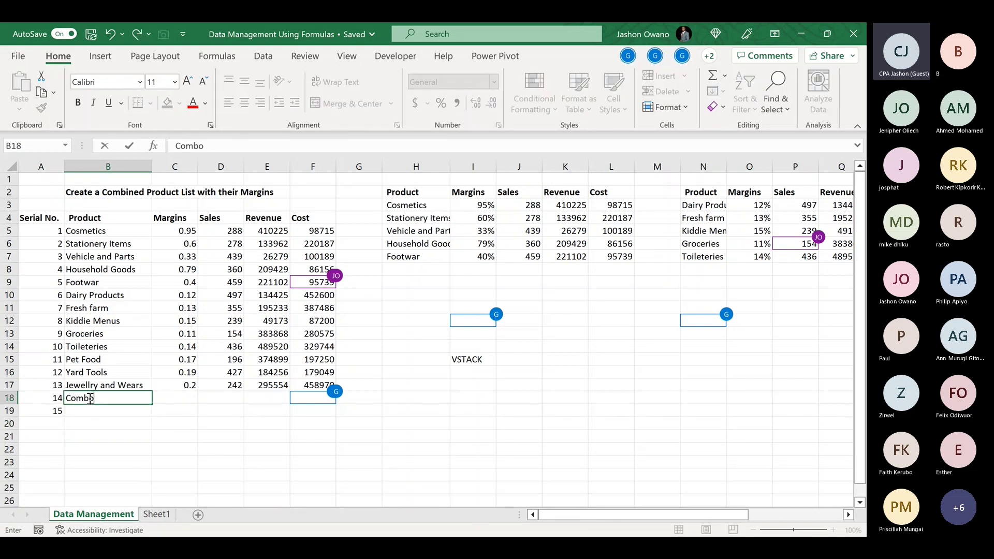
{"action": "key", "text": "Tab"}
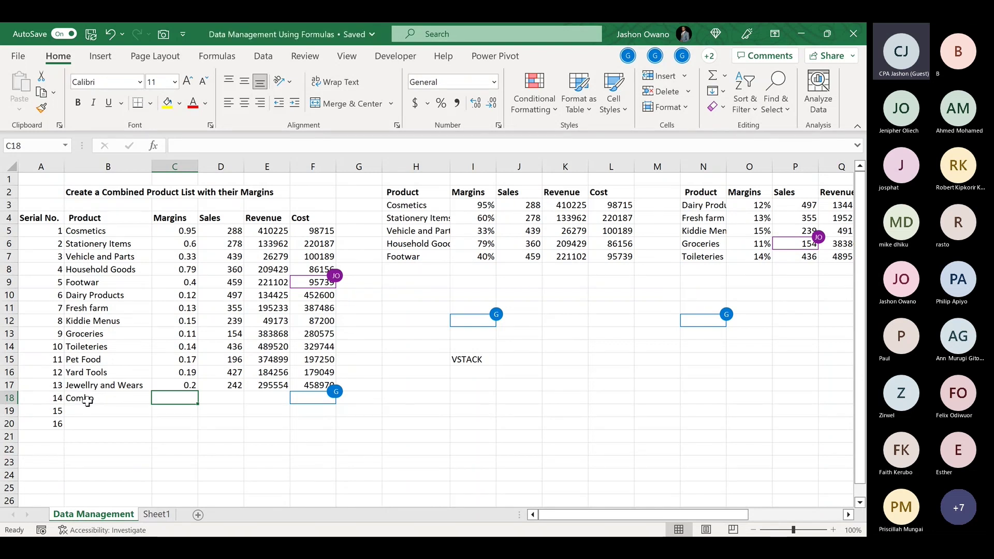
{"action": "left_click", "coordinate": [88, 399]}
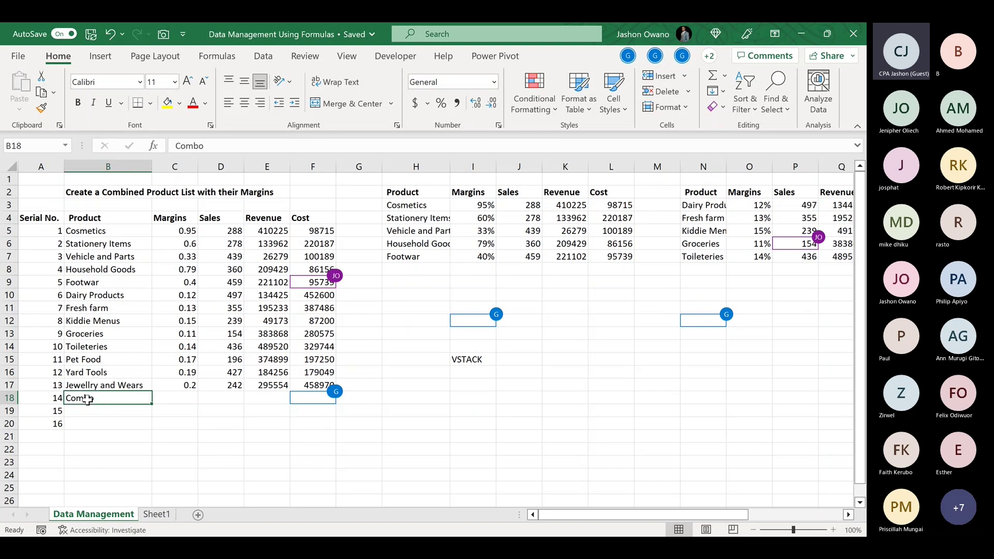
{"action": "left_click", "coordinate": [80, 410]}
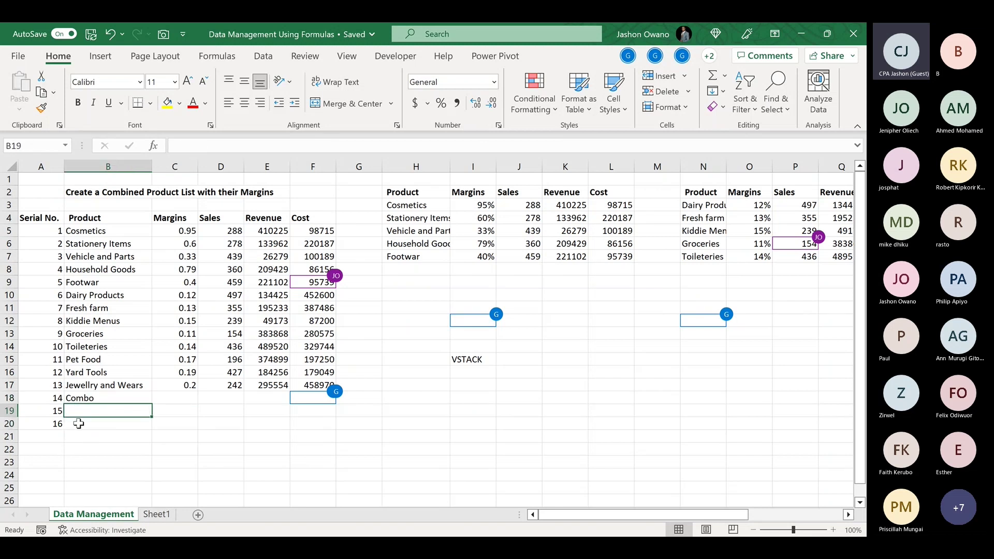
{"action": "left_click_drag", "start_coordinate": [78, 424], "coordinate": [77, 420]}
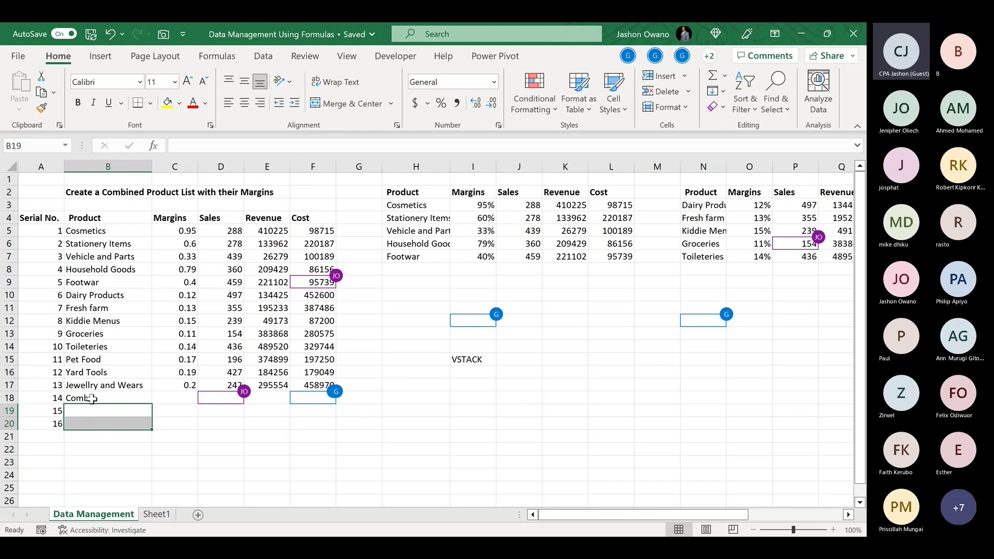
{"action": "left_click", "coordinate": [54, 411]}
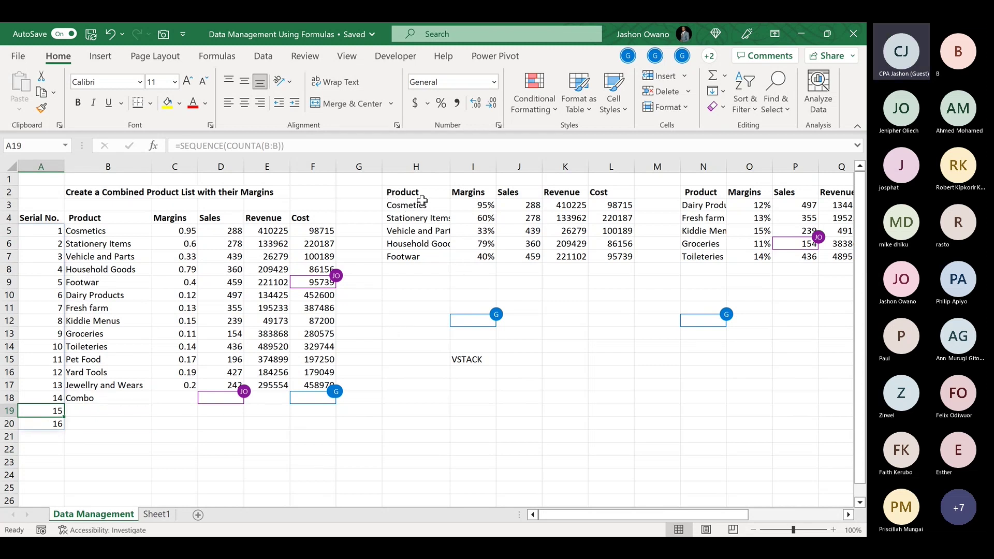
{"action": "left_click", "coordinate": [374, 201]}
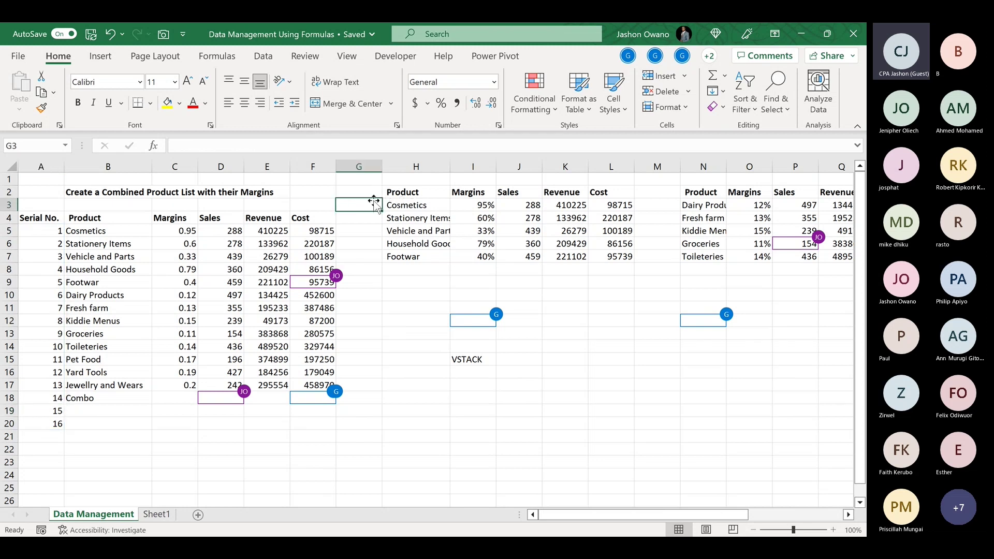
{"action": "type", "text": "="}
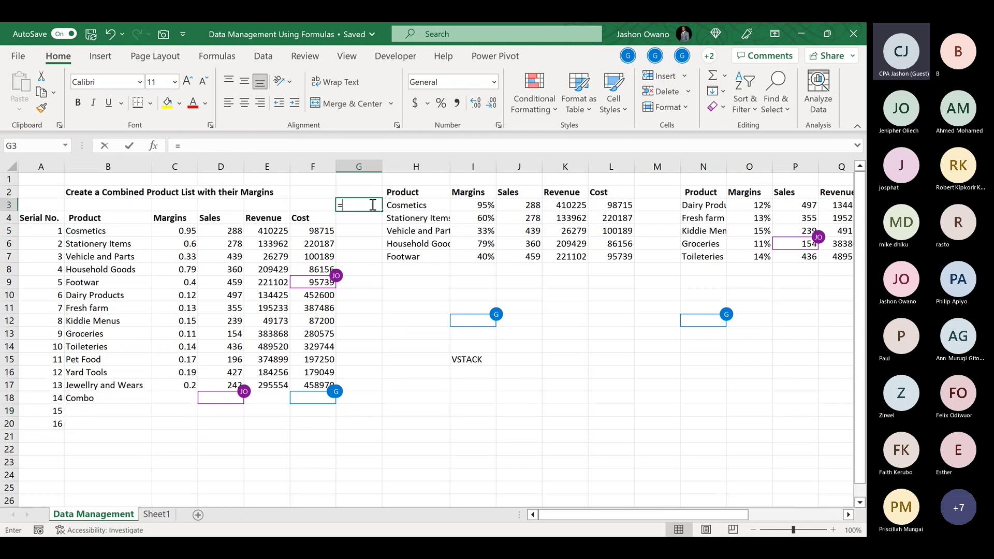
{"action": "type", "text": "seq"}
{"action": "key", "text": "Tab"}
{"action": "type", "text": "cout"}
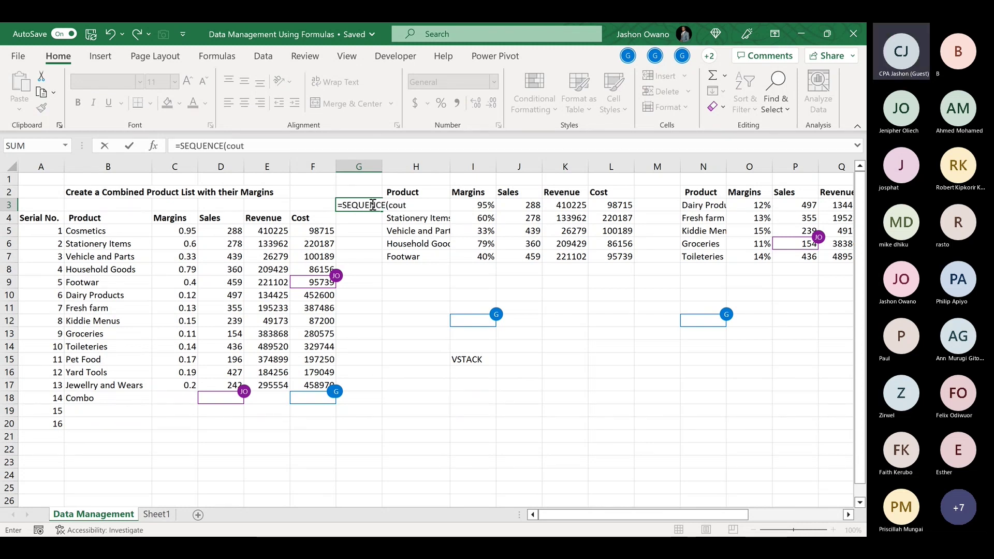
{"action": "key", "text": "BackSpace"}
{"action": "key", "text": "BackSpace"}
{"action": "key", "text": "BackSpace"}
{"action": "key", "text": "BackSpace"}
{"action": "key", "text": "BackSpace"}
{"action": "key", "text": "BackSpace"}
{"action": "key", "text": "BackSpace"}
{"action": "key", "text": "BackSpace"}
{"action": "key", "text": "BackSpace"}
{"action": "key", "text": "BackSpace"}
{"action": "key", "text": "BackSpace"}
{"action": "key", "text": "BackSpace"}
{"action": "key", "text": "BackSpace"}
{"action": "key", "text": "BackSpace"}
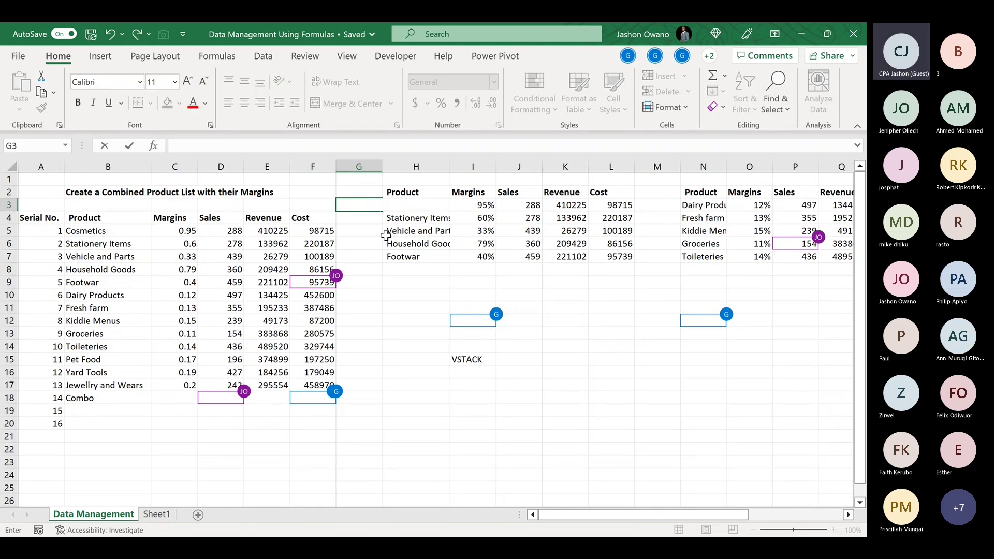
{"action": "left_click", "coordinate": [371, 230]}
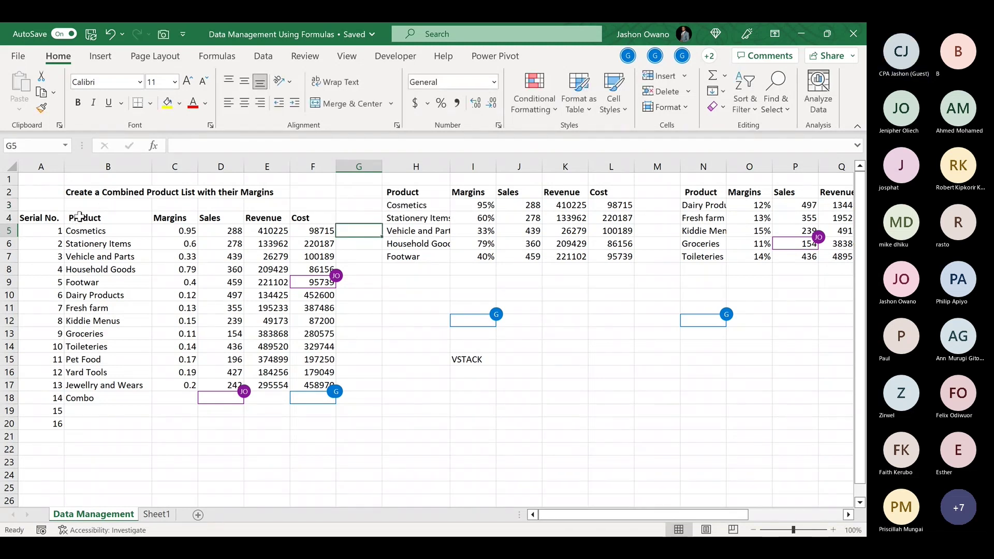
Enter =SEQUENCE(COUNTA(H:H)) in G3 to number the products of the first source table
{"action": "left_click", "coordinate": [368, 205]}
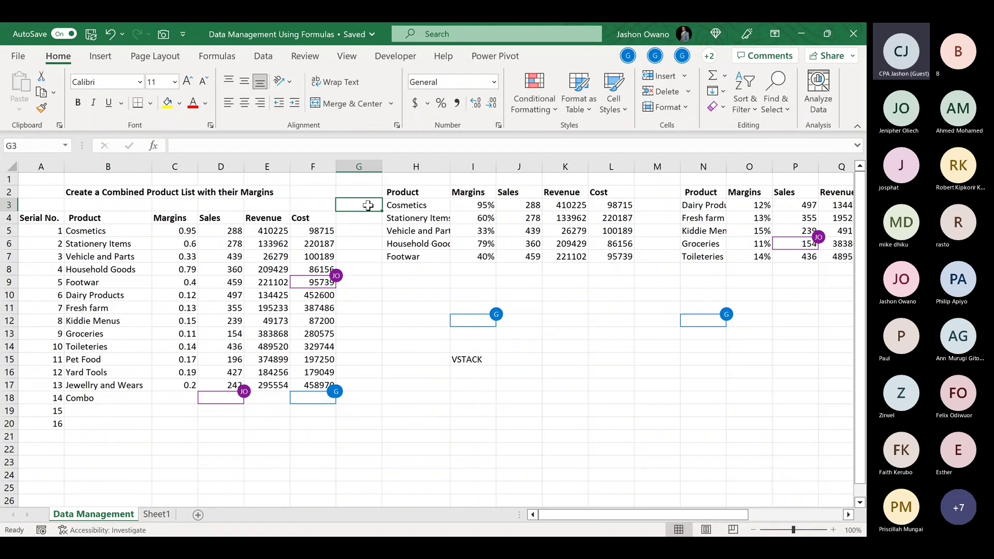
{"action": "type", "text": "=seq"}
{"action": "key", "text": "Tab"}
{"action": "type", "text": "count"}
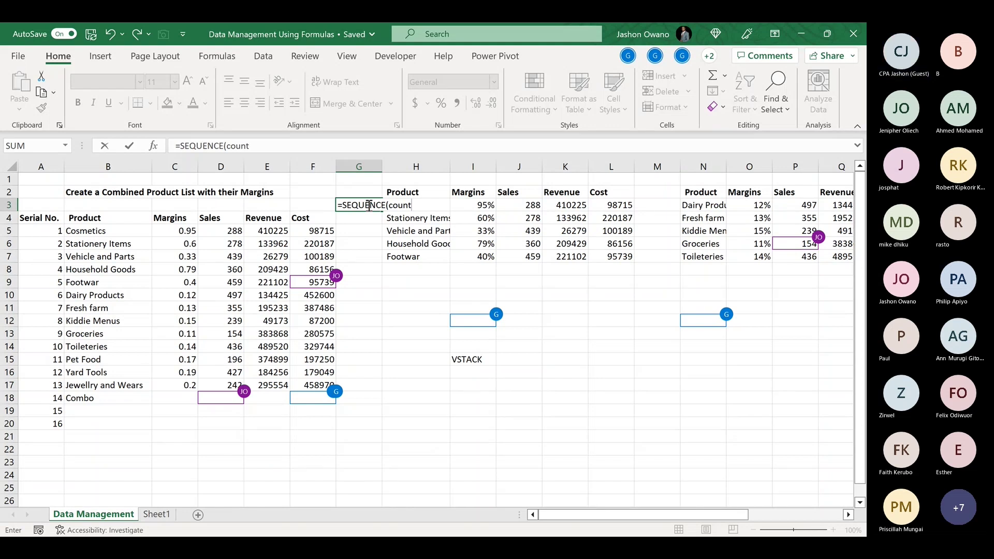
{"action": "type", "text": "a"}
{"action": "key", "text": "Tab"}
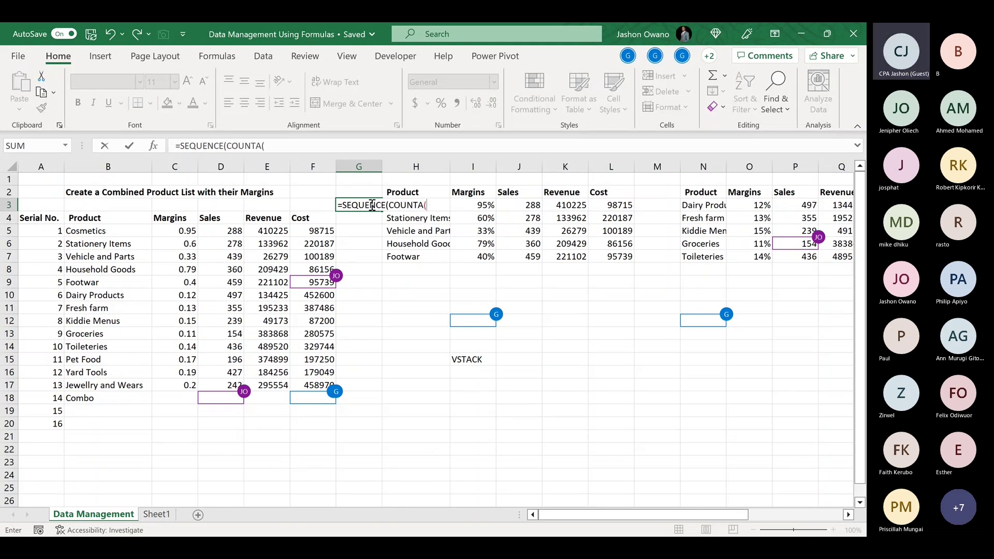
{"action": "left_click", "coordinate": [429, 167]}
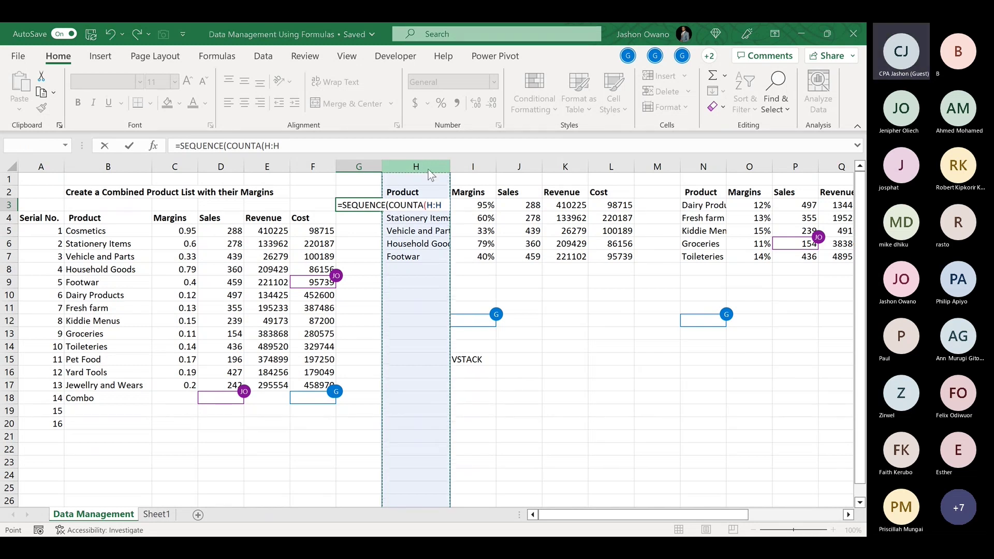
{"action": "key", "text": "Return"}
{"action": "key", "text": "Return"}
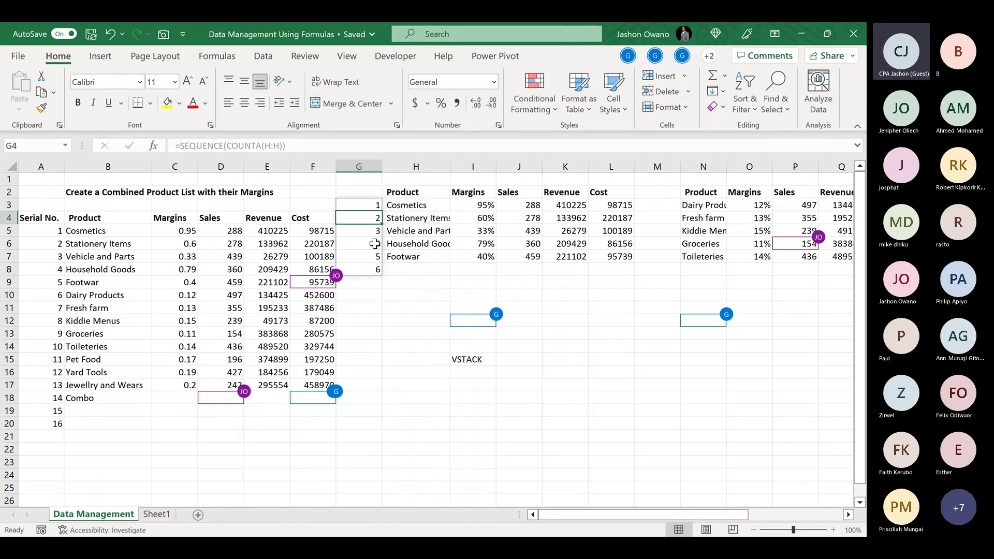
Test the column G numbering by adding a sample entry in H8 below the last product and clearing it again
{"action": "left_click", "coordinate": [391, 271]}
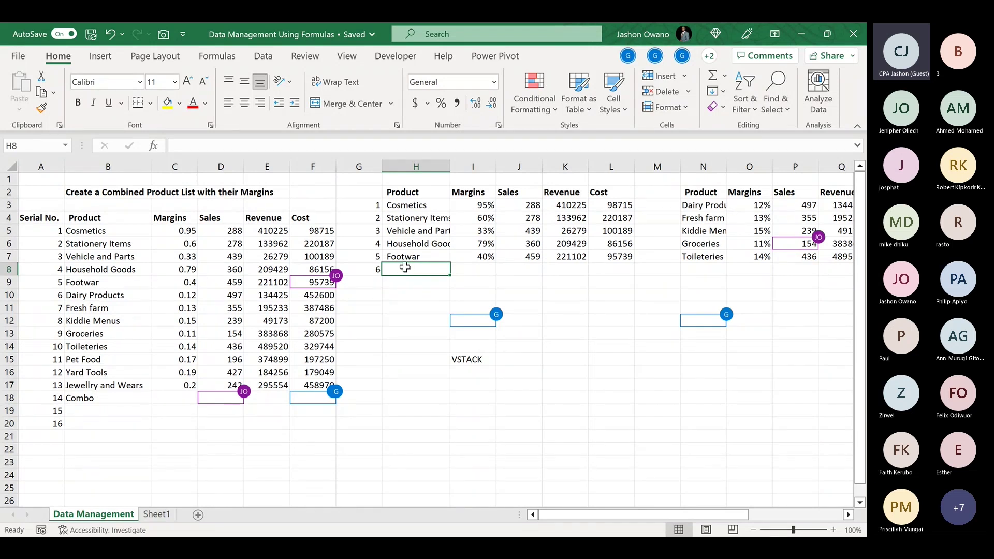
{"action": "type", "text": "Jay"}
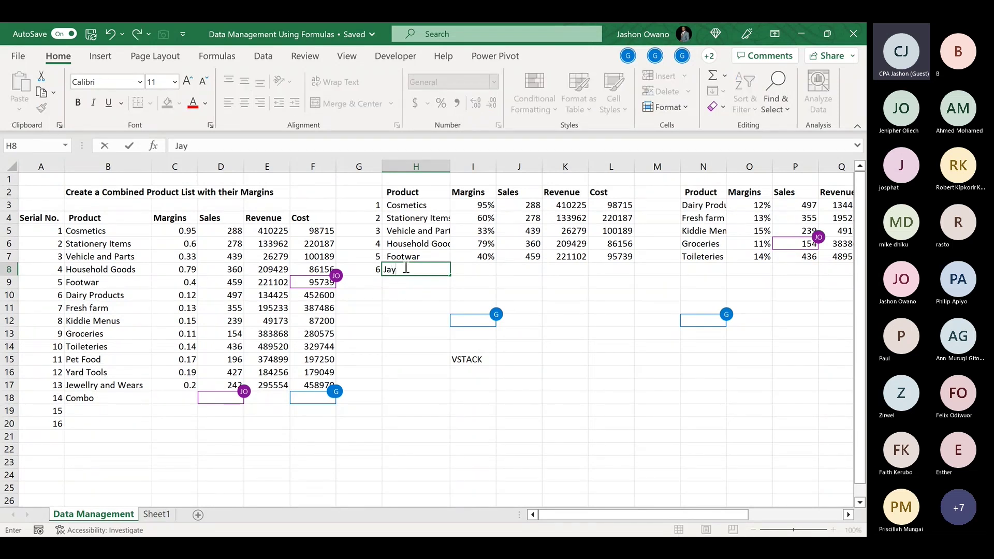
{"action": "key", "text": "Return"}
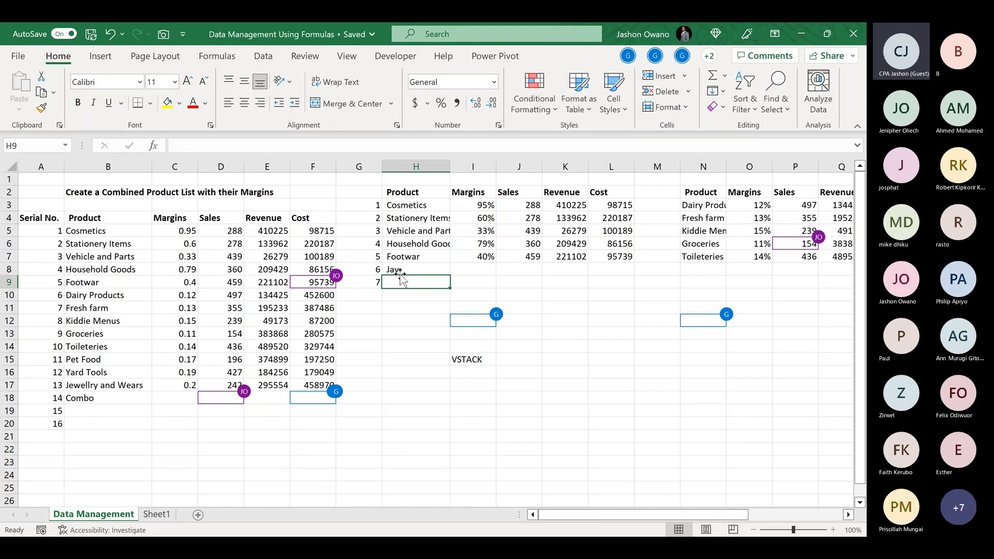
{"action": "left_click", "coordinate": [401, 270]}
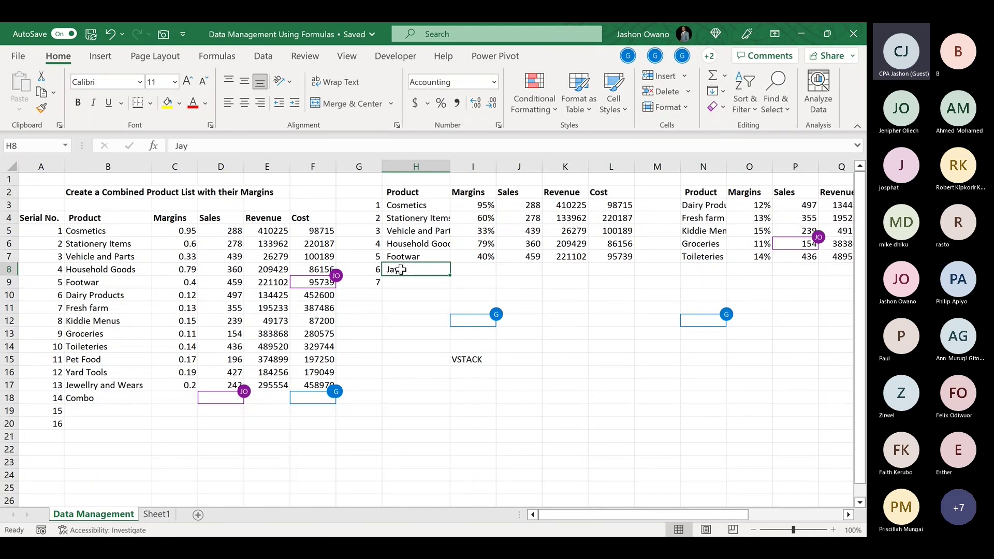
{"action": "key", "text": "Delete"}
{"action": "left_click", "coordinate": [394, 293]}
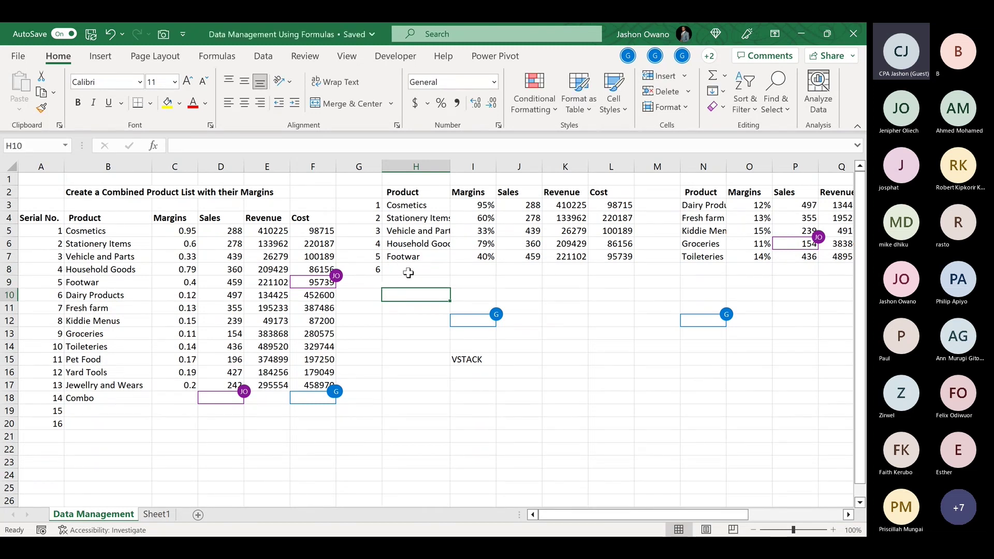
Clear the "Footwar" product in H7 to test the numbering, and undo the deletion
{"action": "left_click", "coordinate": [406, 257]}
{"action": "key", "text": "BackSpace"}
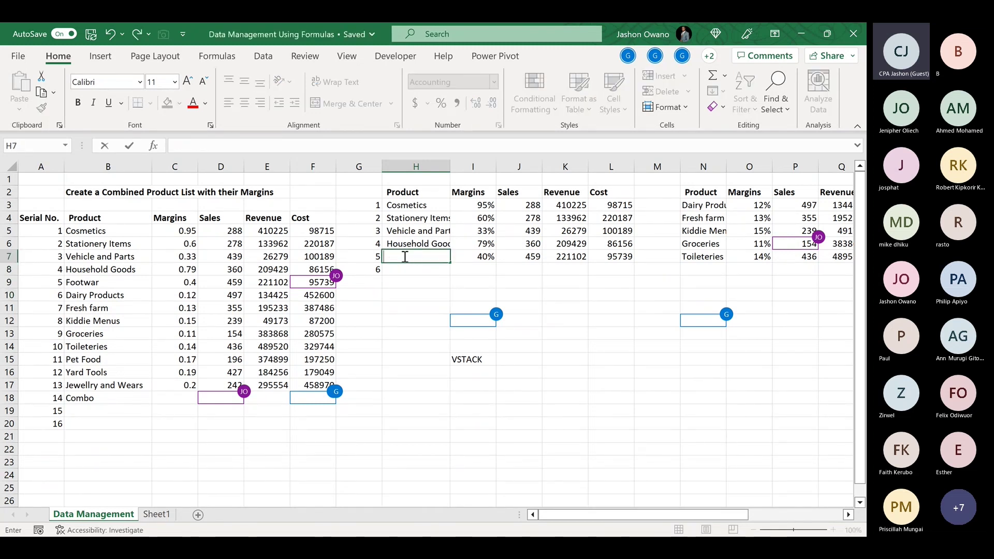
{"action": "left_click", "coordinate": [407, 301]}
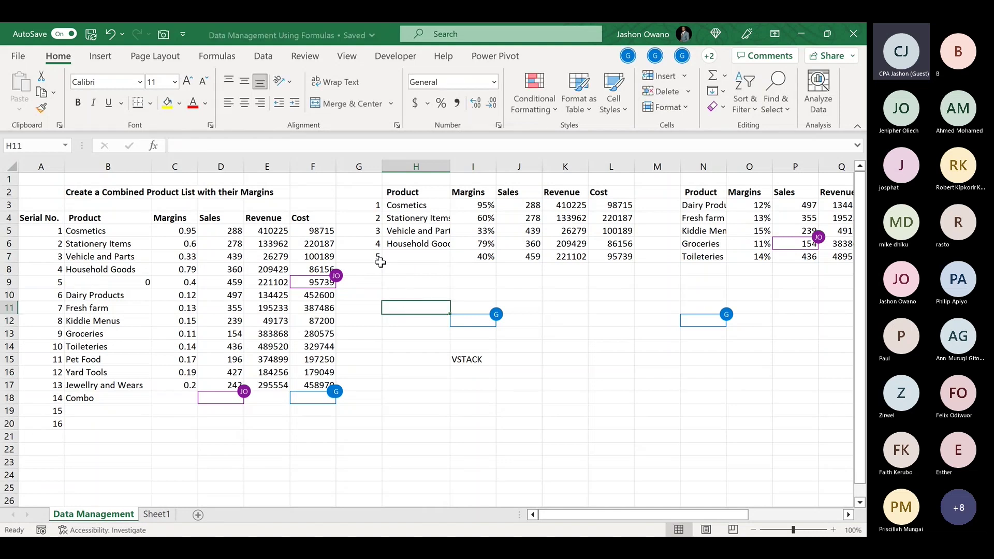
{"action": "left_click", "coordinate": [110, 36]}
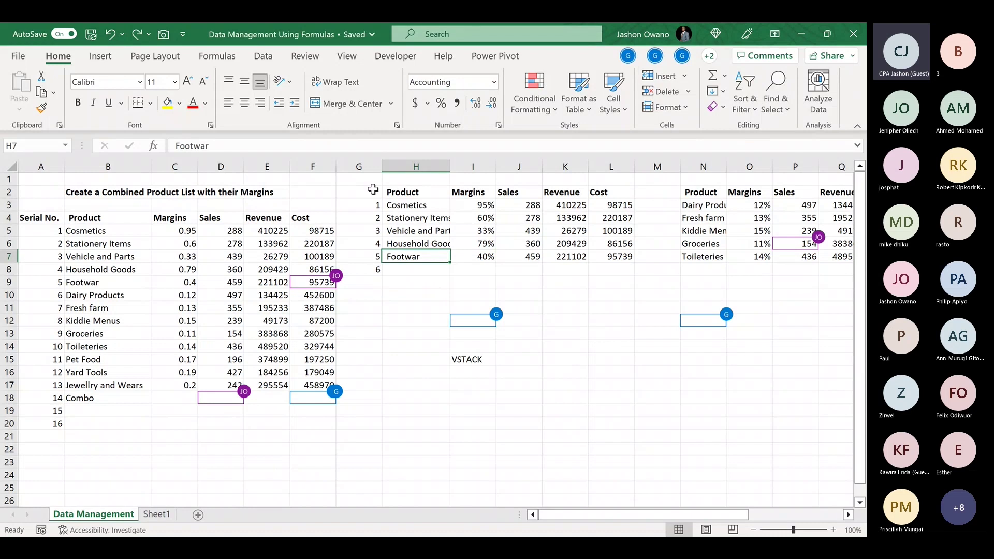
Clear the serial number formula and its spilled numbers from column G
{"action": "left_click", "coordinate": [367, 166]}
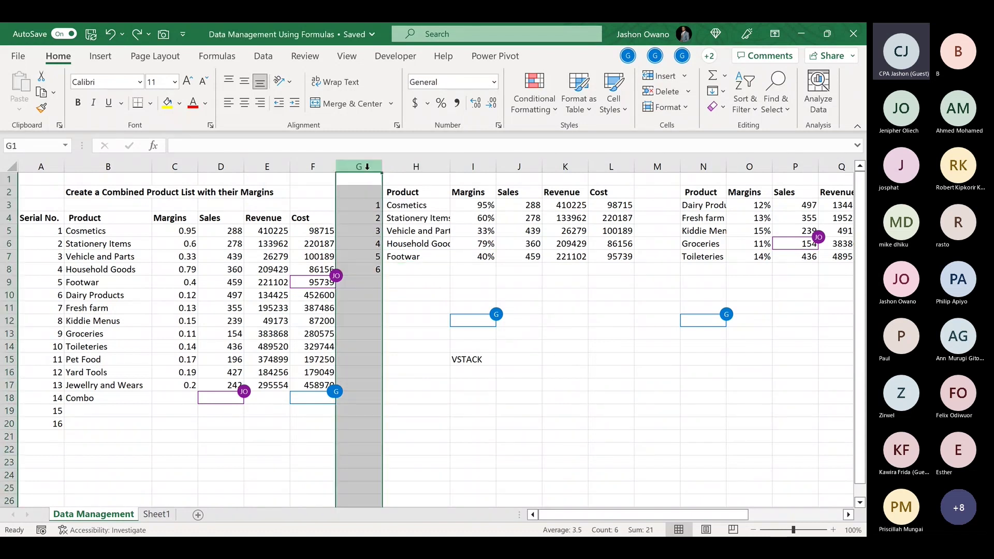
{"action": "key", "text": "Delete"}
{"action": "left_click", "coordinate": [419, 295]}
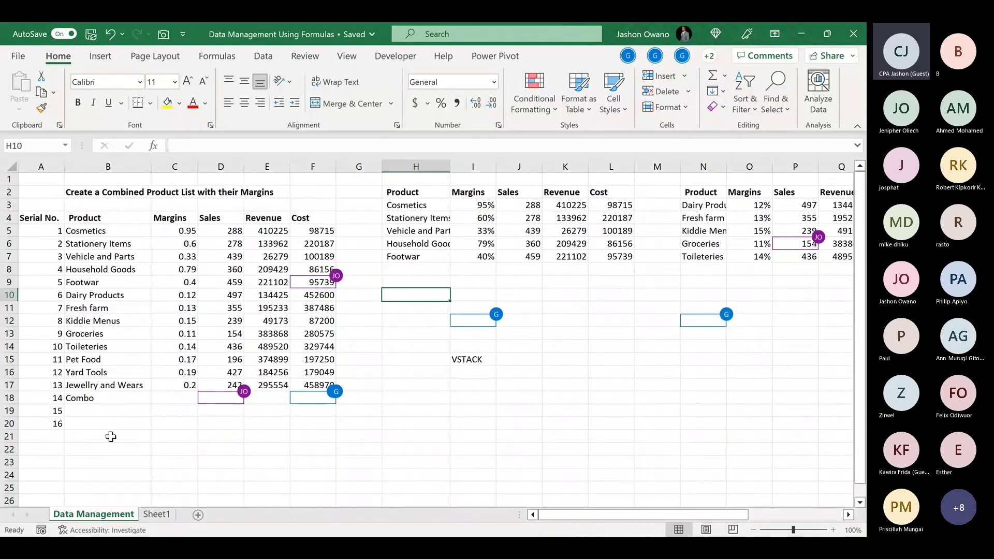
Test the combined list's serial numbers by adding a sample entry in B19 below "Combo" and clearing it again
{"action": "left_click", "coordinate": [98, 410]}
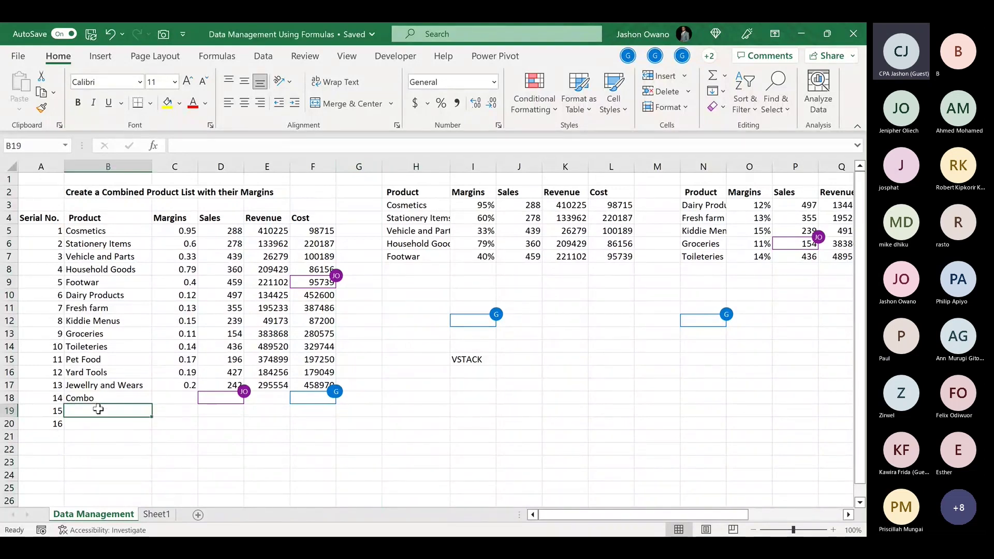
{"action": "type", "text": "Ja"}
{"action": "type", "text": "y"}
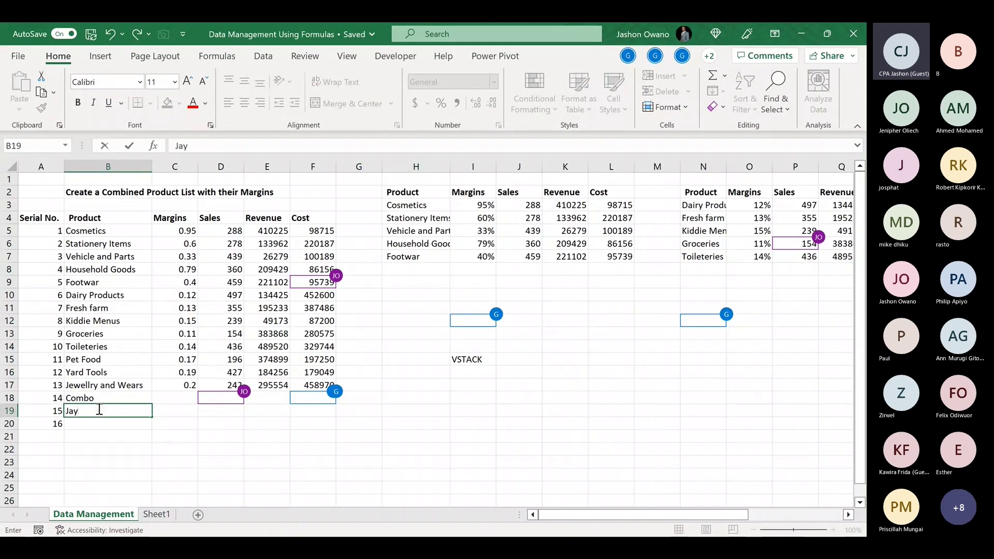
{"action": "key", "text": "Return"}
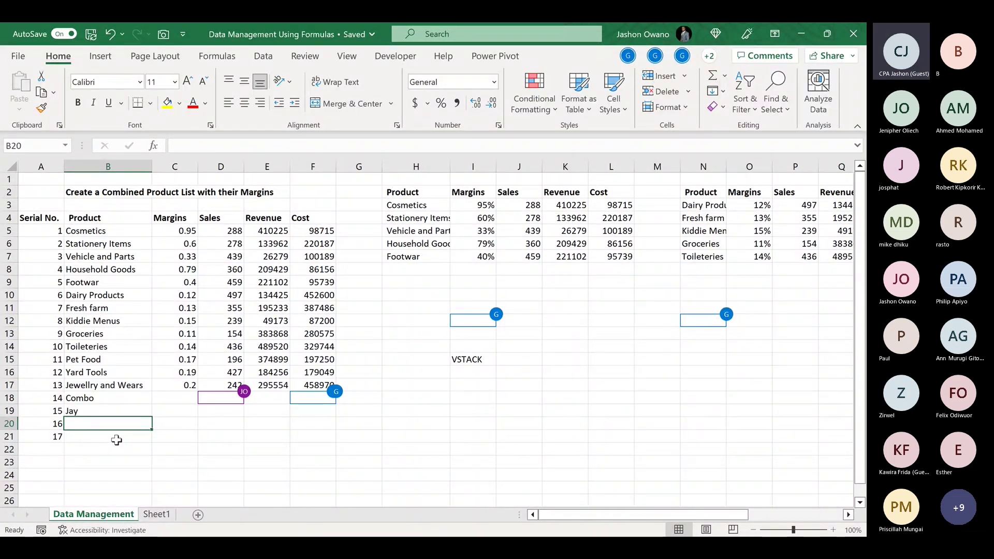
{"action": "left_click", "coordinate": [83, 412]}
{"action": "key", "text": "BackSpace"}
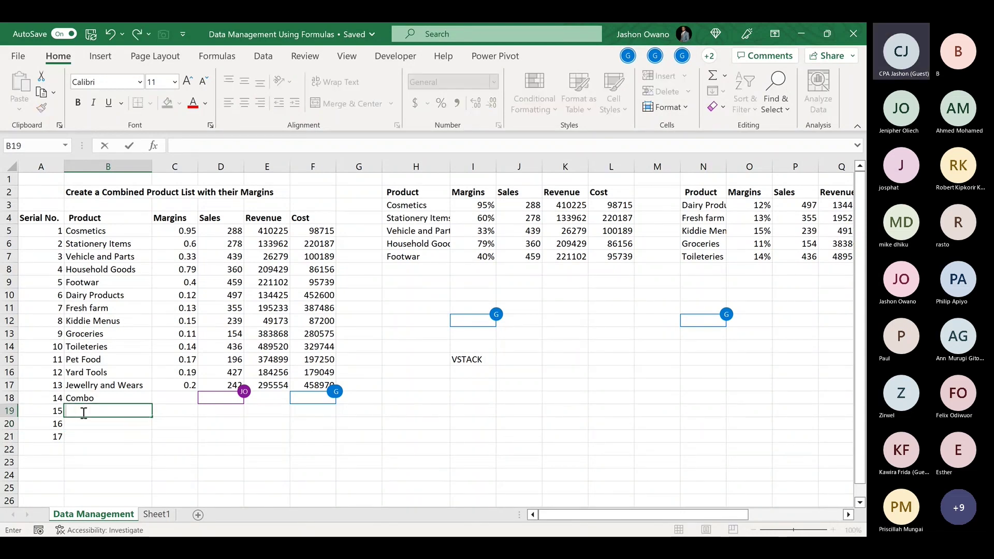
{"action": "left_click", "coordinate": [384, 440]}
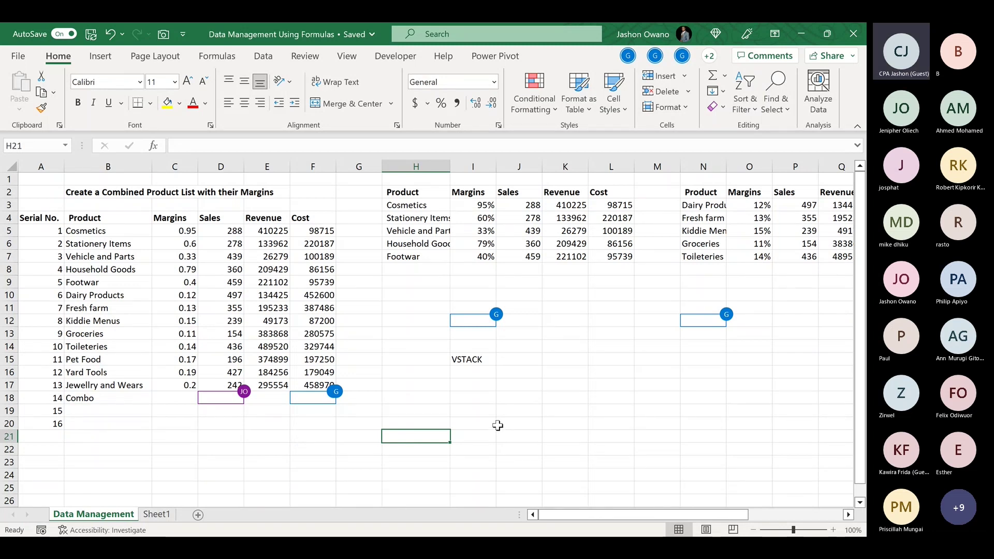
Highlight the combined product table B4:F17 from the headers through the last cost value to review its extent
{"action": "left_click", "coordinate": [426, 408]}
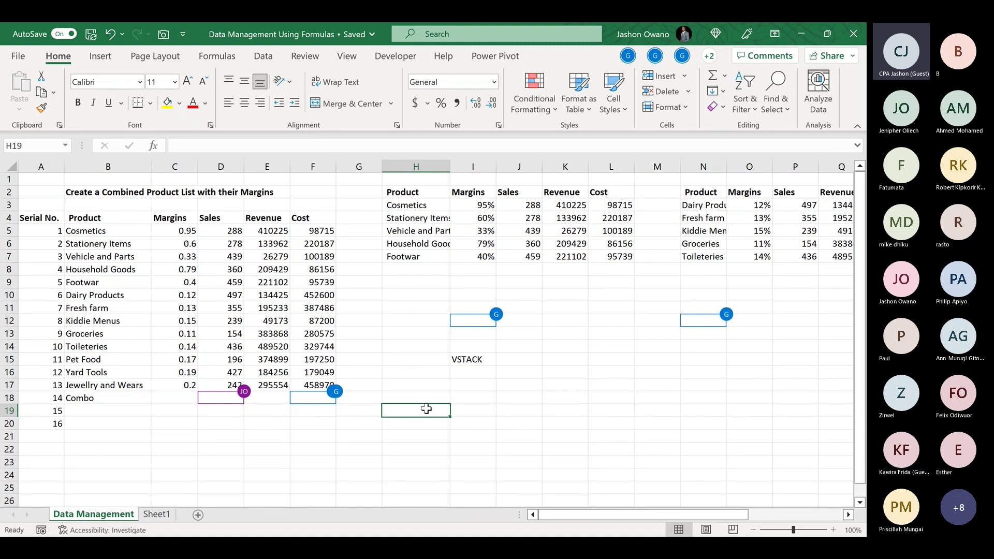
{"action": "left_click", "coordinate": [86, 218]}
{"action": "left_click_drag", "start_coordinate": [86, 218], "coordinate": [310, 387]}
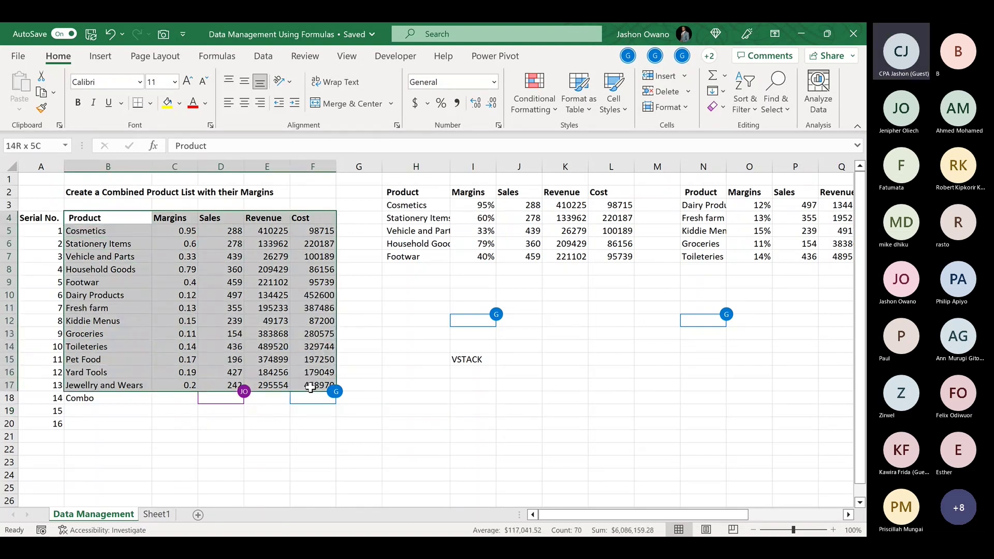
{"action": "left_click_drag", "start_coordinate": [310, 387], "coordinate": [310, 387]}
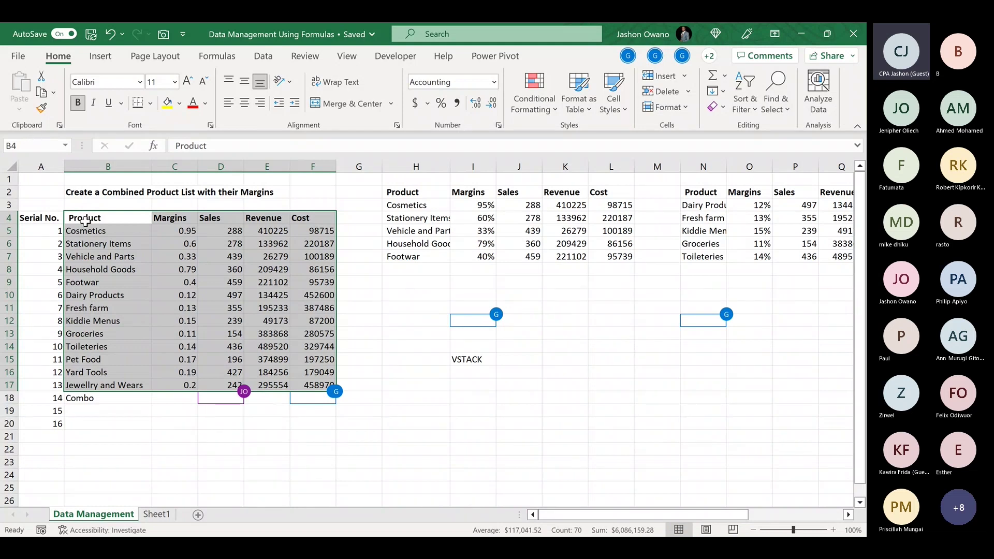
{"action": "left_click_drag", "start_coordinate": [81, 218], "coordinate": [311, 387]}
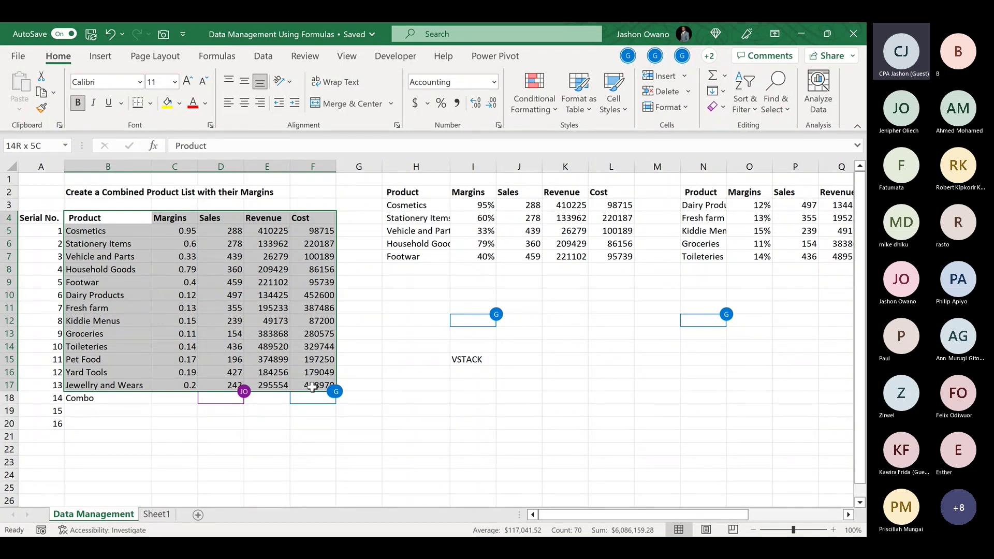
{"action": "left_click_drag", "start_coordinate": [312, 388], "coordinate": [312, 387]}
List the labels "Product", "Margins" and "Sales" down cells H19:H21 below the source tables
{"action": "left_click", "coordinate": [415, 409]}
{"action": "type", "text": "Product"}
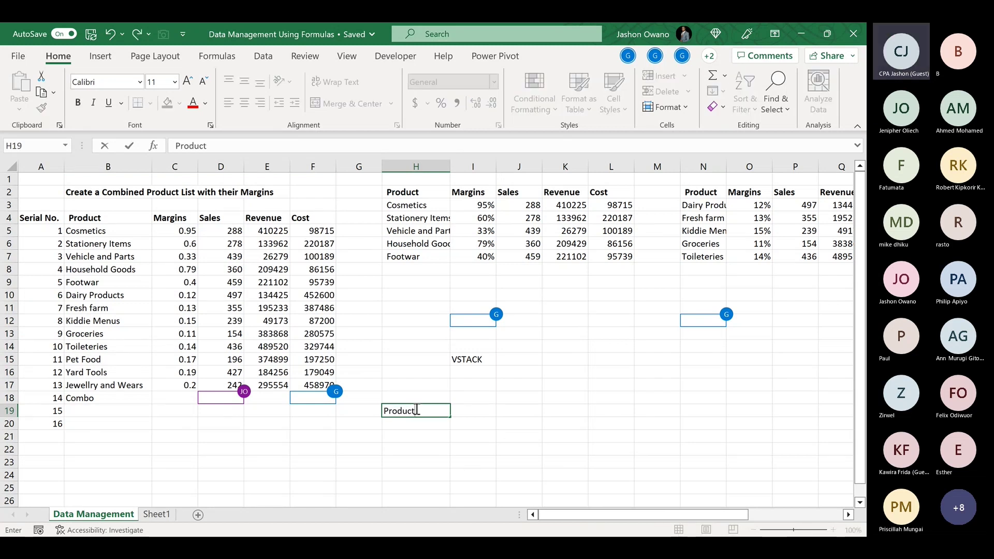
{"action": "key", "text": "Return"}
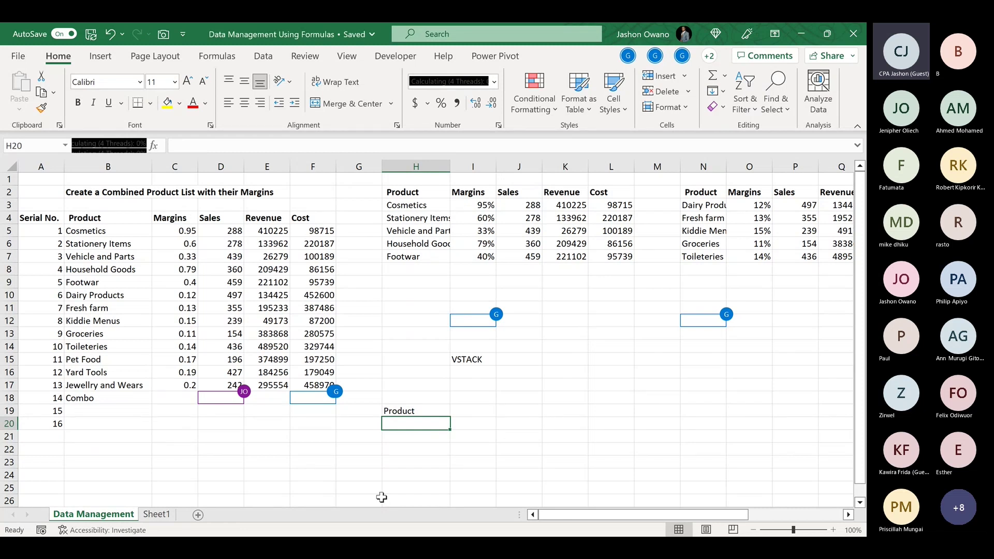
{"action": "type", "text": "M"}
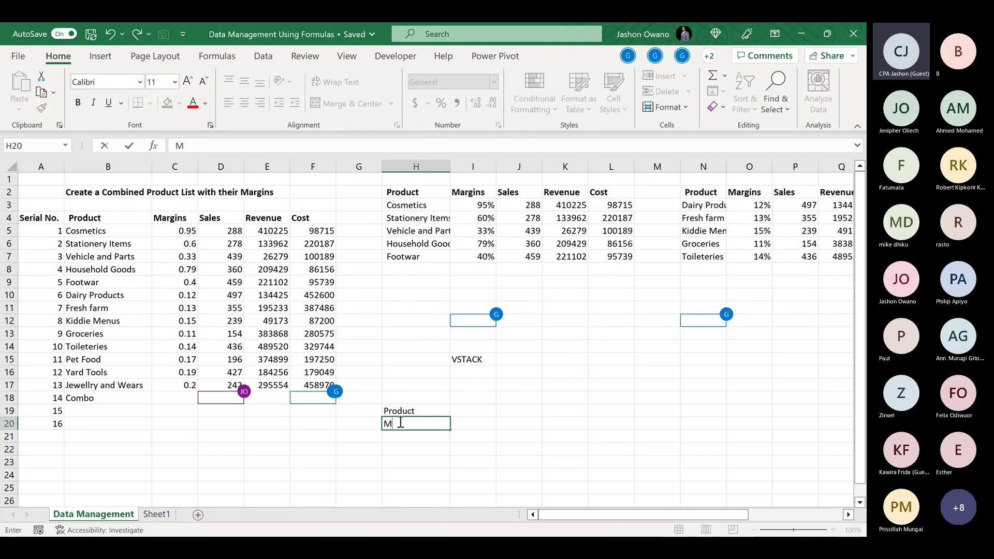
{"action": "type", "text": "argins"}
{"action": "key", "text": "Return"}
{"action": "type", "text": "Same"}
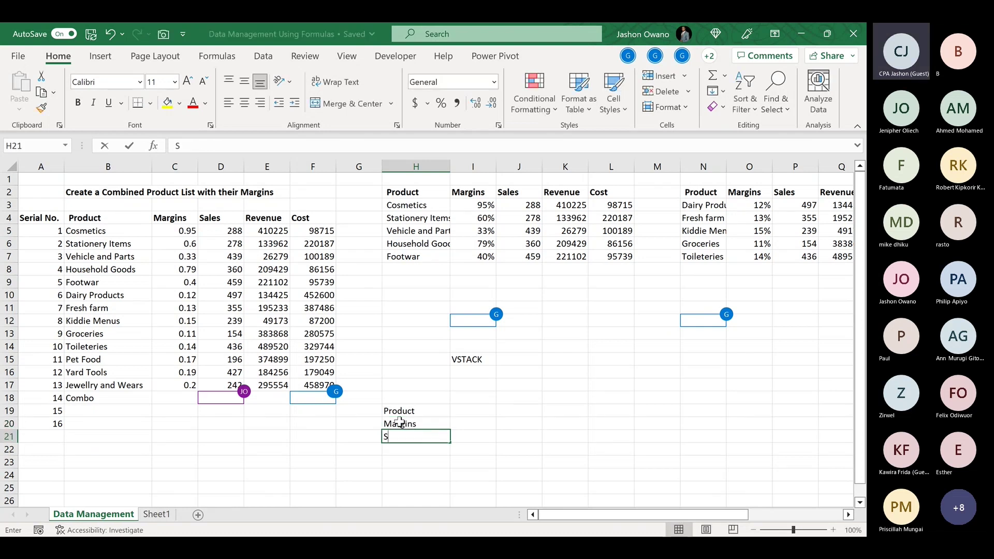
{"action": "key", "text": "BackSpace"}
{"action": "key", "text": "BackSpace"}
{"action": "type", "text": "les"}
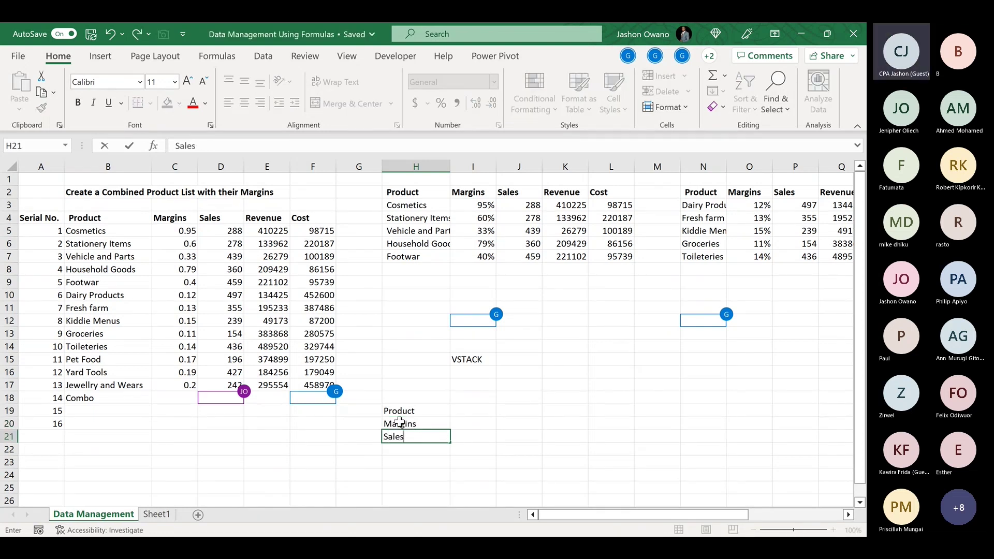
{"action": "left_click", "coordinate": [475, 424]}
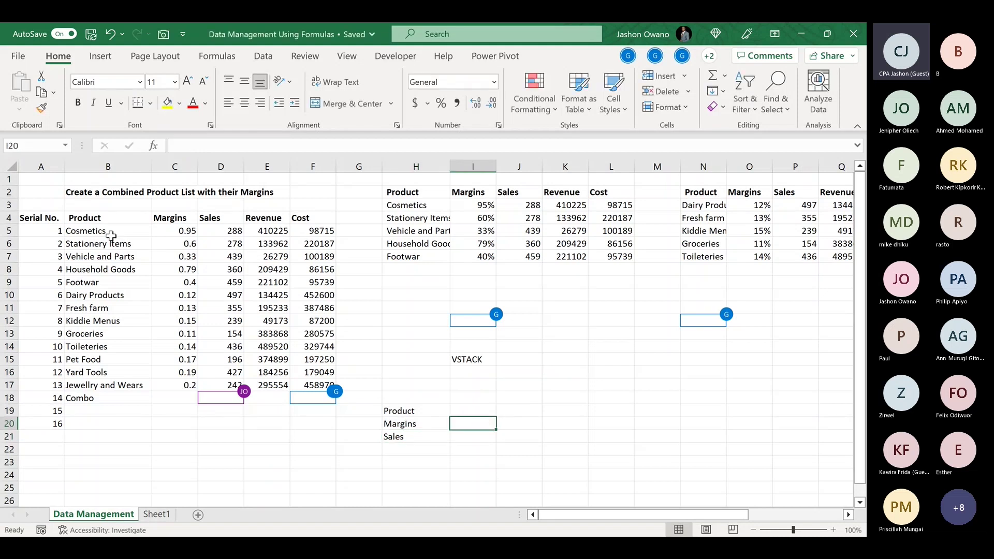
Examine the first product's values in the combined list and the space across H19:V24 around the Product, Margins and Sales labels
{"action": "left_click", "coordinate": [128, 232]}
{"action": "left_click", "coordinate": [181, 233]}
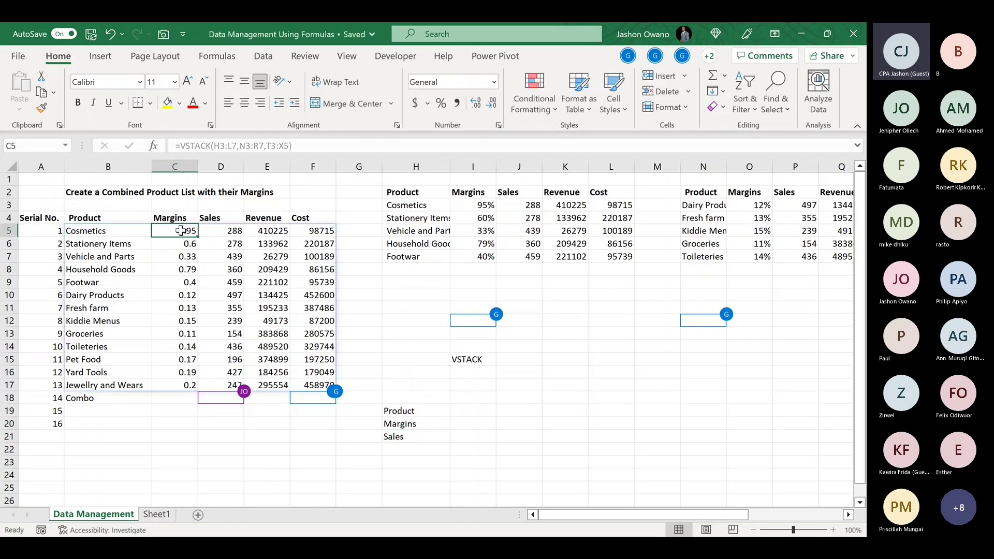
{"action": "left_click", "coordinate": [229, 231]}
{"action": "left_click", "coordinate": [473, 408]}
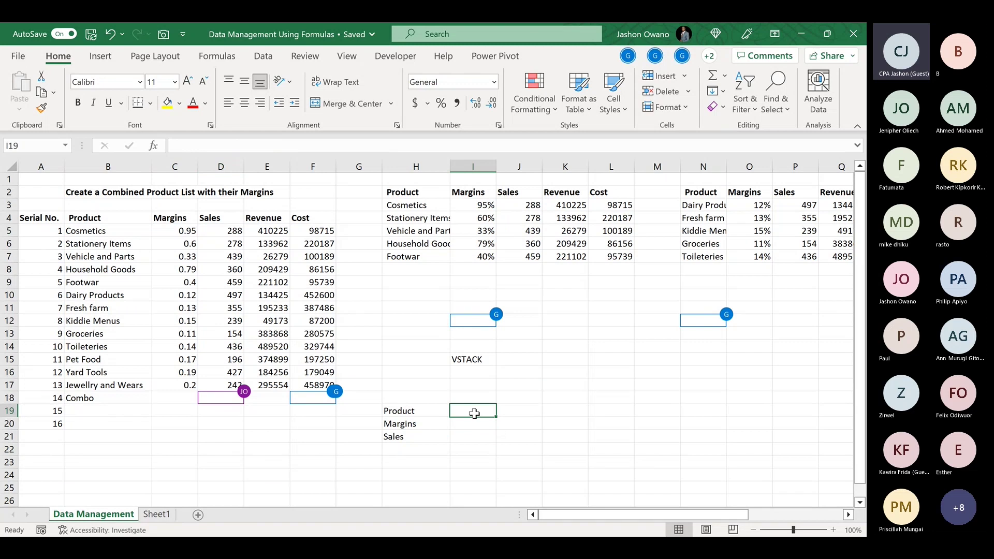
{"action": "left_click", "coordinate": [387, 412]}
{"action": "left_click_drag", "start_coordinate": [390, 419], "coordinate": [396, 465]}
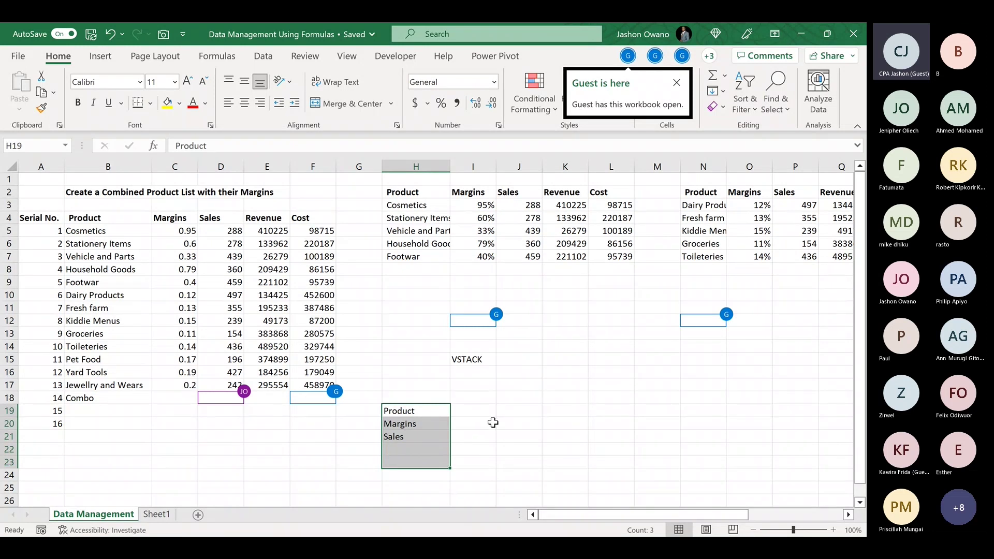
{"action": "left_click_drag", "start_coordinate": [414, 409], "coordinate": [774, 473]}
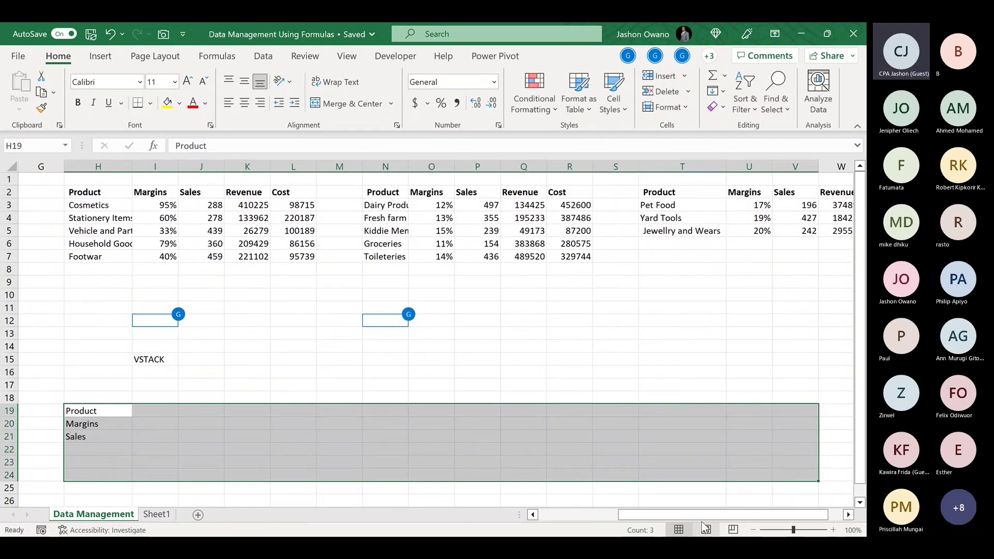
{"action": "left_click_drag", "start_coordinate": [700, 517], "coordinate": [540, 525]}
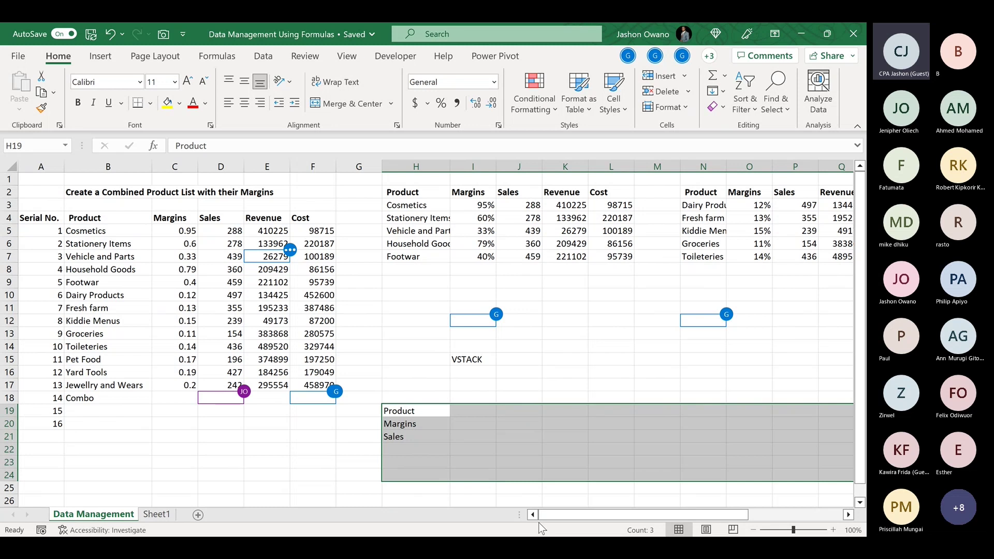
Clear the Product, Margins and Sales labels from H19:H21
{"action": "left_click", "coordinate": [404, 412]}
{"action": "left_click_drag", "start_coordinate": [403, 412], "coordinate": [404, 436]}
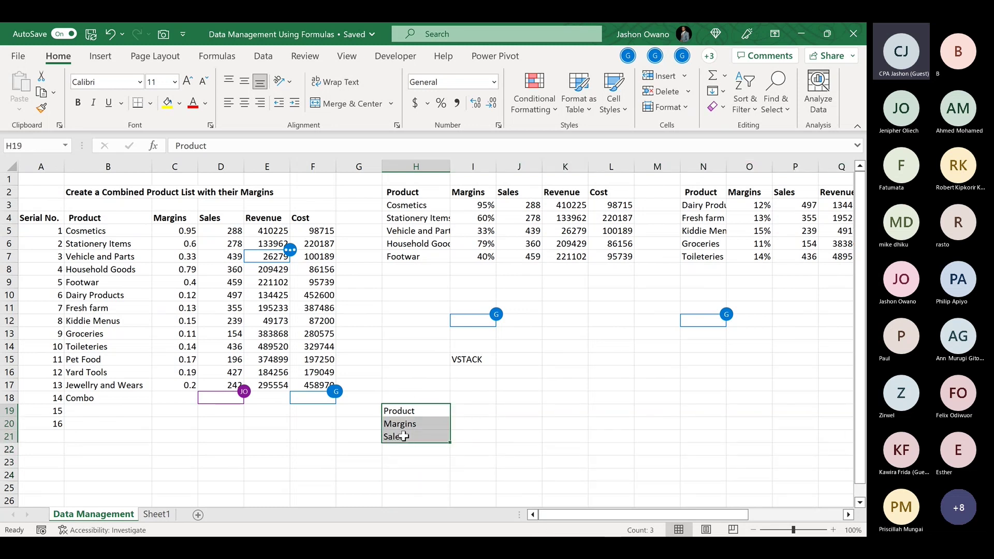
{"action": "key", "text": "Delete"}
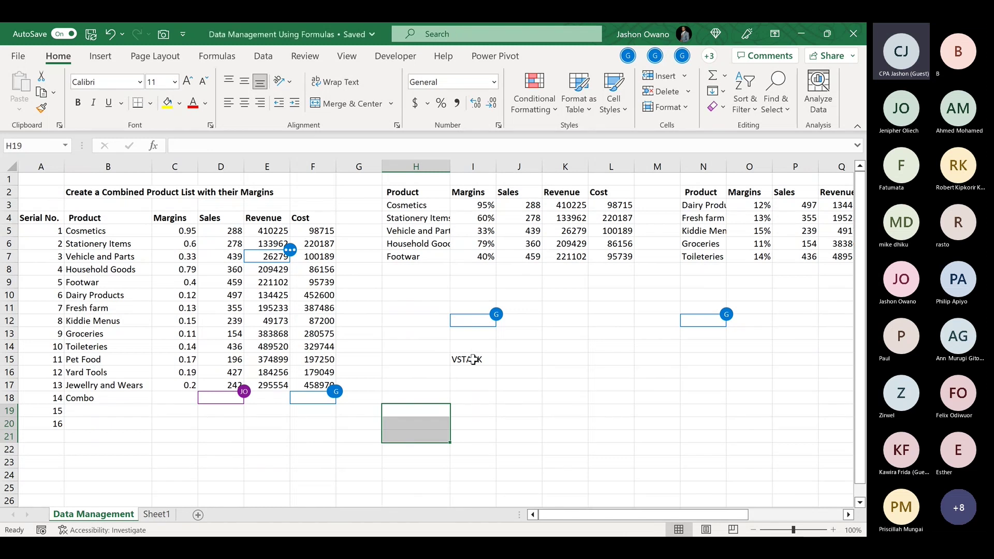
Move the "VSTACK" note from I15 to H10 and add the note "Sequence(CountA)" below it in H11
{"action": "left_click", "coordinate": [473, 359]}
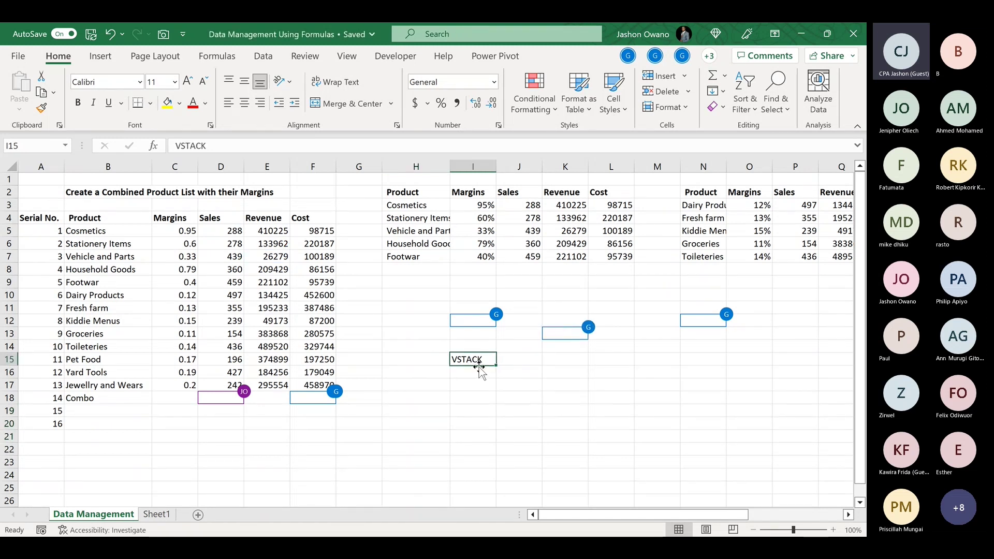
{"action": "left_click_drag", "start_coordinate": [477, 361], "coordinate": [424, 294]}
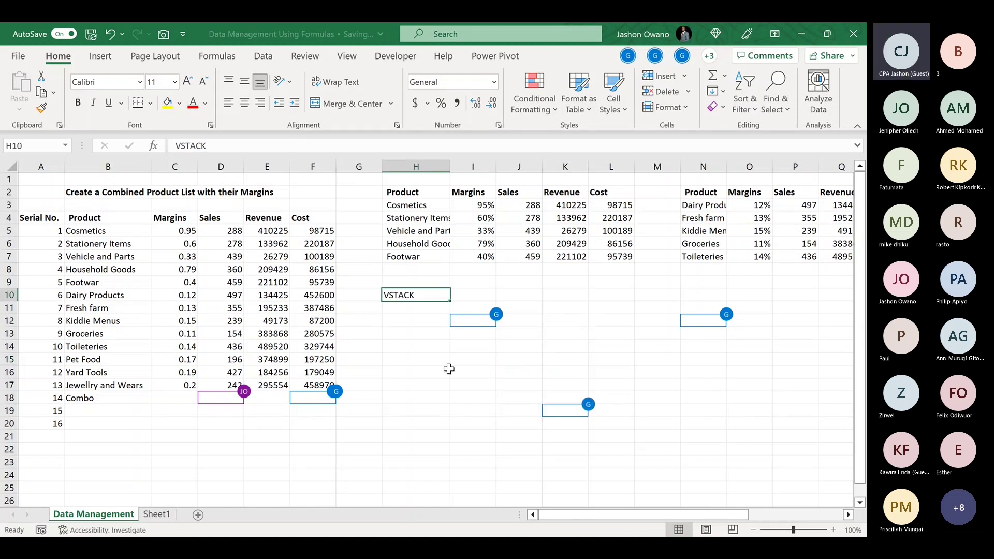
{"action": "left_click", "coordinate": [417, 307]}
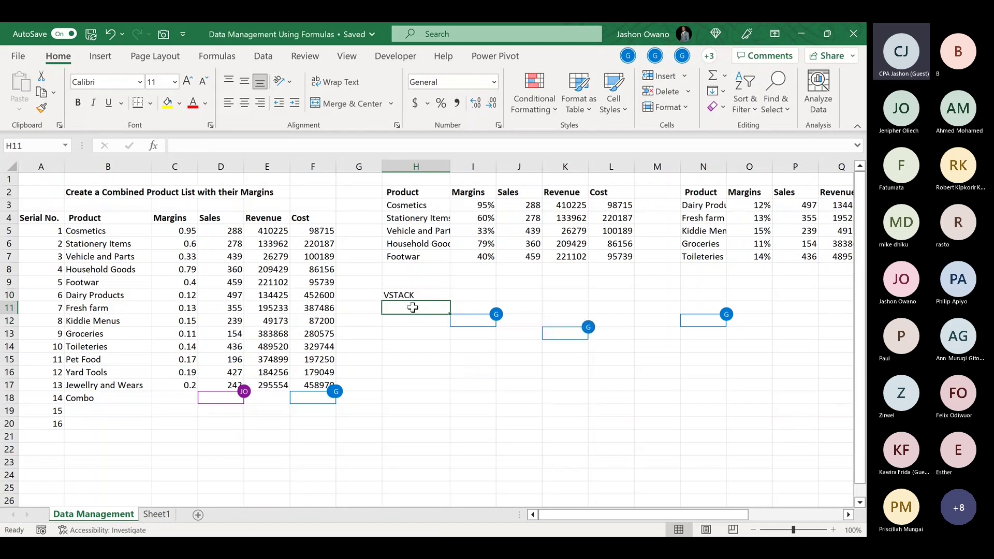
{"action": "type", "text": "Sequence"}
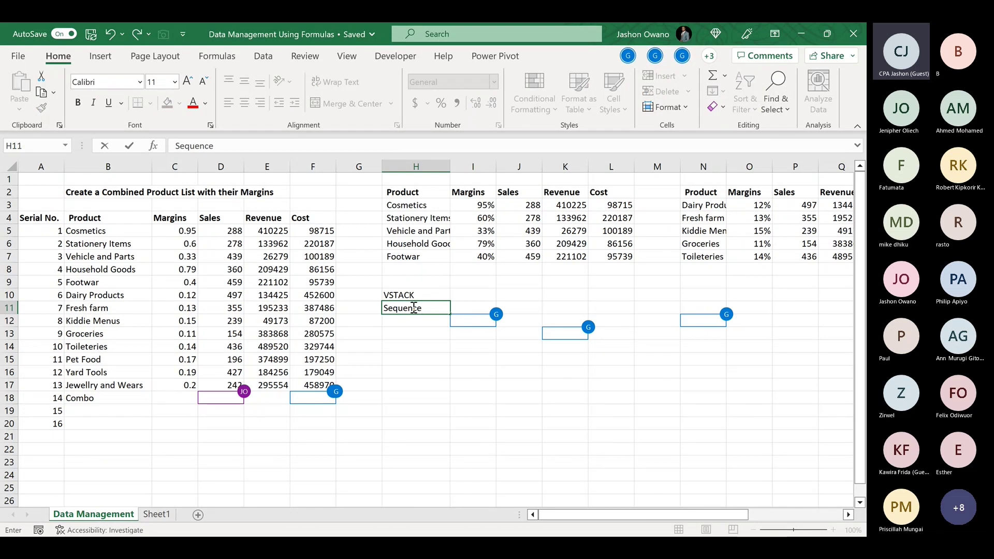
{"action": "type", "text": "(CountA"}
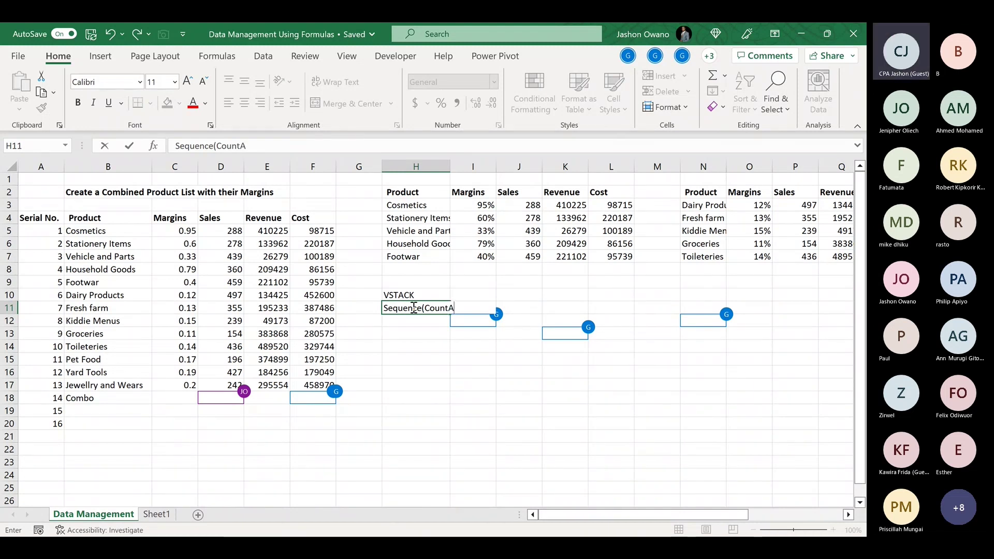
{"action": "type", "text": ")"}
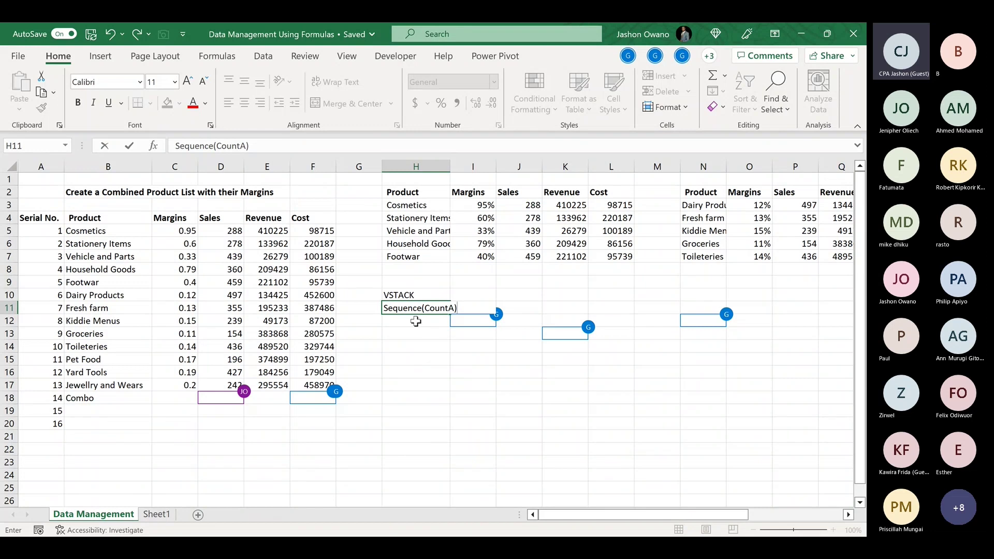
Add the function note "Transpose" in H12 and correct its spelling
{"action": "left_click", "coordinate": [416, 321]}
{"action": "type", "text": "Transpopse"}
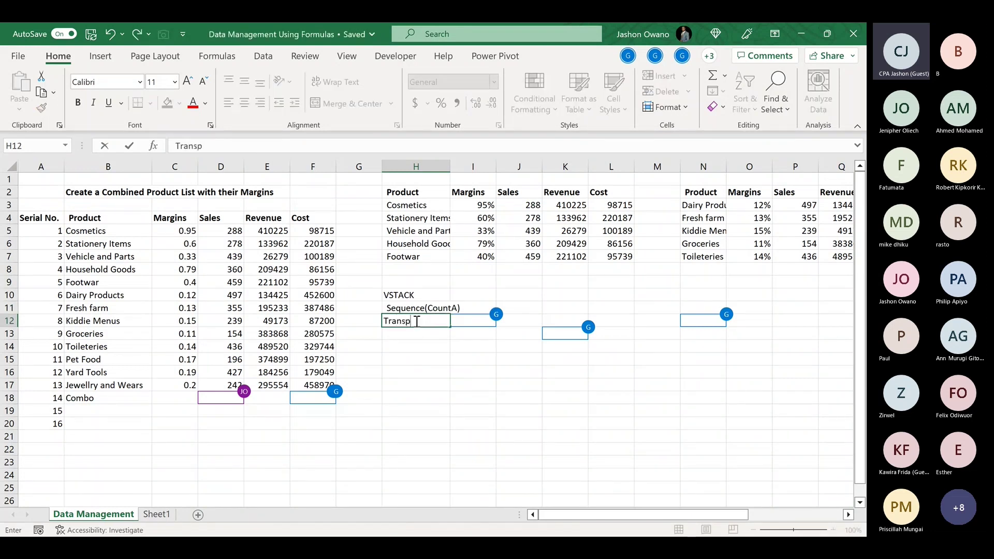
{"action": "left_click", "coordinate": [463, 388]}
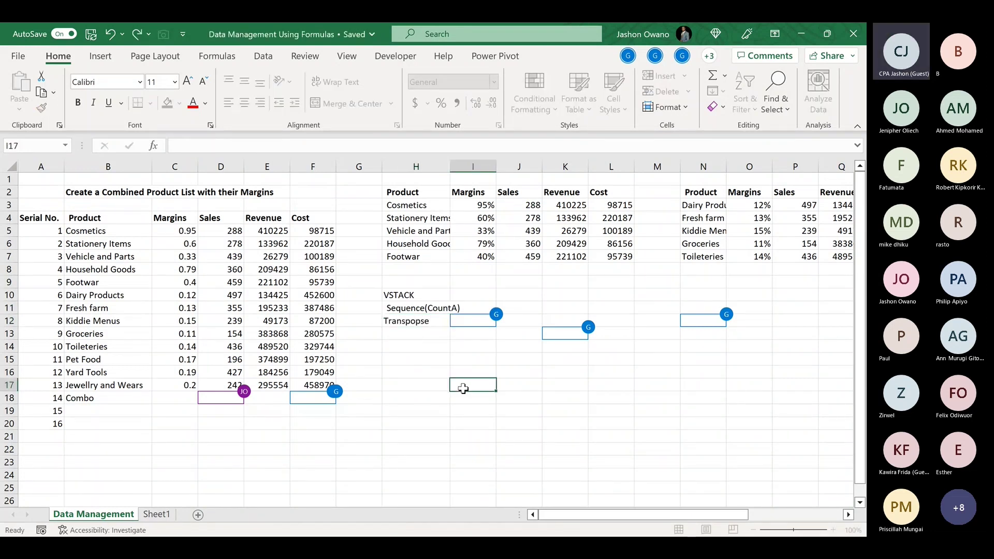
{"action": "left_click", "coordinate": [414, 321]}
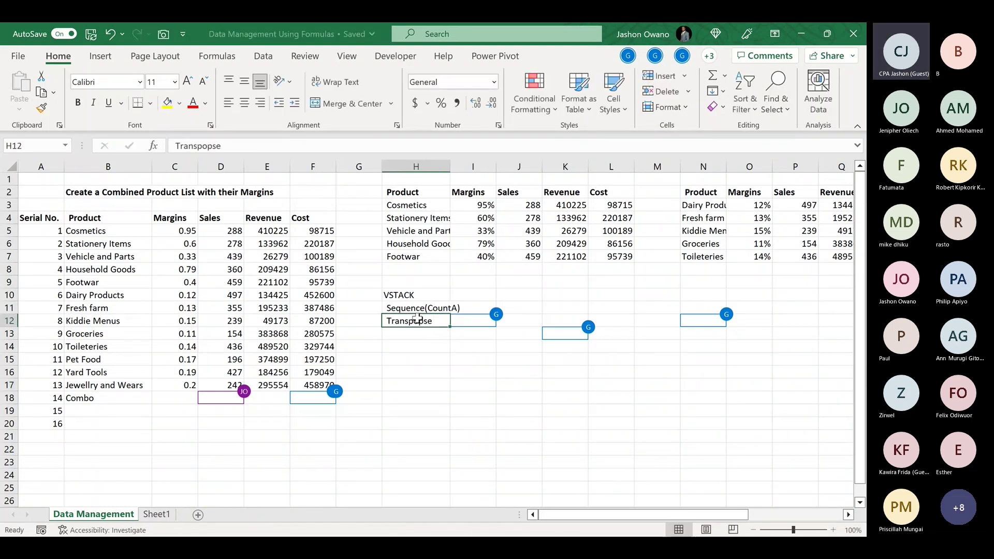
{"action": "left_click", "coordinate": [172, 146]}
{"action": "left_click", "coordinate": [459, 371]}
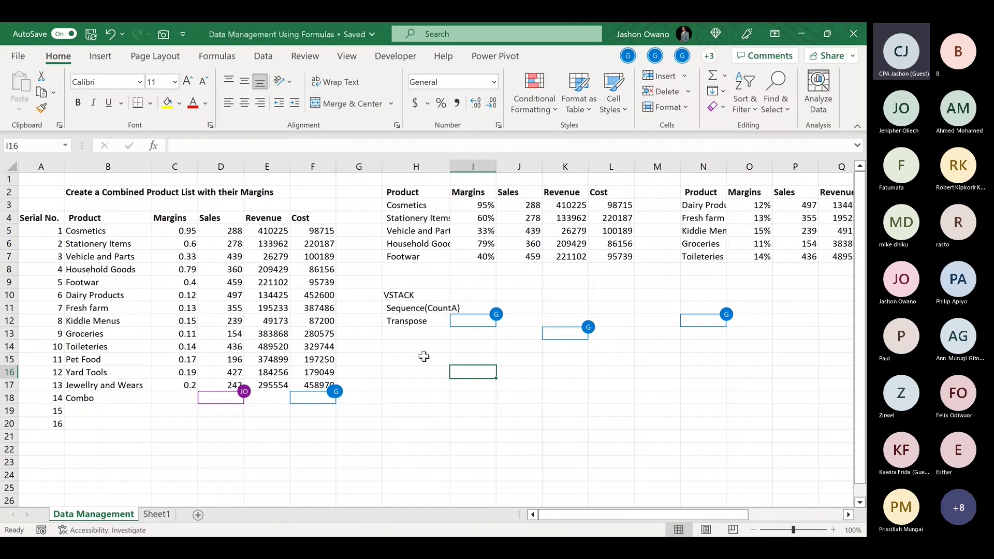
Transpose the combined product table with its headers, including the "Combo" row, by entering =TRANSPOSE(B4:F18) in H15
{"action": "left_click", "coordinate": [423, 356]}
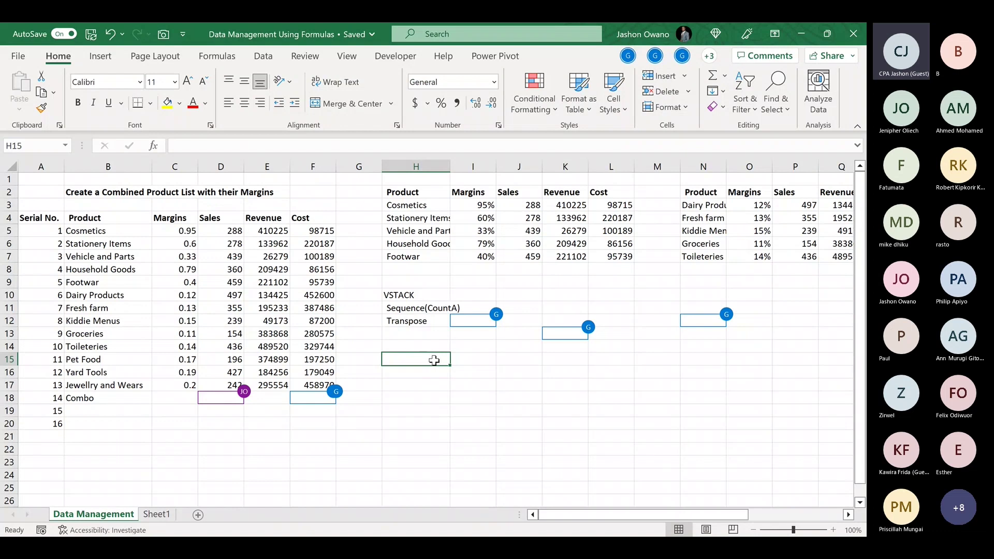
{"action": "type", "text": "="}
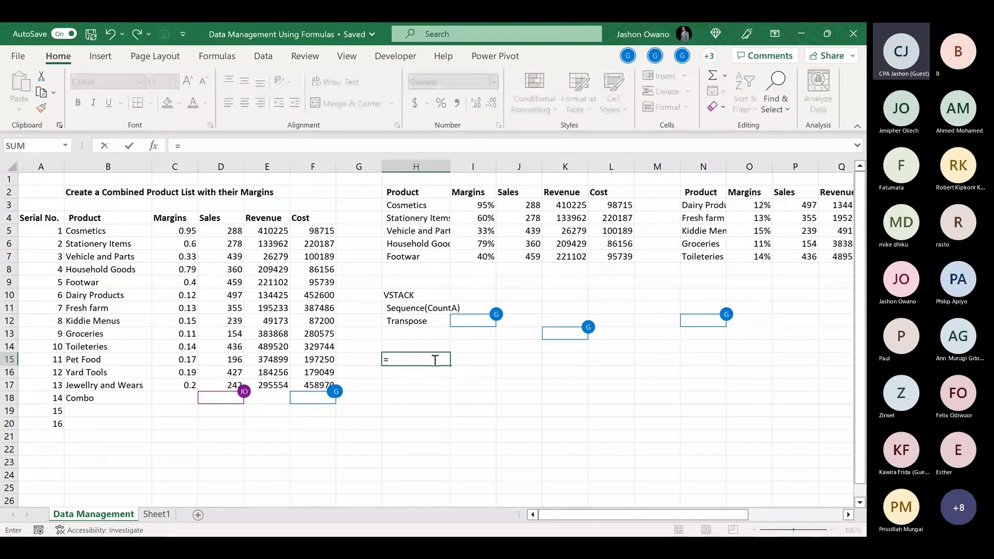
{"action": "type", "text": "tra"}
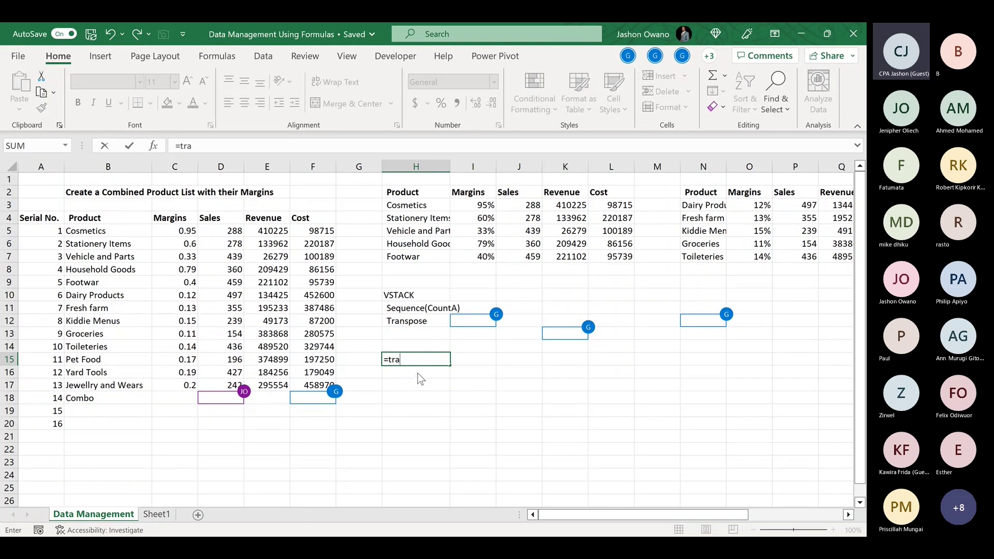
{"action": "key", "text": "Tab"}
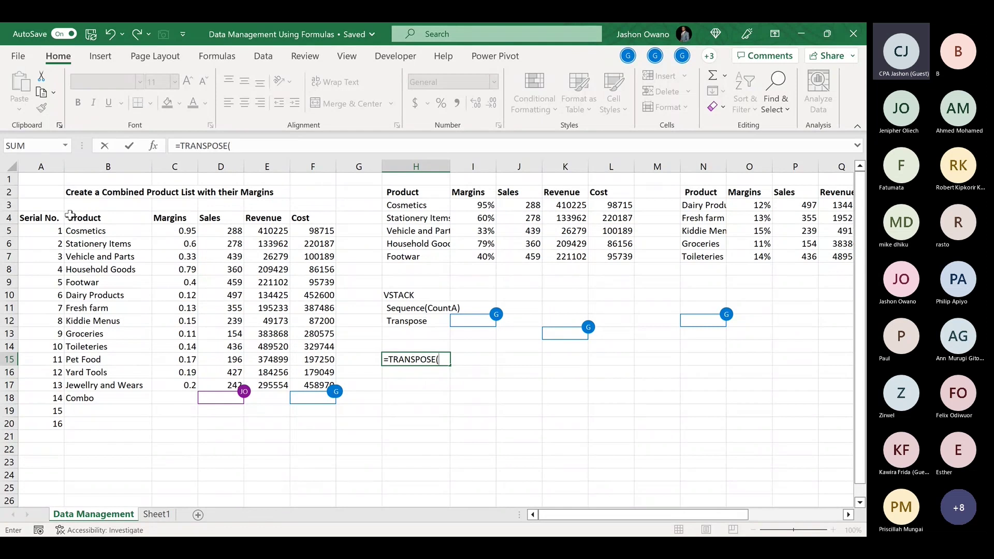
{"action": "left_click_drag", "start_coordinate": [42, 214], "coordinate": [321, 392]}
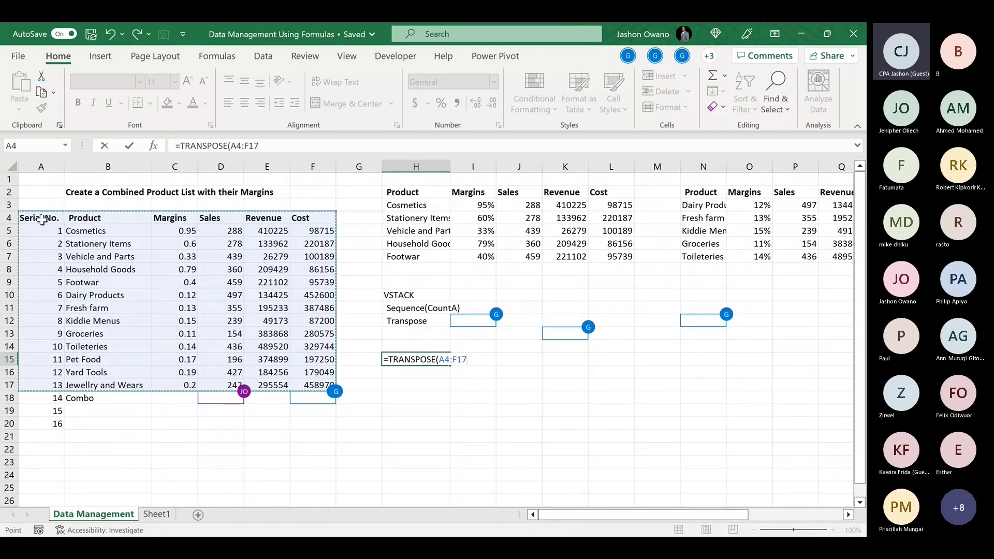
{"action": "left_click_drag", "start_coordinate": [78, 218], "coordinate": [327, 402]}
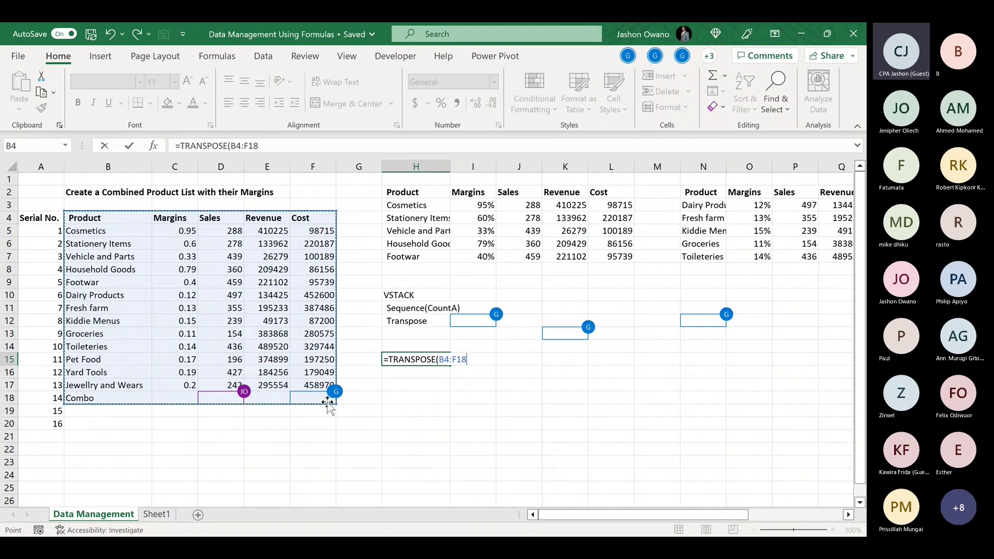
{"action": "key", "text": "Return"}
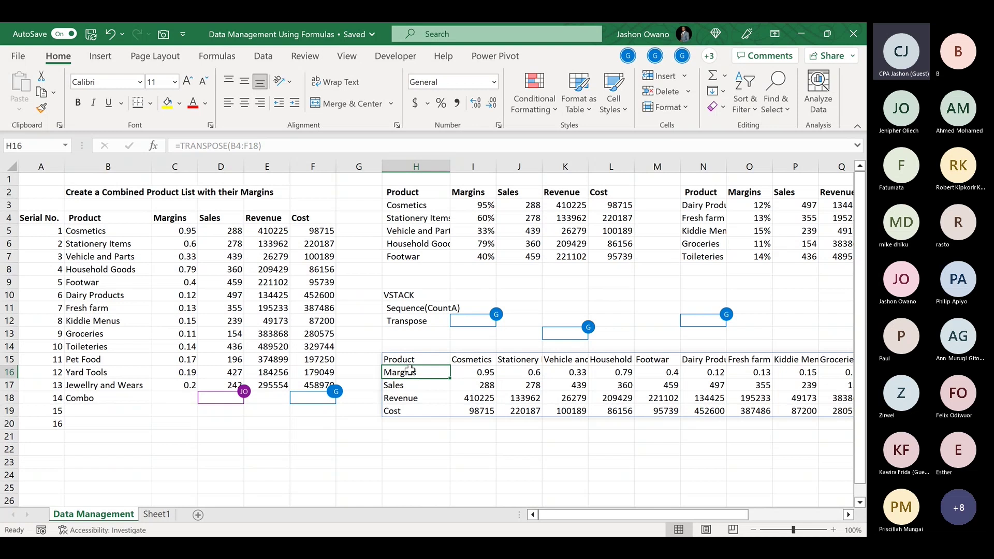
Compare the headers B4:F4 and product names B5:B18 with the transposed labels in H15:H19 and the product names along row 15
{"action": "left_click_drag", "start_coordinate": [399, 360], "coordinate": [399, 411]}
{"action": "left_click_drag", "start_coordinate": [94, 218], "coordinate": [317, 219]}
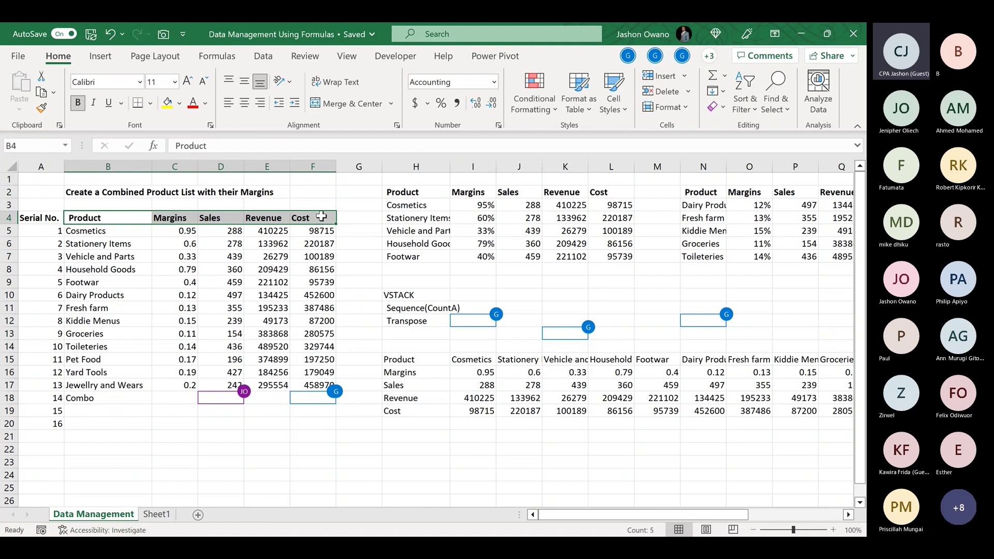
{"action": "left_click_drag", "start_coordinate": [429, 359], "coordinate": [418, 412]}
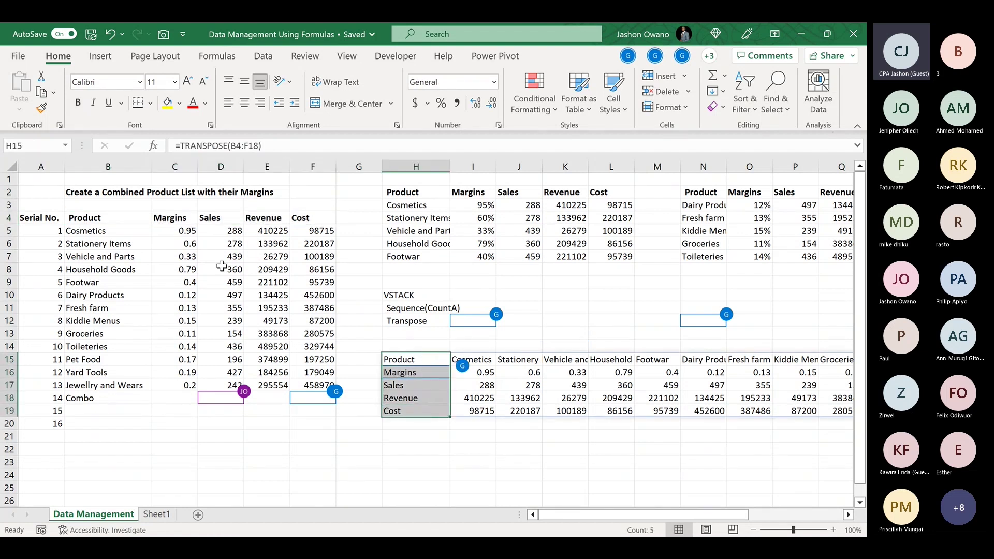
{"action": "left_click_drag", "start_coordinate": [101, 231], "coordinate": [115, 402]}
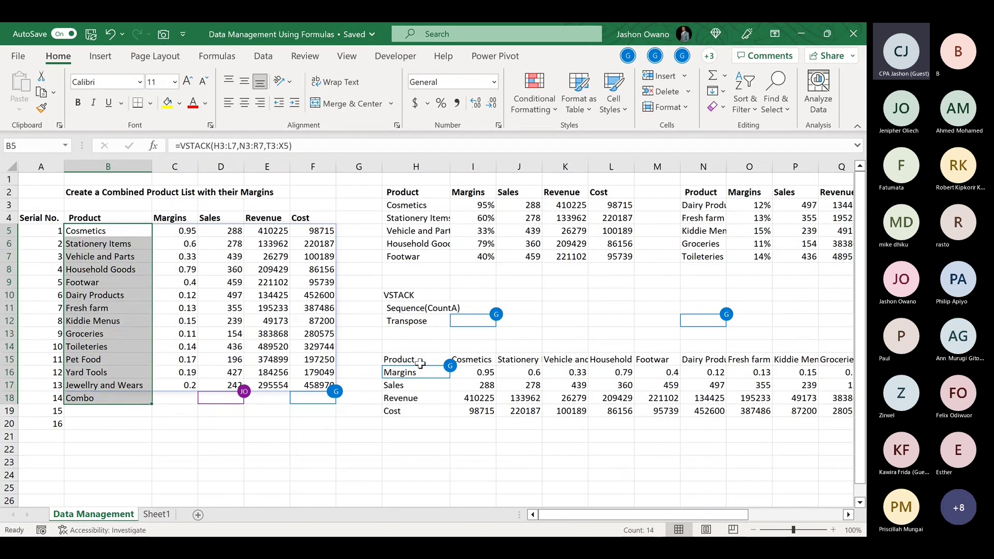
{"action": "left_click_drag", "start_coordinate": [481, 360], "coordinate": [839, 361]}
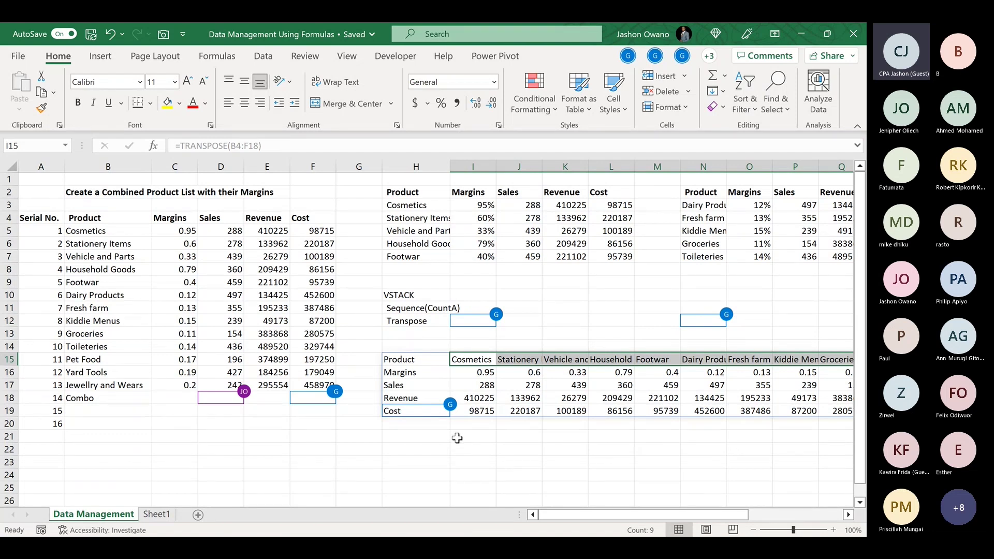
{"action": "left_click", "coordinate": [431, 359]}
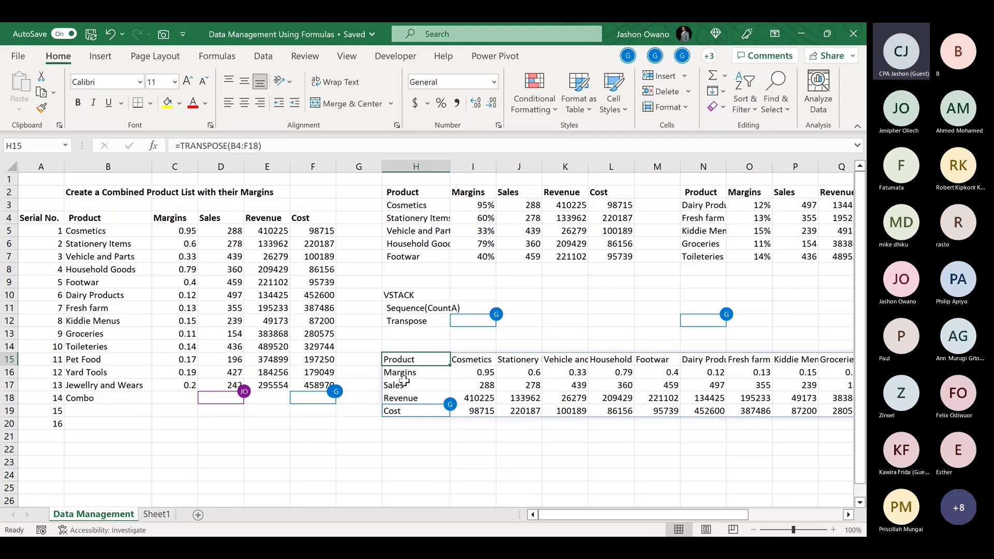
{"action": "left_click", "coordinate": [436, 411]}
{"action": "left_click", "coordinate": [490, 382]}
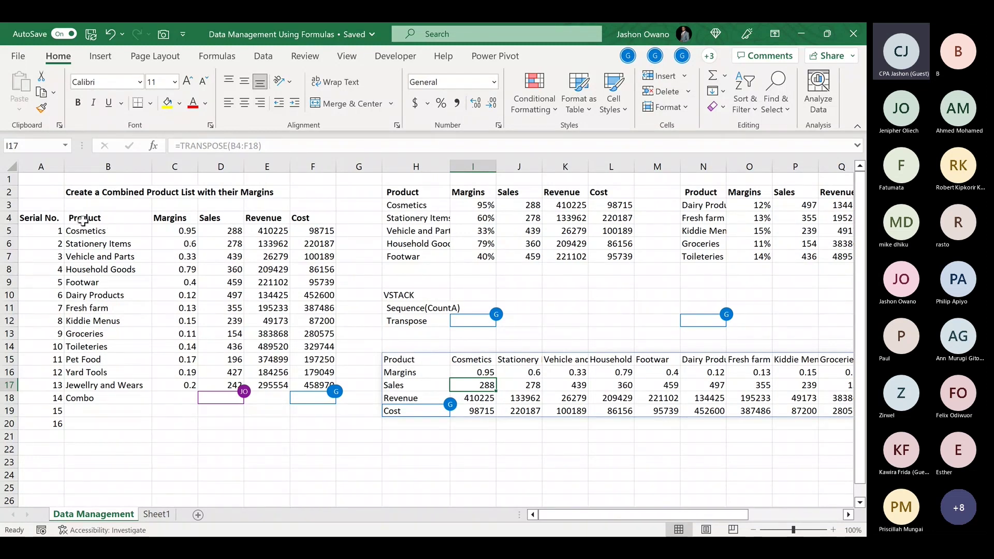
Highlight the vertical table B4:F17 and the entire transposed range starting at H15 to compare the two layouts
{"action": "left_click_drag", "start_coordinate": [83, 218], "coordinate": [321, 386]}
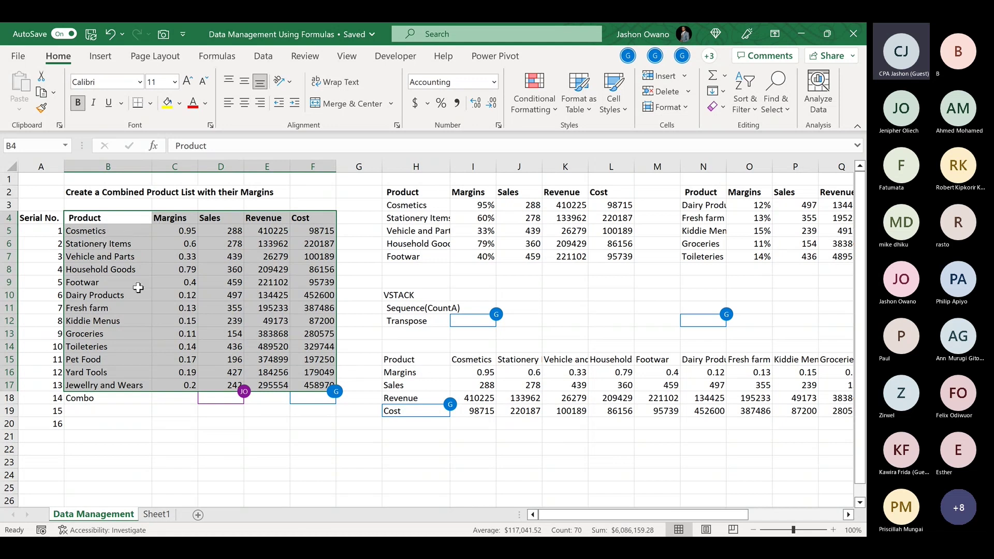
{"action": "left_click", "coordinate": [409, 359]}
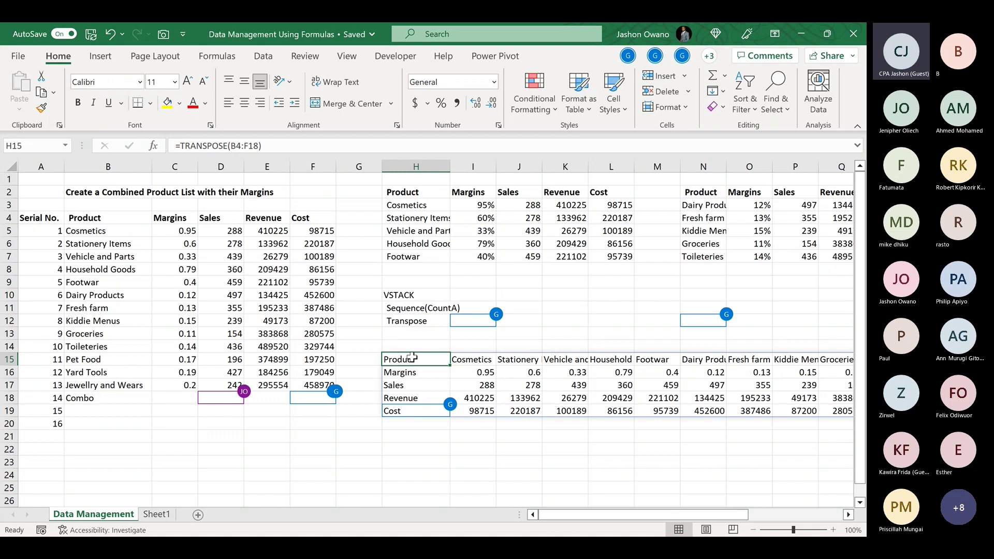
{"action": "key", "text": "ctrl+shift+Right"}
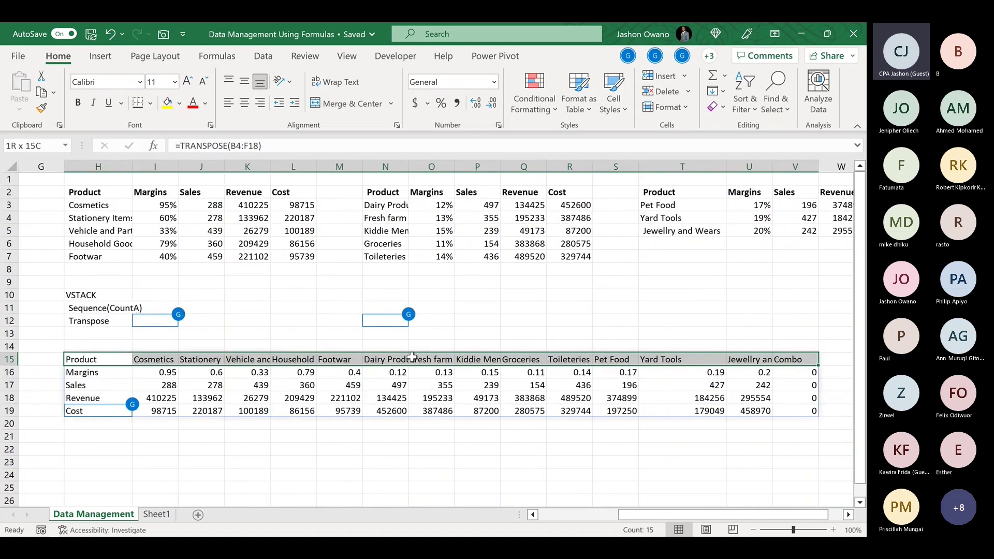
{"action": "key", "text": "ctrl+shift+Down"}
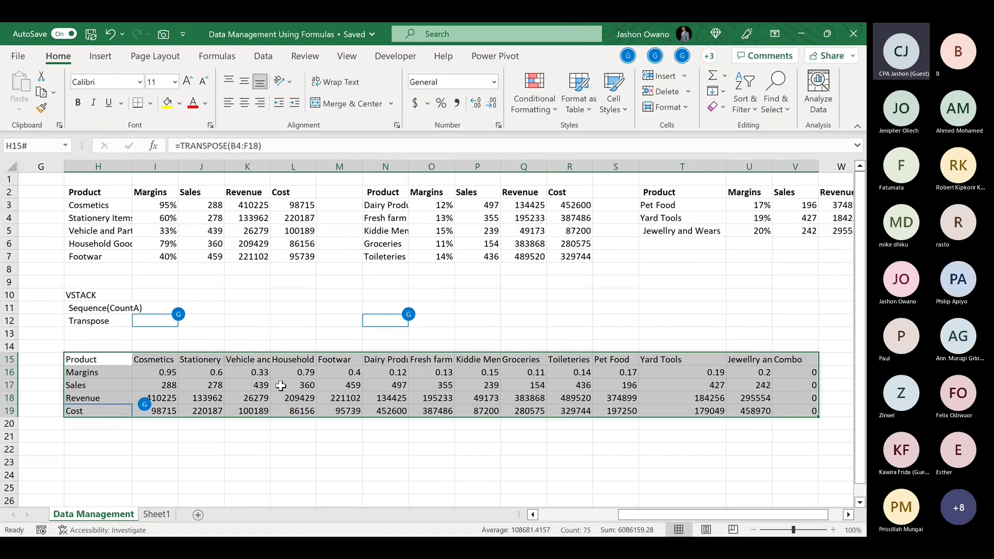
{"action": "left_click", "coordinate": [256, 376]}
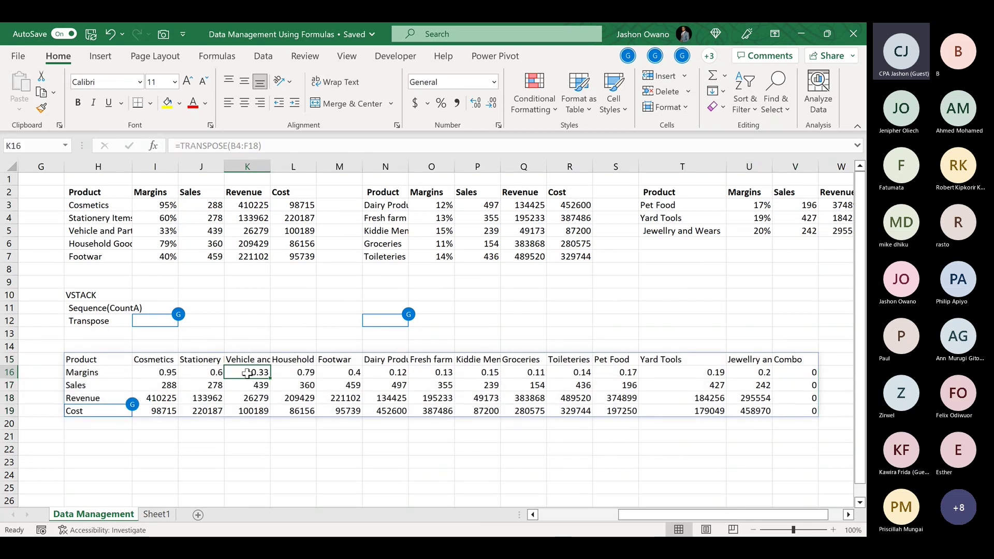
{"action": "key", "text": "ctrl+a"}
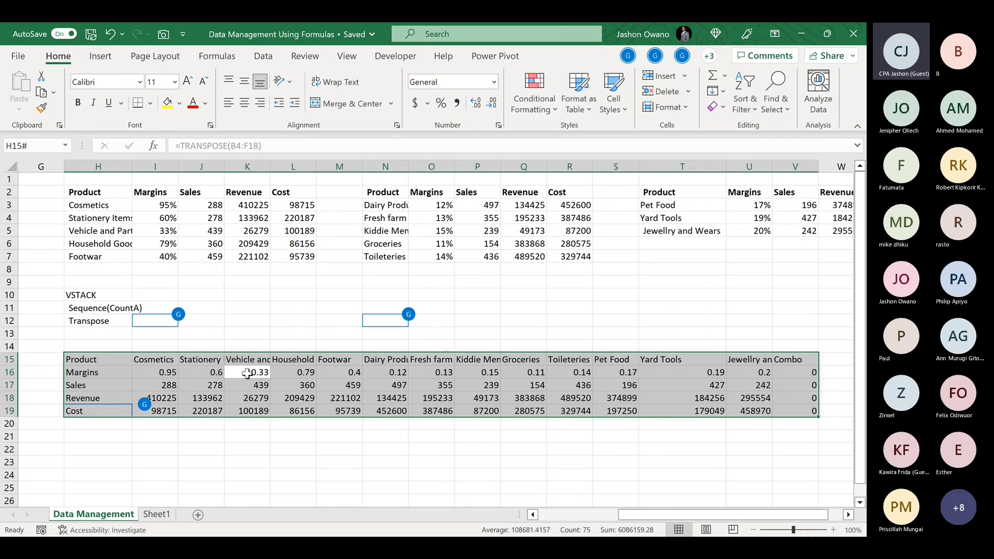
{"action": "scroll", "coordinate": [247, 373], "scroll_direction": "left", "scroll_amount": 3}
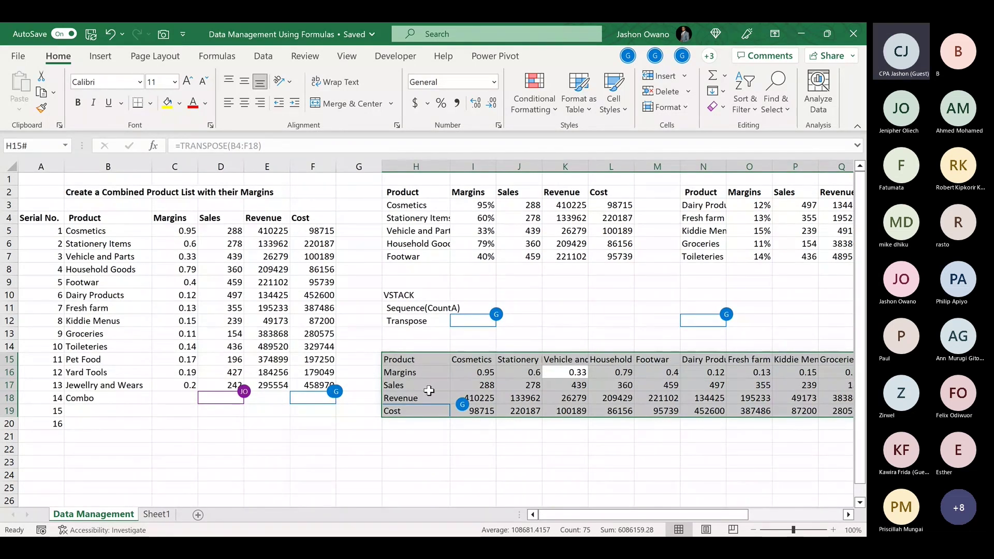
{"action": "key", "text": "ctrl+c"}
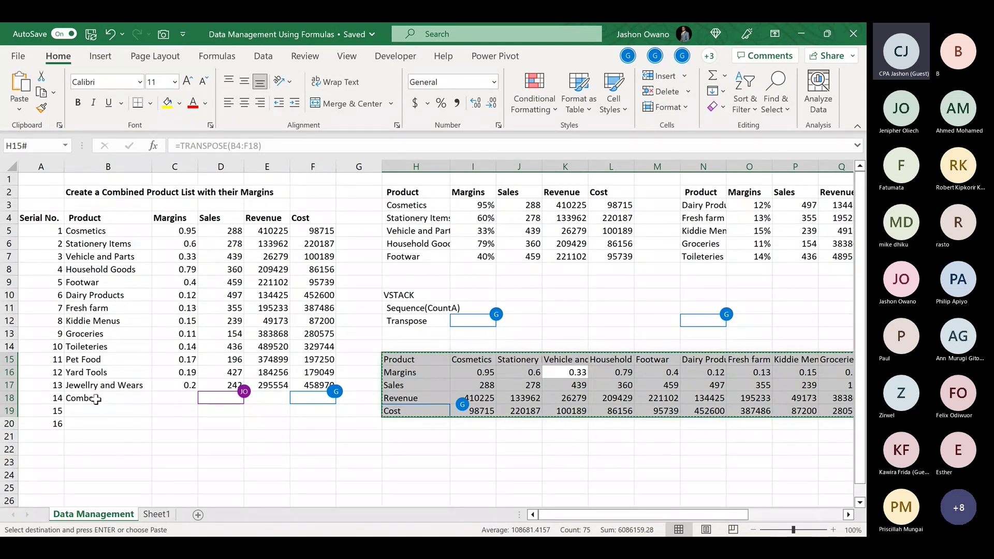
{"action": "left_click", "coordinate": [86, 413]}
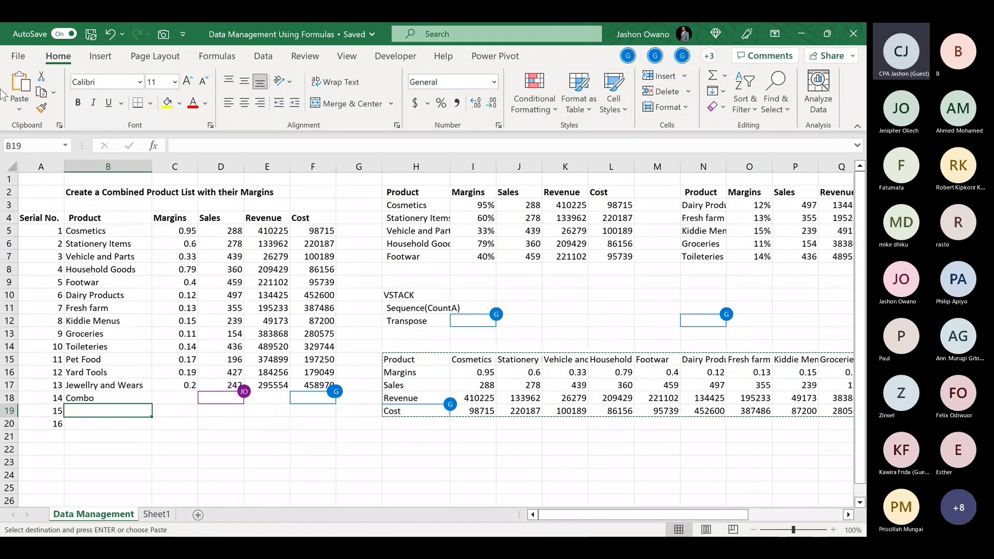
{"action": "left_click", "coordinate": [21, 110]}
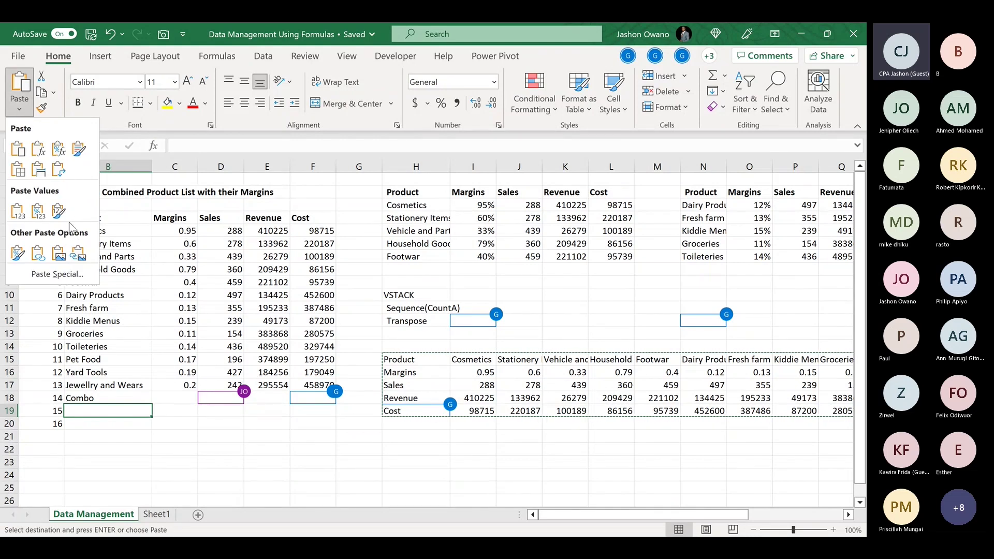
{"action": "left_click", "coordinate": [58, 166]}
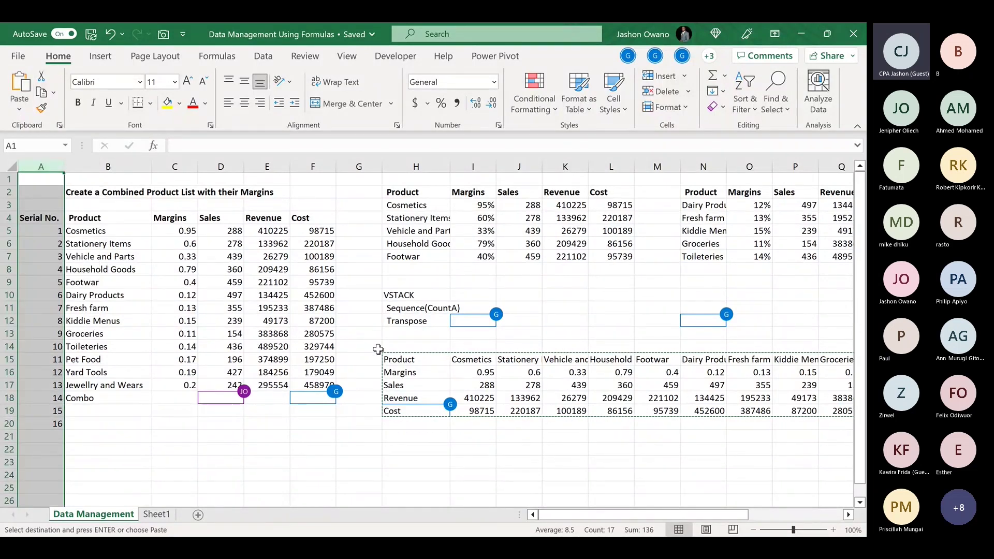
Try to paste the whole formula-based table H15:V19 into B19 with the Transpose paste option
{"action": "left_click", "coordinate": [398, 359]}
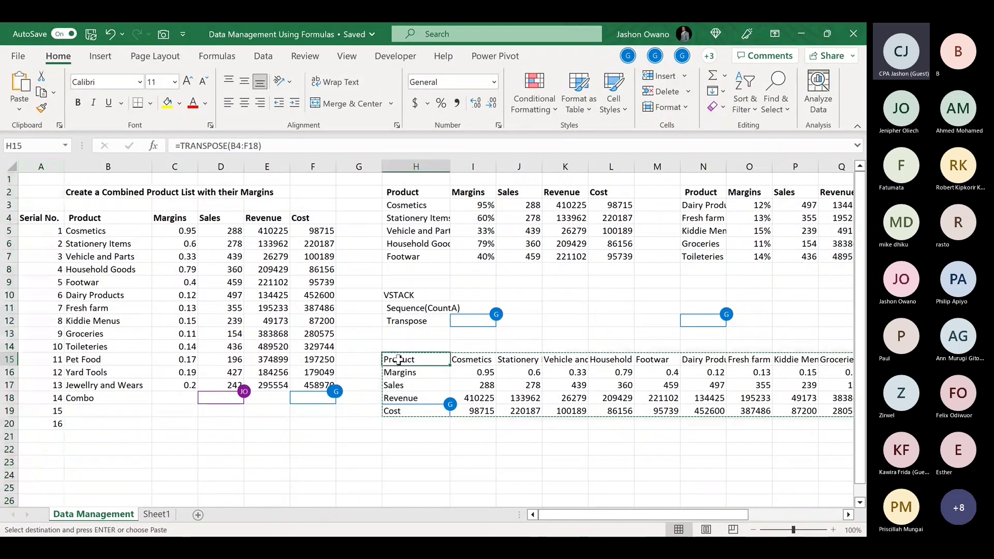
{"action": "key", "text": "ctrl+shift+Right"}
{"action": "key", "text": "ctrl+shift+Down"}
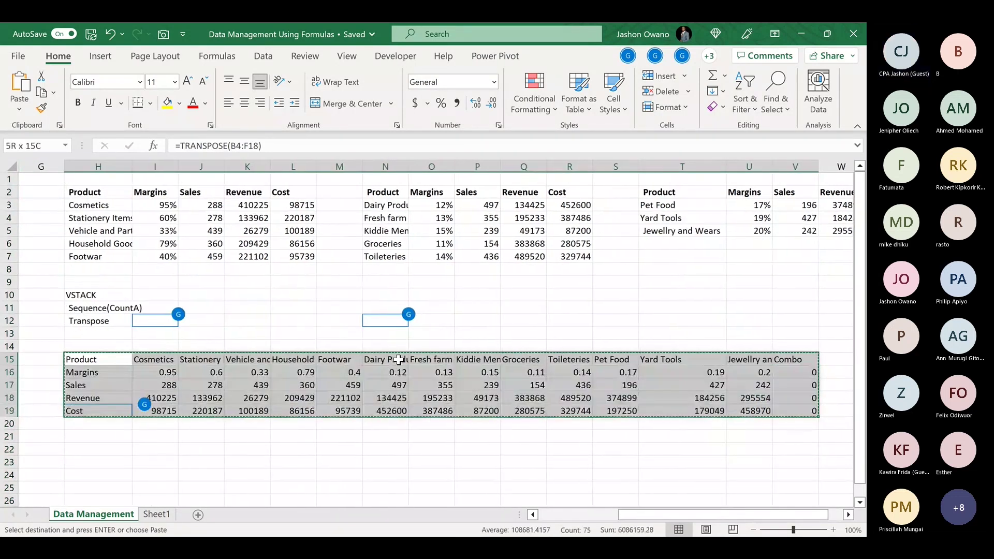
{"action": "key", "text": "ctrl+c"}
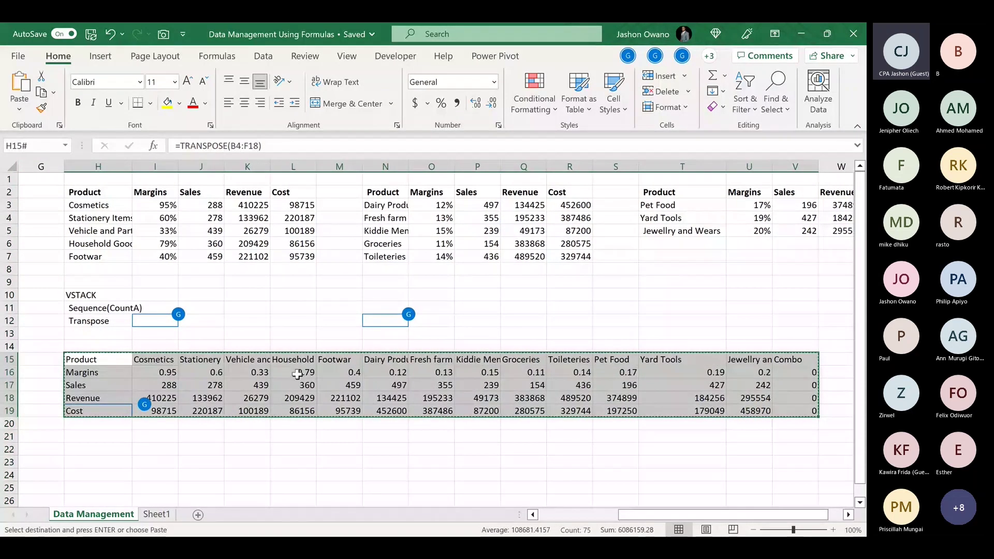
{"action": "scroll", "coordinate": [310, 373], "scroll_direction": "left", "scroll_amount": 3}
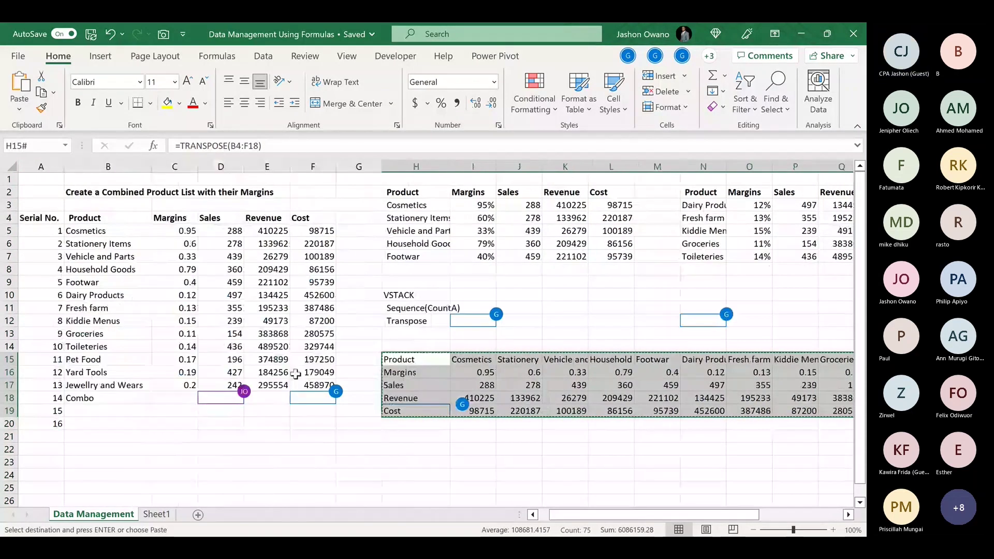
{"action": "left_click", "coordinate": [87, 410]}
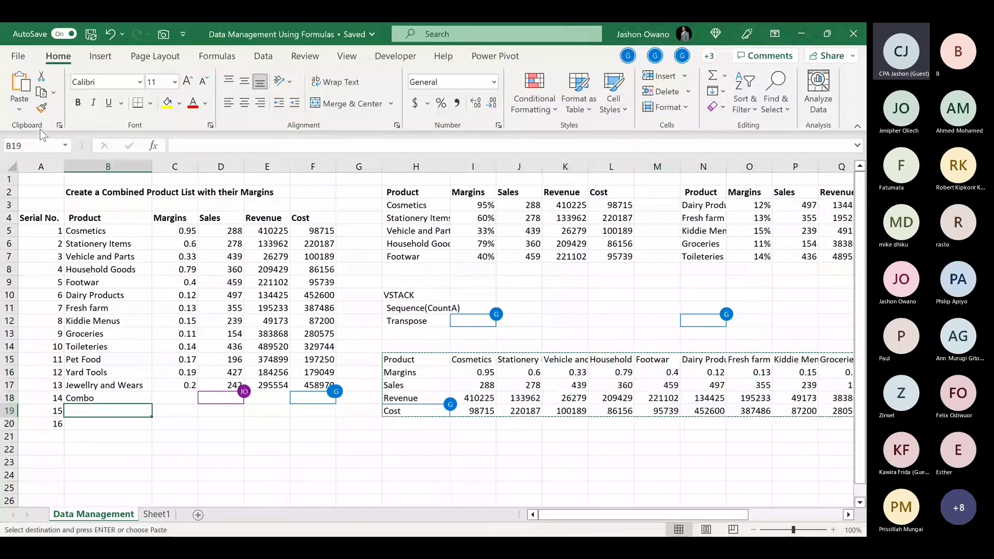
{"action": "left_click", "coordinate": [20, 108]}
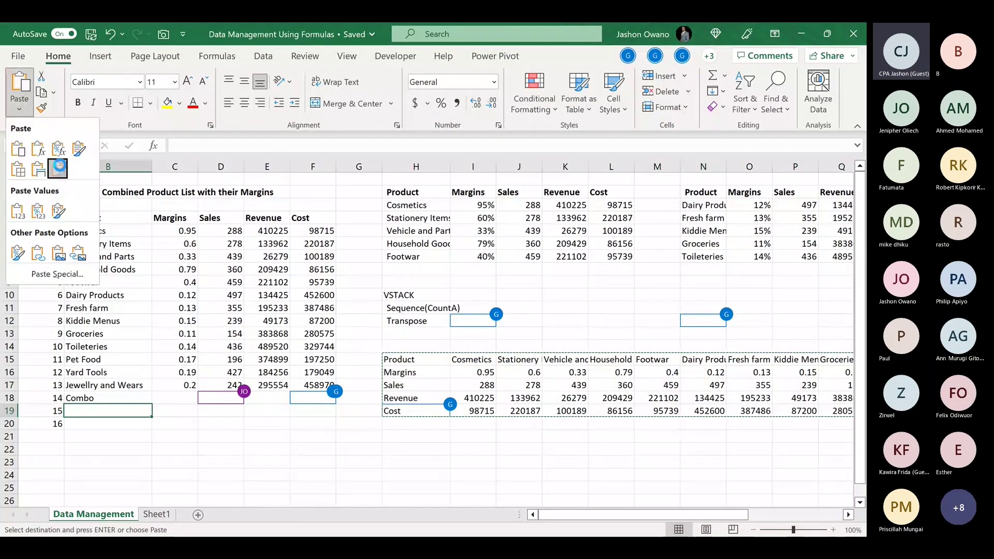
{"action": "left_click", "coordinate": [58, 167]}
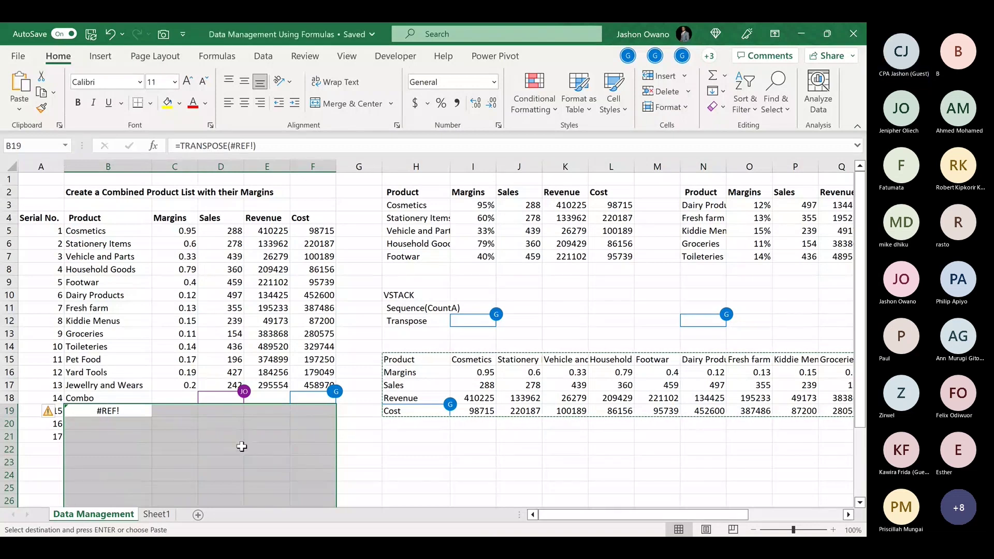
Examine the pasted formula in B19 against the TRANSPOSE formula behind the horizontal table starting at H15
{"action": "left_click", "coordinate": [129, 409]}
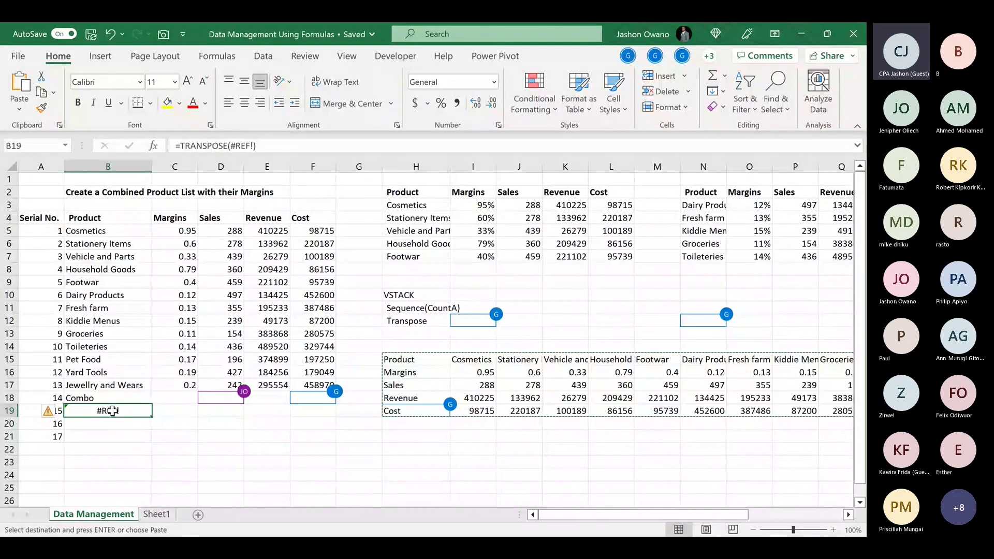
{"action": "left_click_drag", "start_coordinate": [403, 360], "coordinate": [658, 403]}
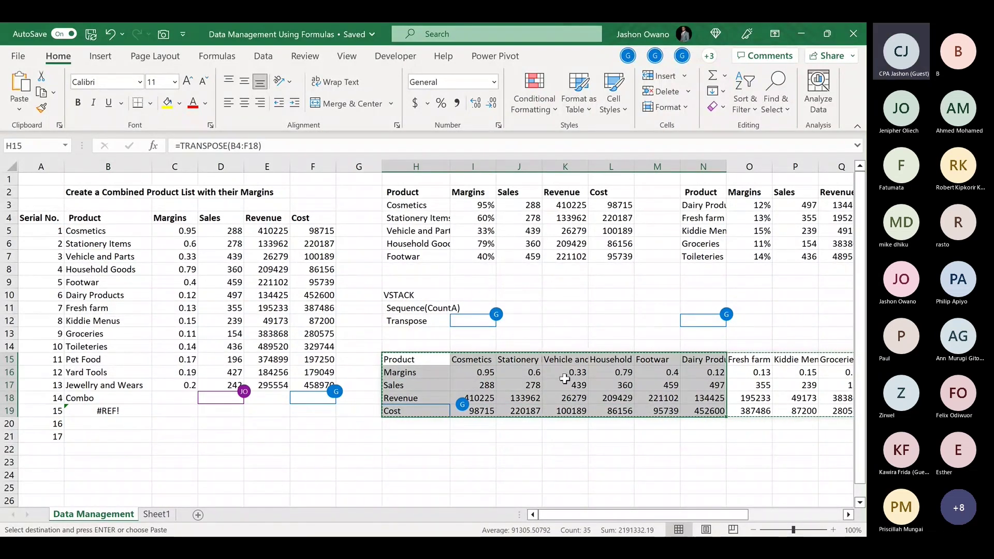
{"action": "left_click", "coordinate": [565, 386]}
{"action": "left_click", "coordinate": [494, 385]}
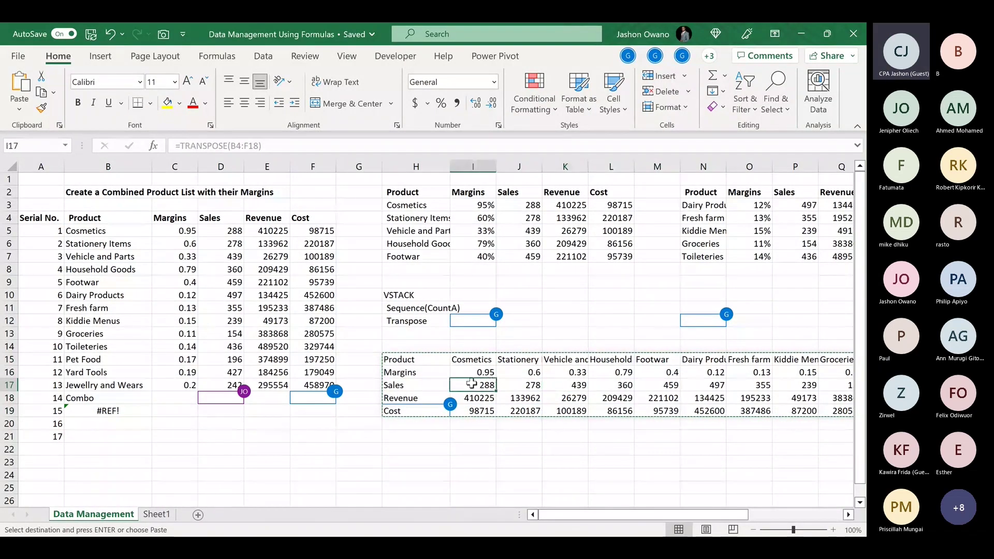
{"action": "left_click", "coordinate": [412, 373]}
{"action": "left_click", "coordinate": [108, 411]}
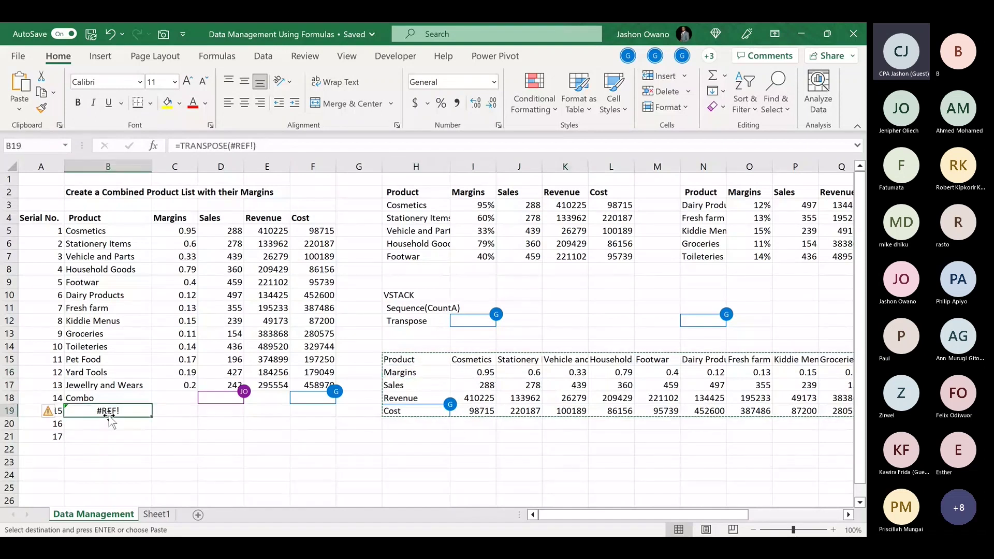
{"action": "left_click_drag", "start_coordinate": [405, 357], "coordinate": [766, 415]}
{"action": "left_click", "coordinate": [660, 400]}
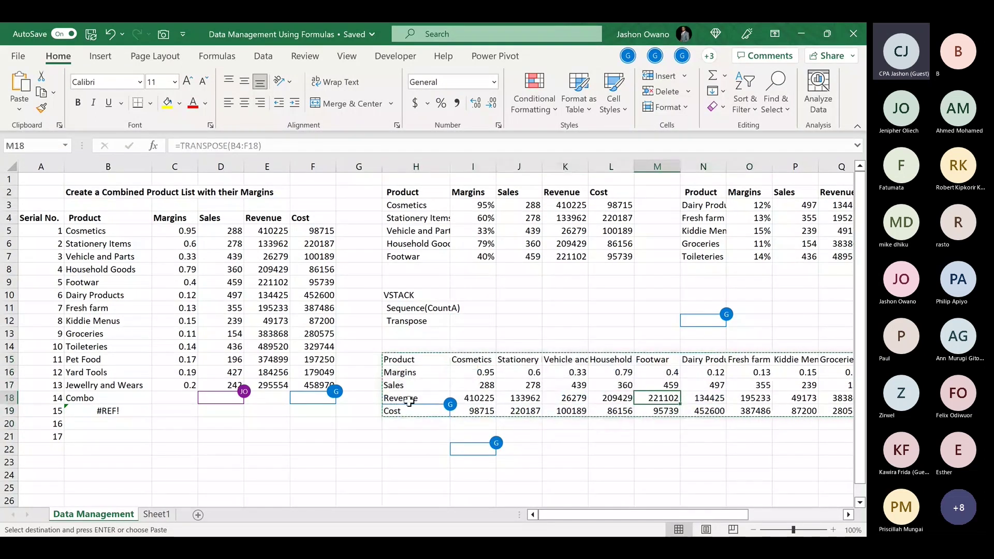
Copy the entire horizontal table H15:V19 and paste it as values only at H21
{"action": "left_click", "coordinate": [403, 358]}
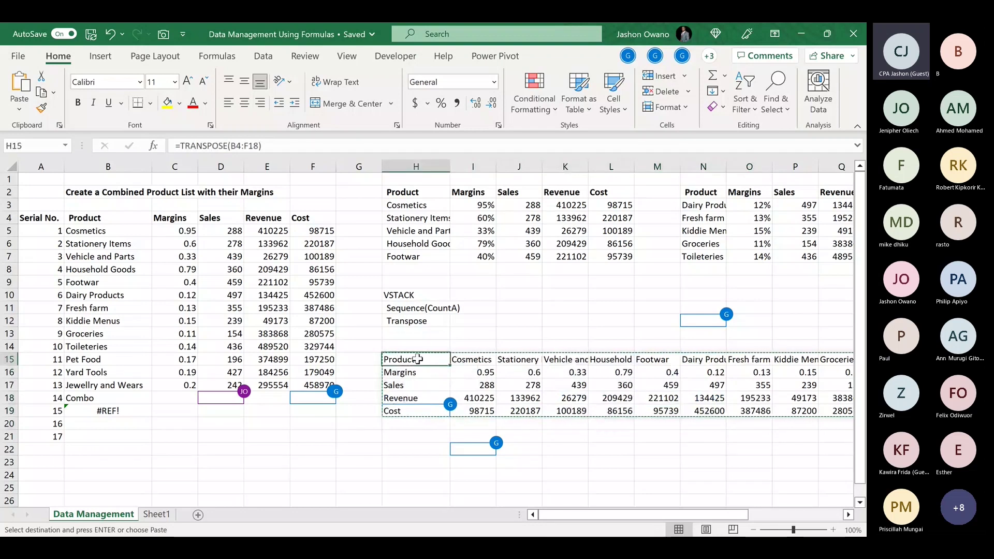
{"action": "left_click_drag", "start_coordinate": [417, 358], "coordinate": [786, 409]}
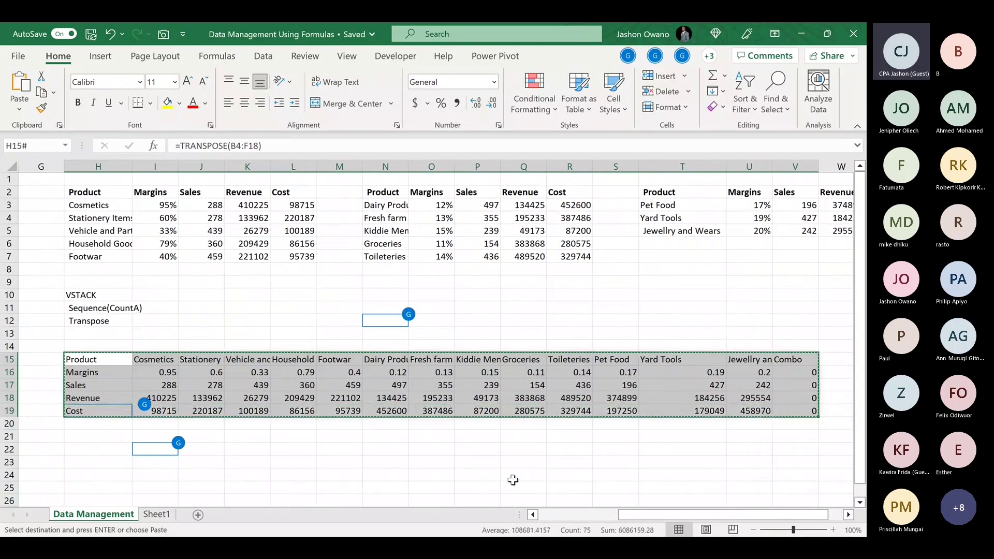
{"action": "left_click", "coordinate": [100, 434]}
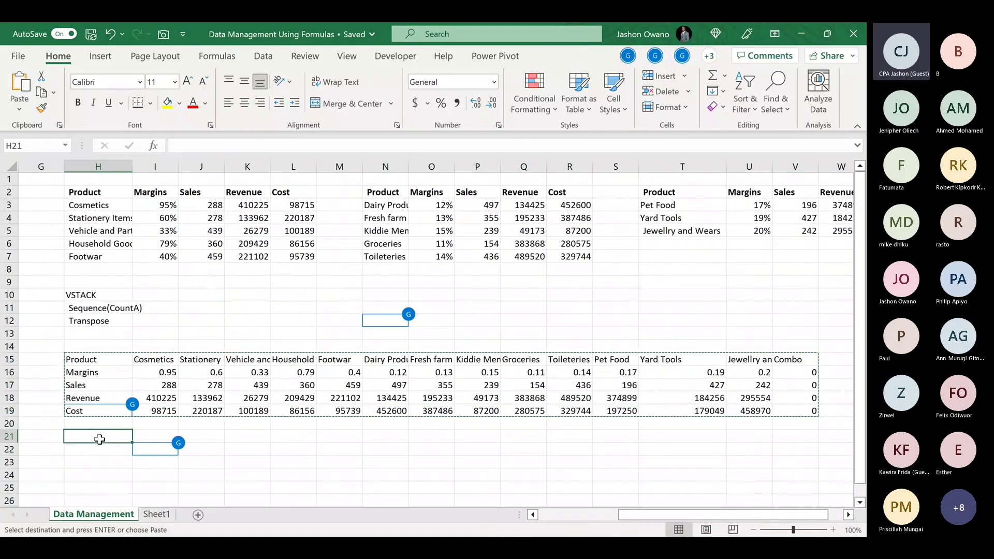
{"action": "left_click", "coordinate": [19, 108]}
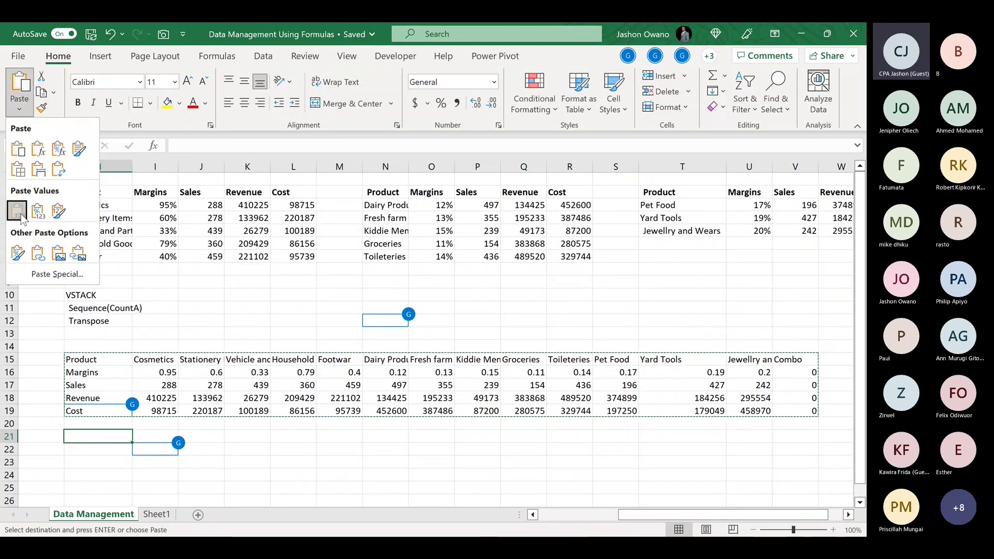
{"action": "left_click", "coordinate": [57, 168]}
{"action": "scroll", "coordinate": [372, 398], "scroll_direction": "down", "scroll_amount": 2}
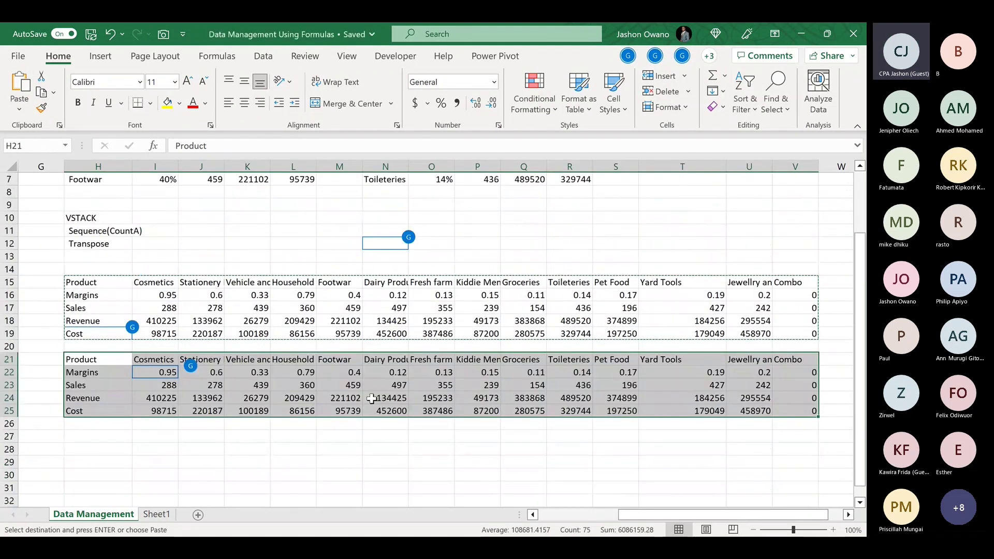
Copy the values-only table at H21 and paste it transposed into a vertical layout starting at B19
{"action": "left_click_drag", "start_coordinate": [689, 519], "coordinate": [545, 517]}
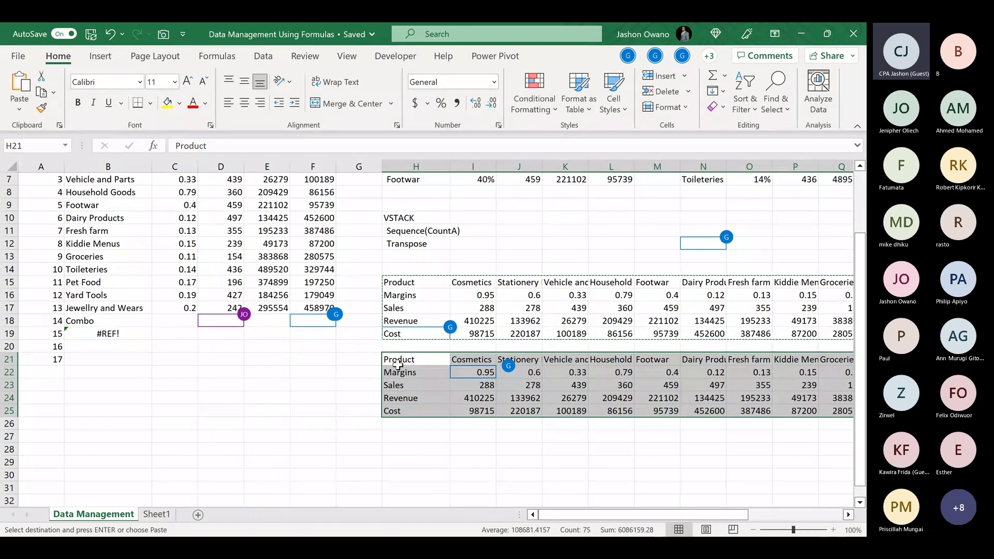
{"action": "key", "text": "ctrl+c"}
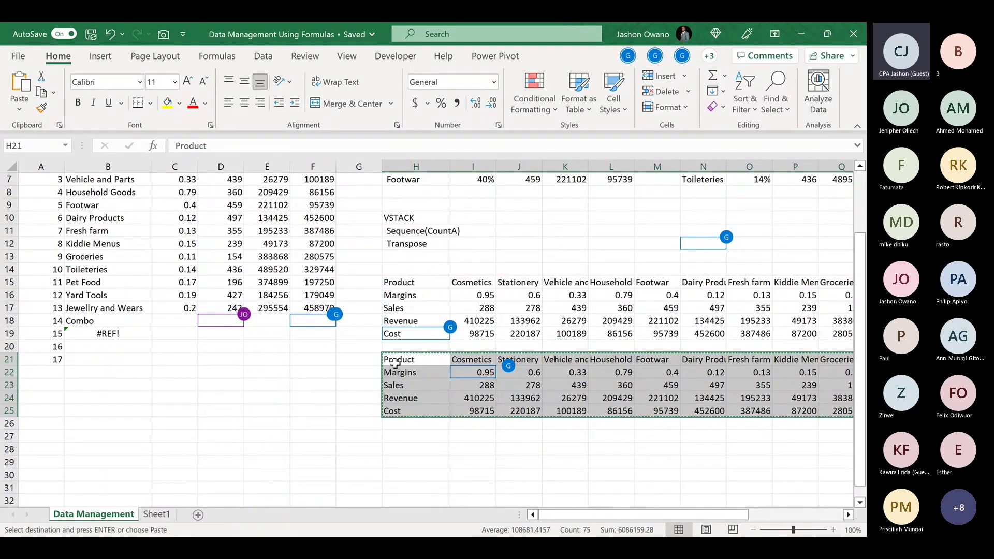
{"action": "left_click", "coordinate": [92, 335]}
{"action": "left_click", "coordinate": [20, 109]}
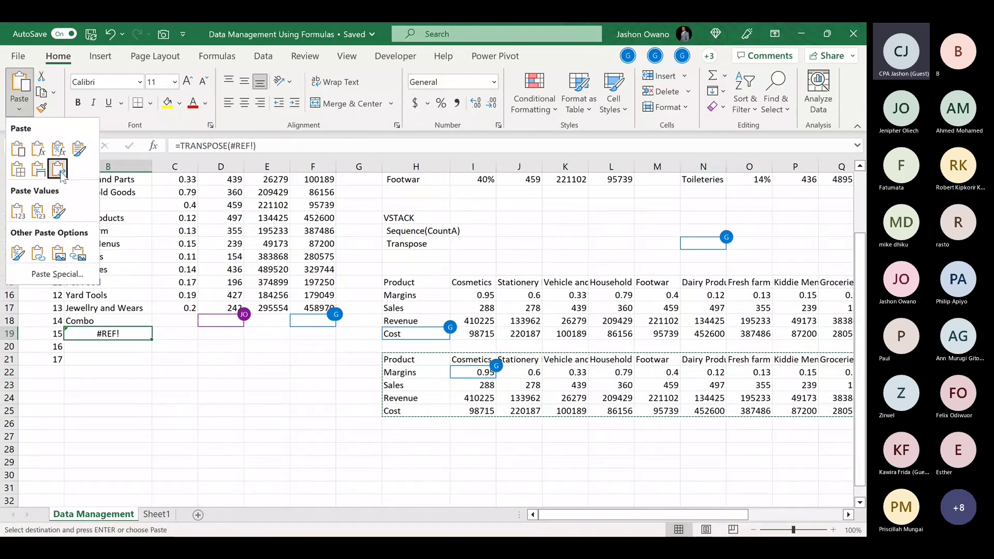
{"action": "left_click", "coordinate": [58, 169]}
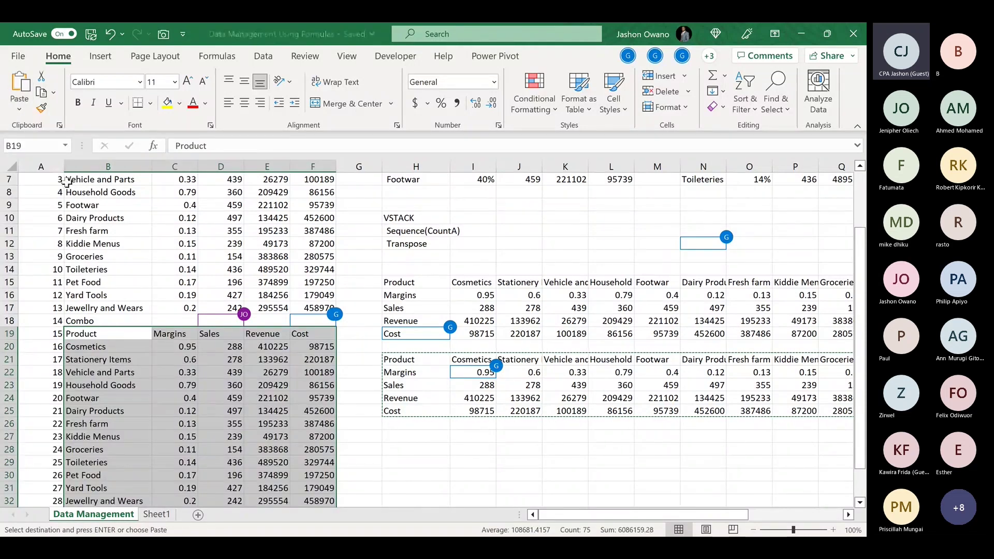
Review the vertical copy from its header row B19:F19 down to its last row, against the original list above
{"action": "left_click", "coordinate": [86, 334]}
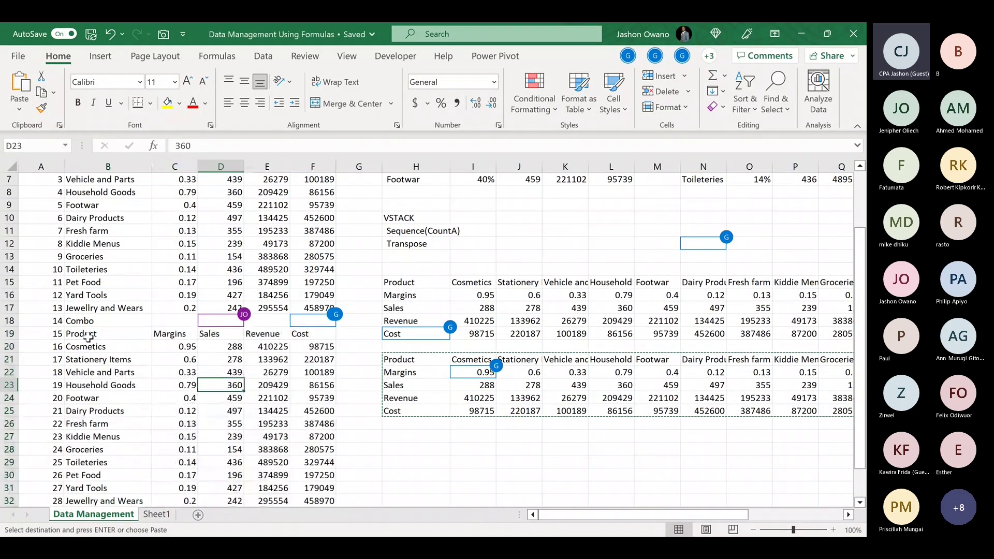
{"action": "left_click_drag", "start_coordinate": [78, 332], "coordinate": [321, 334]}
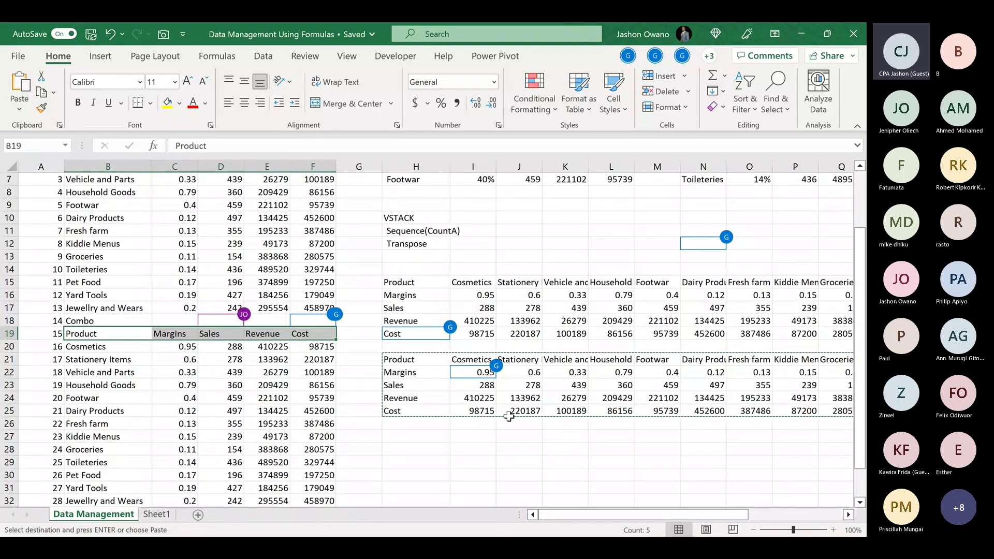
{"action": "scroll", "coordinate": [509, 414], "scroll_direction": "down", "scroll_amount": 5}
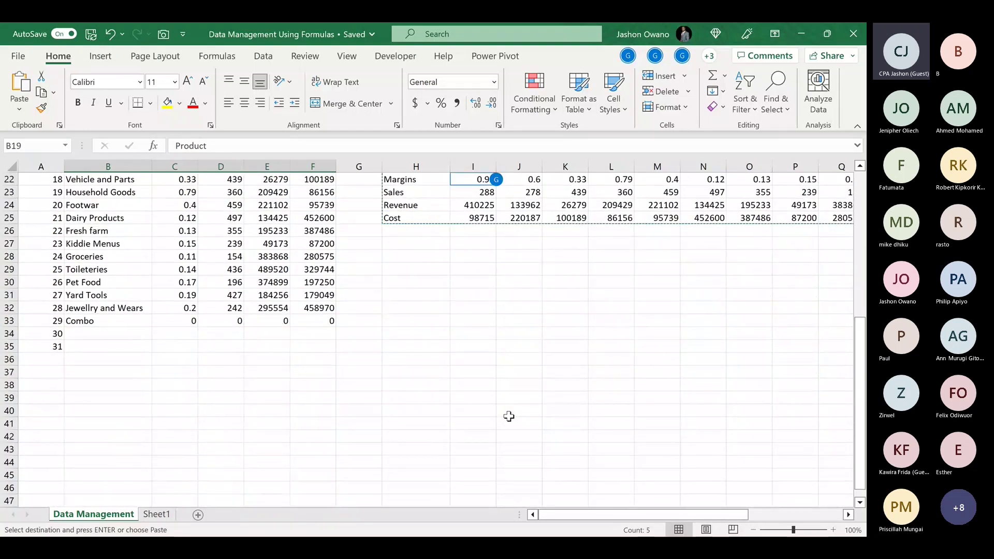
{"action": "scroll", "coordinate": [509, 416], "scroll_direction": "up", "scroll_amount": 6}
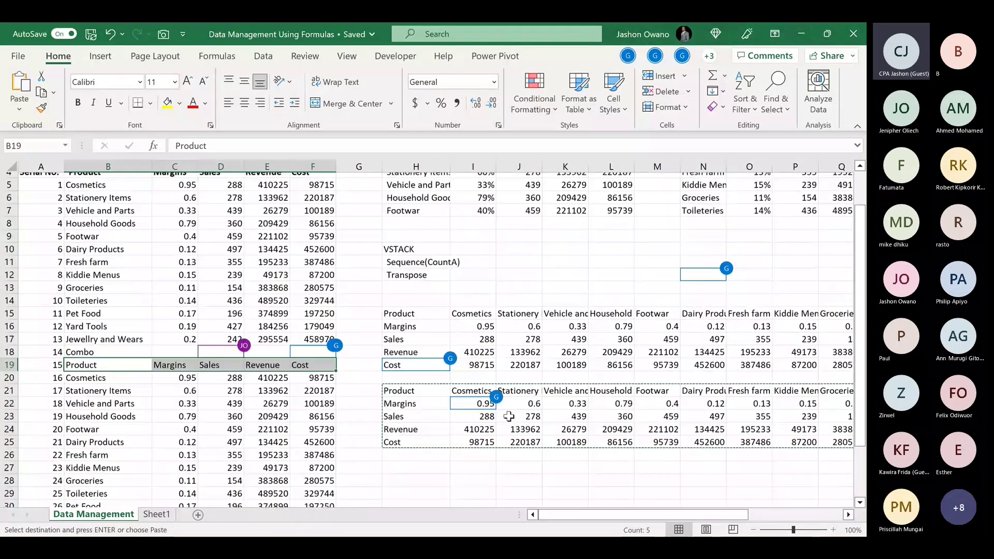
{"action": "scroll", "coordinate": [508, 416], "scroll_direction": "up", "scroll_amount": 1}
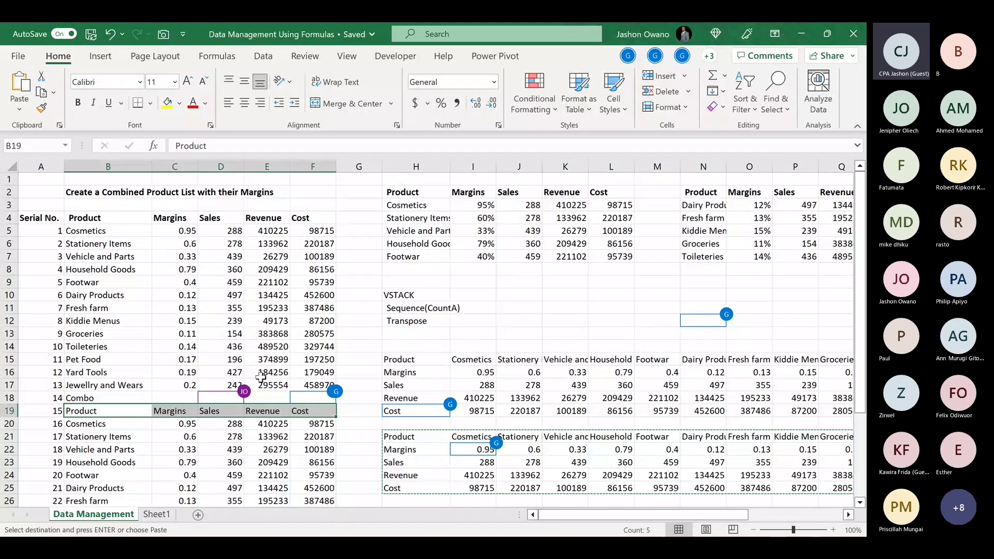
Check the serial numbers beside the pasted rows and highlight the closing rows B31:F33, including "Combo"
{"action": "scroll", "coordinate": [261, 377], "scroll_direction": "down", "scroll_amount": 2}
{"action": "scroll", "coordinate": [261, 377], "scroll_direction": "right", "scroll_amount": 2}
{"action": "scroll", "coordinate": [260, 377], "scroll_direction": "left", "scroll_amount": 2}
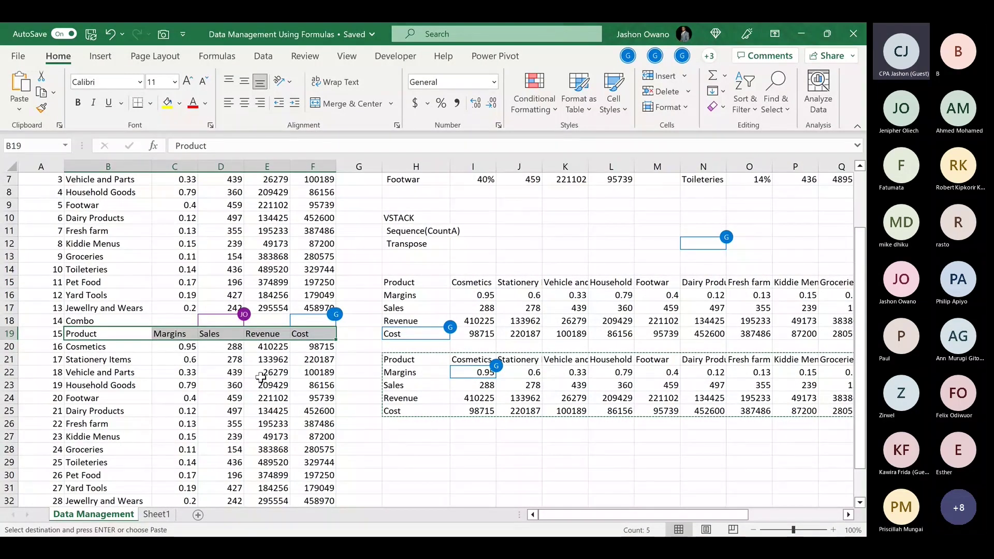
{"action": "scroll", "coordinate": [261, 377], "scroll_direction": "down", "scroll_amount": 2}
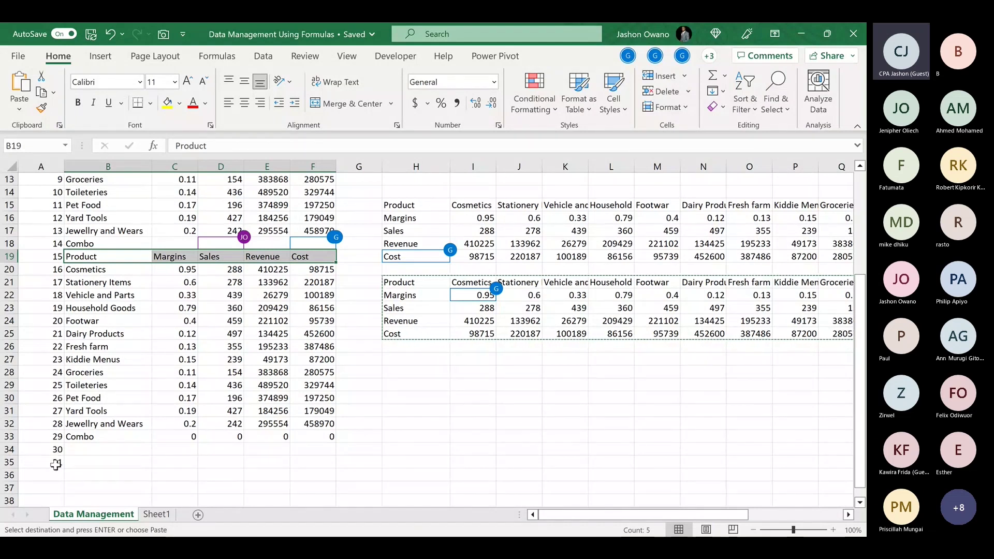
{"action": "left_click", "coordinate": [83, 438]}
{"action": "left_click_drag", "start_coordinate": [83, 438], "coordinate": [310, 409]}
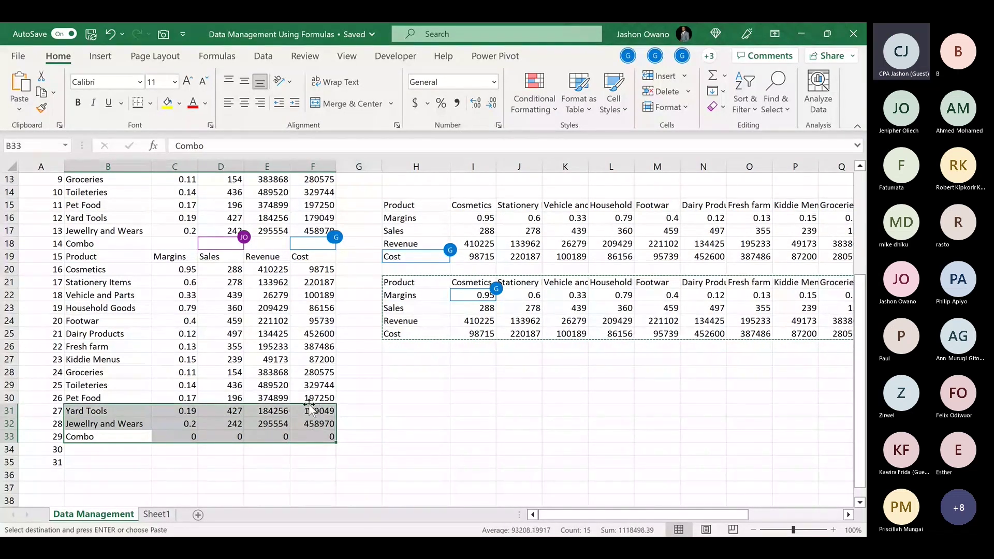
Clear the closing rows B31:F33 of the pasted vertical list and check the serial-number formula in A9
{"action": "key", "text": "Delete"}
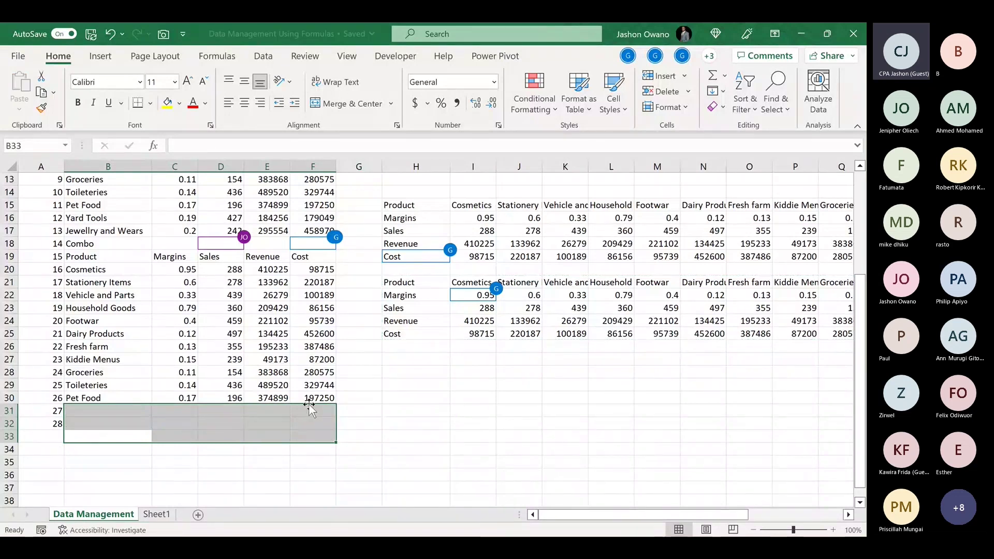
{"action": "left_click", "coordinate": [416, 398]}
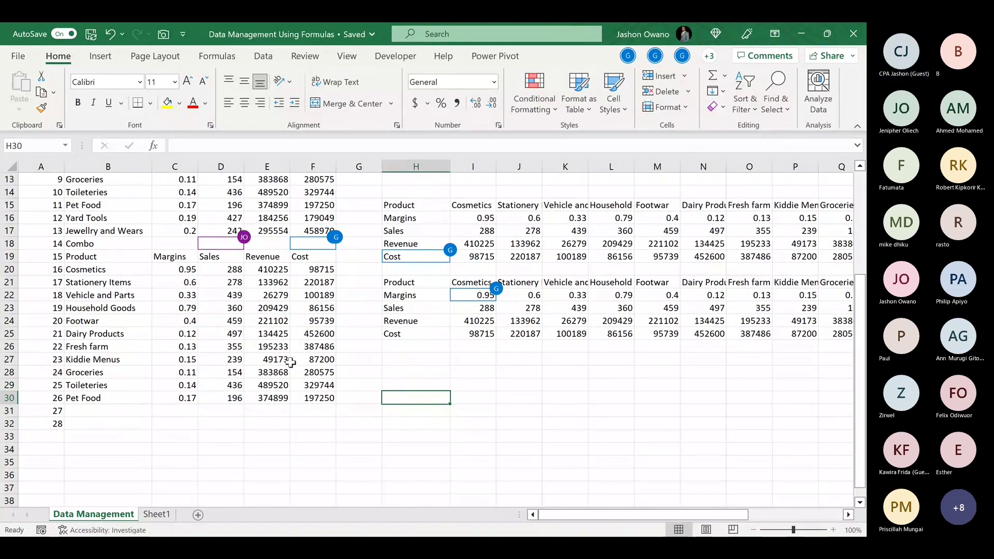
{"action": "scroll", "coordinate": [291, 362], "scroll_direction": "up", "scroll_amount": 4}
{"action": "left_click", "coordinate": [42, 282]}
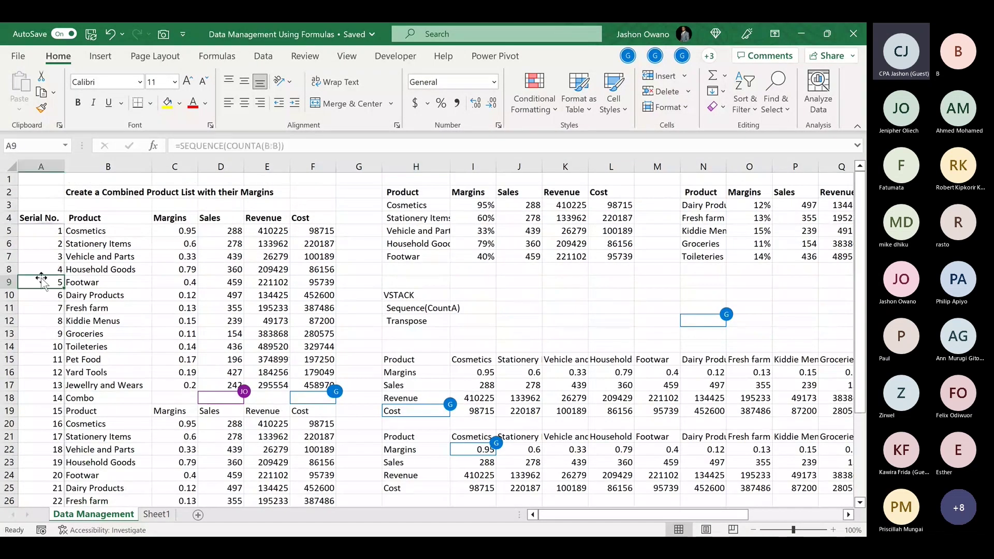
Review the combined list and its serial numbers down to the last row, alongside the horizontal tables
{"action": "scroll", "coordinate": [526, 372], "scroll_direction": "down", "scroll_amount": 2}
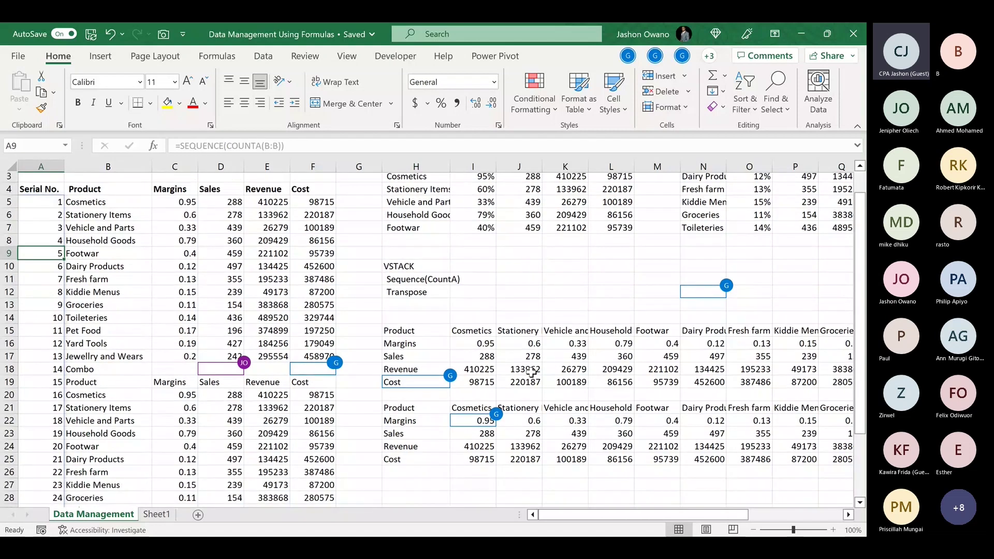
{"action": "scroll", "coordinate": [530, 372], "scroll_direction": "up", "scroll_amount": 2}
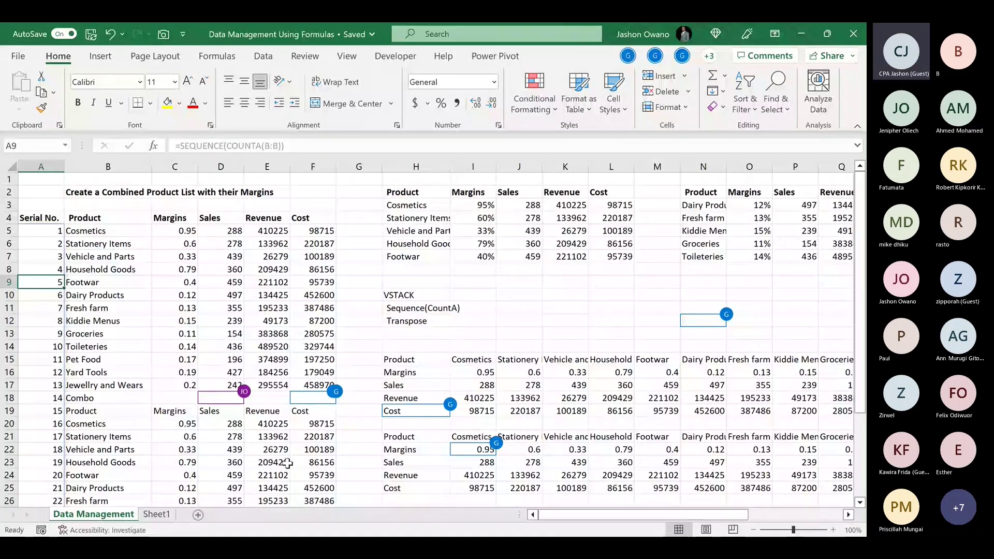
{"action": "scroll", "coordinate": [288, 463], "scroll_direction": "down", "scroll_amount": 4}
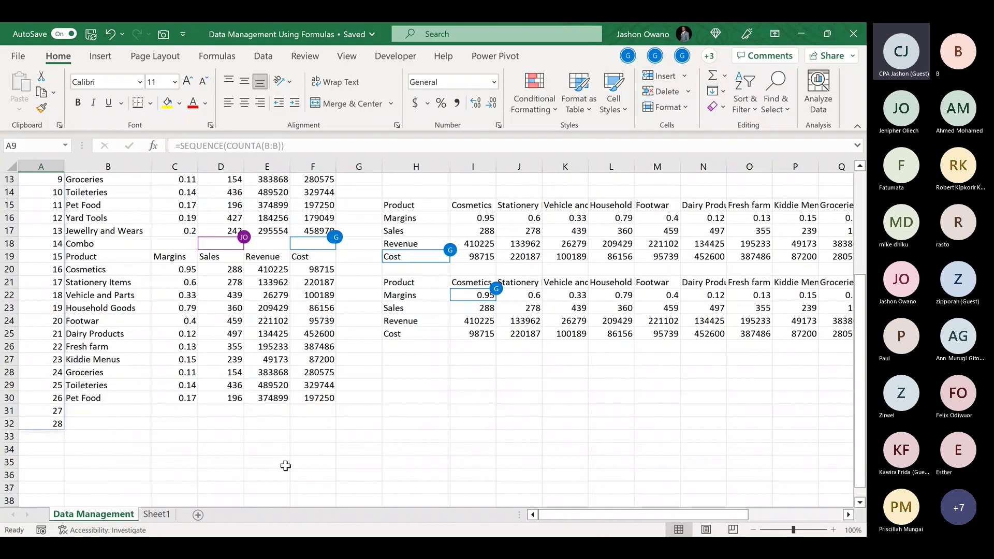
{"action": "scroll", "coordinate": [285, 466], "scroll_direction": "up", "scroll_amount": 2}
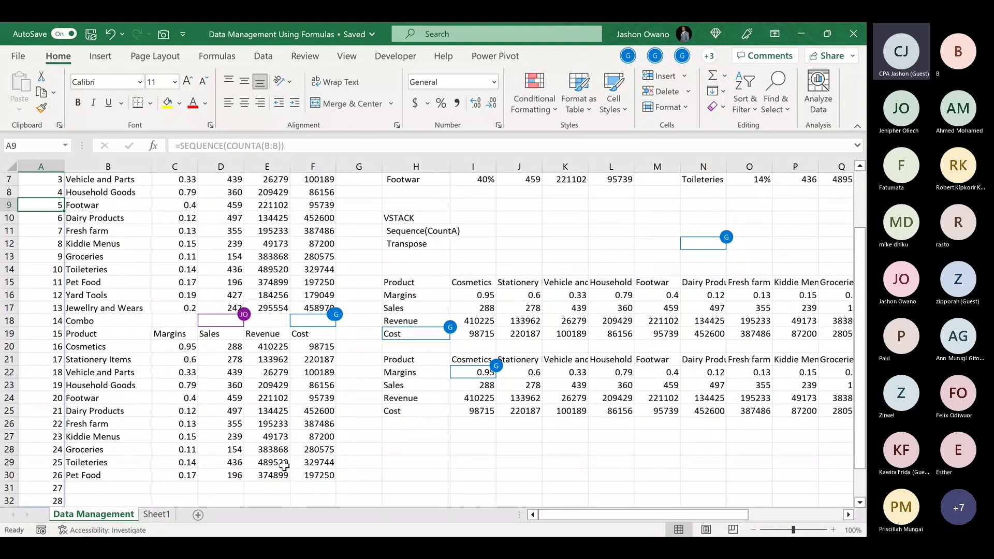
{"action": "scroll", "coordinate": [285, 466], "scroll_direction": "down", "scroll_amount": 1}
{"action": "scroll", "coordinate": [284, 466], "scroll_direction": "up", "scroll_amount": 3}
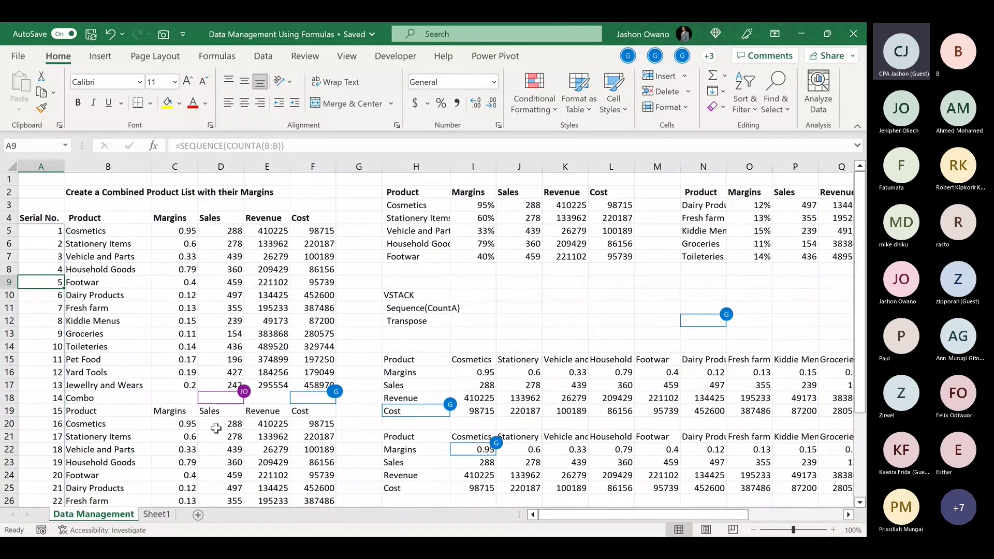
{"action": "scroll", "coordinate": [487, 423], "scroll_direction": "right", "scroll_amount": 2}
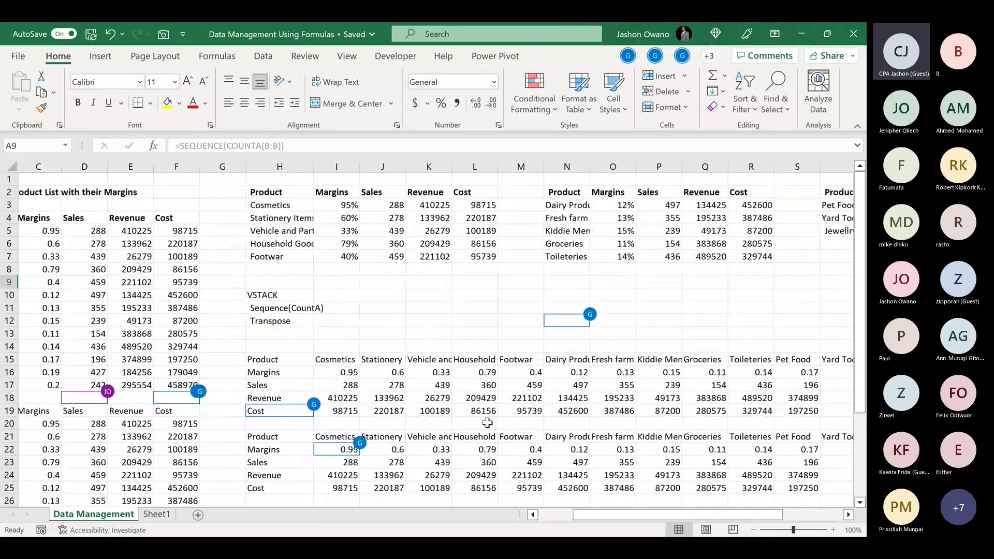
{"action": "scroll", "coordinate": [487, 423], "scroll_direction": "left", "scroll_amount": 2}
{"action": "scroll", "coordinate": [487, 423], "scroll_direction": "down", "scroll_amount": 2}
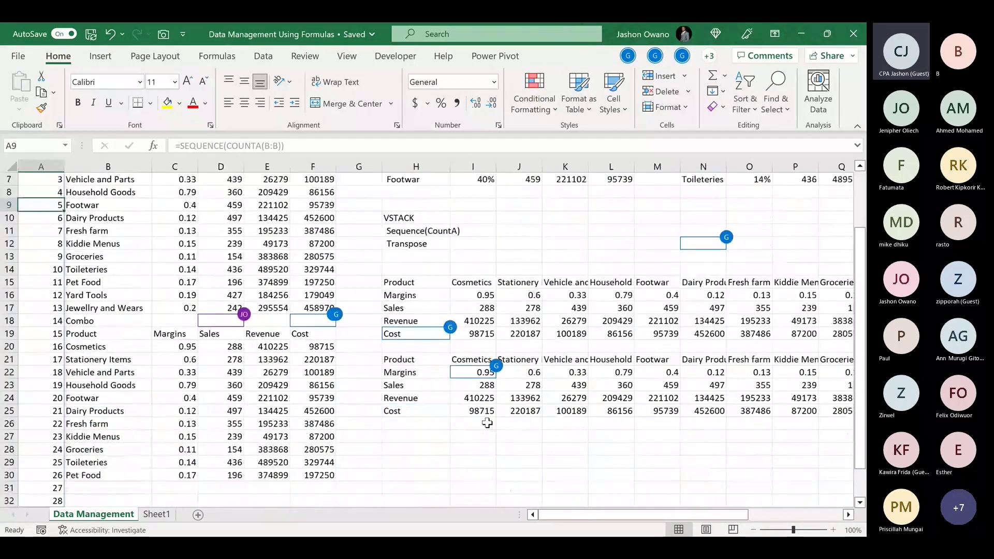
{"action": "scroll", "coordinate": [487, 423], "scroll_direction": "down", "scroll_amount": 1}
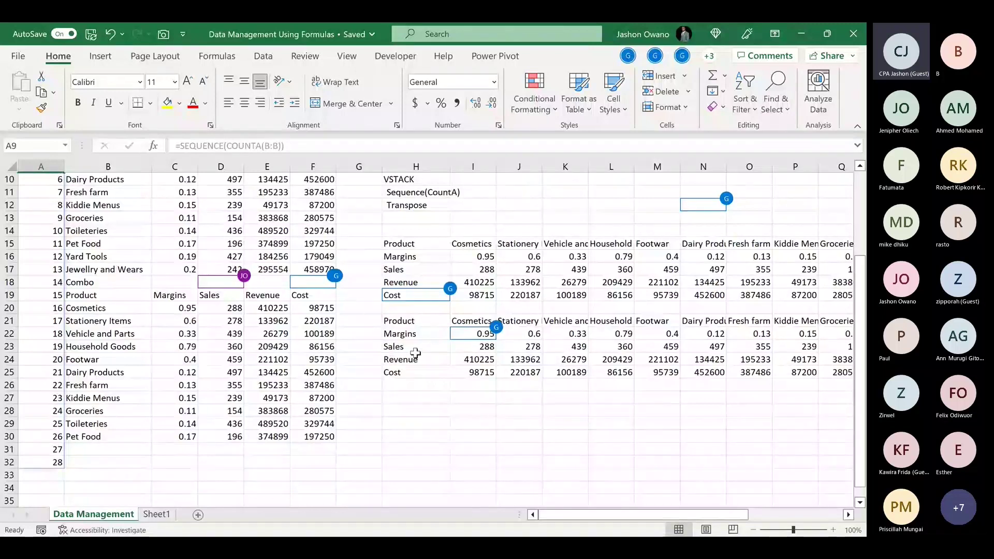
Enter =TRANSPOSE(B4:F17) in H28 to lay out the combined product list horizontally
{"action": "left_click", "coordinate": [422, 413]}
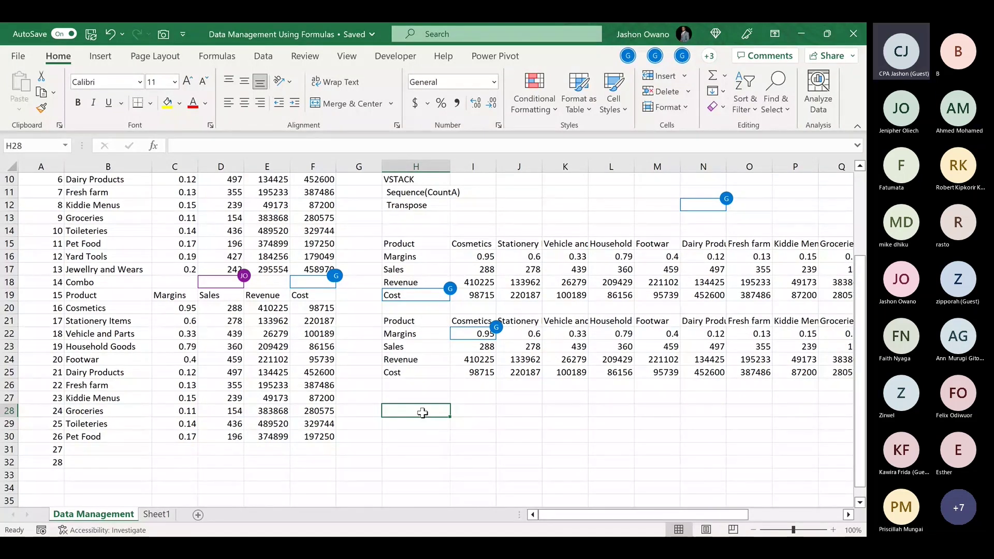
{"action": "type", "text": "="}
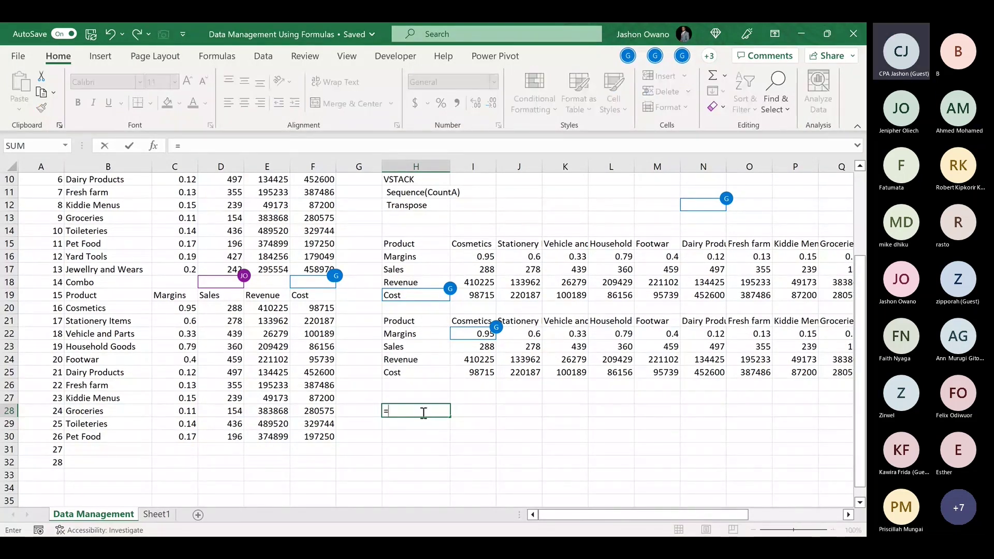
{"action": "type", "text": "t"}
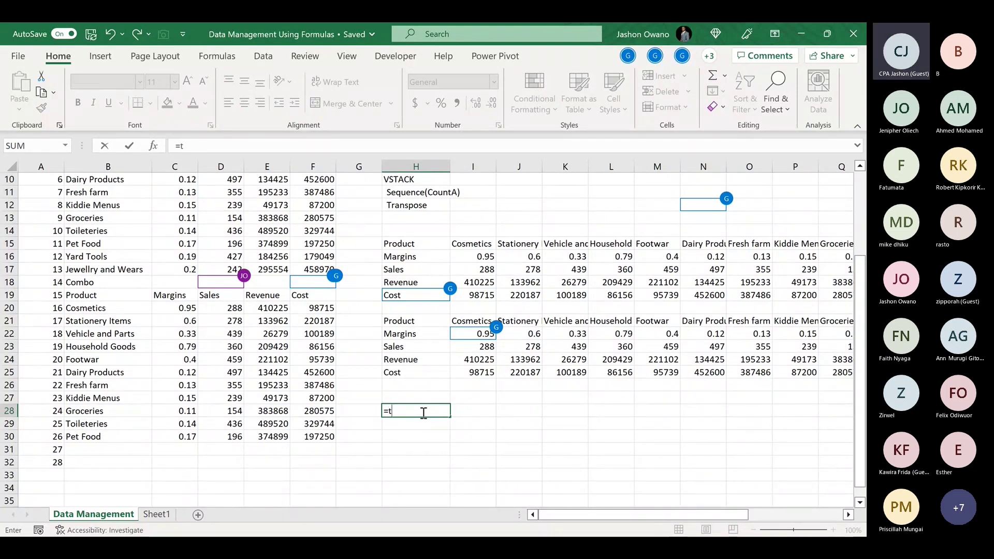
{"action": "type", "text": "rans"}
{"action": "key", "text": "Tab"}
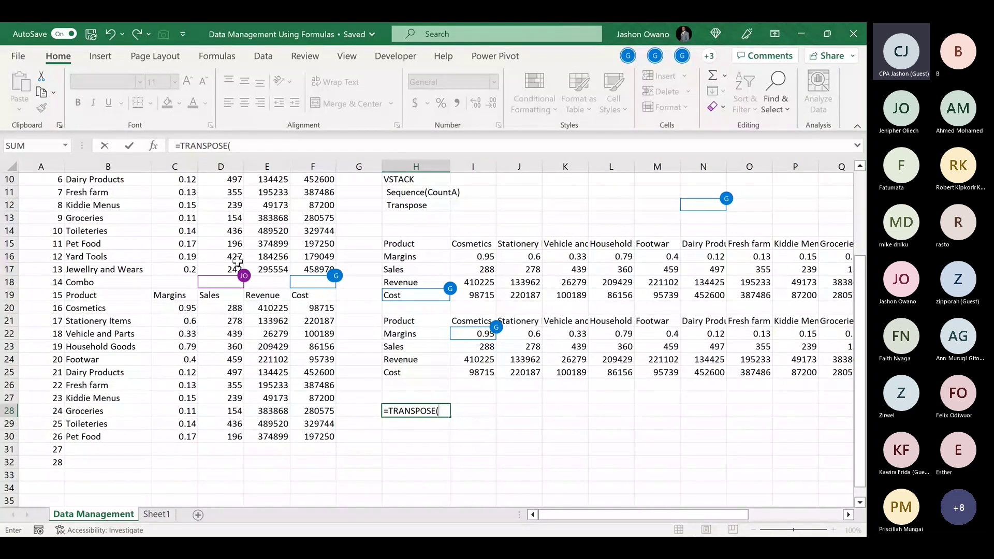
{"action": "scroll", "coordinate": [237, 262], "scroll_direction": "up", "scroll_amount": 1}
{"action": "scroll", "coordinate": [238, 262], "scroll_direction": "up", "scroll_amount": 3}
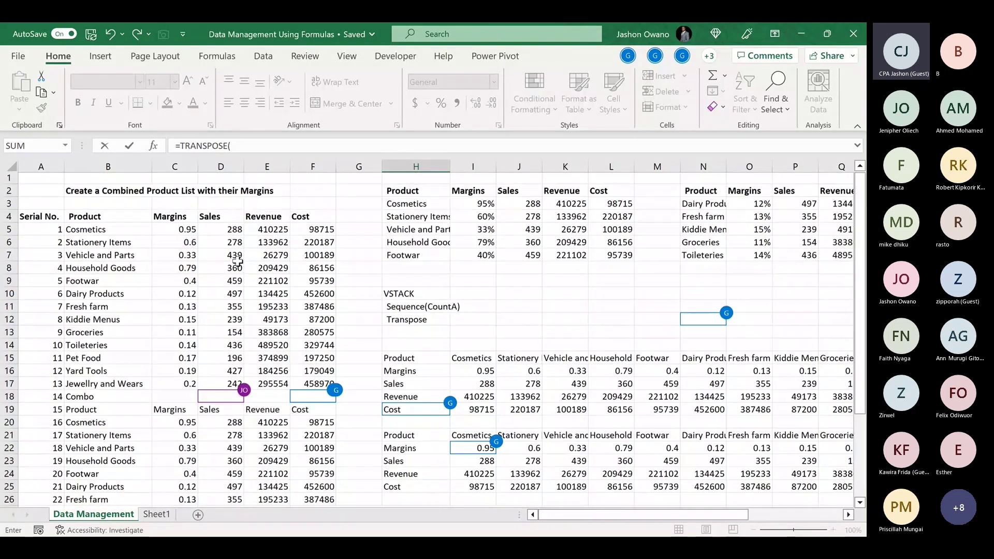
{"action": "left_click_drag", "start_coordinate": [73, 216], "coordinate": [326, 383]}
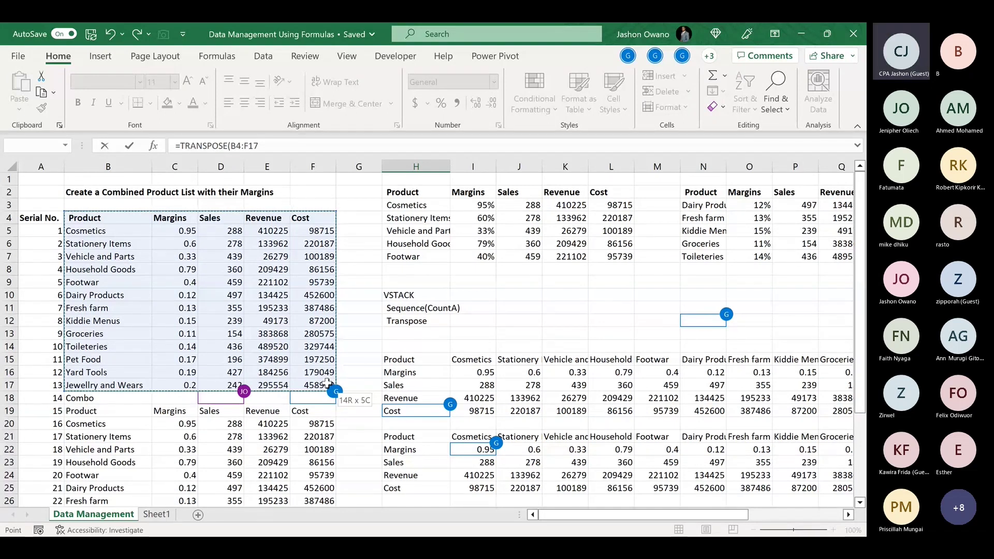
{"action": "left_click_drag", "start_coordinate": [328, 383], "coordinate": [328, 383]}
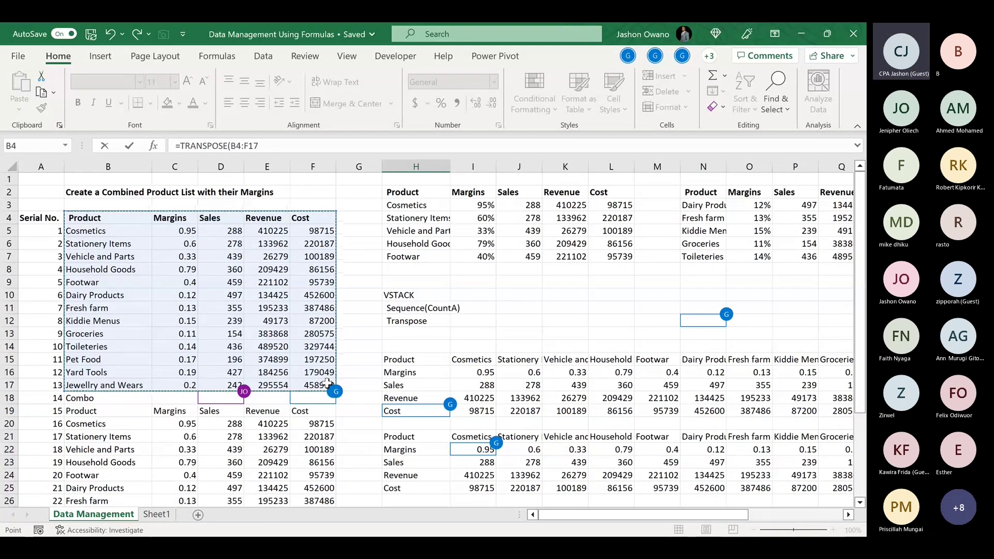
{"action": "key", "text": "Return"}
{"action": "scroll", "coordinate": [553, 415], "scroll_direction": "down", "scroll_amount": 5}
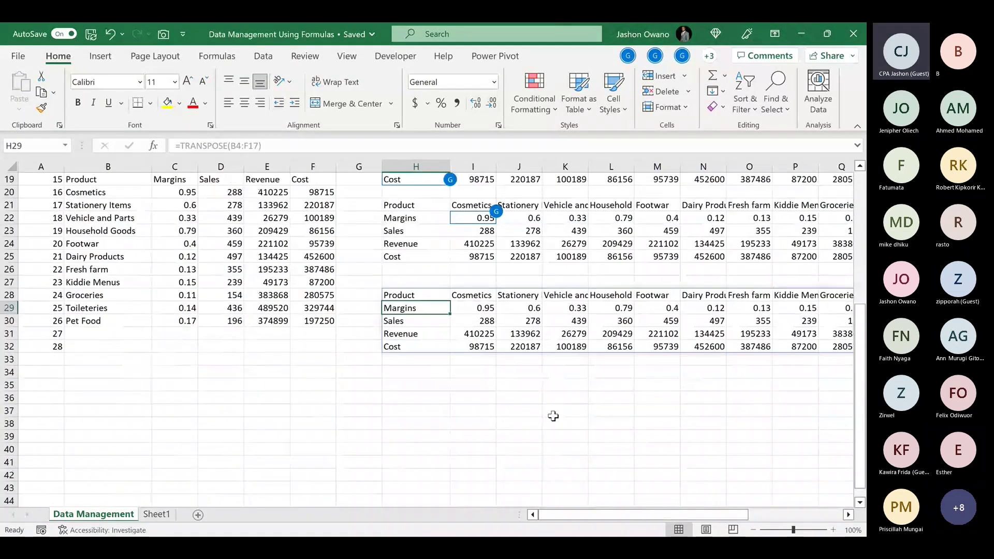
{"action": "scroll", "coordinate": [554, 415], "scroll_direction": "up", "scroll_amount": 1}
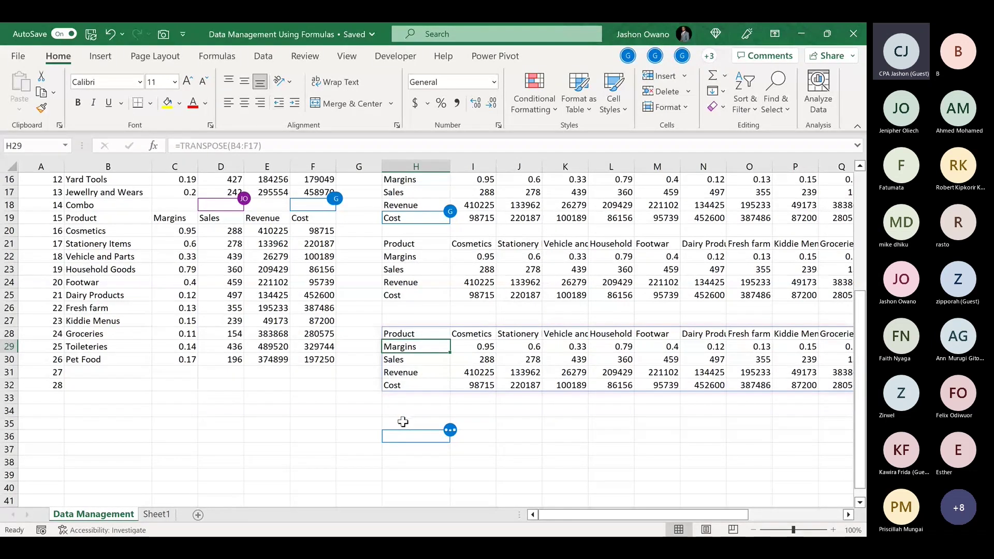
Fill the block H35:V40 with the array formula =TRANSPOSE(B19:F30), based on the pasted vertical list
{"action": "left_click_drag", "start_coordinate": [403, 421], "coordinate": [837, 485]}
{"action": "type", "text": "=transp"}
{"action": "key", "text": "Tab"}
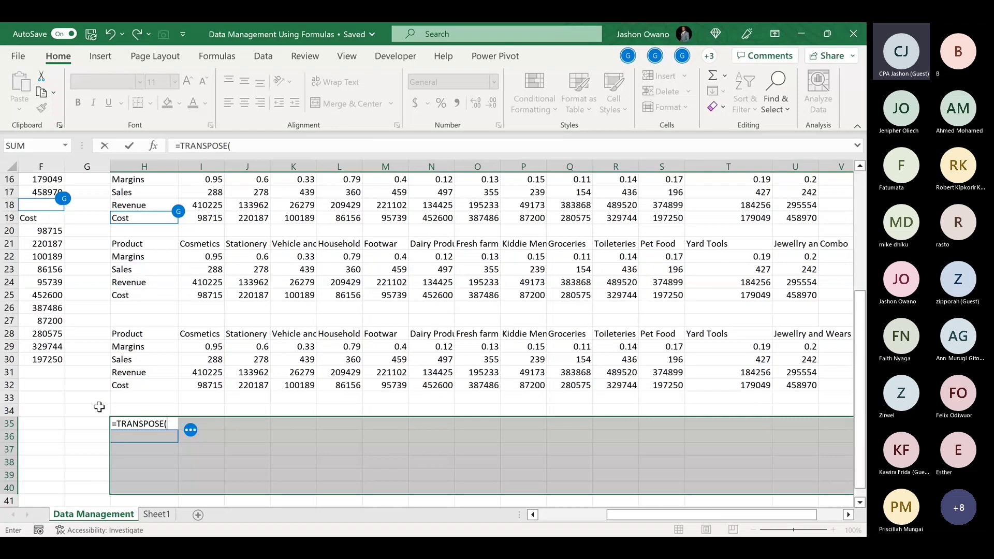
{"action": "scroll", "coordinate": [99, 407], "scroll_direction": "left", "scroll_amount": 3}
{"action": "left_click_drag", "start_coordinate": [323, 361], "coordinate": [83, 220]}
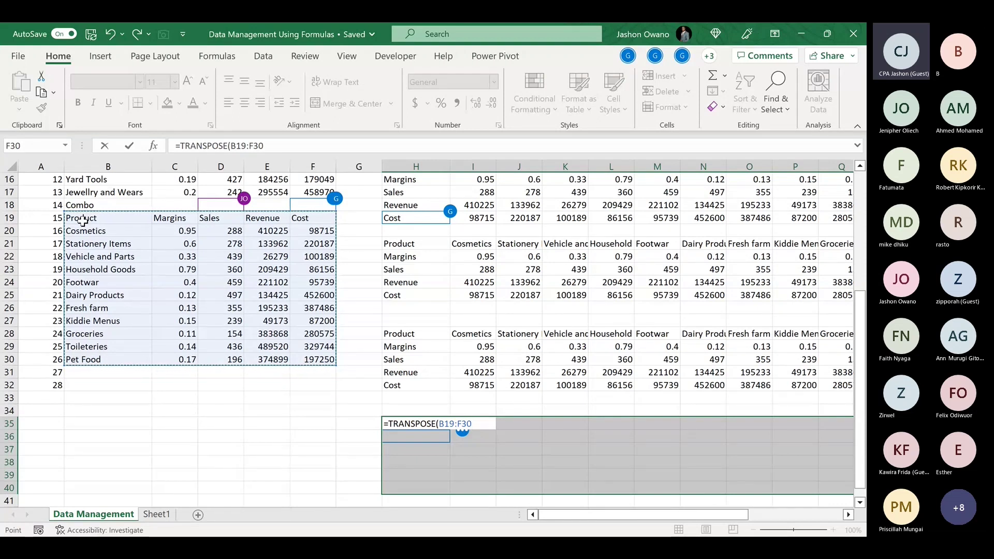
{"action": "key", "text": "ctrl+shift+Return"}
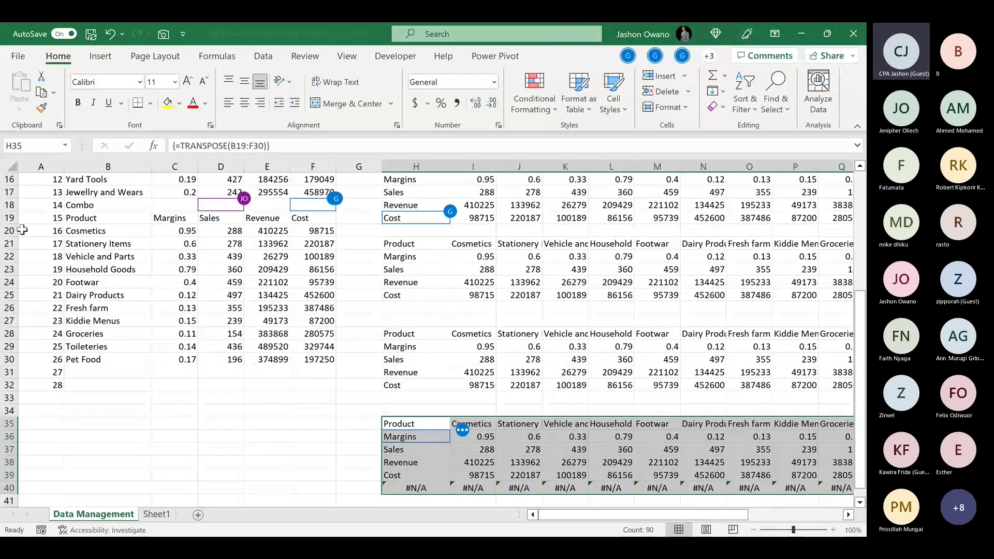
Clear the contents of rows 34 to 41, removing the transposed array formula block
{"action": "left_click", "coordinate": [5, 409]}
{"action": "left_click_drag", "start_coordinate": [5, 410], "coordinate": [27, 471]}
{"action": "key", "text": "Delete"}
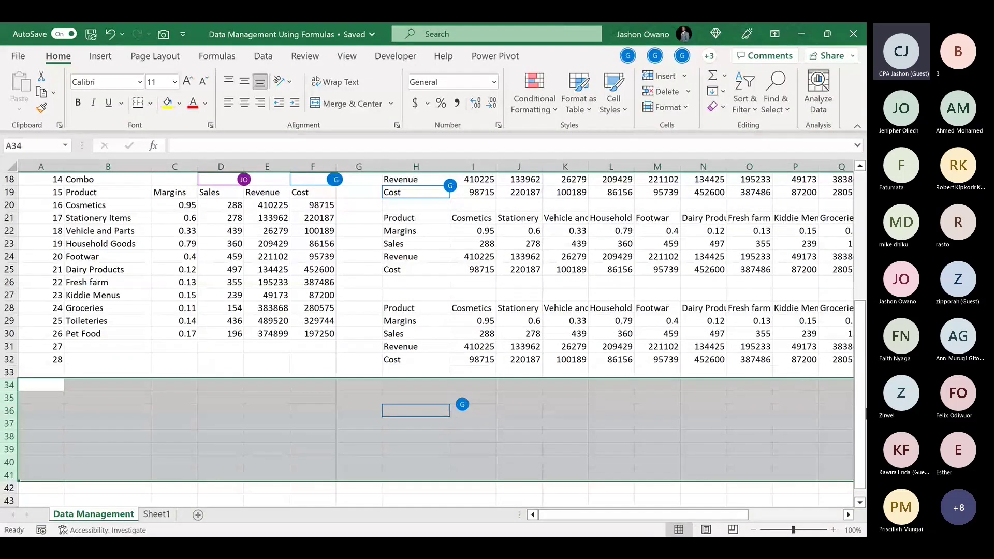
Highlight the Product, Sales and Cost columns B, D and F together in the combined list
{"action": "left_click_drag", "start_coordinate": [863, 427], "coordinate": [856, 253]}
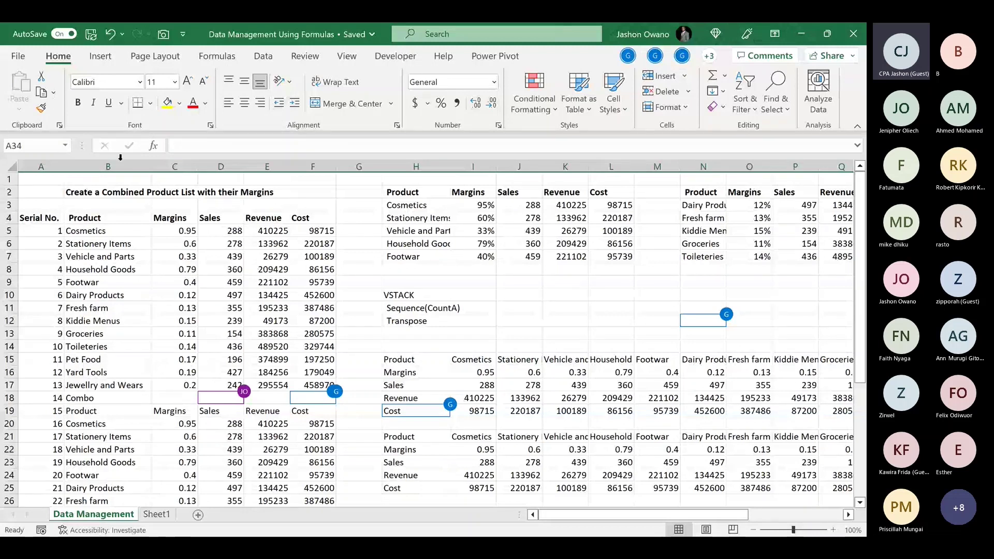
{"action": "left_click", "coordinate": [399, 334]}
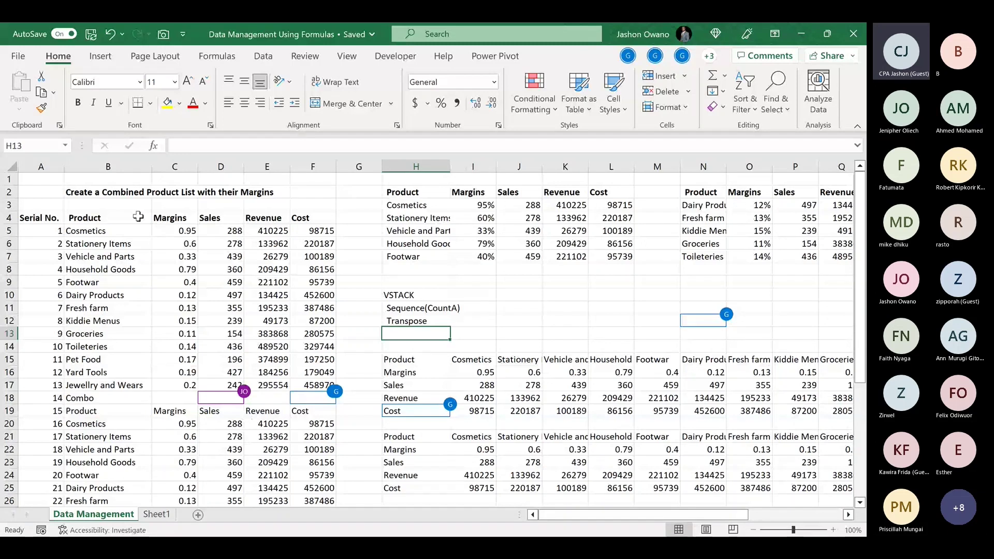
{"action": "left_click", "coordinate": [113, 166]}
{"action": "left_click", "coordinate": [219, 166], "text": "ctrl"}
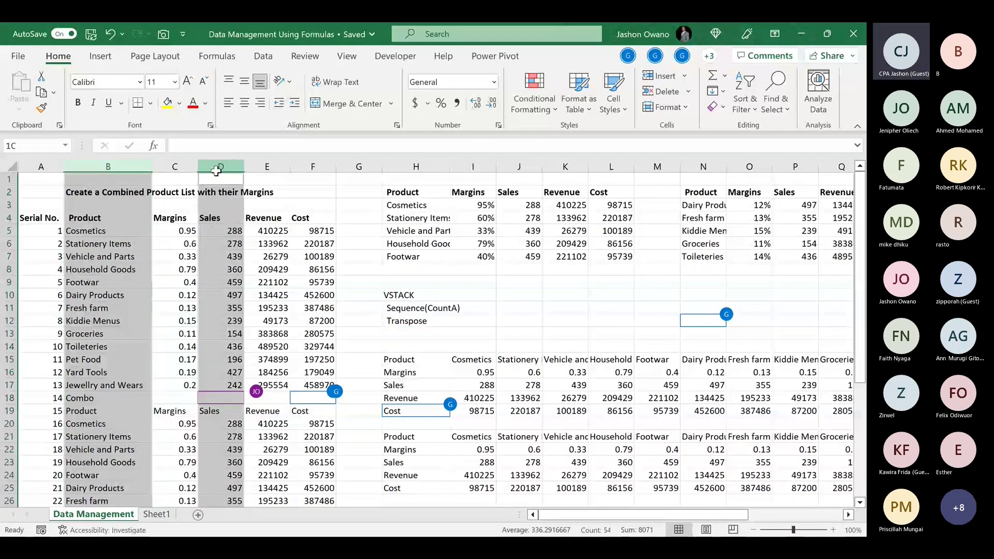
{"action": "left_click", "coordinate": [313, 167], "text": "ctrl"}
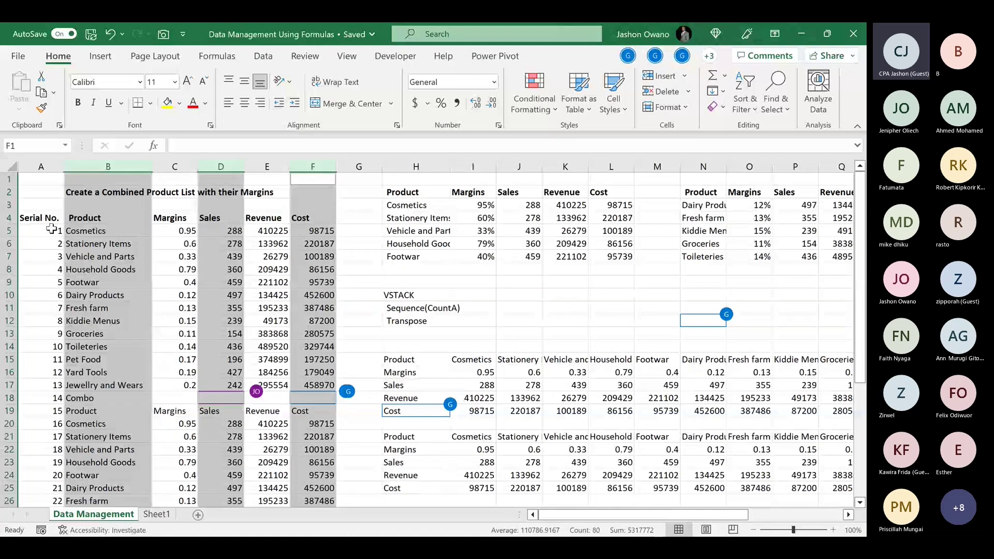
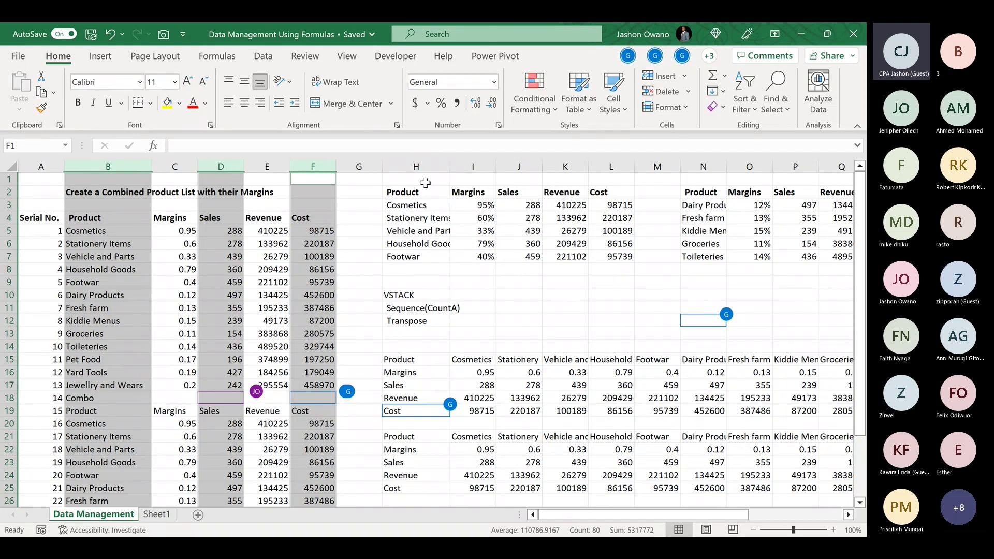
Insert four blank columns at H:K between the combined list and the source tables, and select them
{"action": "left_click", "coordinate": [419, 167]}
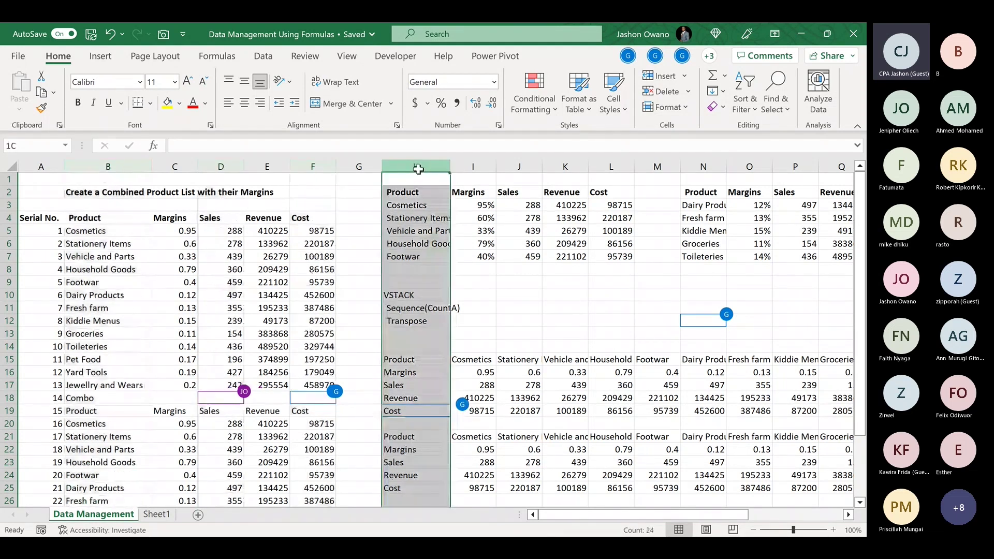
{"action": "left_click_drag", "start_coordinate": [418, 169], "coordinate": [573, 166]}
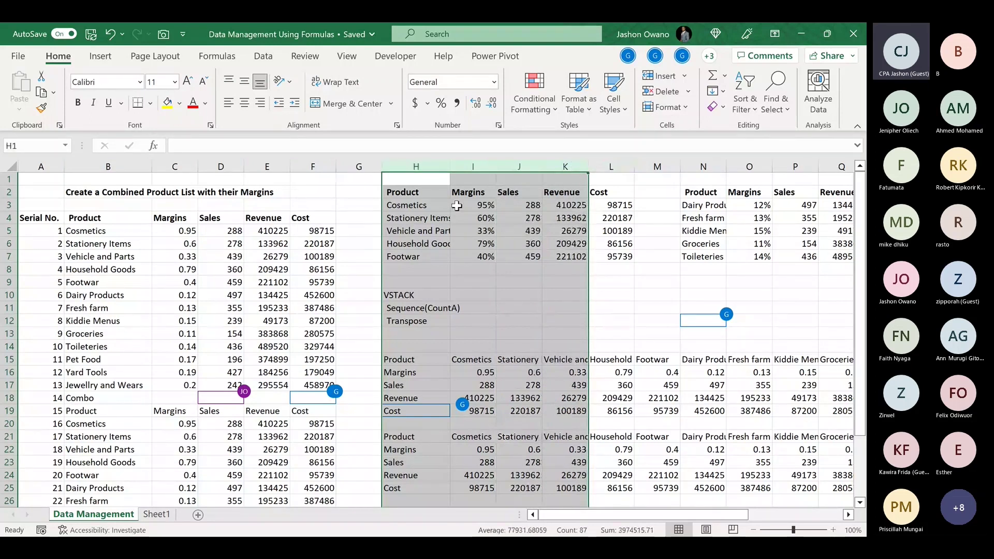
{"action": "left_click_drag", "start_coordinate": [417, 166], "coordinate": [564, 166]}
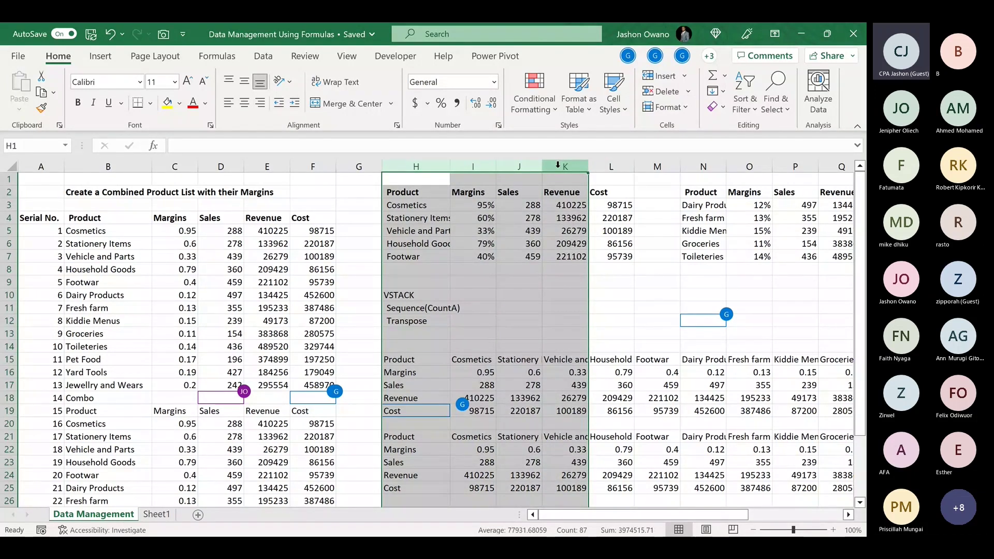
{"action": "key", "text": "ctrl+shift+plus"}
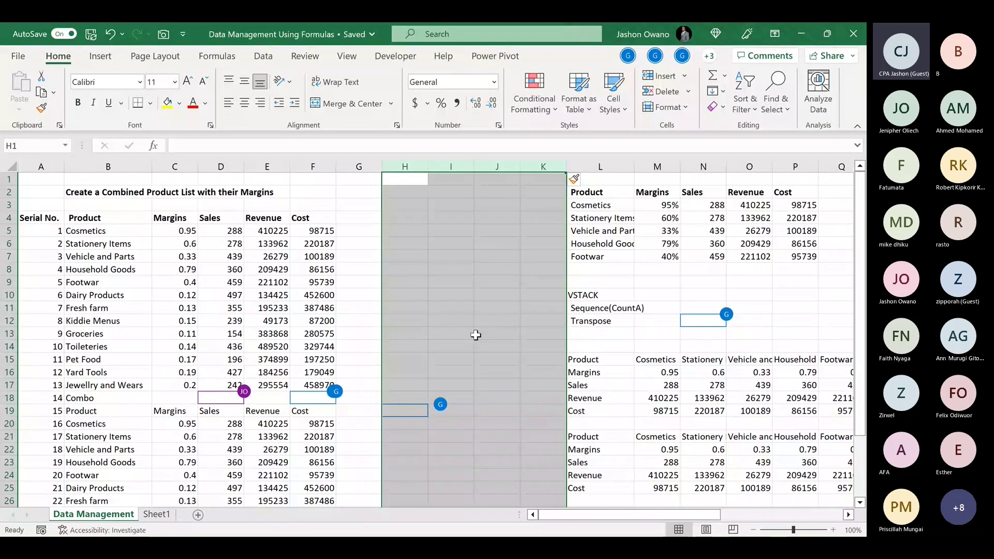
{"action": "left_click", "coordinate": [453, 230]}
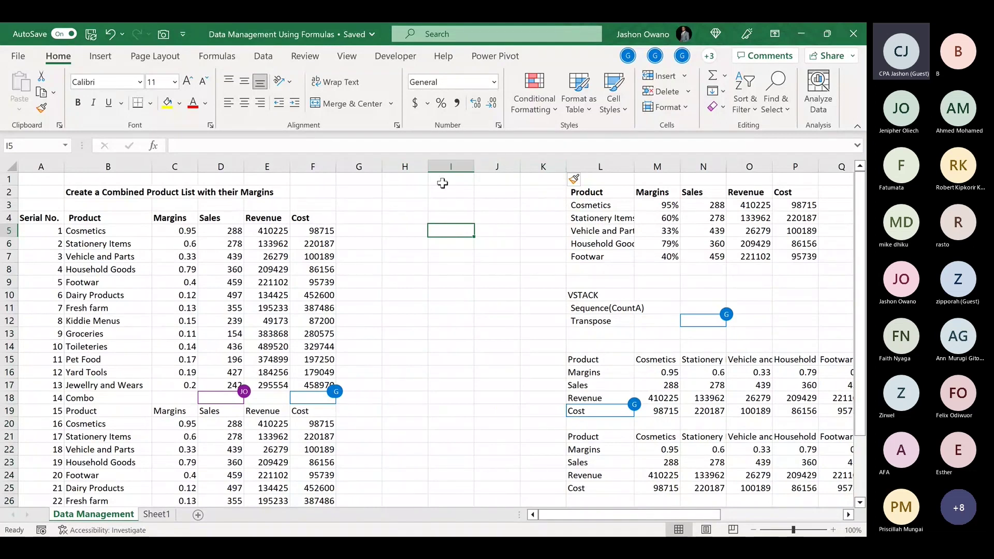
{"action": "left_click_drag", "start_coordinate": [407, 167], "coordinate": [538, 176]}
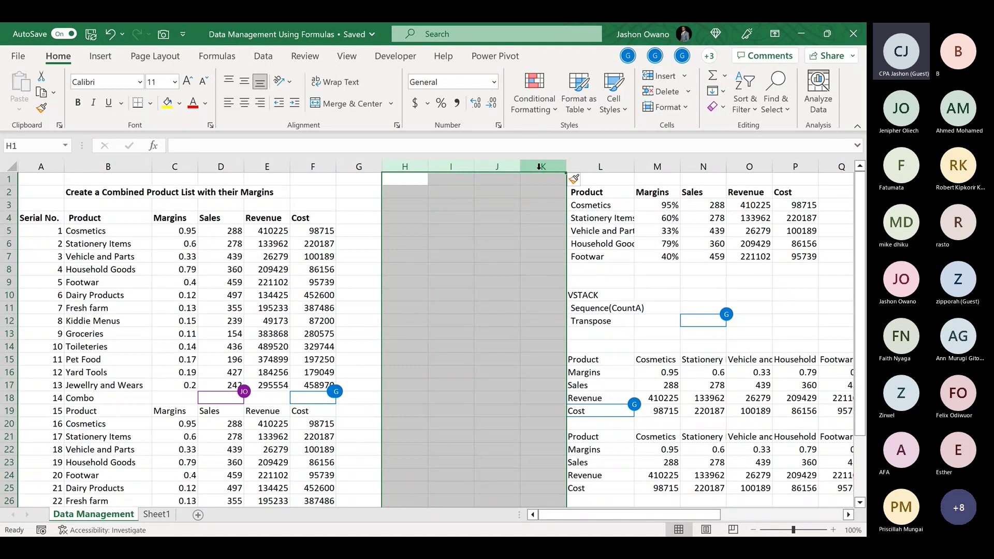
{"action": "right_click", "coordinate": [540, 176]}
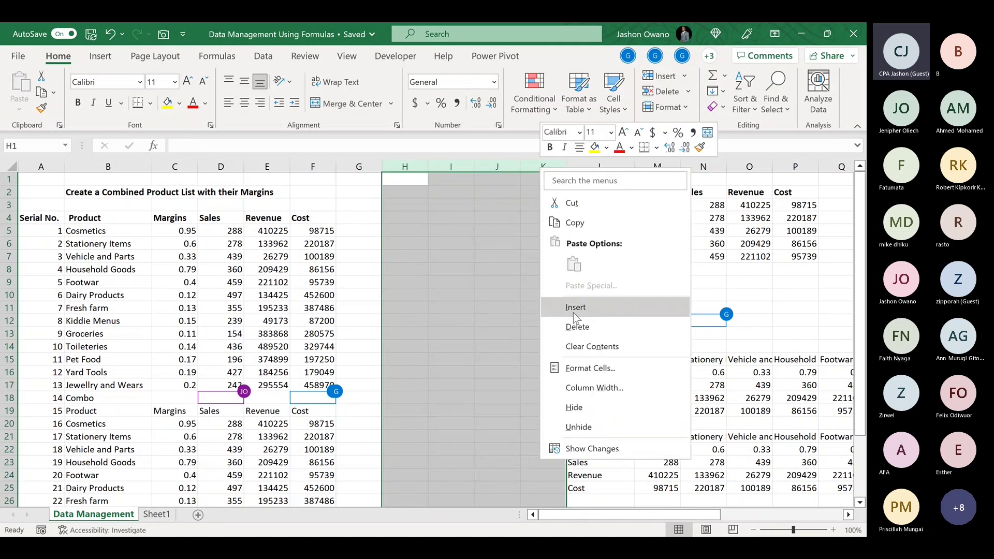
{"action": "key", "text": "Escape"}
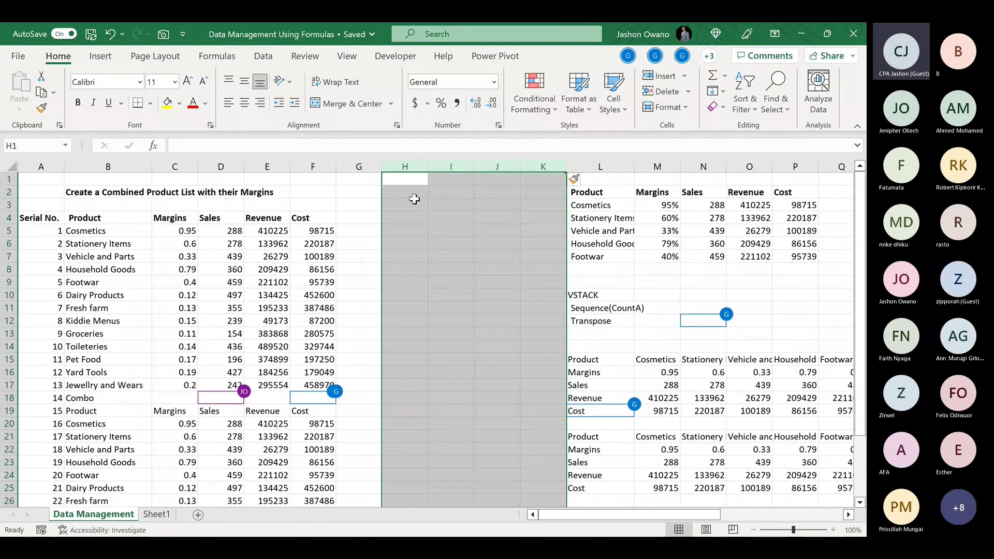
{"action": "left_click", "coordinate": [407, 245]}
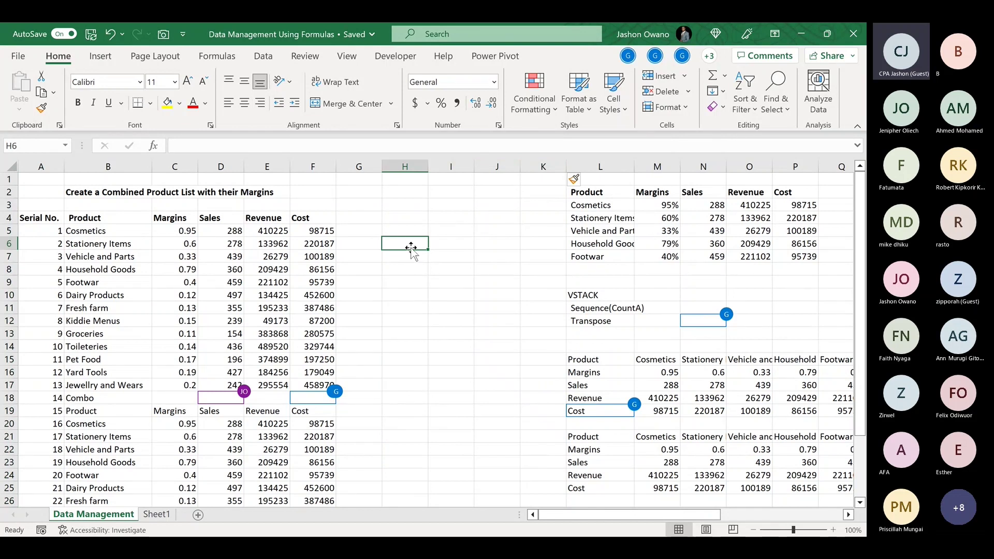
{"action": "left_click", "coordinate": [403, 221]}
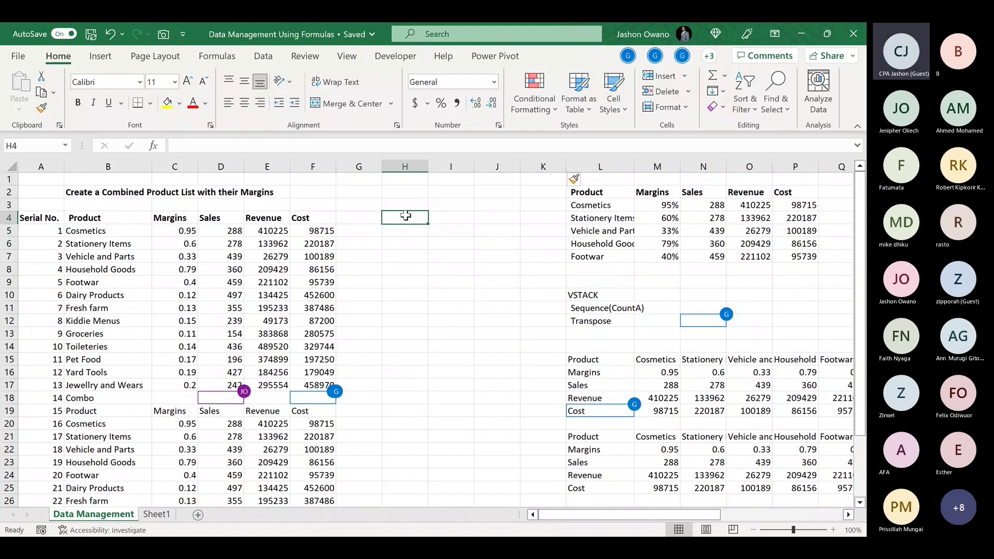
{"action": "left_click", "coordinate": [358, 167]}
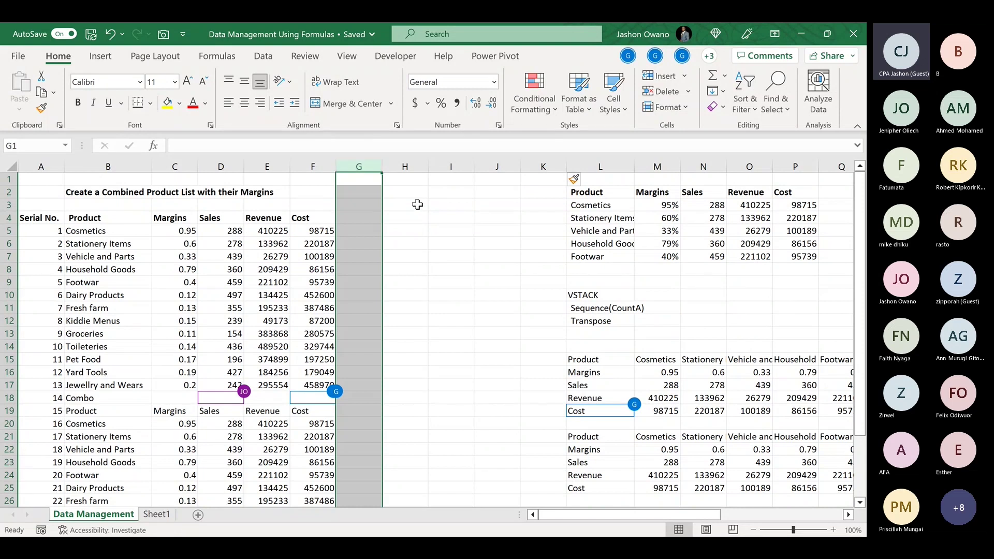
{"action": "left_click_drag", "start_coordinate": [409, 191], "coordinate": [494, 429]}
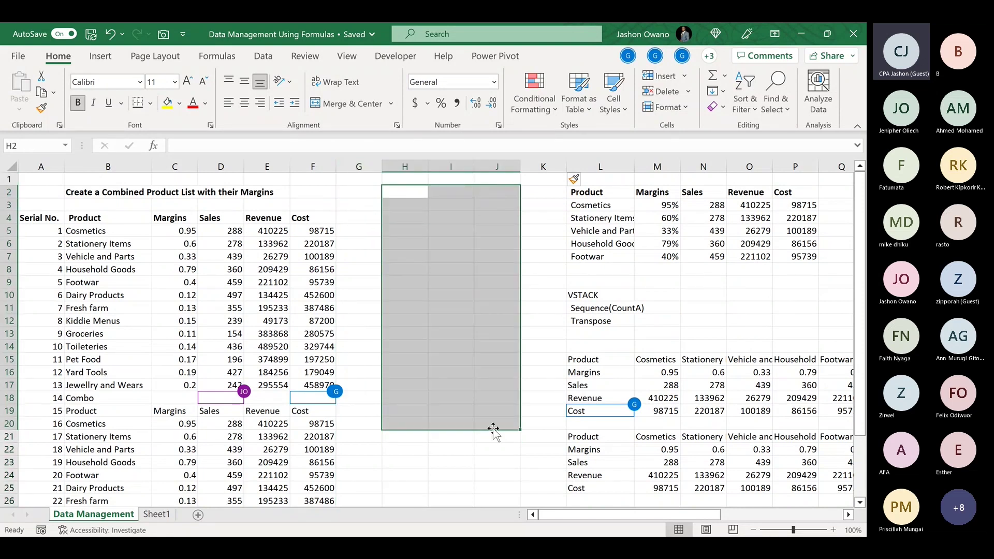
Start a CHOOSECOLS formula in cell H4 with the full columns A:F as its source array
{"action": "left_click", "coordinate": [402, 220]}
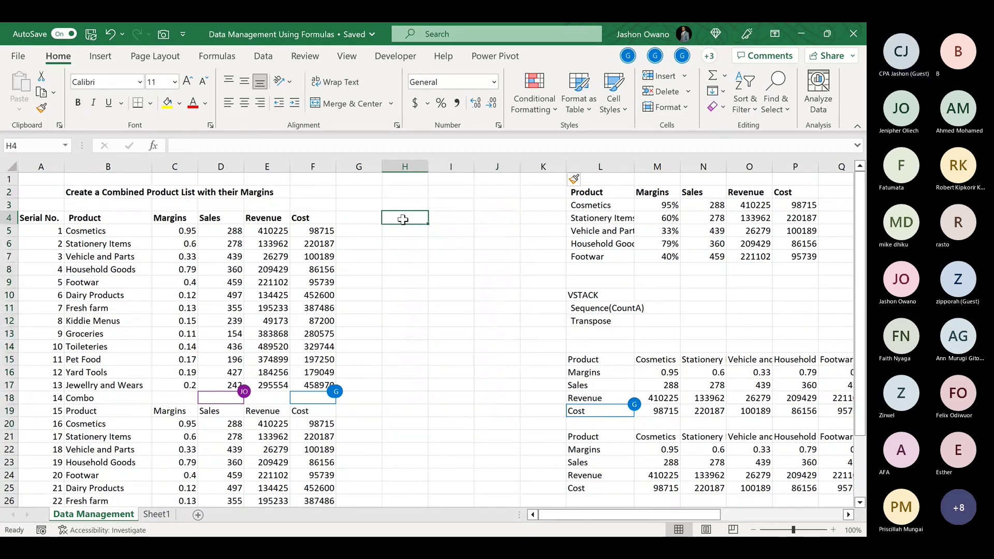
{"action": "type", "text": "="}
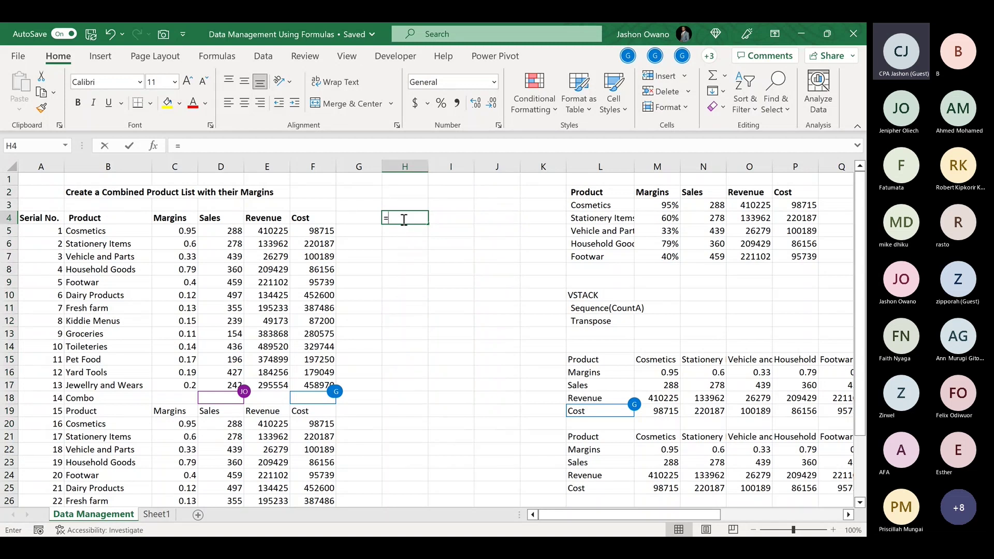
{"action": "type", "text": "choo"}
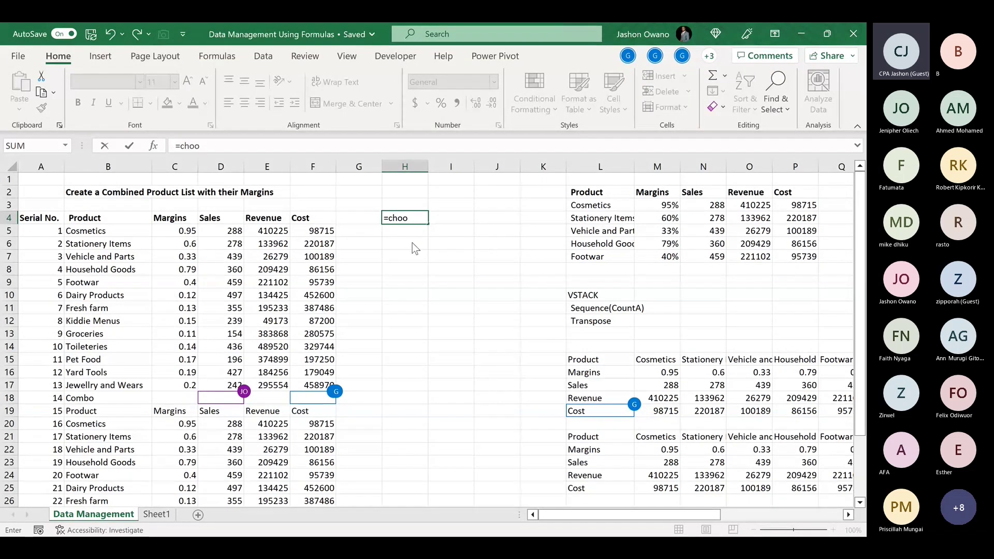
{"action": "key", "text": "Tab"}
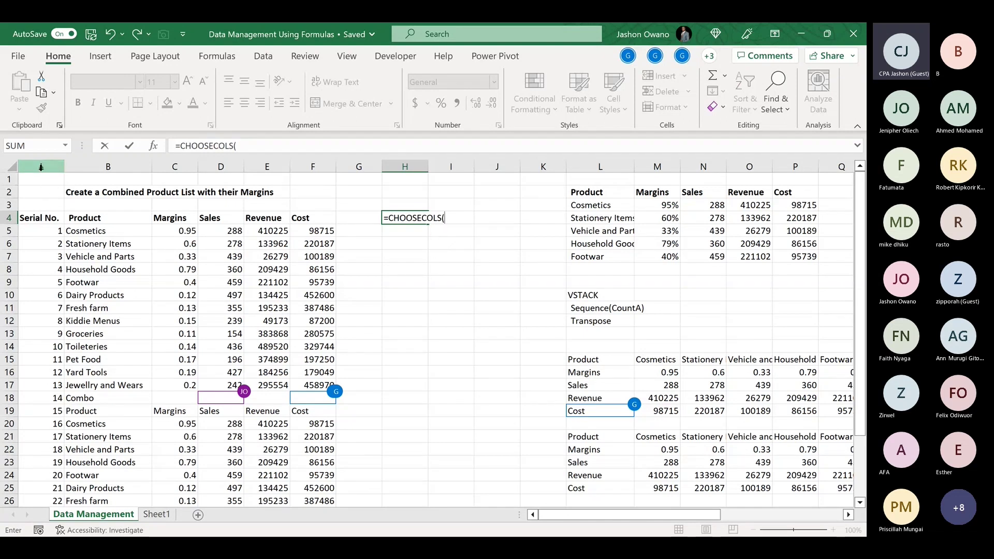
{"action": "left_click_drag", "start_coordinate": [41, 166], "coordinate": [288, 200]}
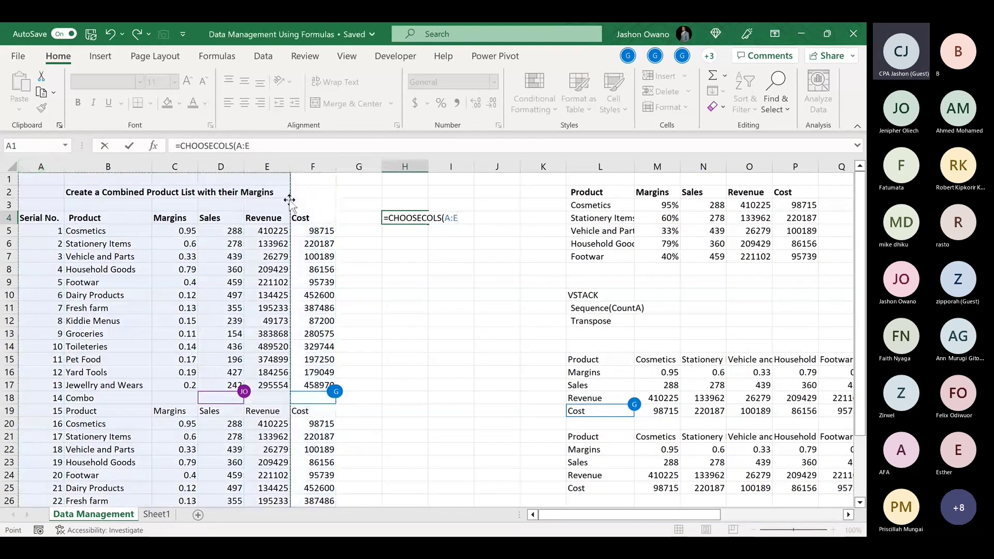
{"action": "left_click_drag", "start_coordinate": [53, 160], "coordinate": [318, 157]}
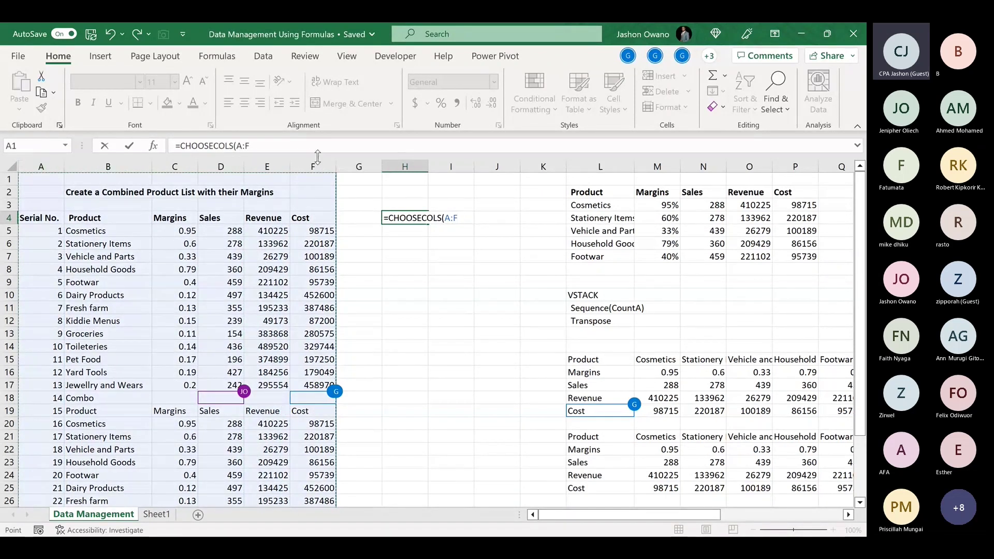
{"action": "type", "text": ","}
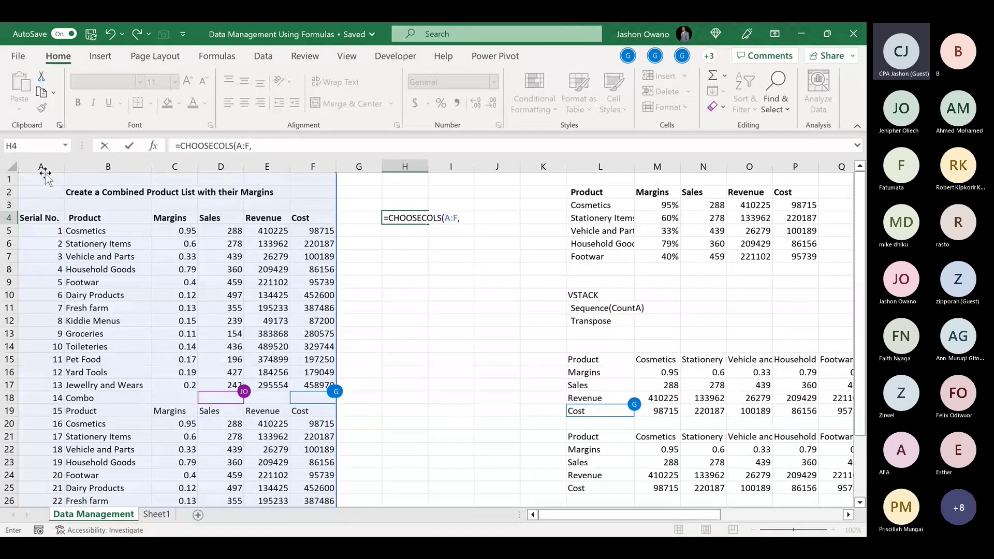
{"action": "left_click_drag", "start_coordinate": [97, 166], "coordinate": [308, 186]}
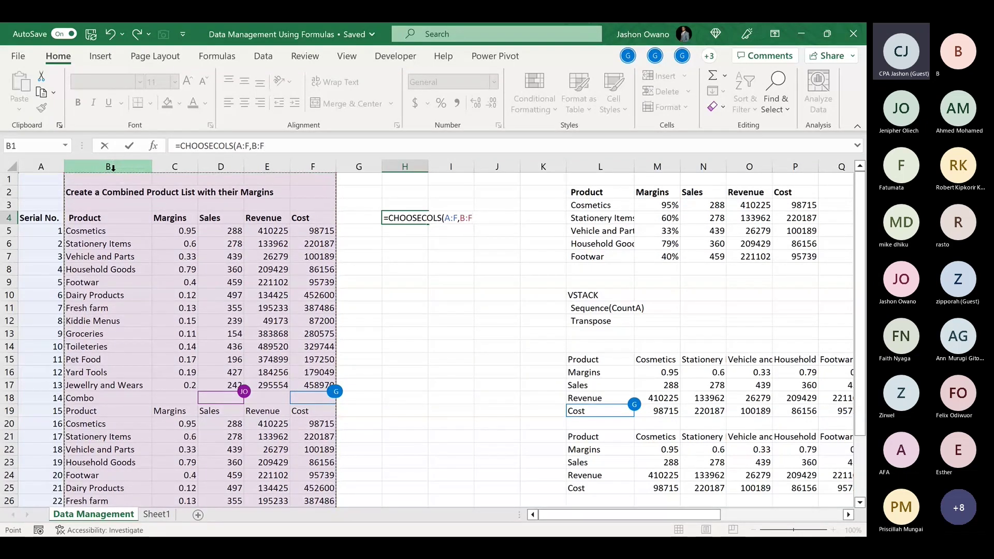
{"action": "key", "text": "BackSpace"}
{"action": "key", "text": "BackSpace"}
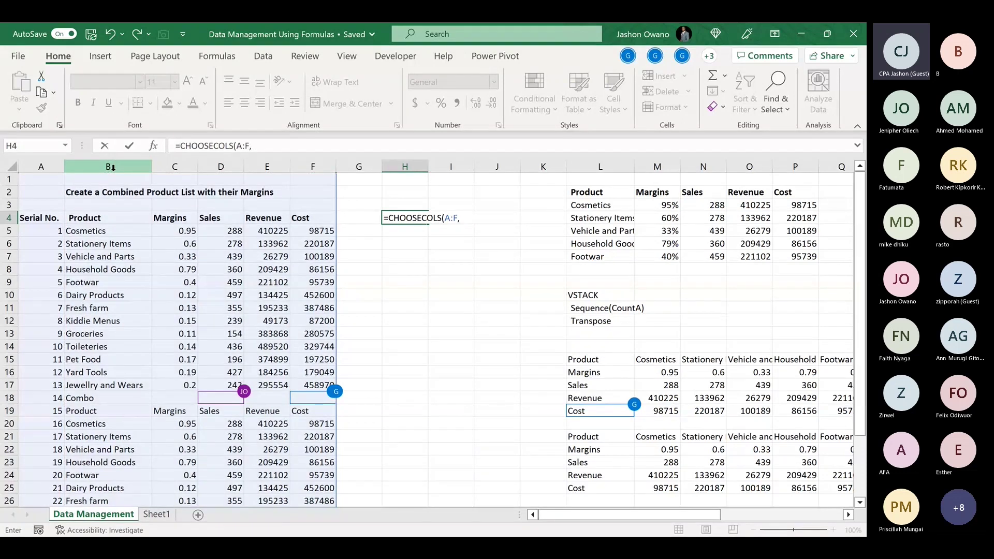
Complete the H4 formula as =CHOOSECOLS(A:F,2,4,6), picking the Product, Sales and Cost columns
{"action": "key", "text": "BackSpace"}
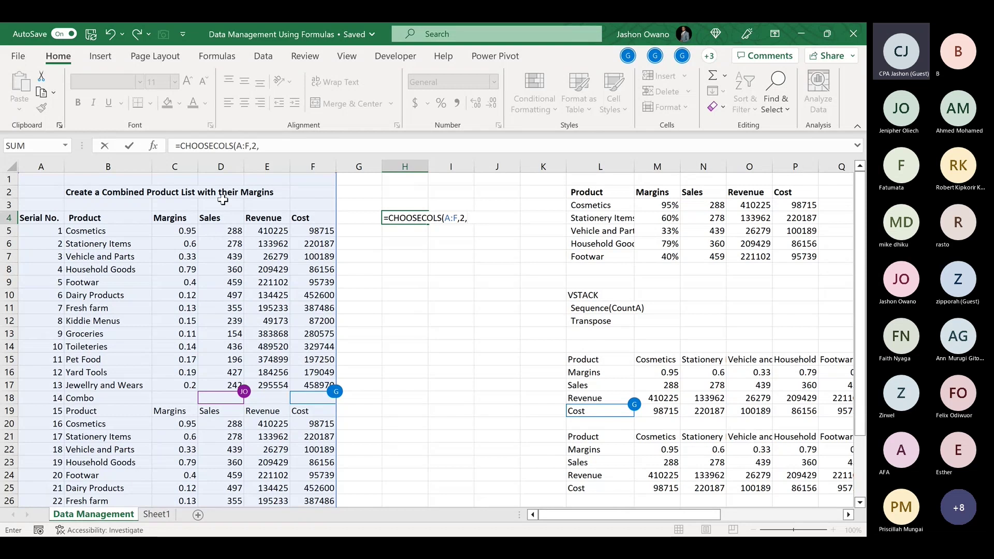
{"action": "type", "text": "4,"}
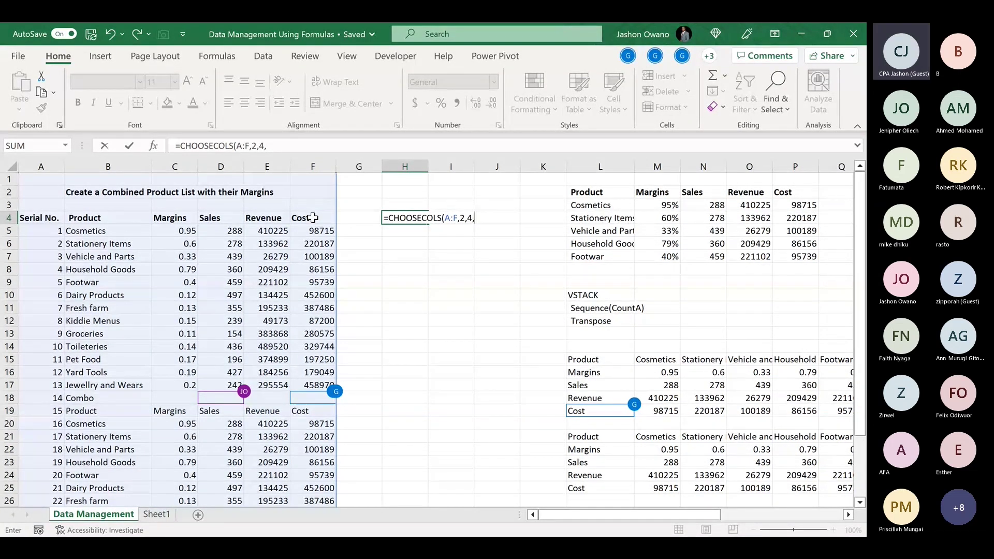
{"action": "type", "text": "6"}
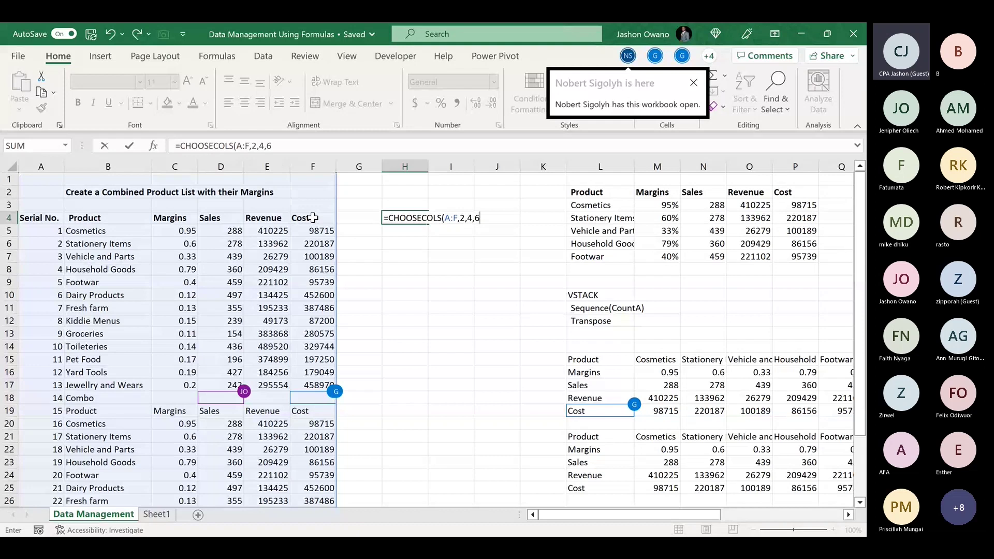
{"action": "key", "text": "Return"}
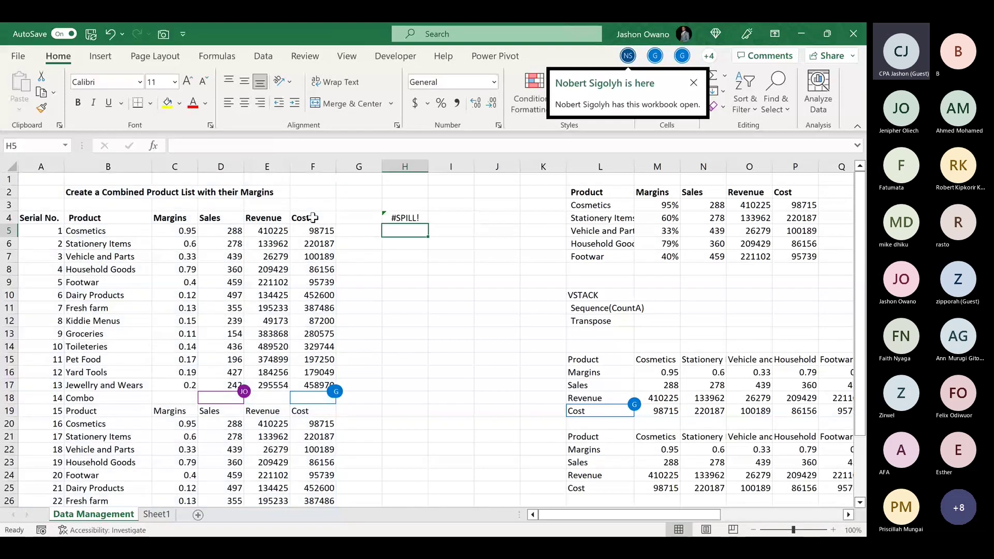
Try adding a $ before CHOOSECOLS in the H4 formula, and restore it to =CHOOSECOLS(A:F,2,4,6)
{"action": "double_click", "coordinate": [412, 220]}
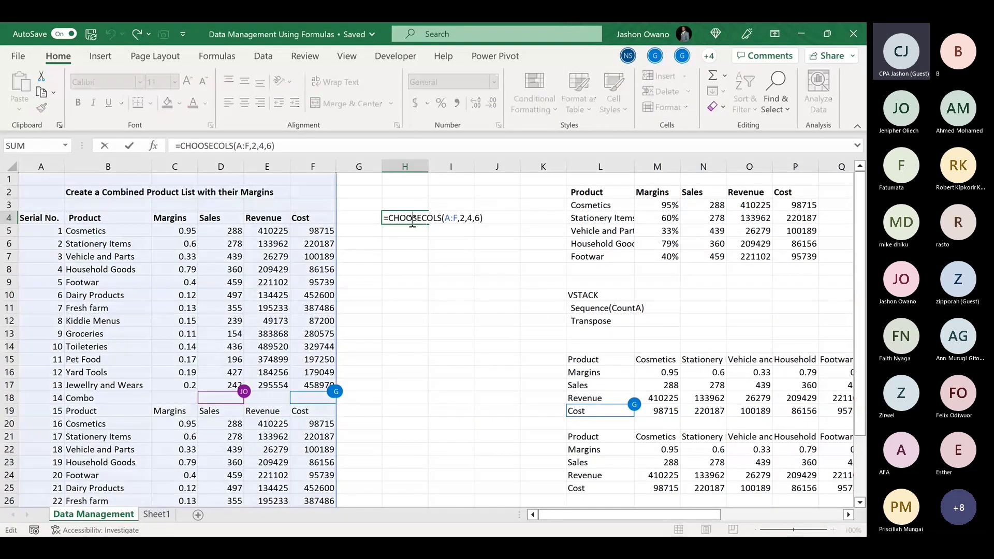
{"action": "key", "text": "Return"}
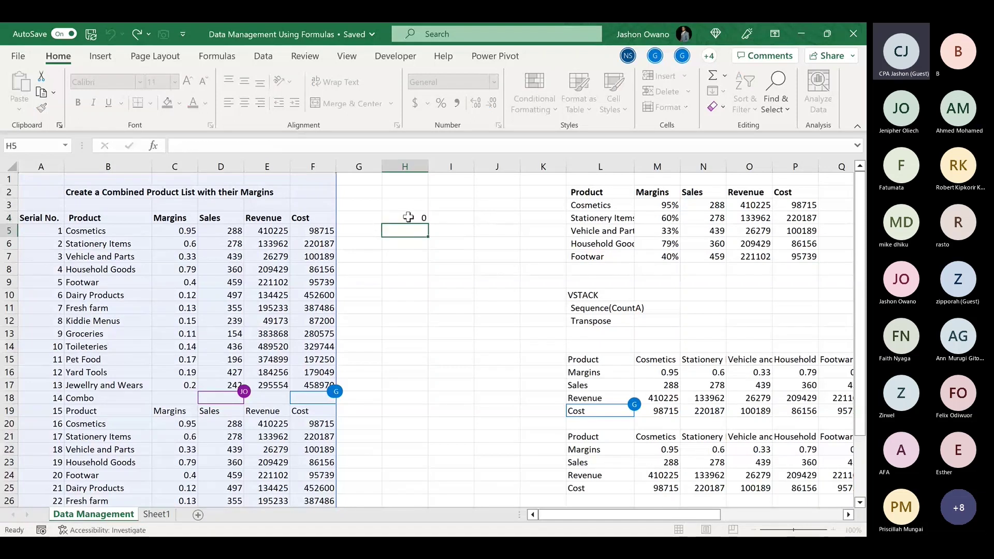
{"action": "left_click", "coordinate": [397, 215]}
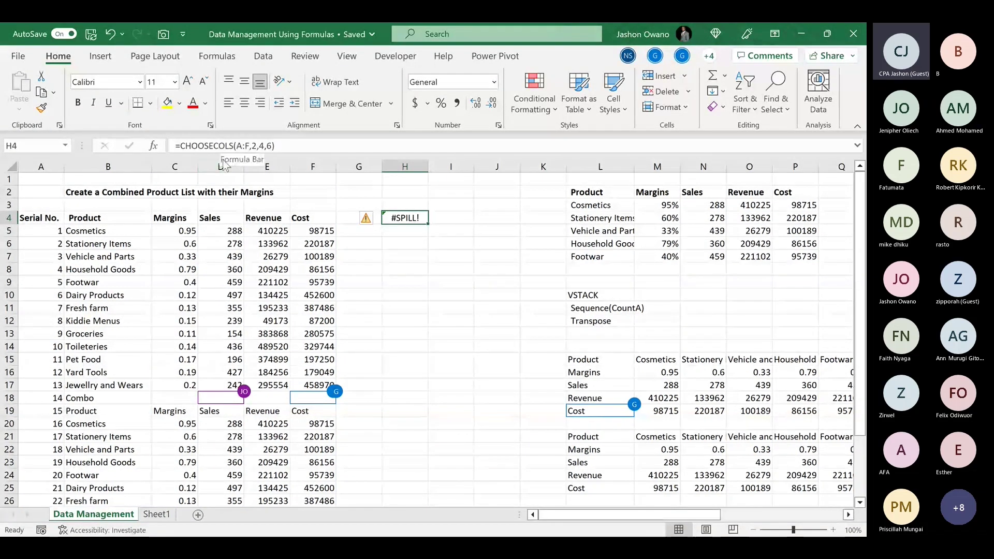
{"action": "left_click", "coordinate": [182, 146]}
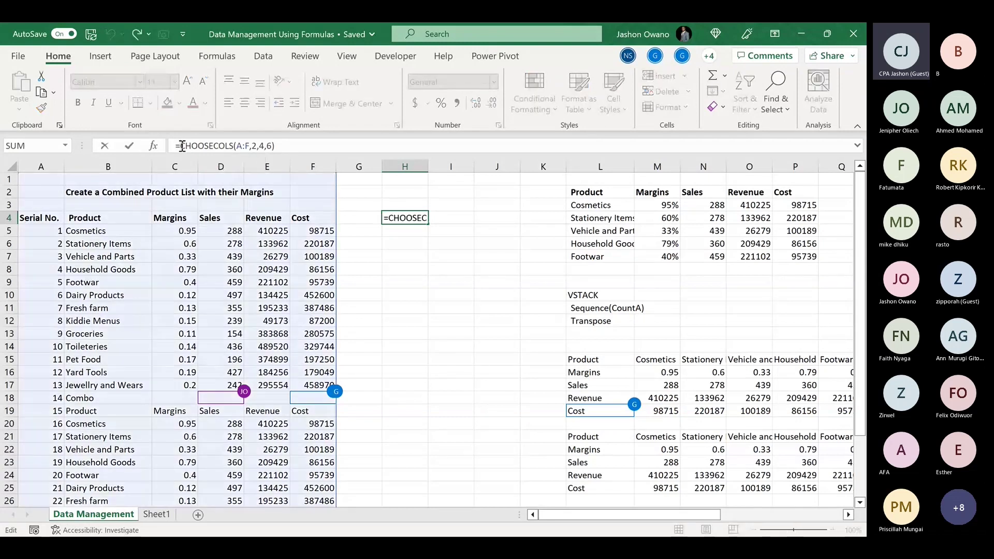
{"action": "type", "text": "$"}
{"action": "key", "text": "Return"}
{"action": "key", "text": "Return"}
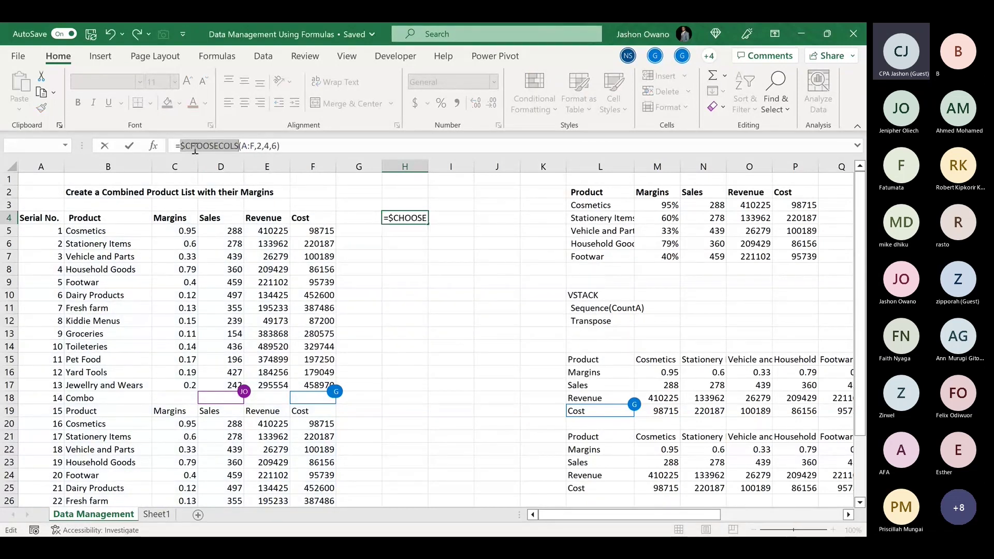
{"action": "left_click", "coordinate": [189, 146]}
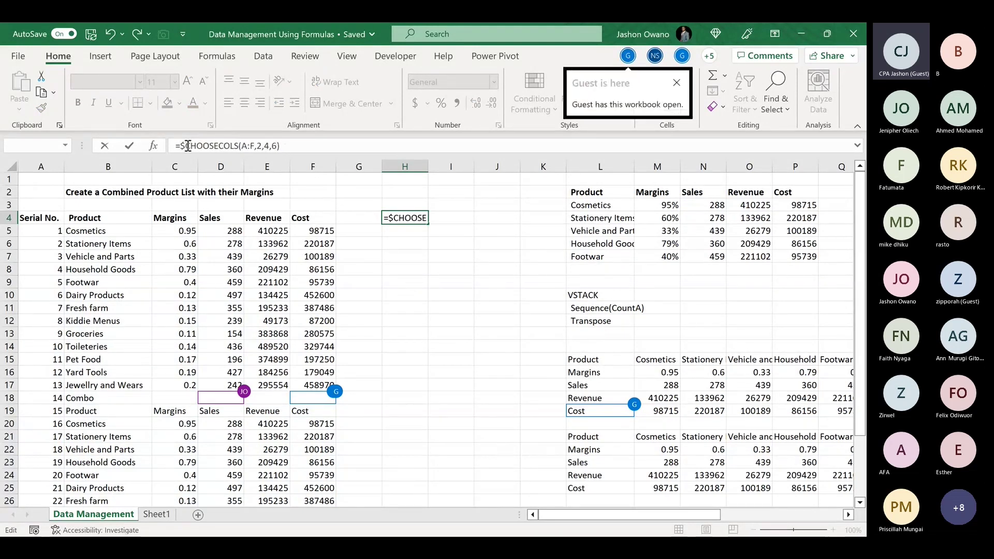
{"action": "key", "text": "BackSpace"}
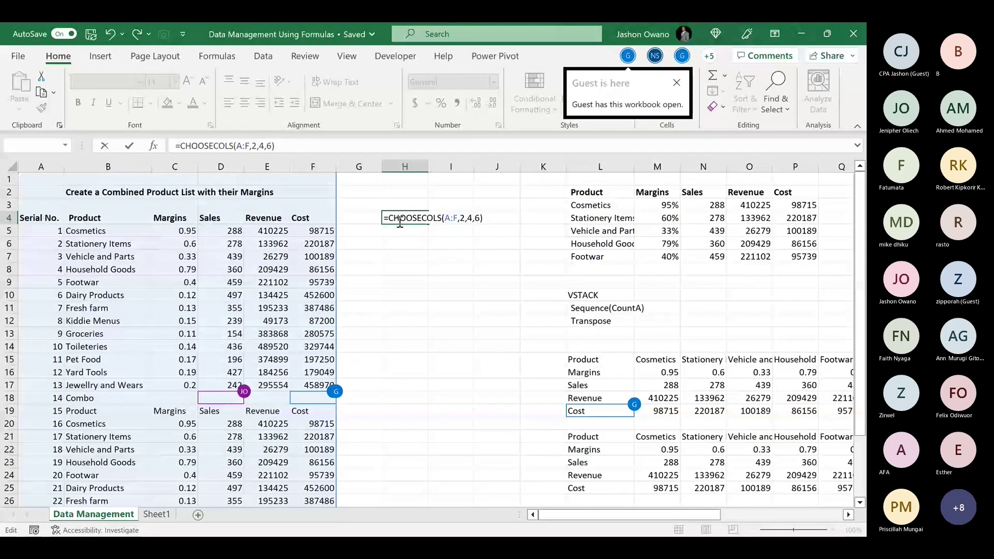
{"action": "key", "text": "Return"}
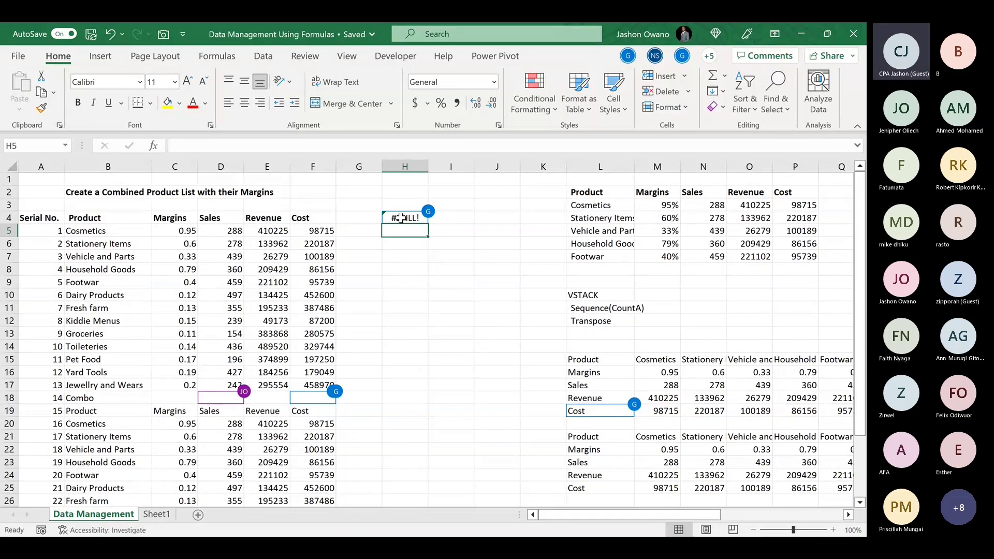
Try limiting the CHOOSECOLS source range in H4 to A4:F20, and undo the change
{"action": "left_click", "coordinate": [401, 218]}
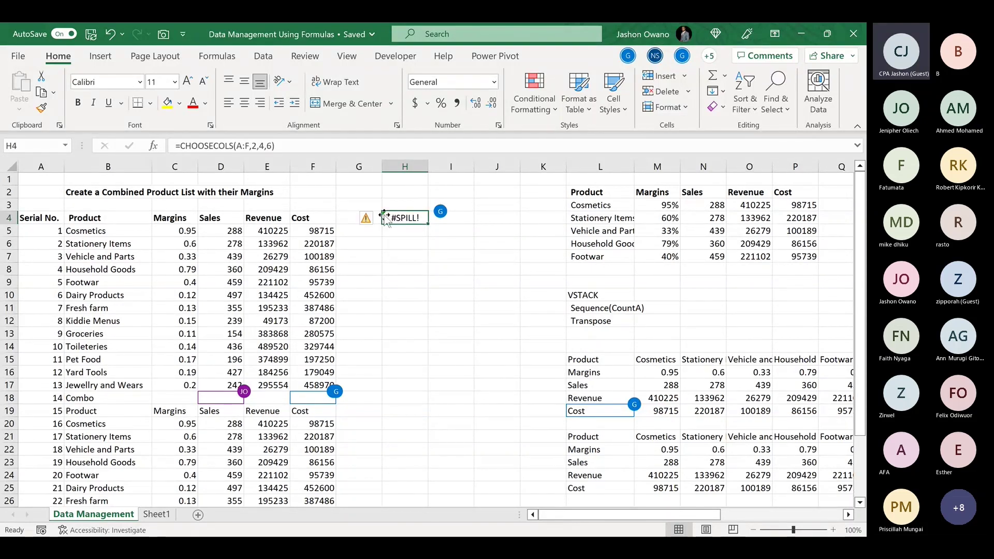
{"action": "left_click", "coordinate": [241, 146]}
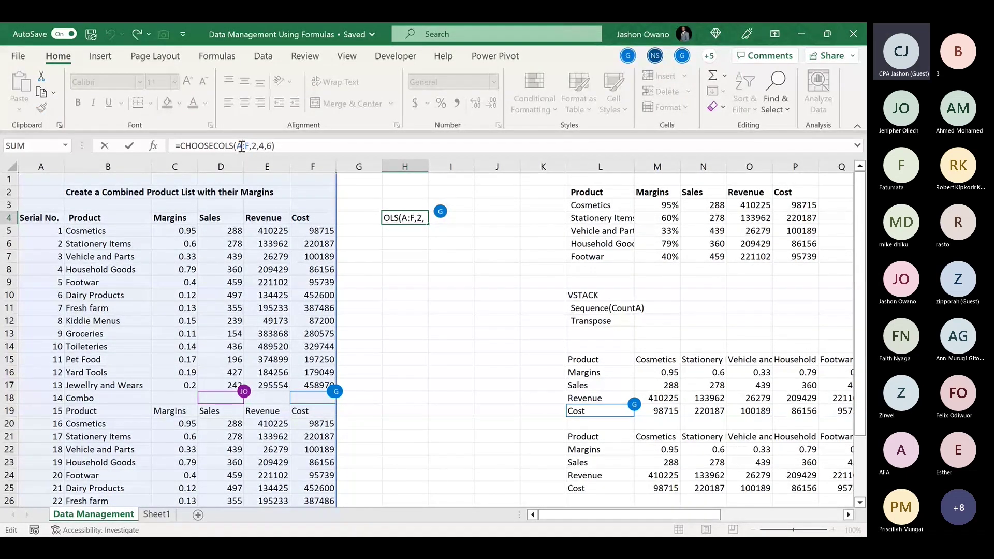
{"action": "left_click", "coordinate": [244, 146]}
{"action": "type", "text": "4:F"}
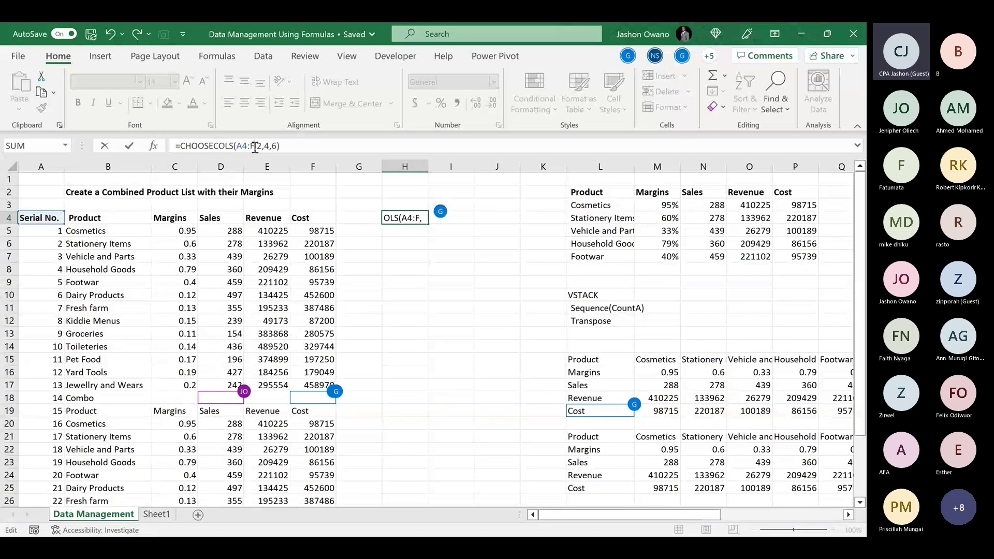
{"action": "type", "text": "20"}
{"action": "key", "text": "Return"}
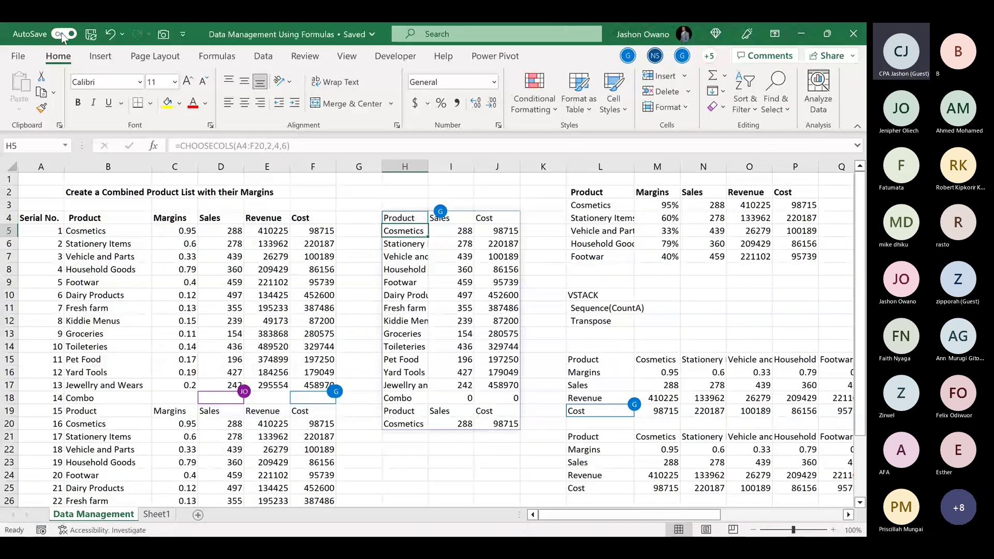
{"action": "left_click", "coordinate": [110, 34]}
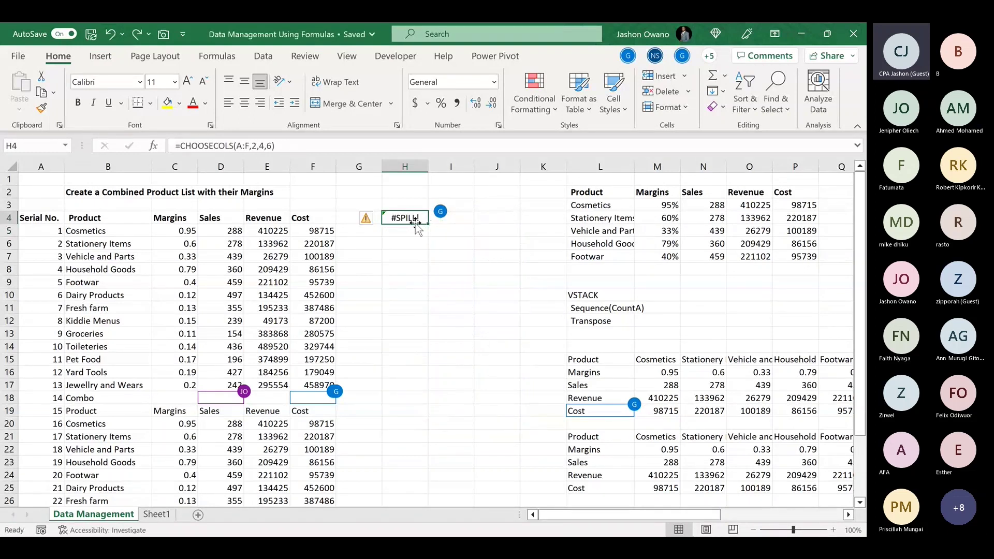
Highlight the source columns A to F used by the formula, and return to the CHOOSECOLS cell H4
{"action": "left_click", "coordinate": [100, 191]}
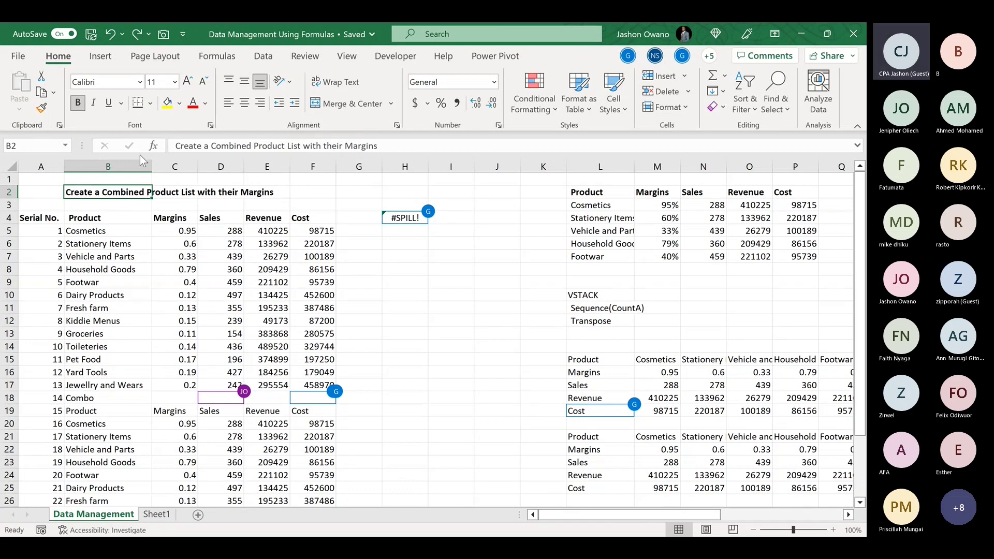
{"action": "left_click_drag", "start_coordinate": [41, 166], "coordinate": [290, 157]}
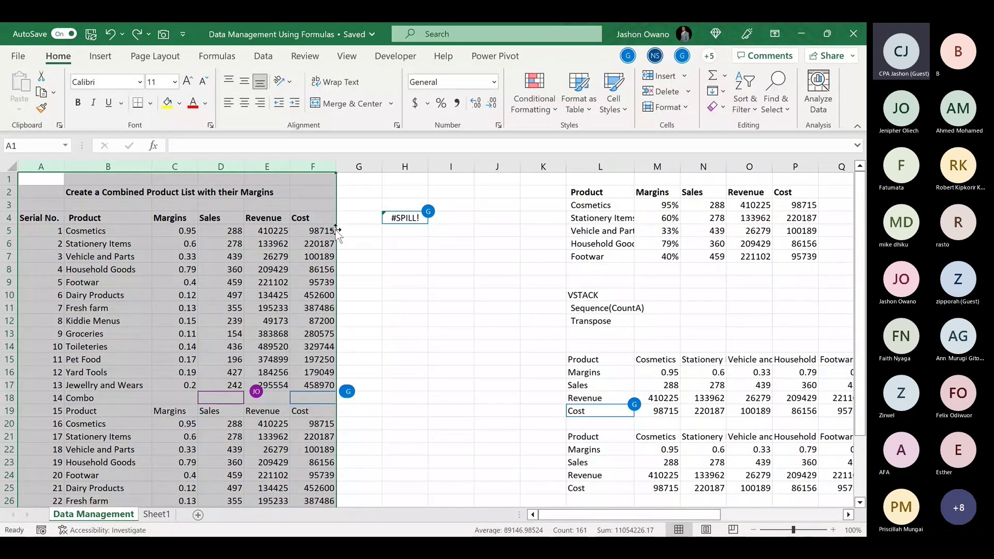
{"action": "left_click", "coordinate": [405, 220]}
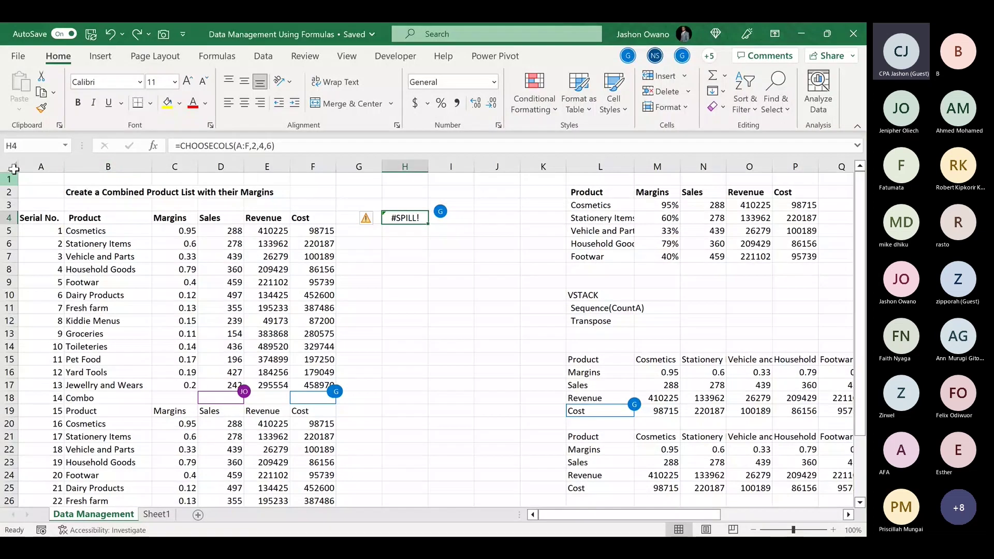
Limit the CHOOSECOLS source range in H4 to A4:F30, and compare the extracted columns with the source list
{"action": "left_click_drag", "start_coordinate": [45, 166], "coordinate": [265, 167]}
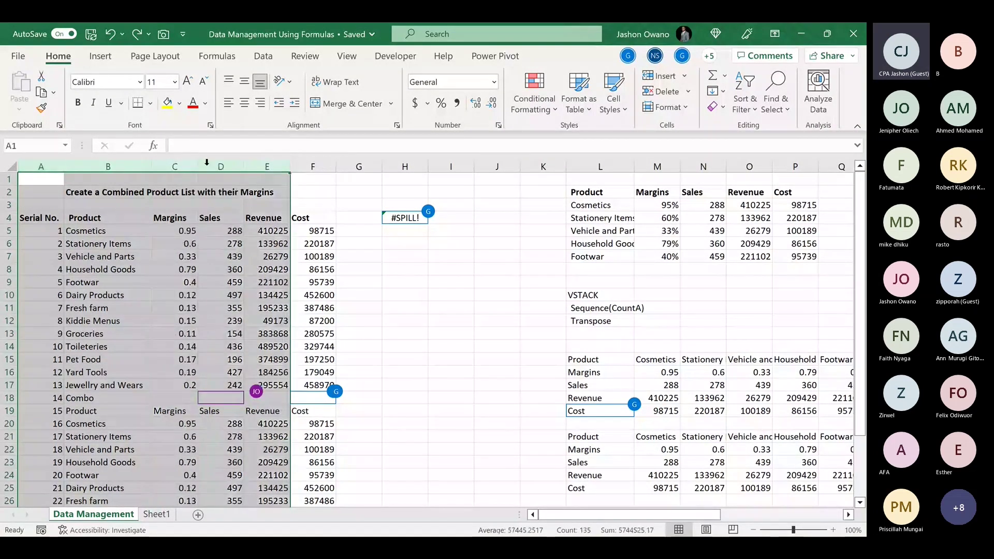
{"action": "key", "text": "Return"}
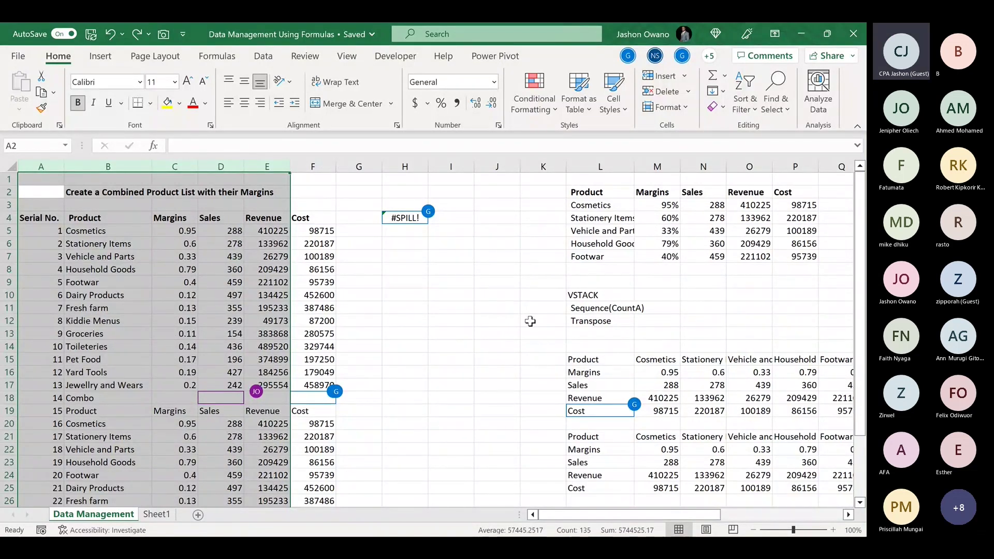
{"action": "left_click", "coordinate": [412, 217]}
{"action": "double_click", "coordinate": [412, 217]}
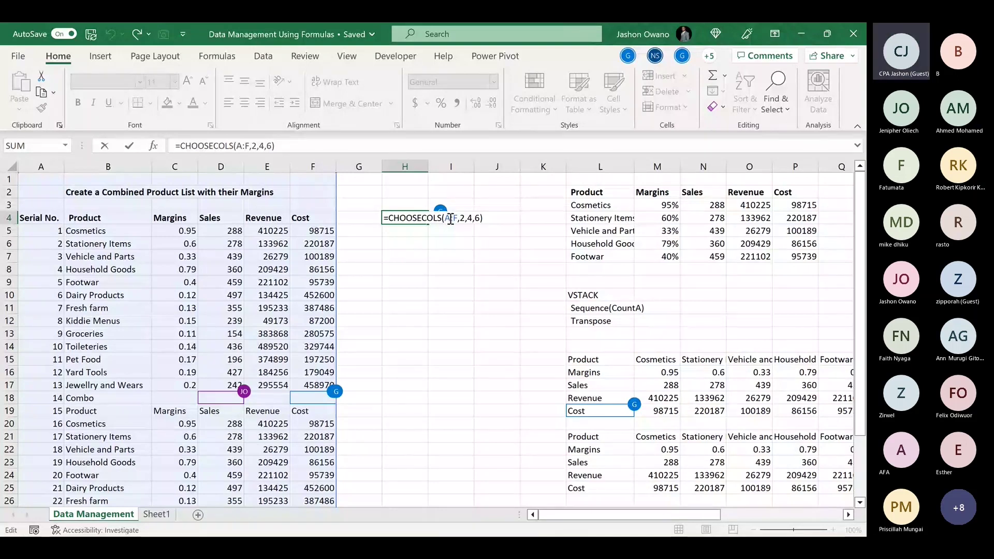
{"action": "left_click", "coordinate": [448, 219]}
{"action": "type", "text": "4"}
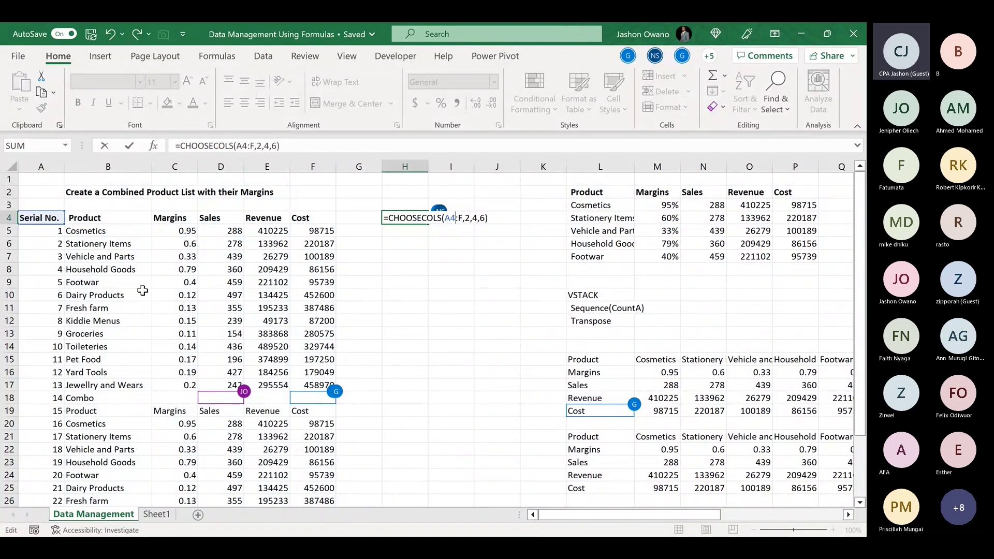
{"action": "scroll", "coordinate": [163, 305], "scroll_direction": "down", "scroll_amount": 5}
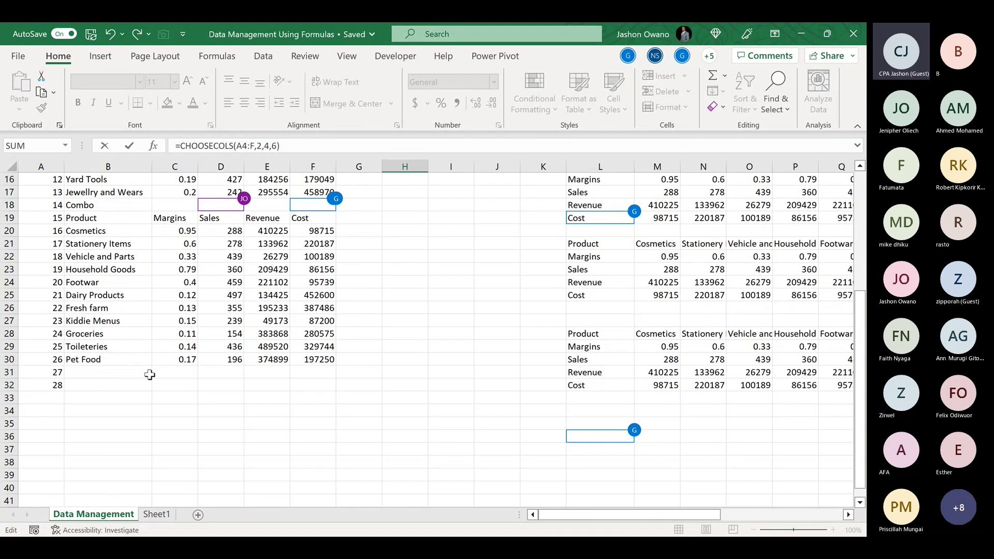
{"action": "left_click", "coordinate": [254, 145]}
{"action": "type", "text": "F30"}
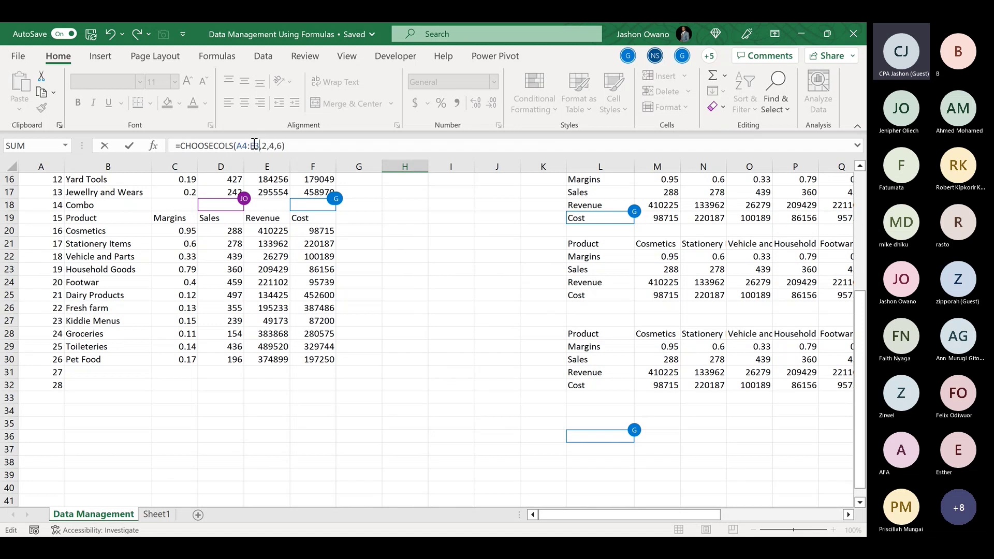
{"action": "left_click_drag", "start_coordinate": [854, 450], "coordinate": [857, 306]}
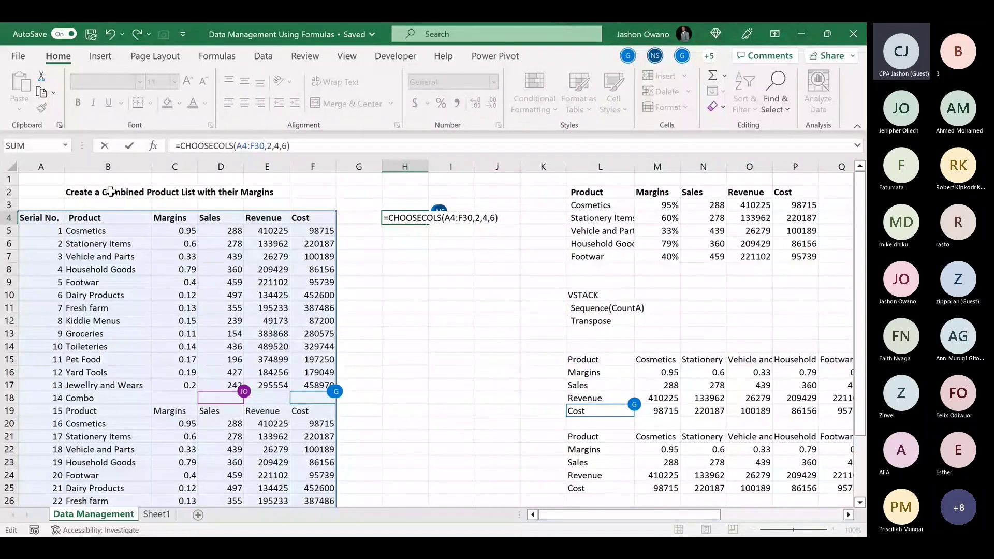
{"action": "key", "text": "Return"}
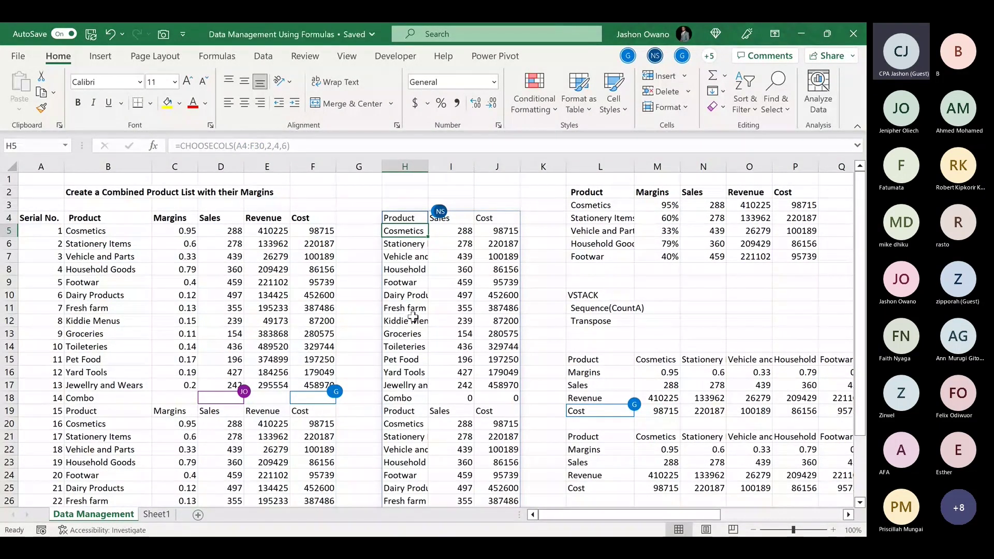
{"action": "left_click", "coordinate": [445, 257]}
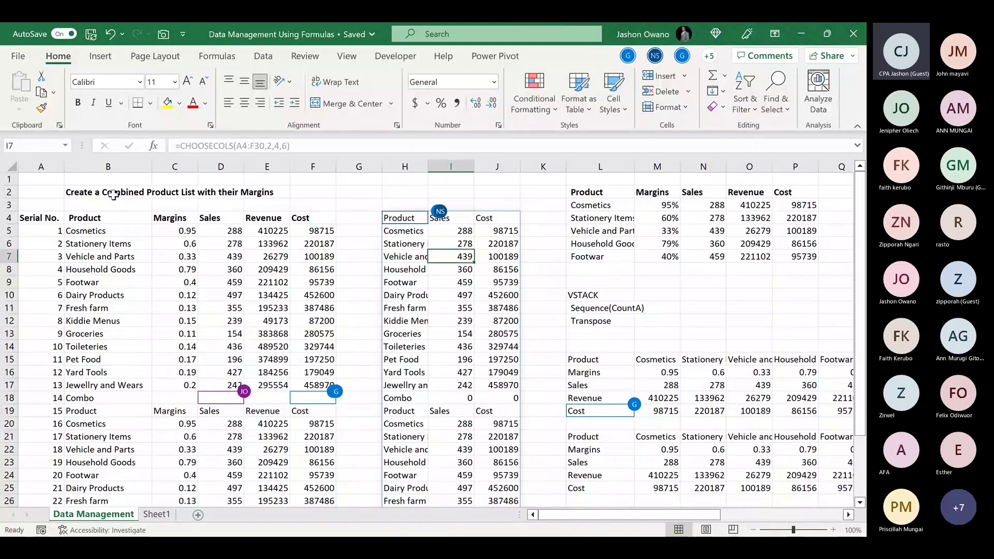
{"action": "left_click_drag", "start_coordinate": [26, 217], "coordinate": [325, 333]}
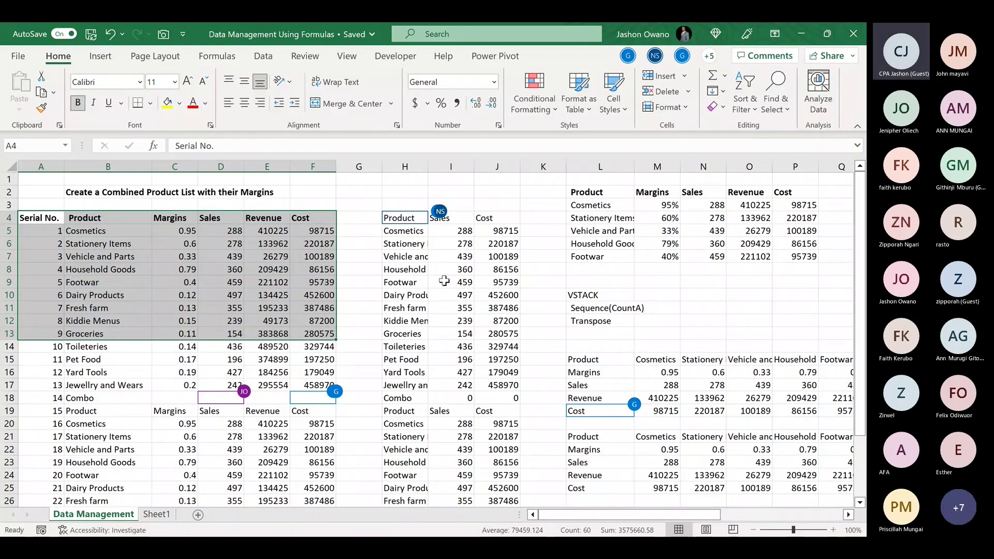
{"action": "left_click", "coordinate": [404, 243]}
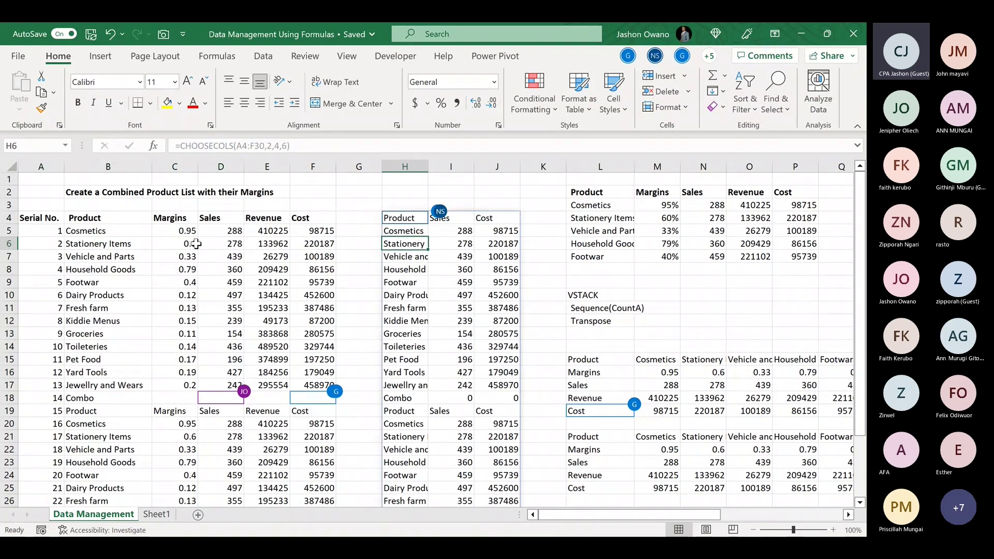
Try overwriting the Vehicle and Parts margin in C7 of the VSTACK result with .33, and undo the entry
{"action": "left_click", "coordinate": [170, 258]}
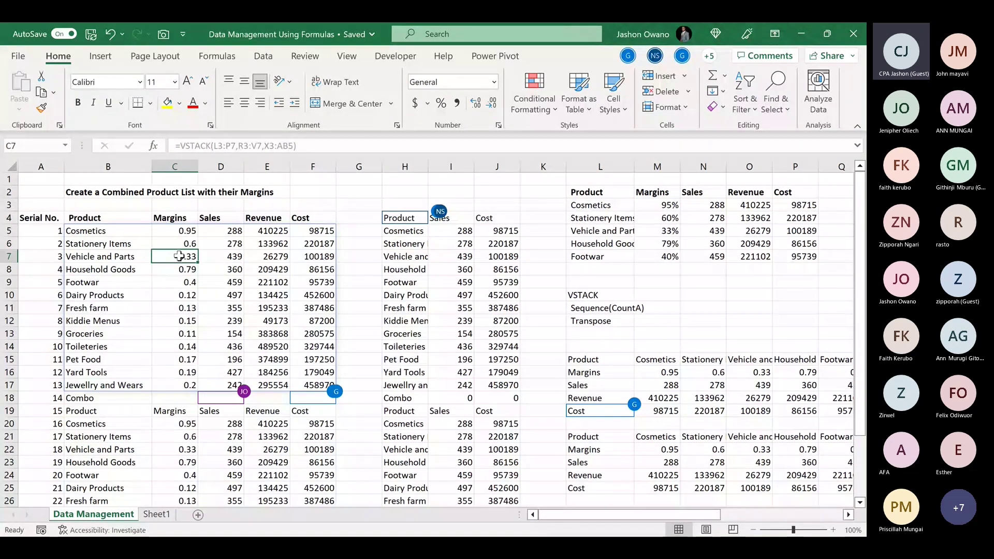
{"action": "type", "text": "5"}
{"action": "key", "text": "BackSpace"}
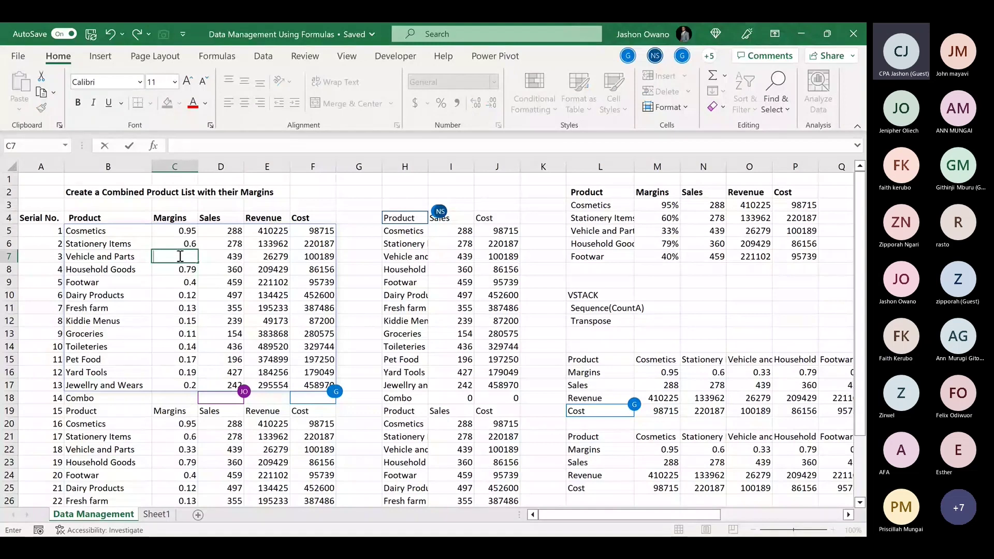
{"action": "type", "text": ".5"}
{"action": "key", "text": "BackSpace"}
{"action": "key", "text": "BackSpace"}
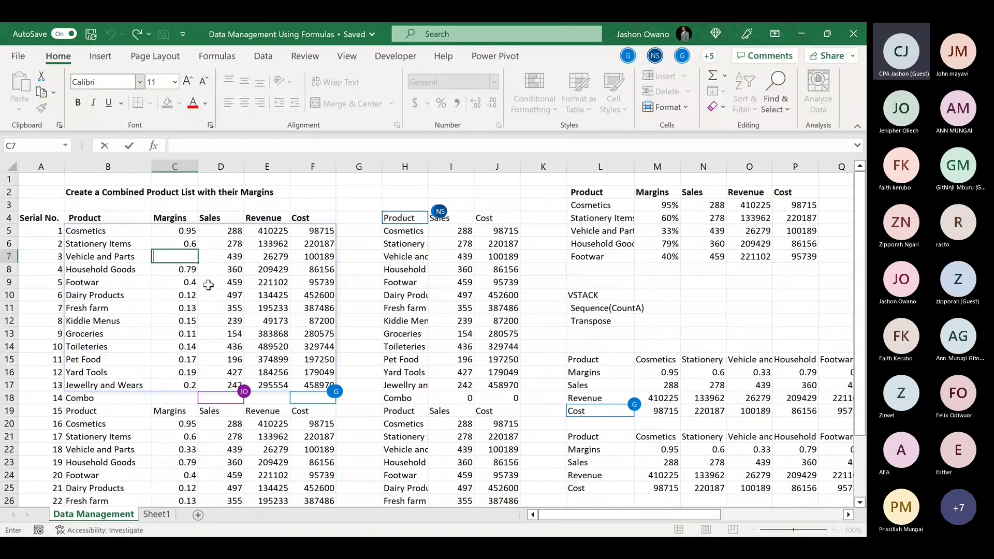
{"action": "type", "text": ".33"}
{"action": "key", "text": "Return"}
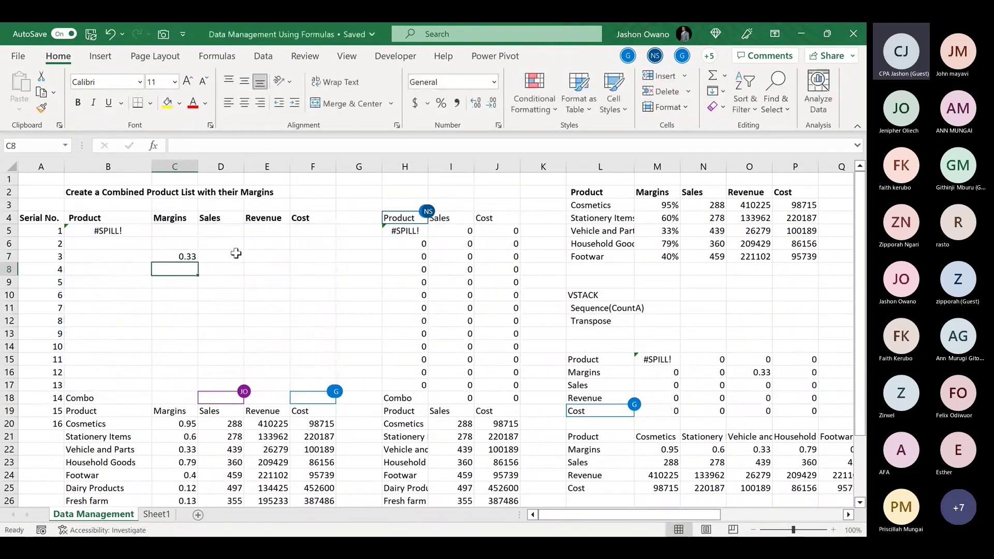
{"action": "key", "text": "ctrl+z"}
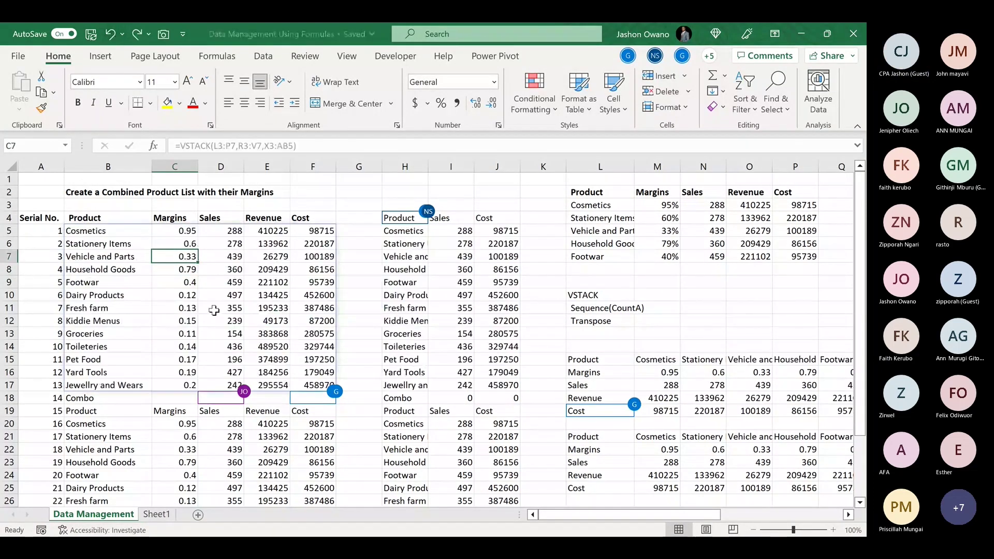
Set the Vehicle and Parts sales in source table cell N5 to 600, and return to the CHOOSECOLS cell H4
{"action": "left_click", "coordinate": [186, 295]}
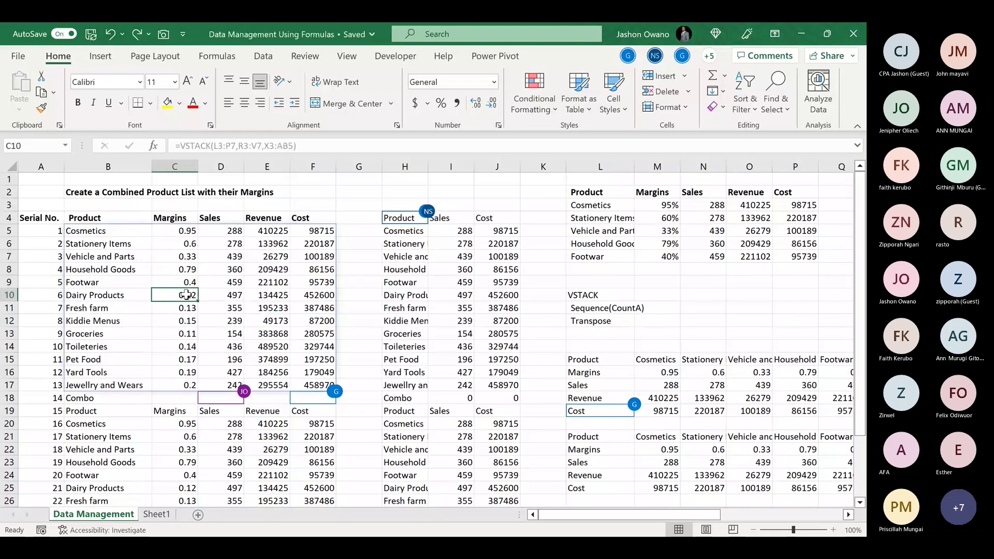
{"action": "left_click", "coordinate": [186, 256]}
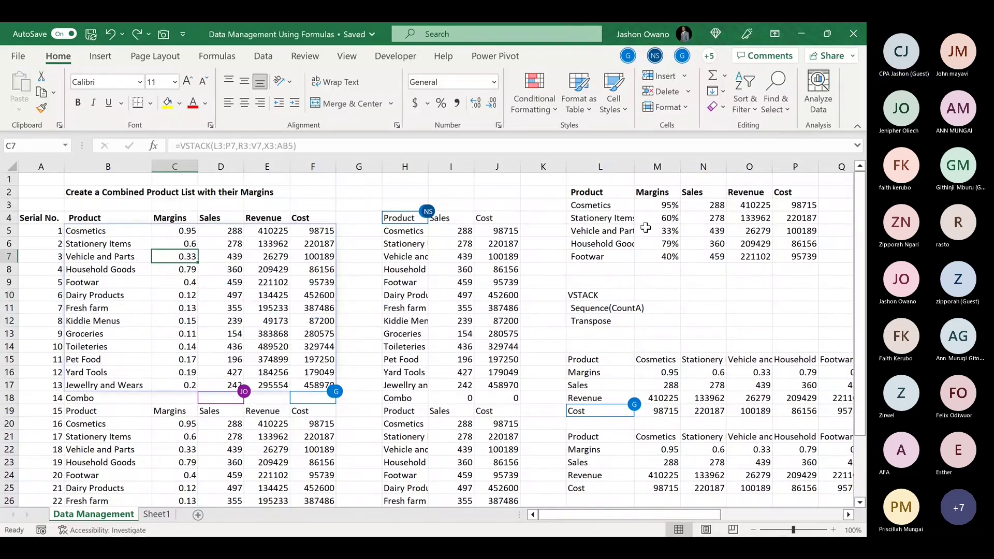
{"action": "left_click", "coordinate": [239, 257]}
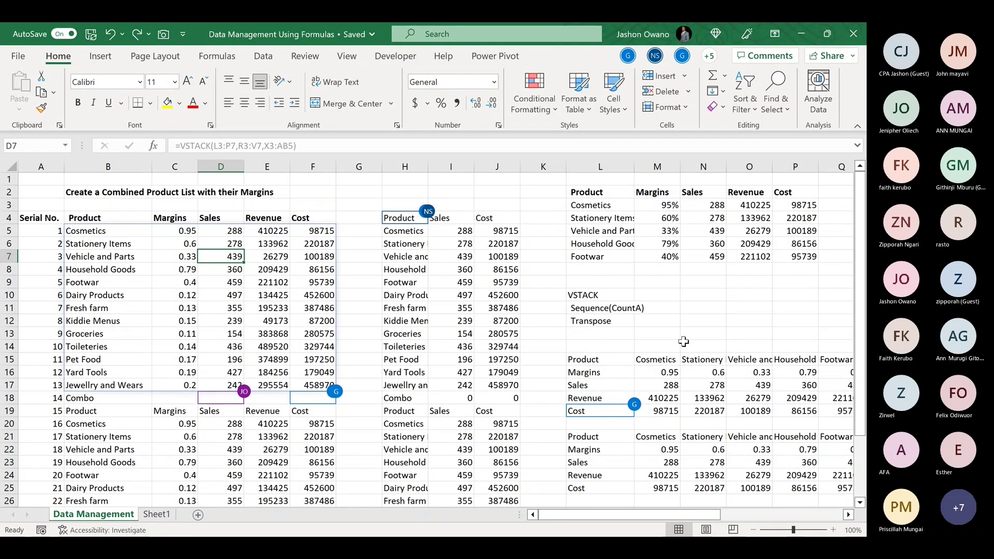
{"action": "left_click", "coordinate": [708, 207]}
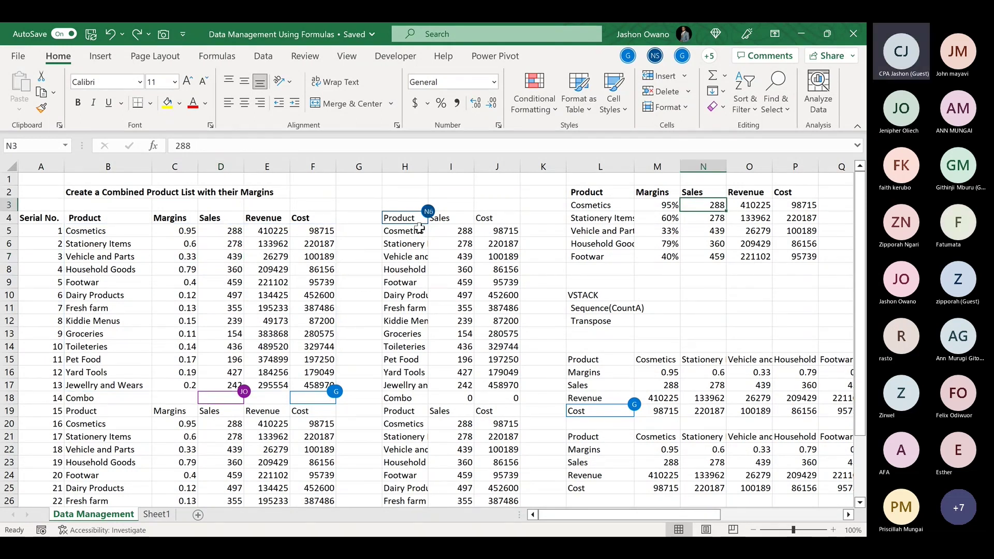
{"action": "left_click", "coordinate": [712, 230]}
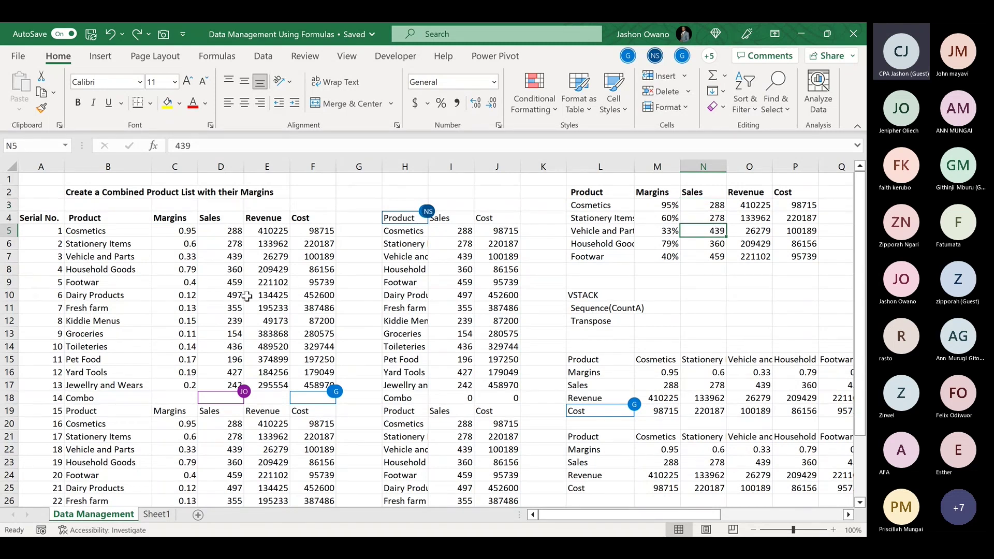
{"action": "left_click", "coordinate": [211, 257]}
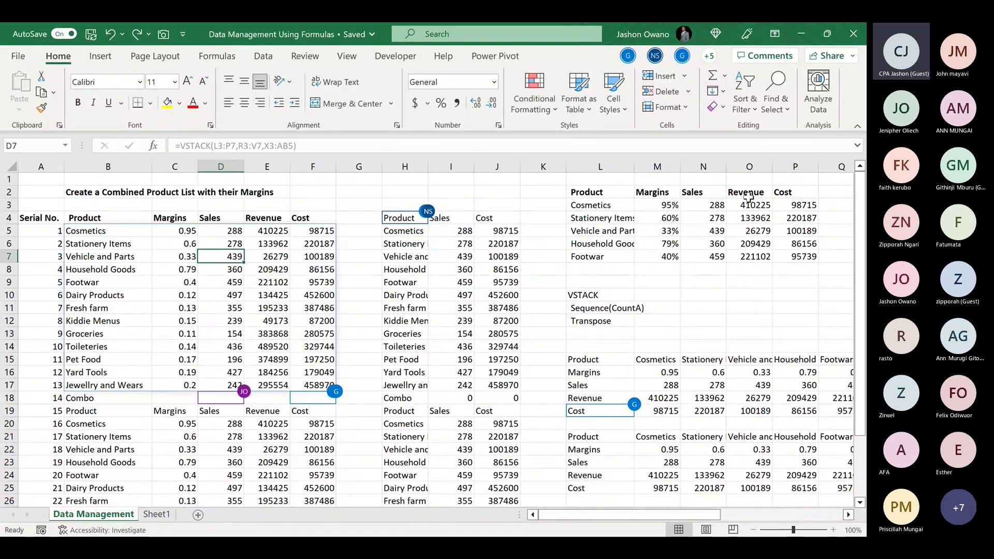
{"action": "left_click", "coordinate": [716, 231]}
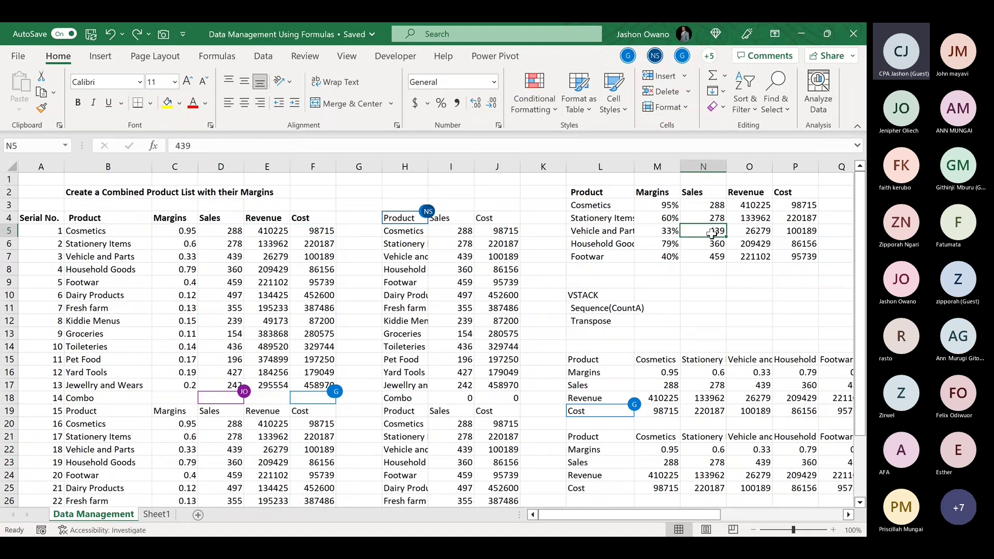
{"action": "type", "text": "600"}
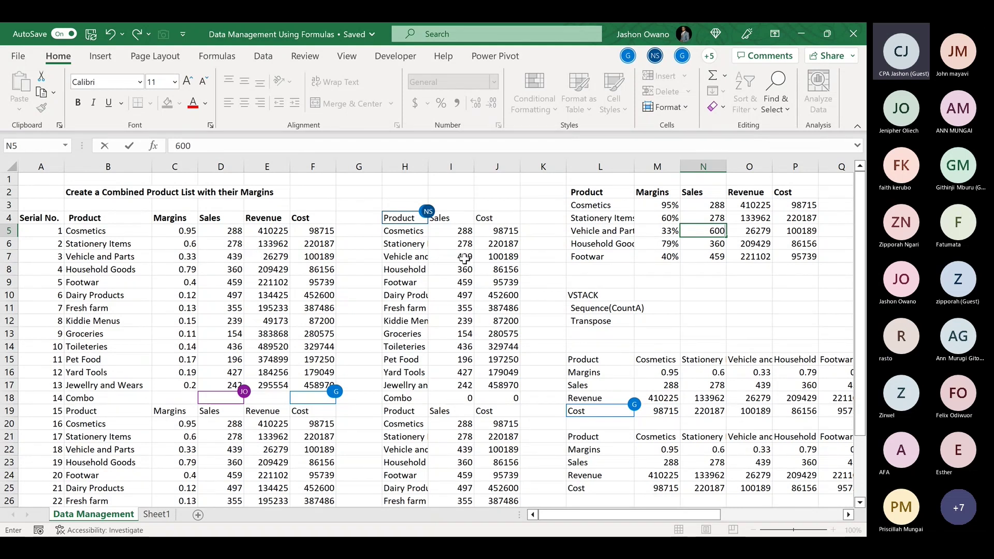
{"action": "key", "text": "Return"}
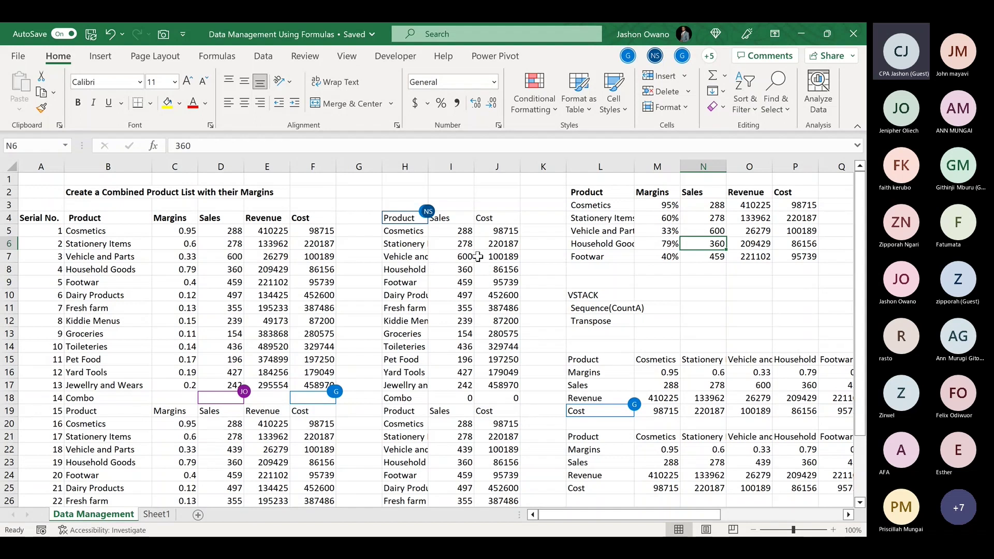
{"action": "left_click", "coordinate": [396, 336]}
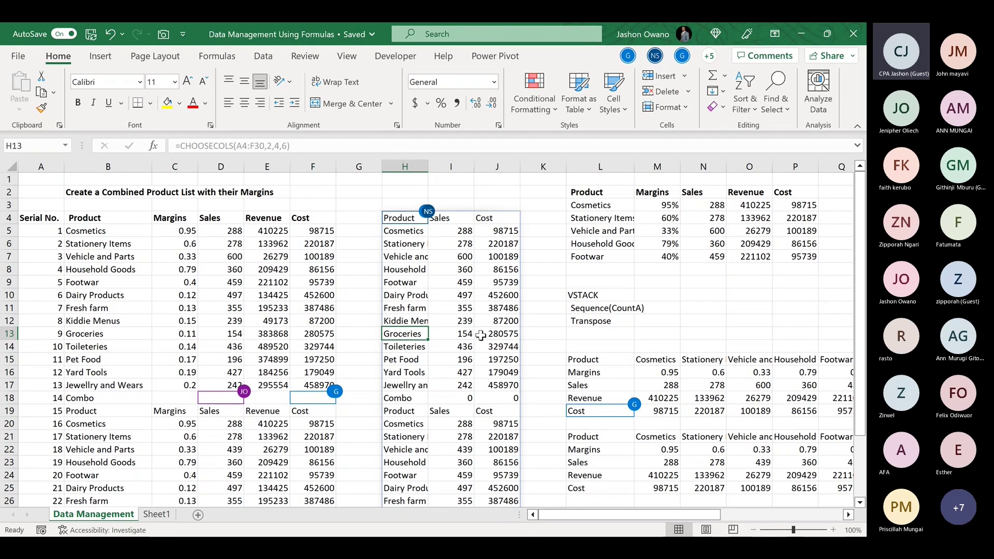
{"action": "left_click", "coordinate": [393, 217]}
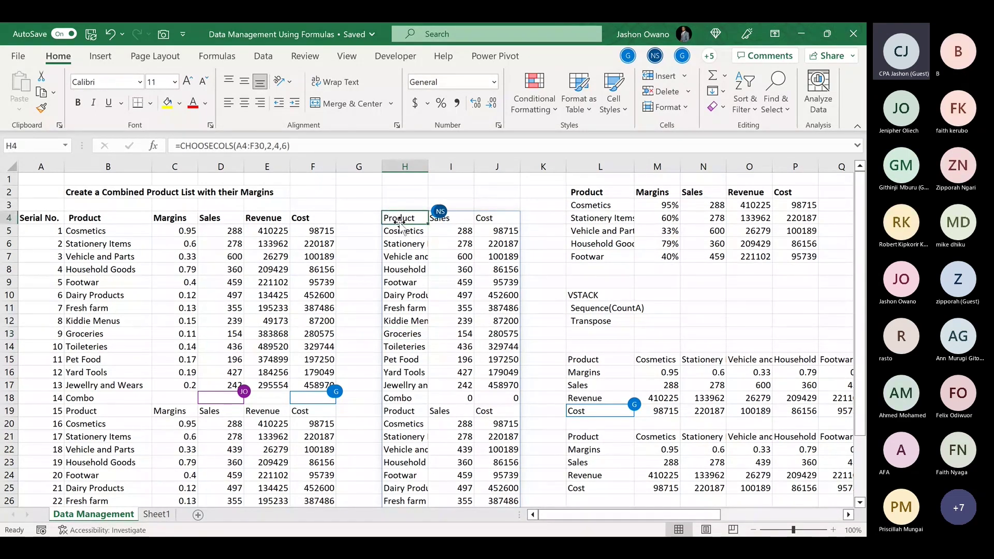
Clear the contents of columns H to J, removing the existing column extract beside the product table
{"action": "left_click_drag", "start_coordinate": [405, 166], "coordinate": [511, 163]}
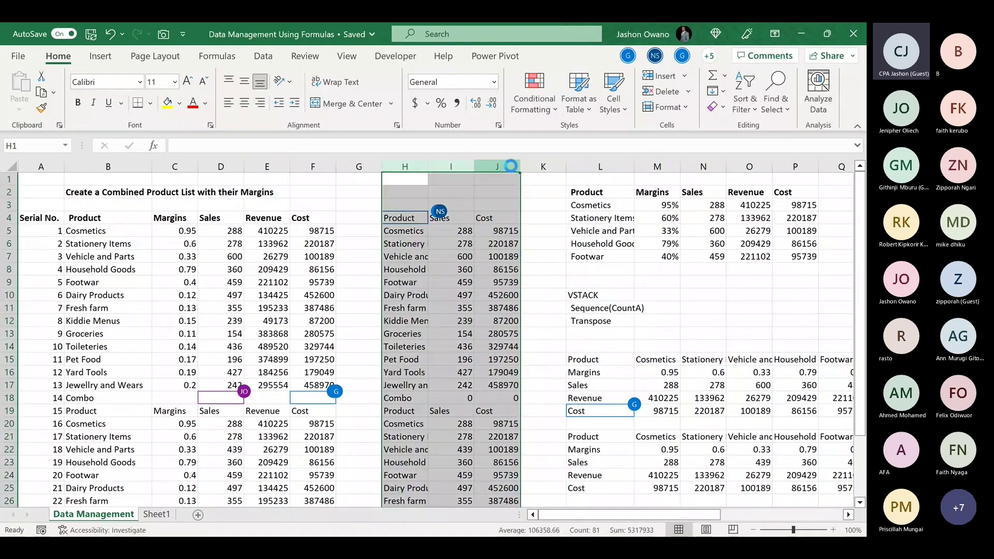
{"action": "key", "text": "Delete"}
{"action": "left_click", "coordinate": [457, 234]}
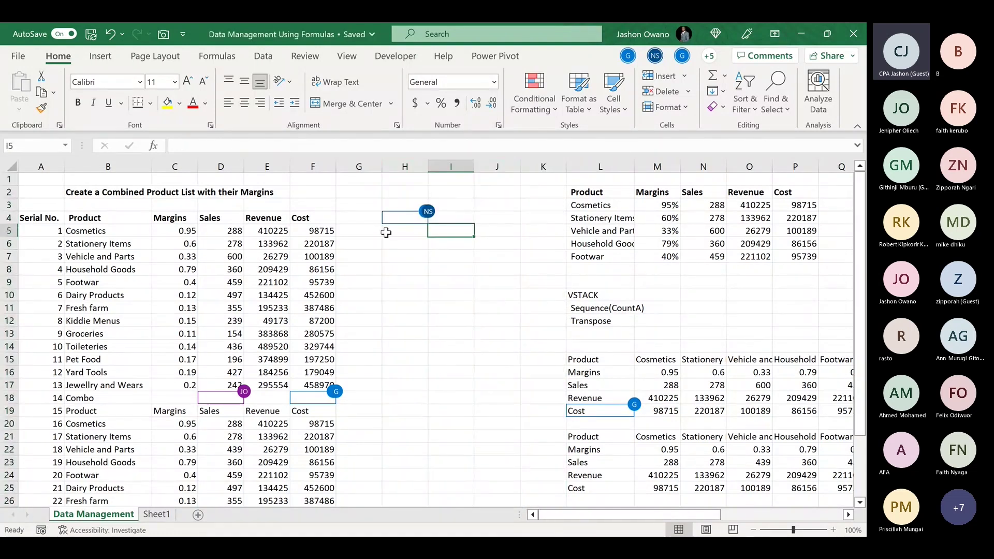
Enter =CHOOSECOLS(A4:F32,2,4,6) in cell H4 to extract the Product, Sales and Cost columns
{"action": "left_click", "coordinate": [396, 217]}
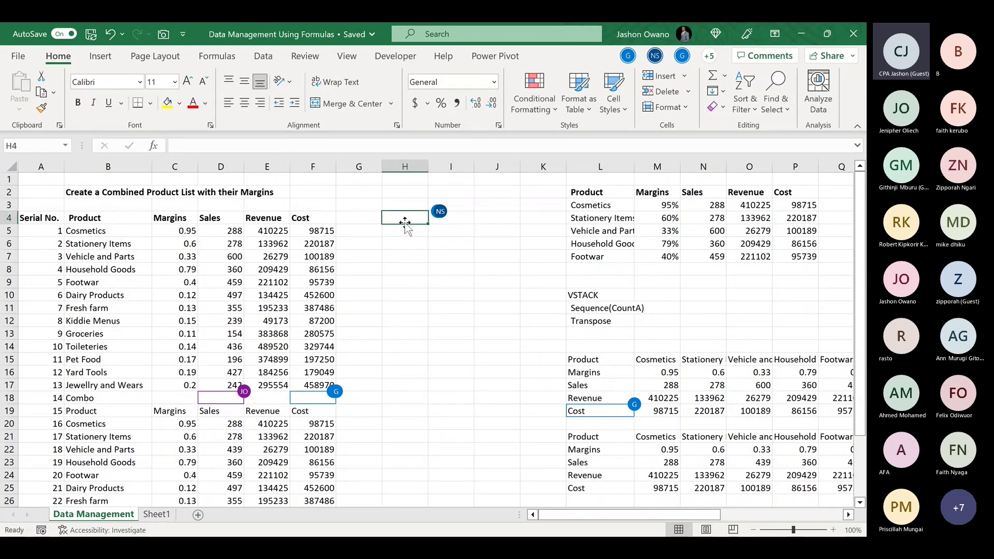
{"action": "type", "text": "="}
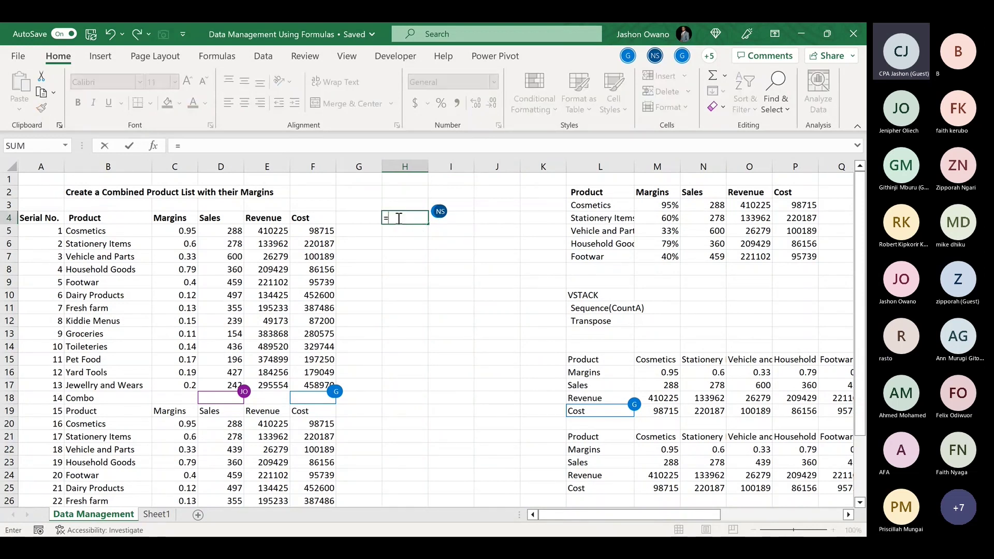
{"action": "type", "text": "choos"}
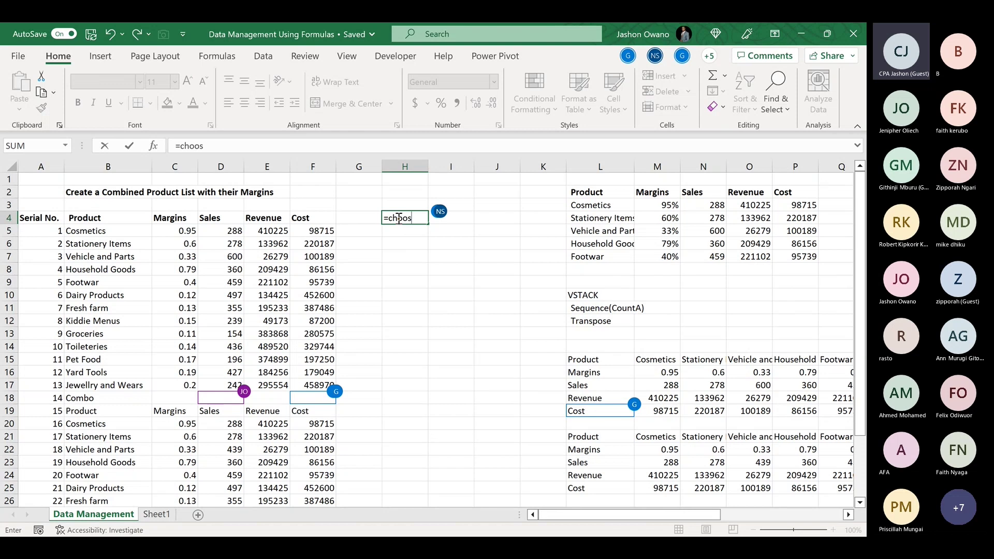
{"action": "key", "text": "Tab"}
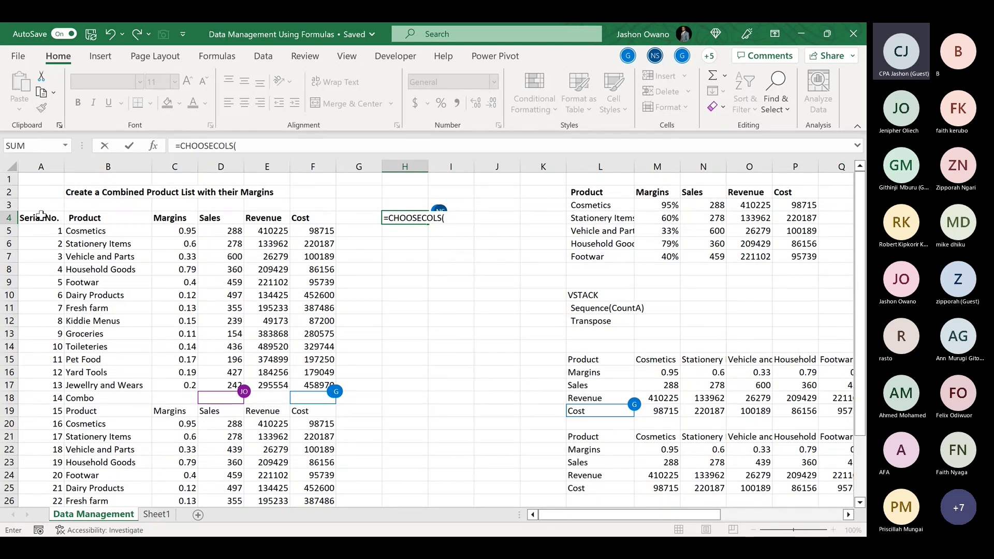
{"action": "left_click", "coordinate": [41, 216]}
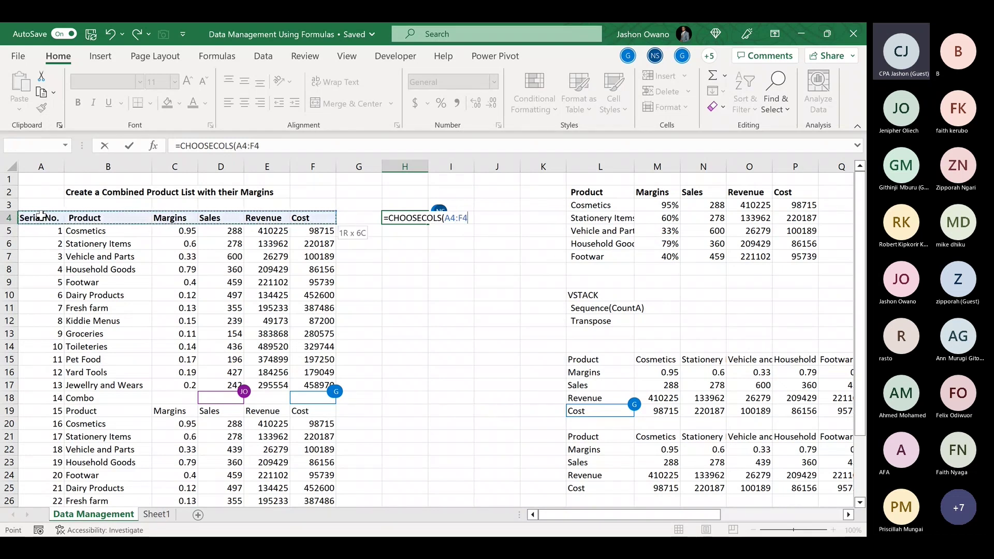
{"action": "key", "text": "ctrl+shift+Down"}
{"action": "key", "text": "ctrl+shift+Right"}
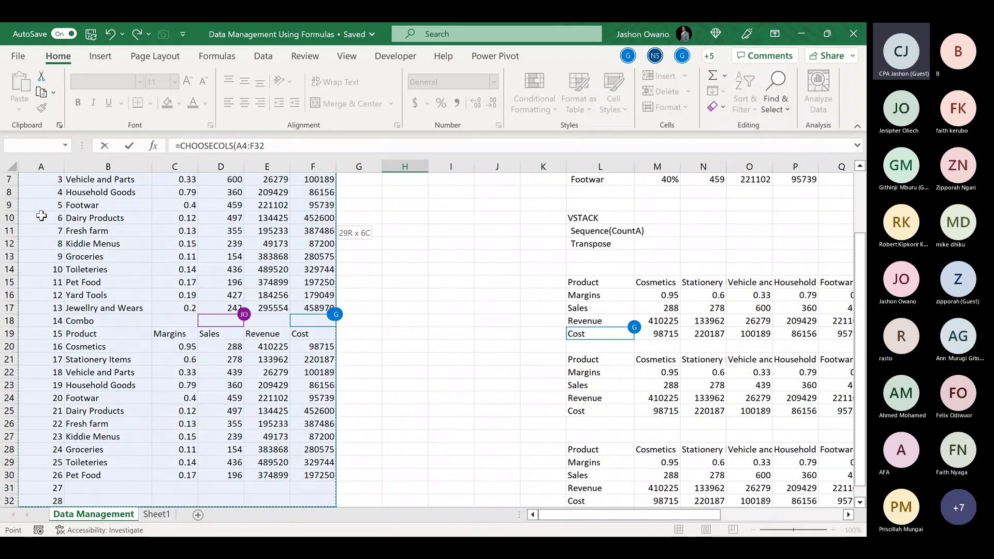
{"action": "scroll", "coordinate": [42, 216], "scroll_direction": "up", "scroll_amount": 2}
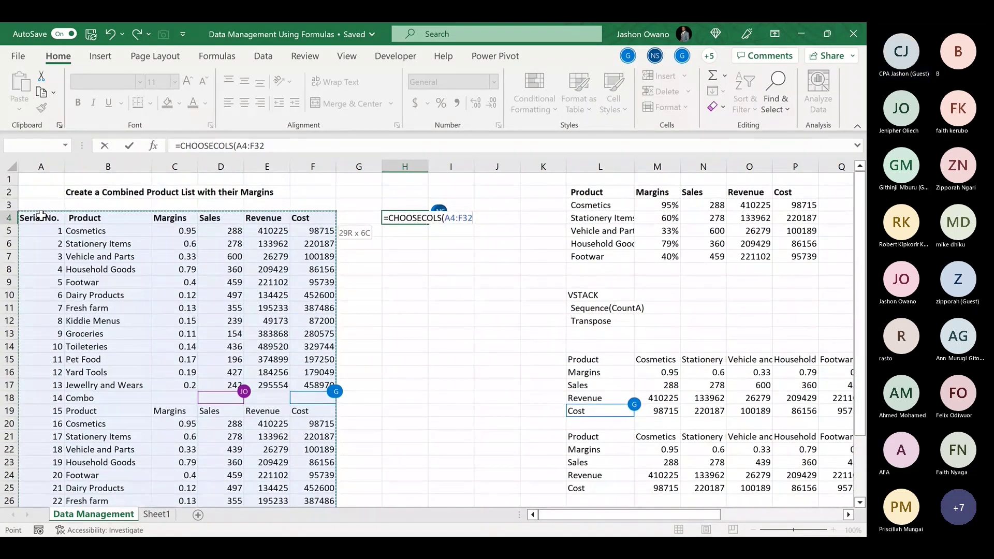
{"action": "type", "text": ","}
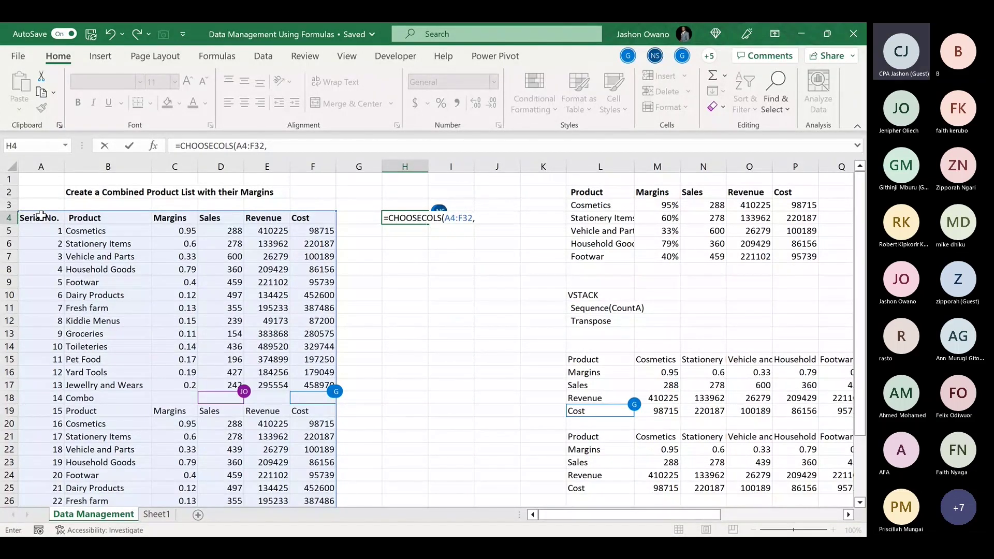
{"action": "type", "text": "2,4,6"}
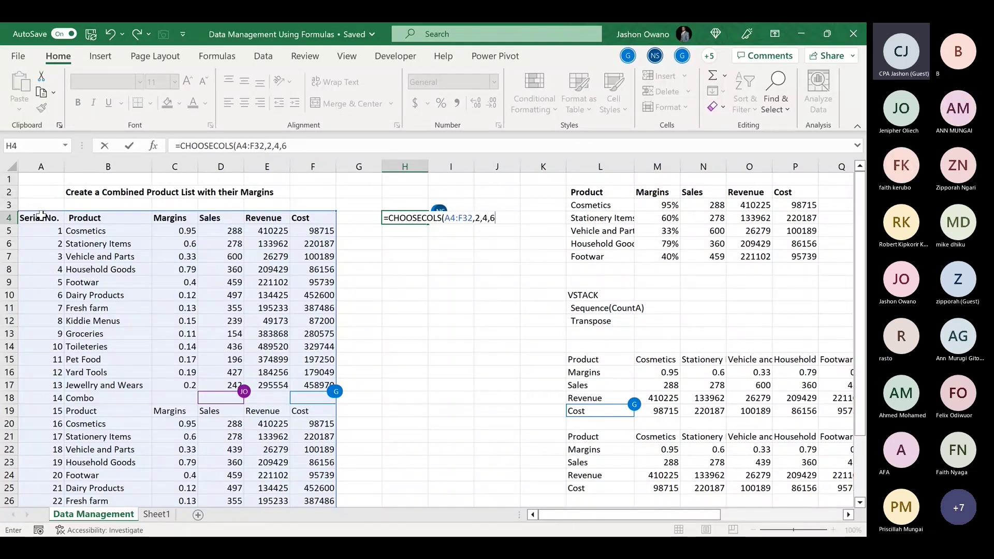
{"action": "key", "text": "Return"}
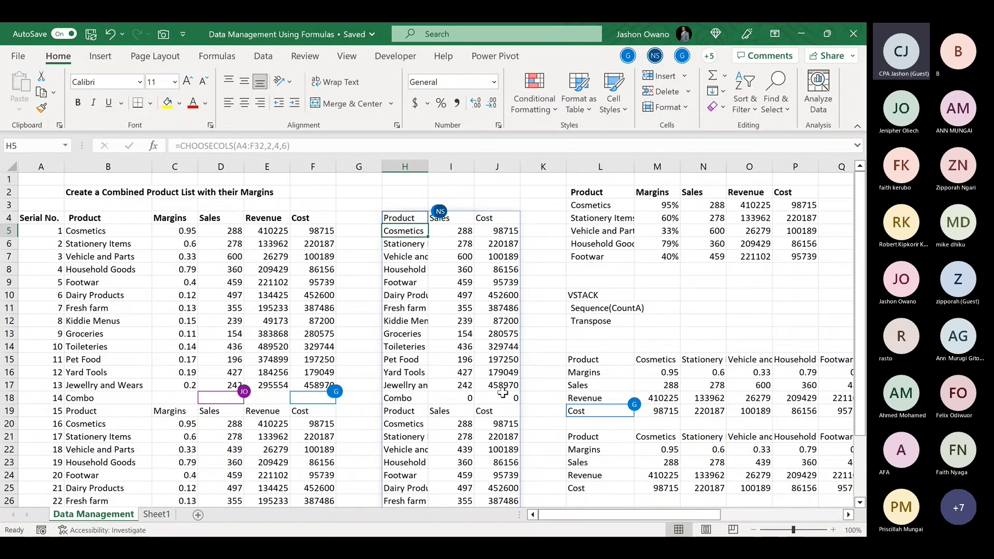
Insert two blank columns before column H, ahead of the extracted Product, Sales and Cost list
{"action": "left_click", "coordinate": [604, 332]}
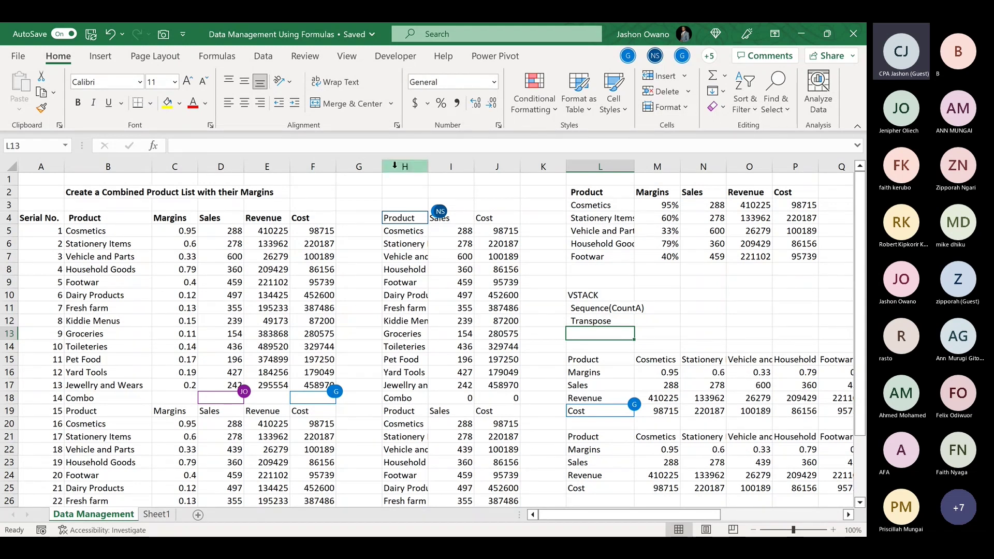
{"action": "left_click", "coordinate": [395, 166]}
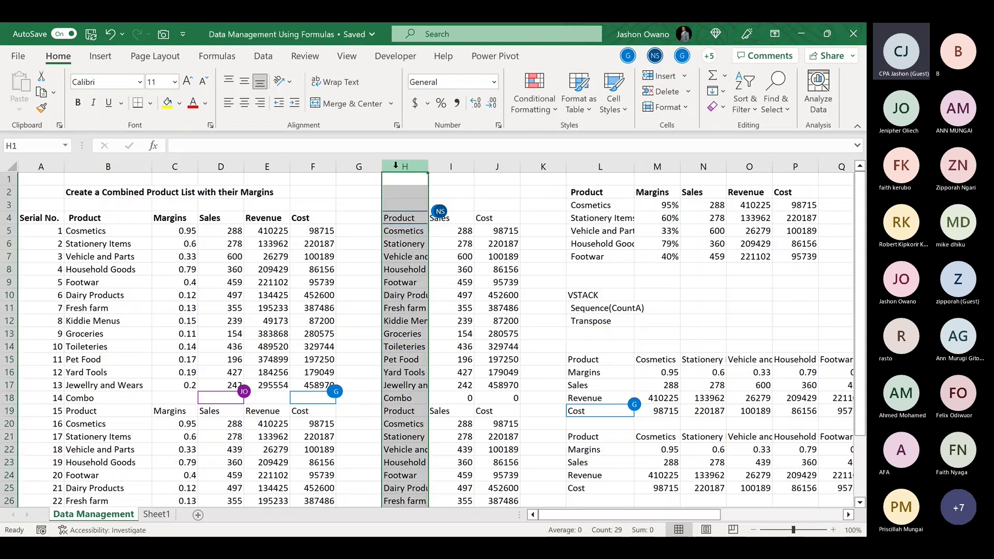
{"action": "left_click", "coordinate": [395, 166]}
{"action": "key", "text": "ctrl+shift+plus"}
{"action": "key", "text": "ctrl+shift+plus"}
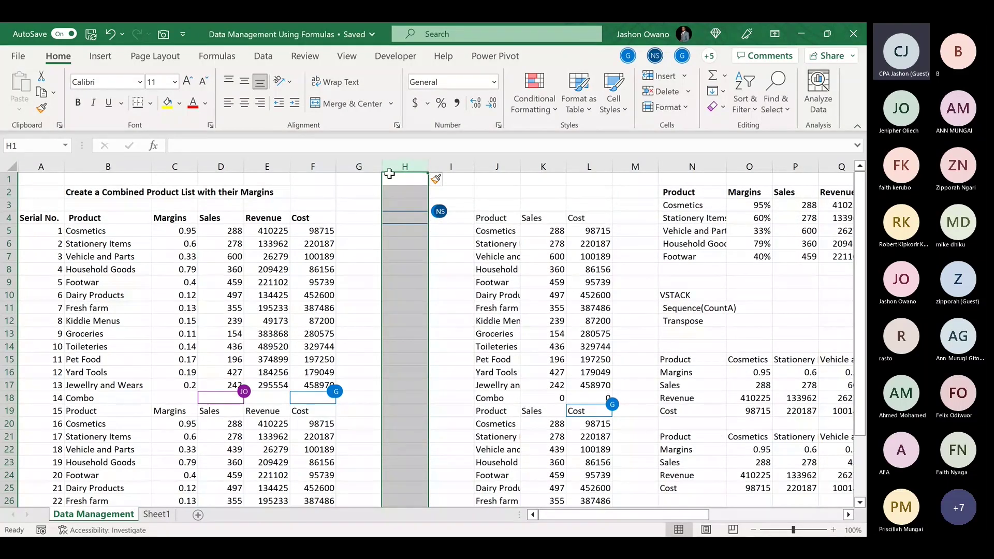
{"action": "left_click_drag", "start_coordinate": [364, 167], "coordinate": [407, 168]}
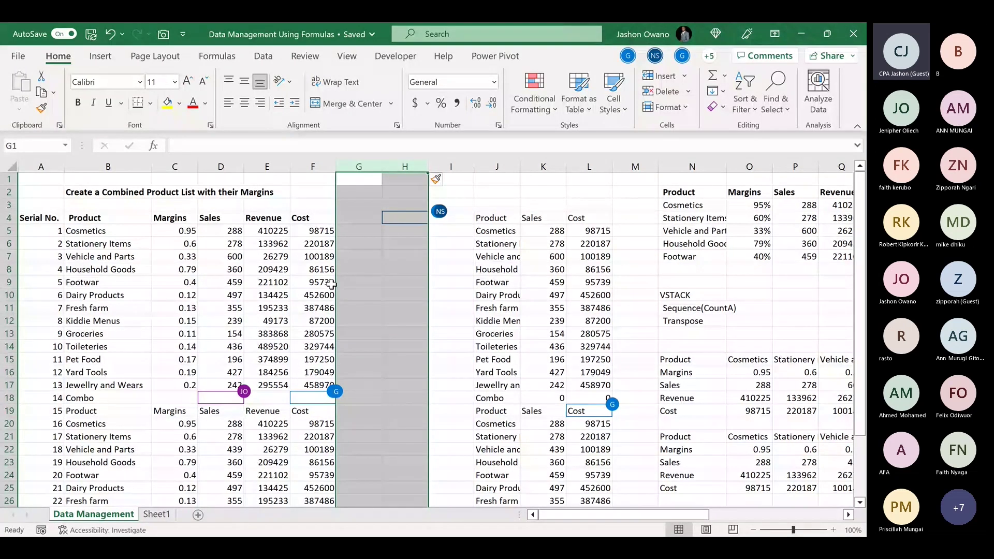
{"action": "left_click_drag", "start_coordinate": [40, 167], "coordinate": [323, 247]}
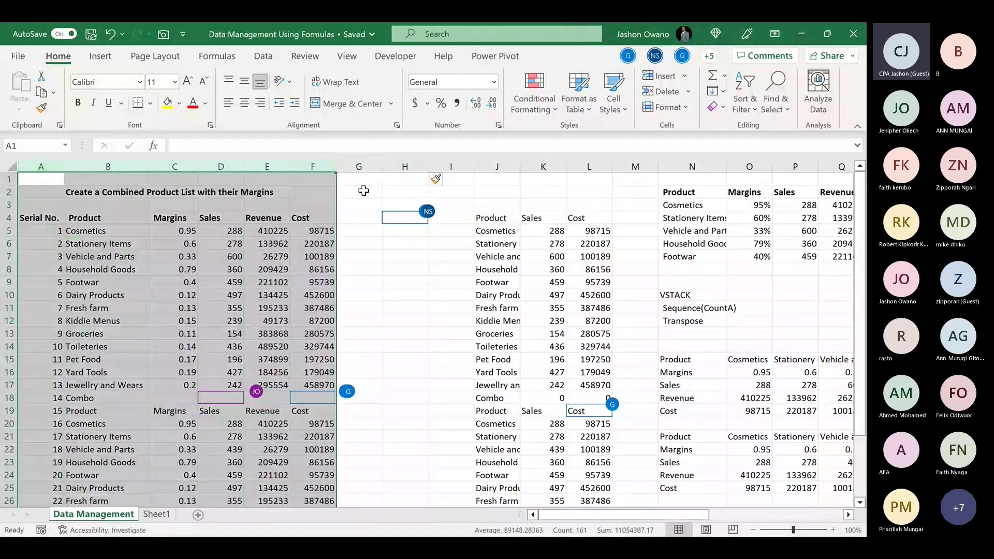
{"action": "left_click", "coordinate": [362, 191]}
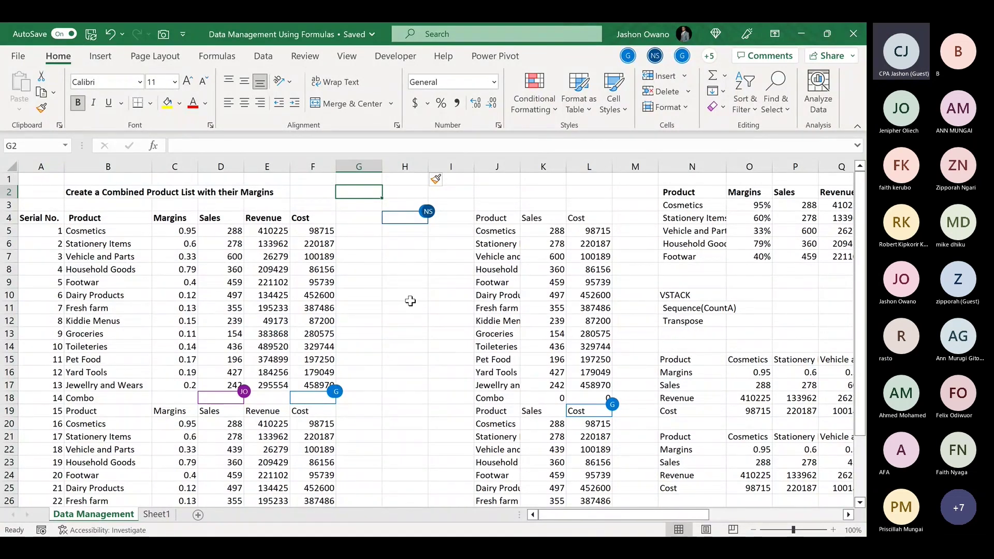
{"action": "left_click_drag", "start_coordinate": [88, 231], "coordinate": [324, 381]}
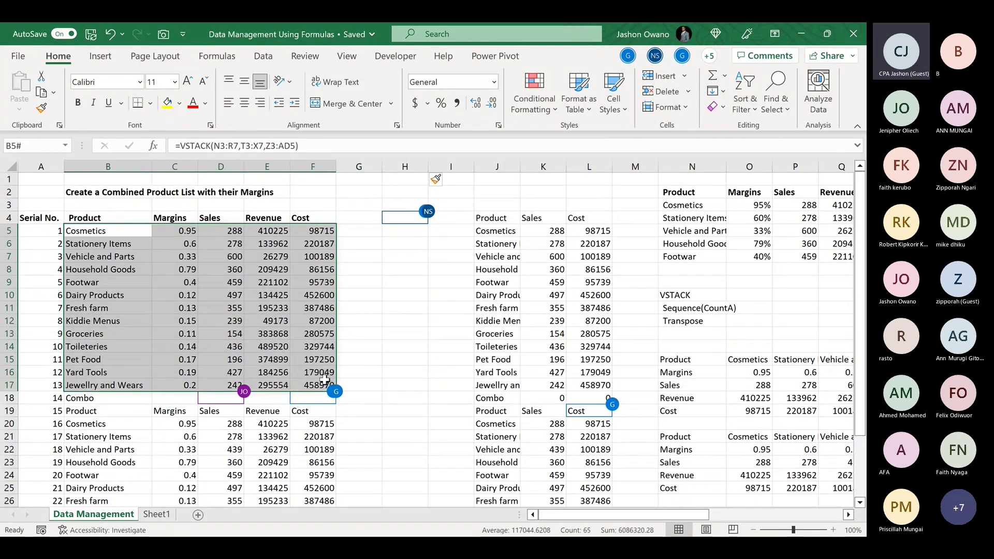
{"action": "left_click", "coordinate": [361, 285]}
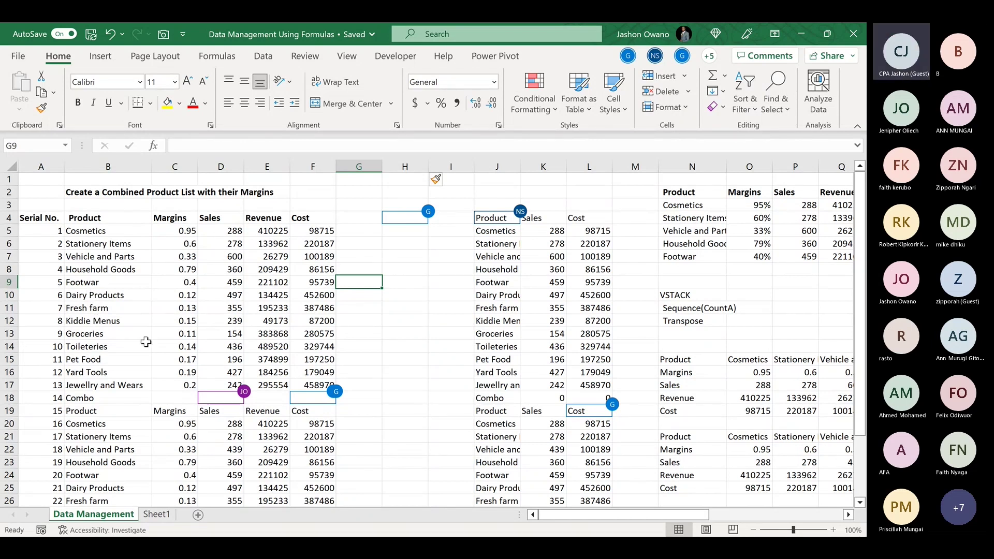
{"action": "left_click_drag", "start_coordinate": [69, 268], "coordinate": [328, 273]}
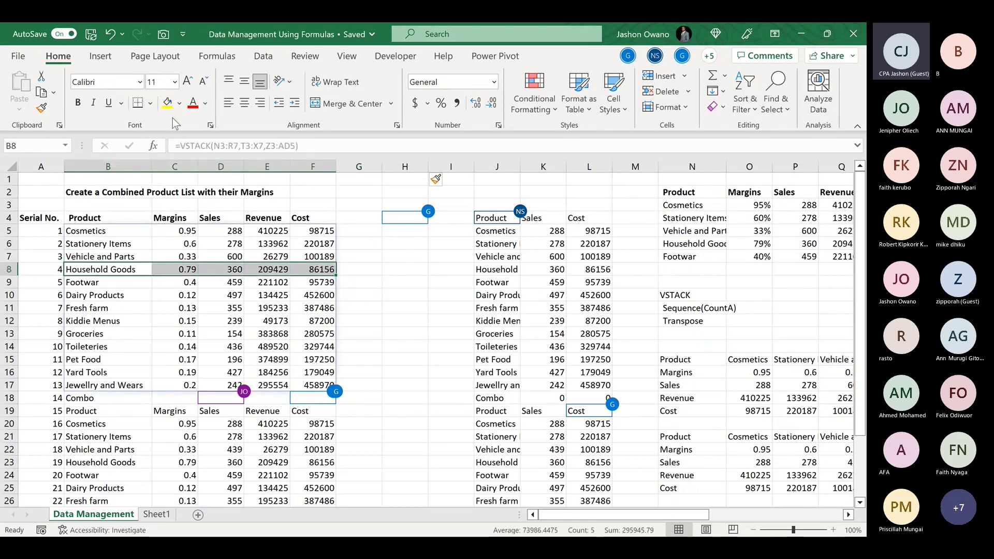
{"action": "left_click", "coordinate": [122, 104]}
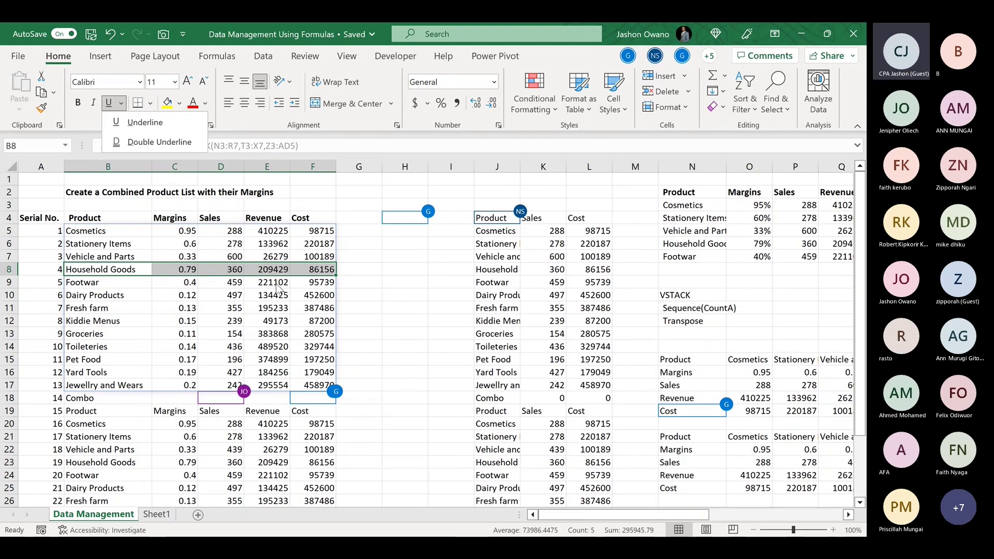
{"action": "left_click", "coordinate": [373, 263]}
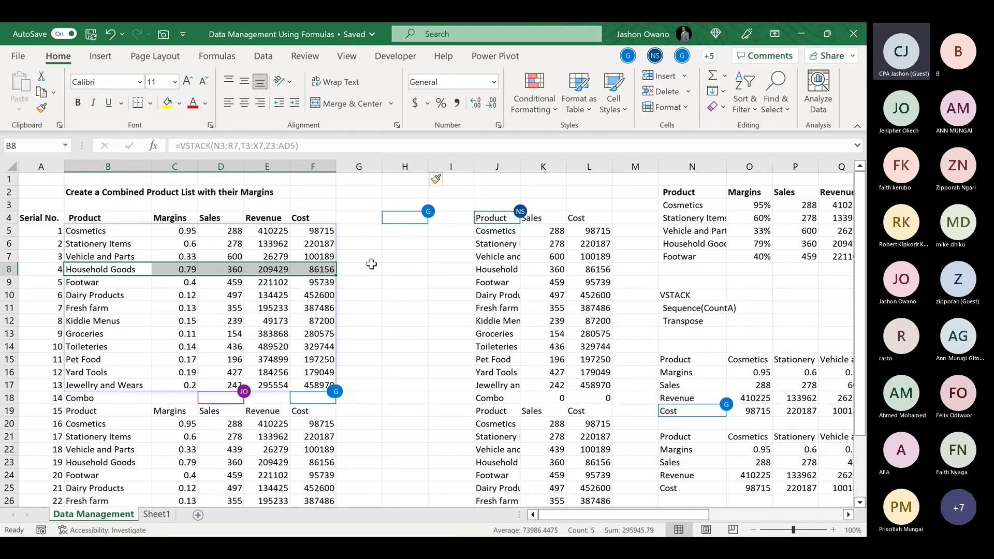
{"action": "left_click", "coordinate": [369, 223]}
{"action": "left_click", "coordinate": [369, 233]}
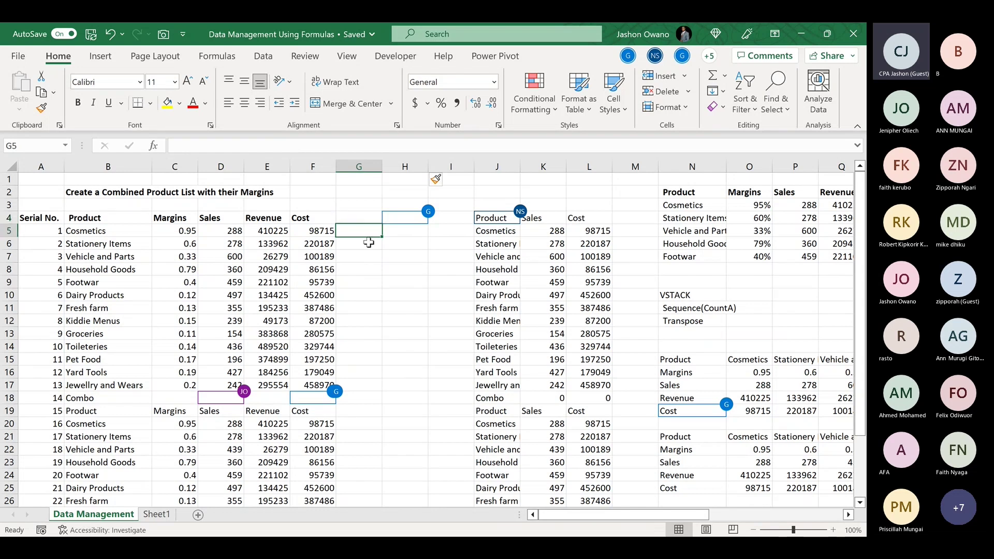
{"action": "left_click", "coordinate": [368, 245]}
{"action": "left_click", "coordinate": [367, 259]}
{"action": "left_click", "coordinate": [368, 269]}
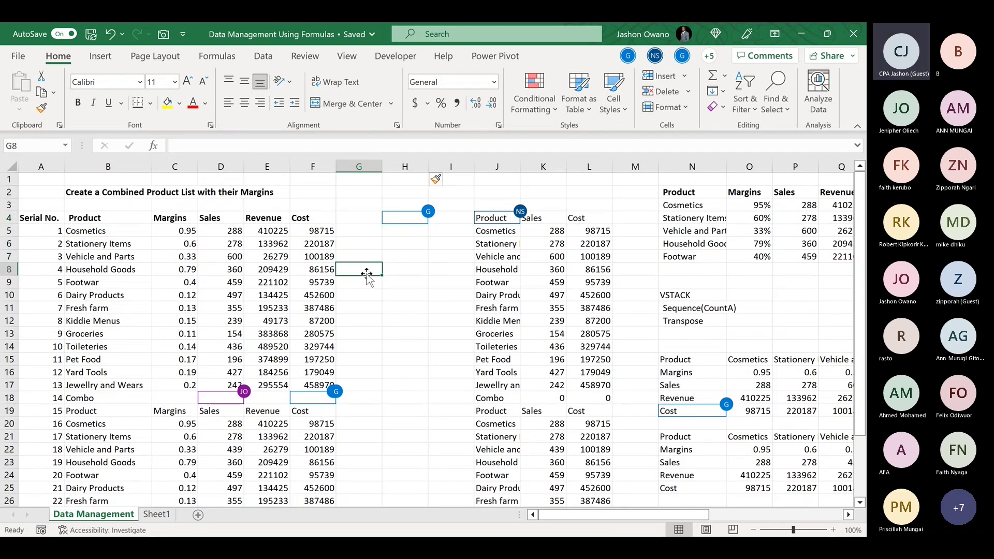
{"action": "left_click", "coordinate": [365, 283]}
{"action": "left_click", "coordinate": [365, 295]}
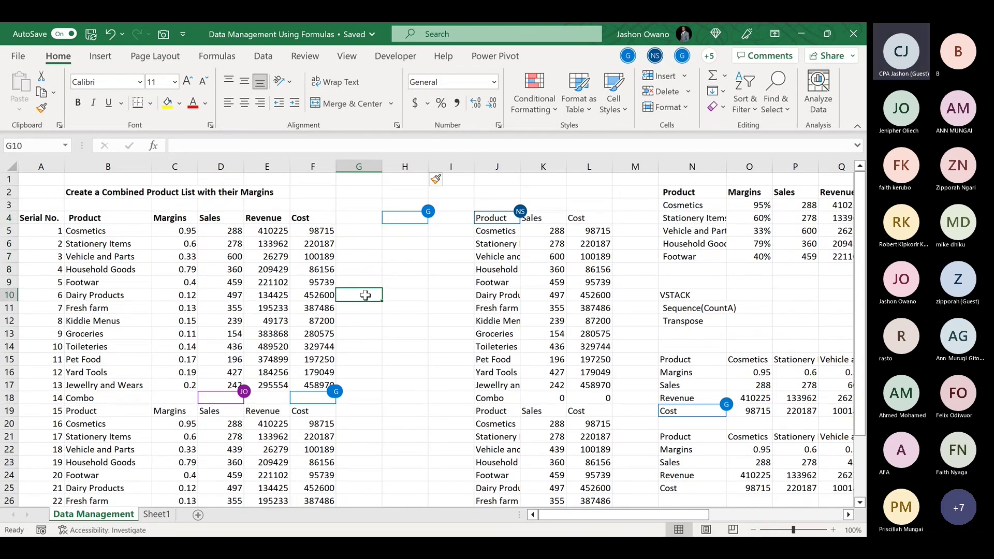
{"action": "left_click", "coordinate": [365, 321]}
{"action": "left_click", "coordinate": [366, 334]}
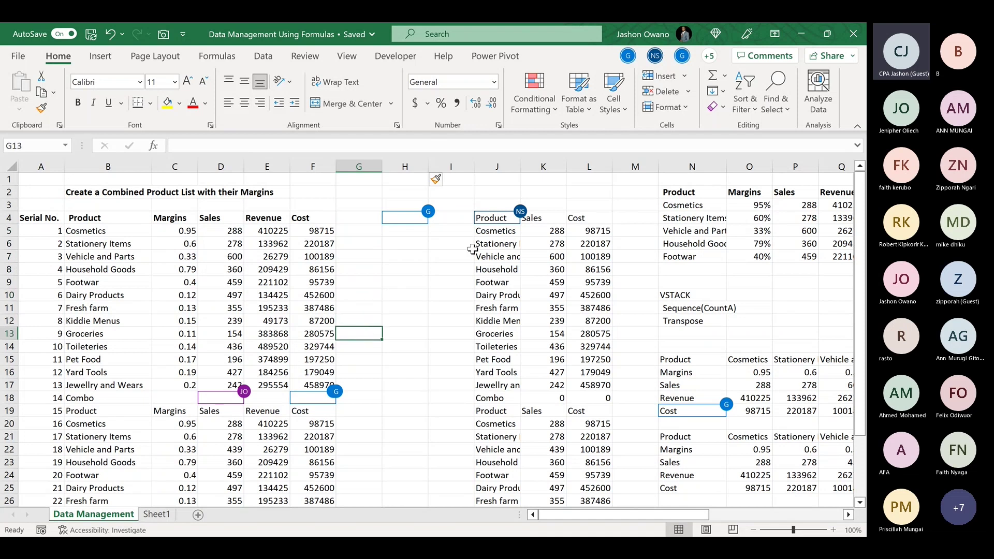
{"action": "left_click", "coordinate": [553, 115]}
{"action": "left_click", "coordinate": [553, 335]}
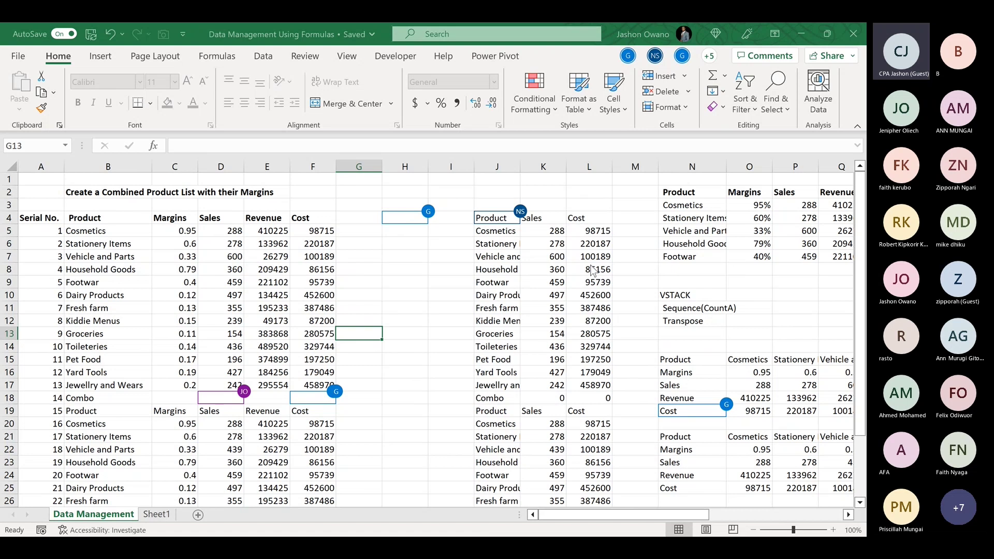
Add a check box form control in cell G5, next to the Cosmetics row of the combined product table
{"action": "left_click", "coordinate": [366, 231]}
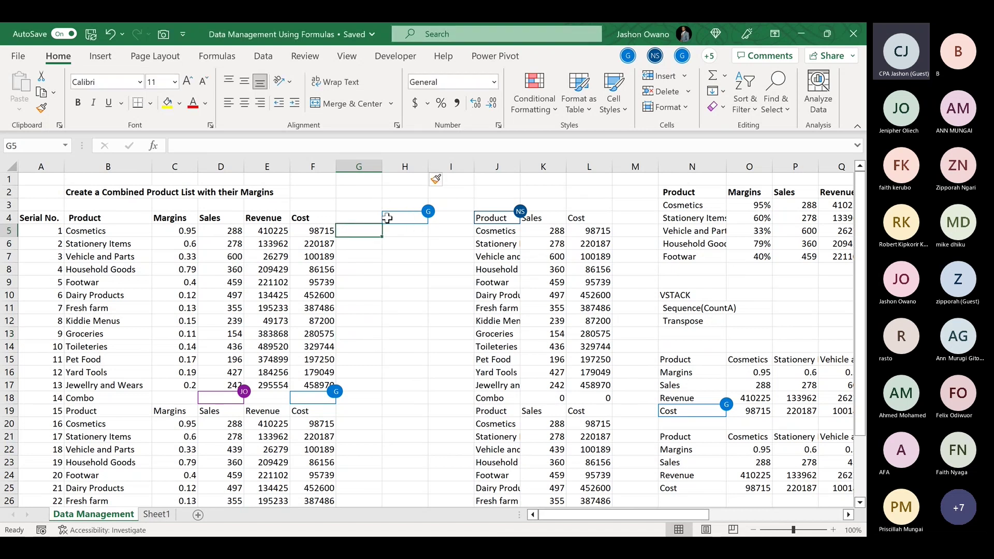
{"action": "left_click", "coordinate": [322, 231]}
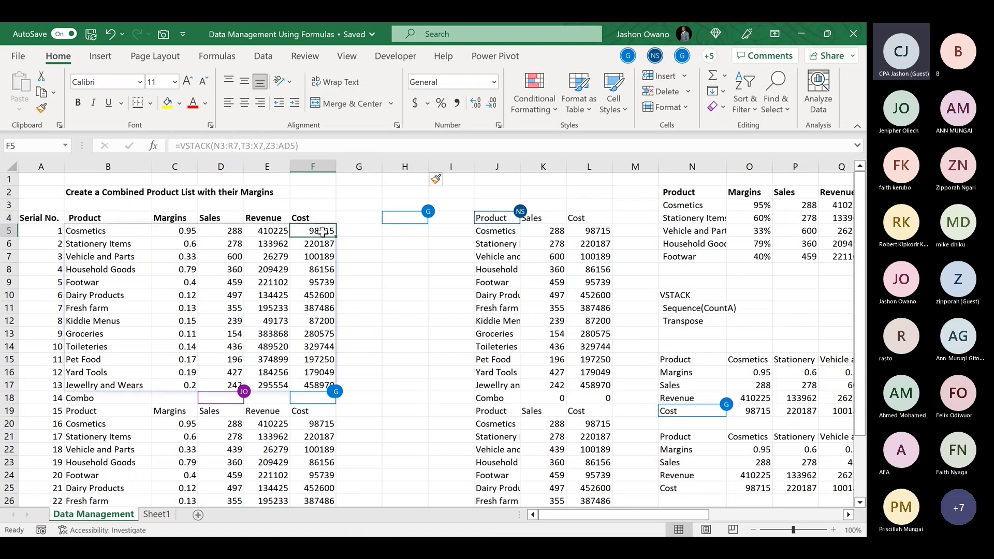
{"action": "left_click", "coordinate": [340, 234]}
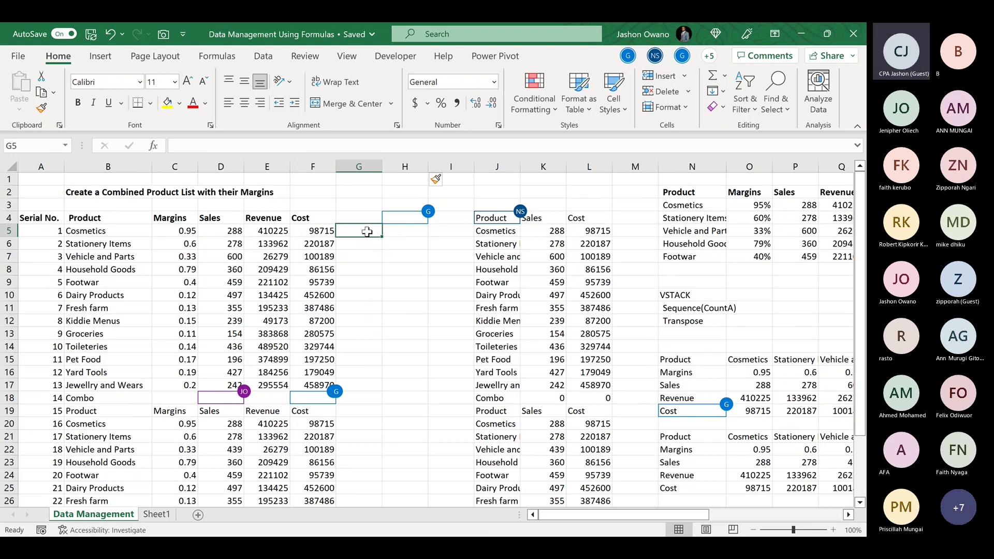
{"action": "left_click", "coordinate": [395, 56]}
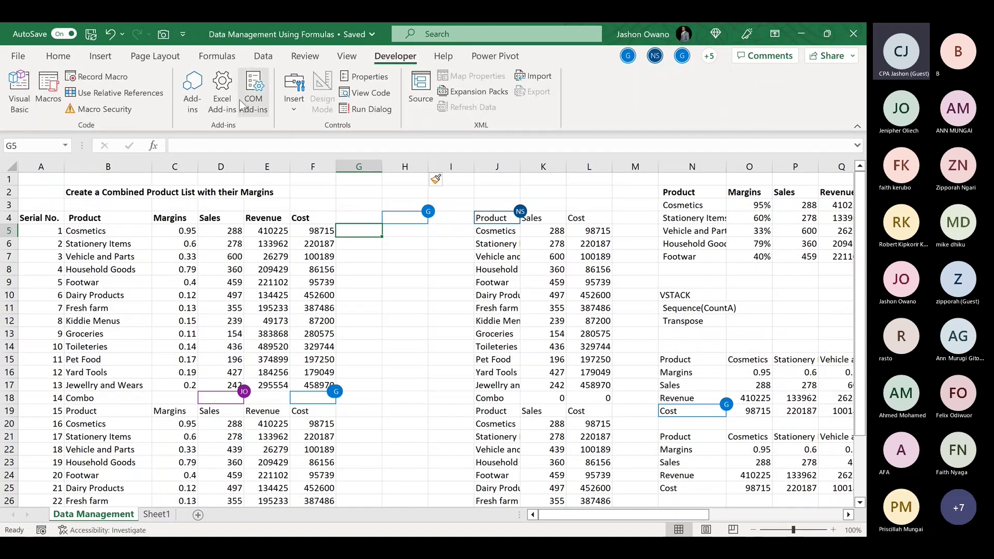
{"action": "left_click", "coordinate": [293, 98]}
{"action": "left_click", "coordinate": [315, 145]}
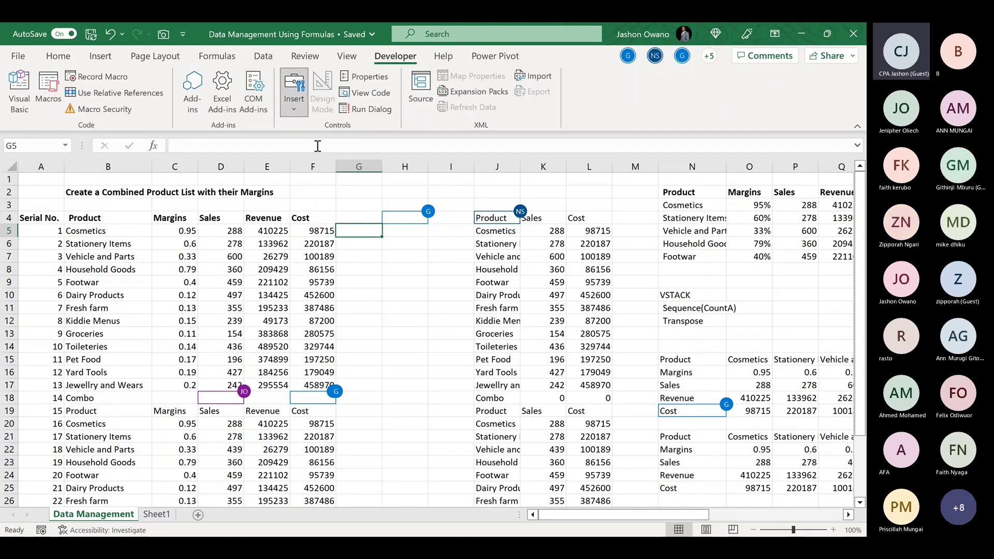
{"action": "left_click", "coordinate": [349, 226]}
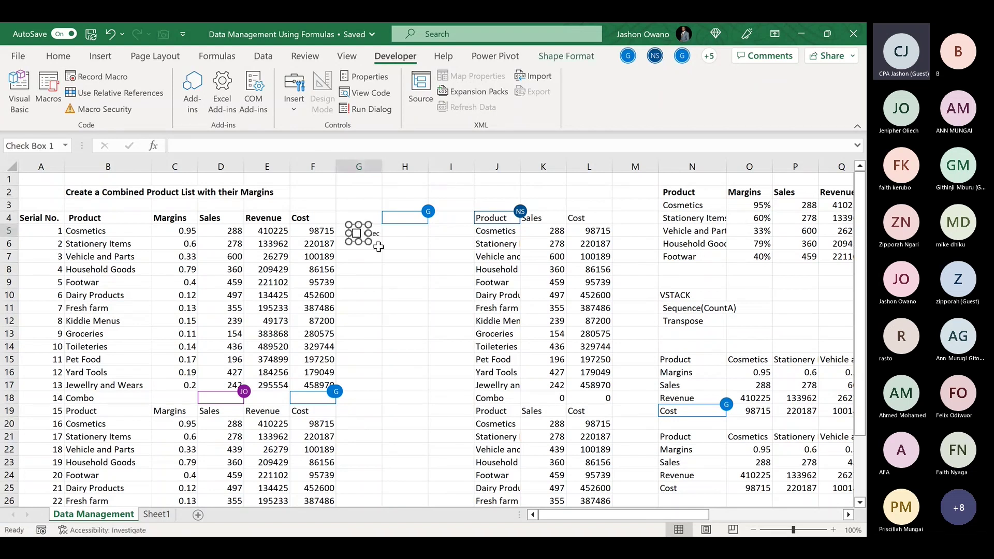
{"action": "left_click", "coordinate": [380, 267]}
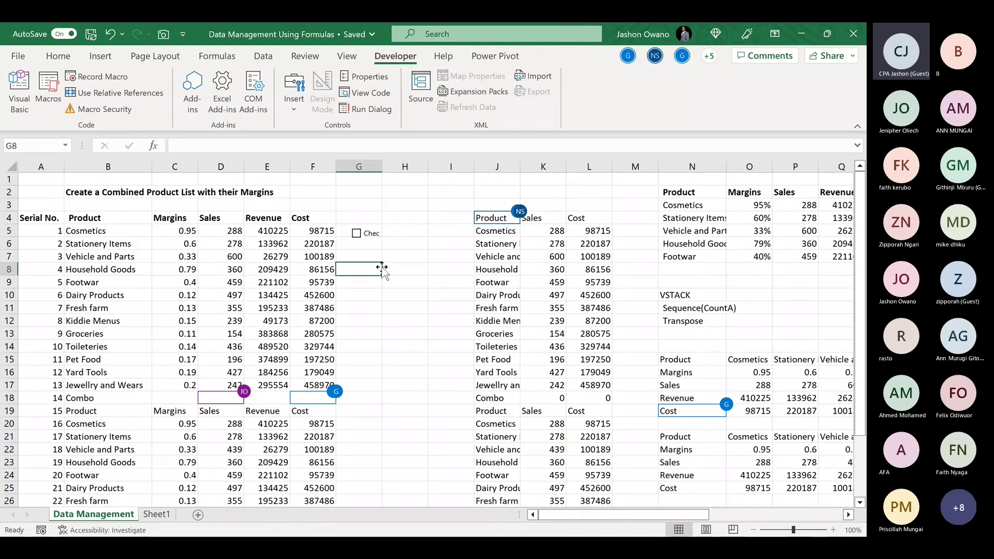
Test the new check box in G5 beside Cosmetics by switching it on and off, ending with it ticked
{"action": "left_click", "coordinate": [358, 238]}
{"action": "left_click", "coordinate": [357, 234]}
{"action": "left_click", "coordinate": [358, 237]}
{"action": "left_click", "coordinate": [359, 237]}
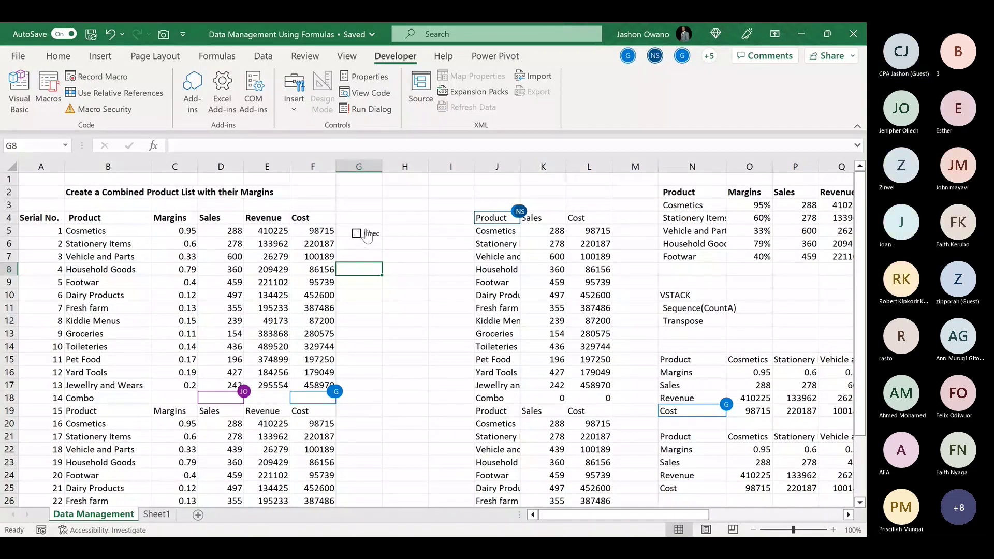
{"action": "left_click", "coordinate": [368, 237]}
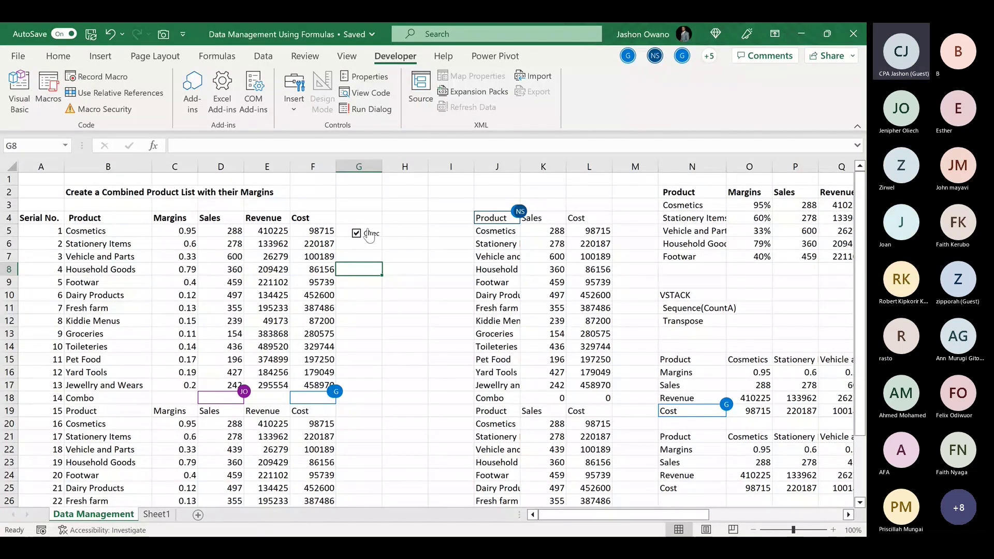
Link the Cosmetics check box to cell G1 and toggle it to test the link
{"action": "right_click", "coordinate": [369, 237]}
{"action": "left_click", "coordinate": [434, 385]}
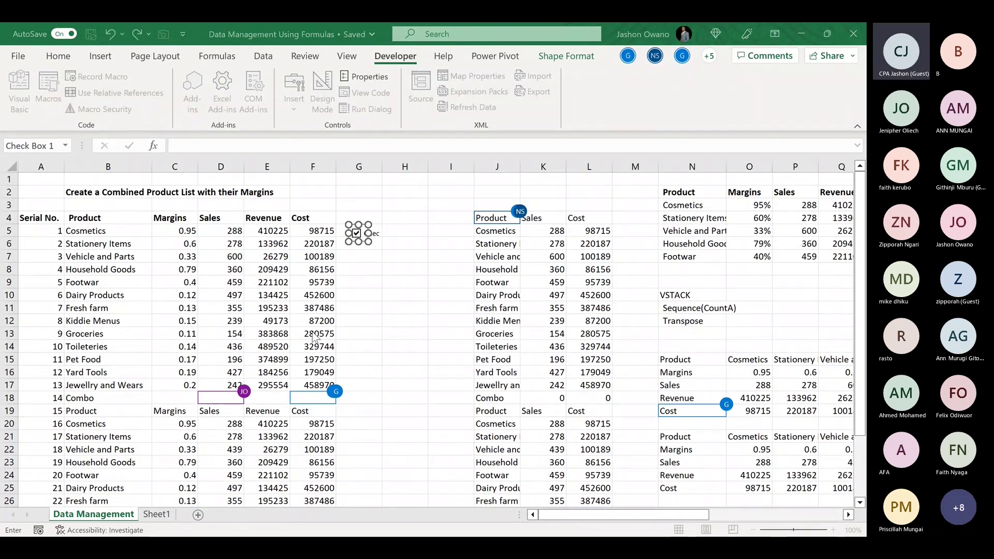
{"action": "type", "text": "=G1"}
{"action": "key", "text": "Return"}
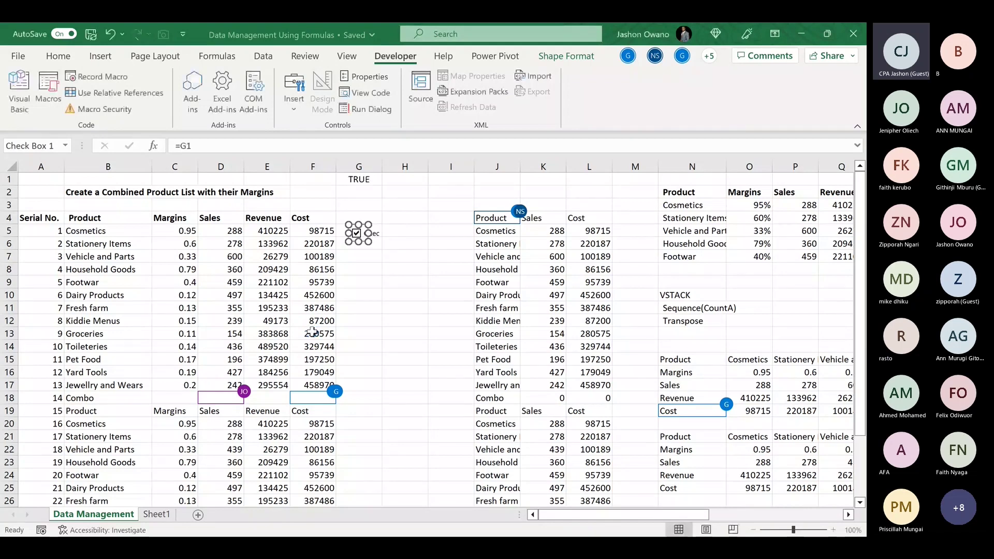
{"action": "left_click", "coordinate": [405, 283]}
{"action": "left_click", "coordinate": [356, 234]}
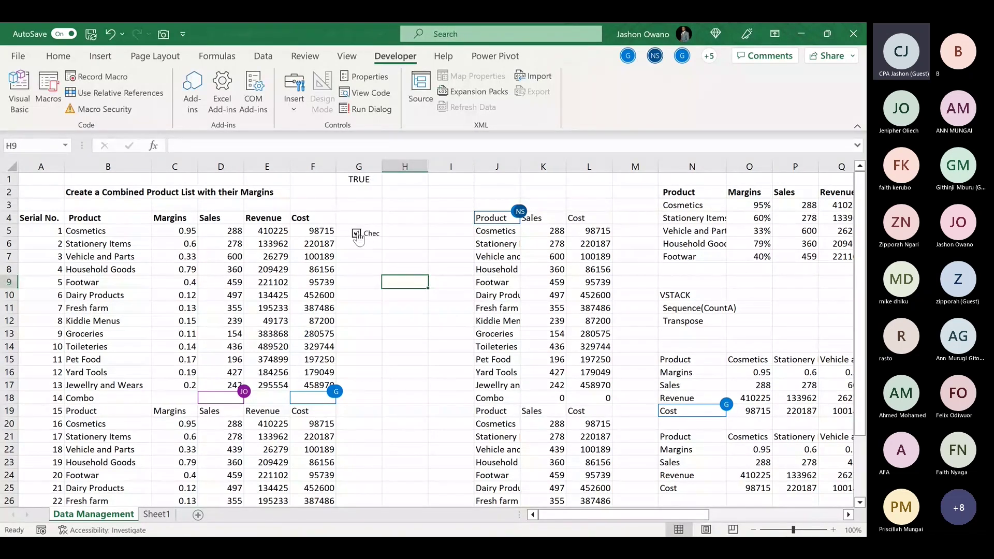
{"action": "left_click", "coordinate": [357, 236]}
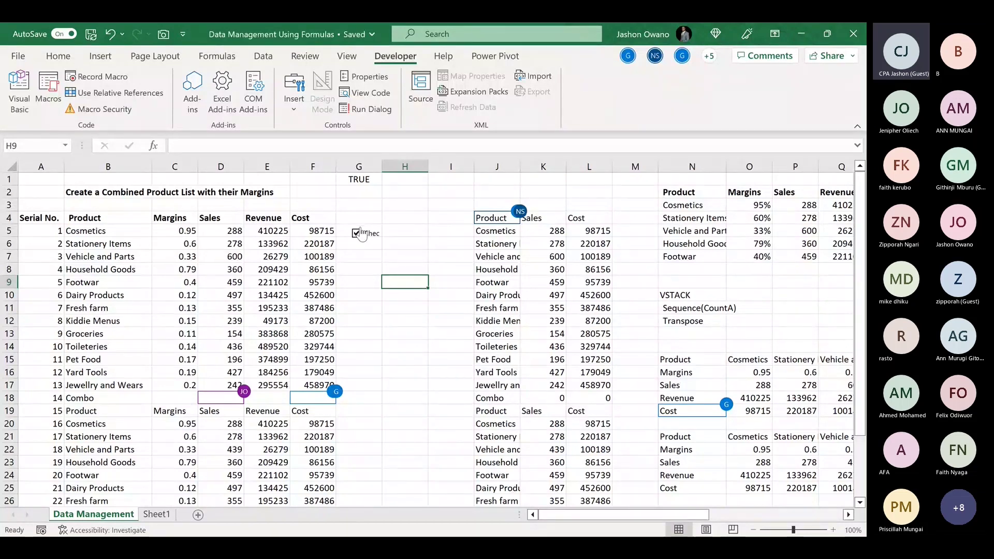
Change the Cosmetics check box's cell link to G5
{"action": "right_click", "coordinate": [362, 235]}
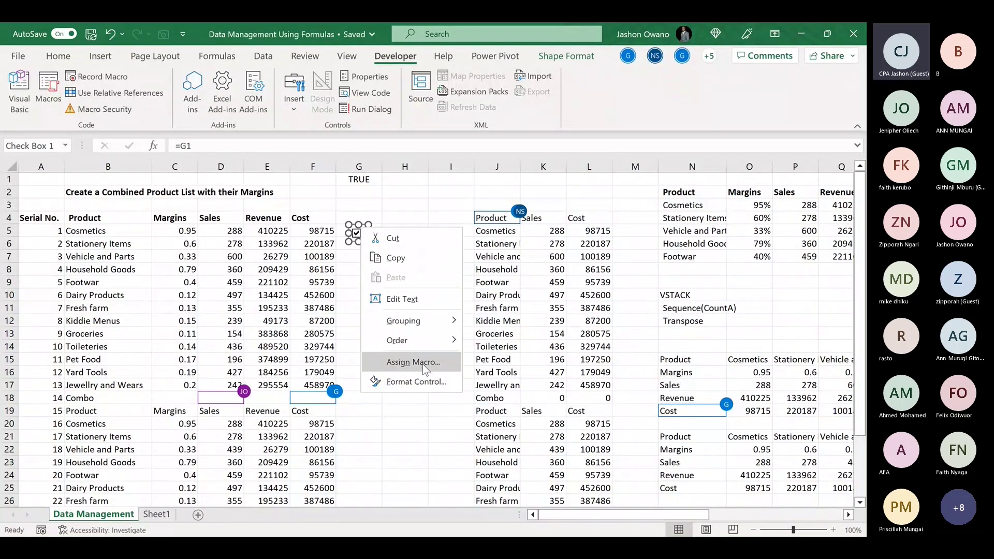
{"action": "left_click", "coordinate": [409, 381]}
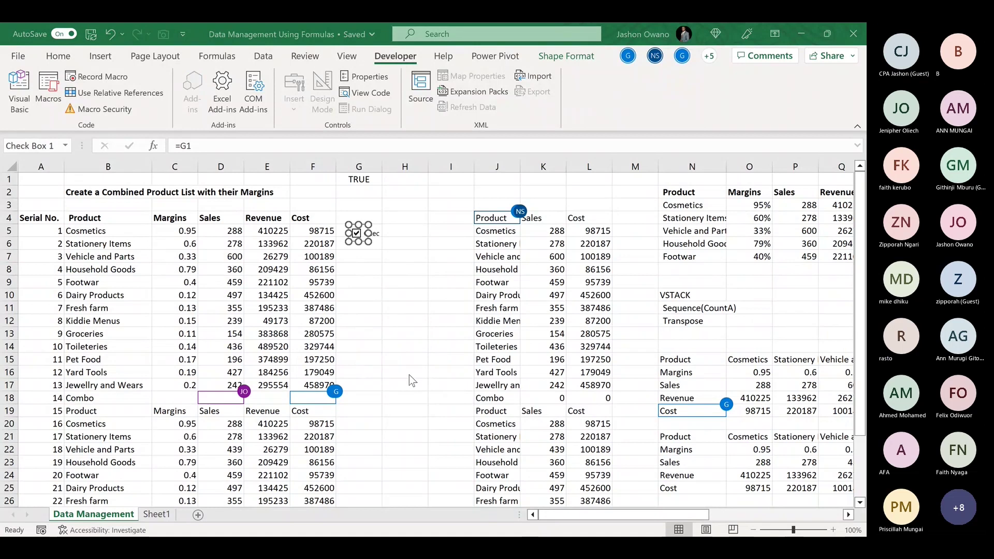
{"action": "key", "text": "Escape"}
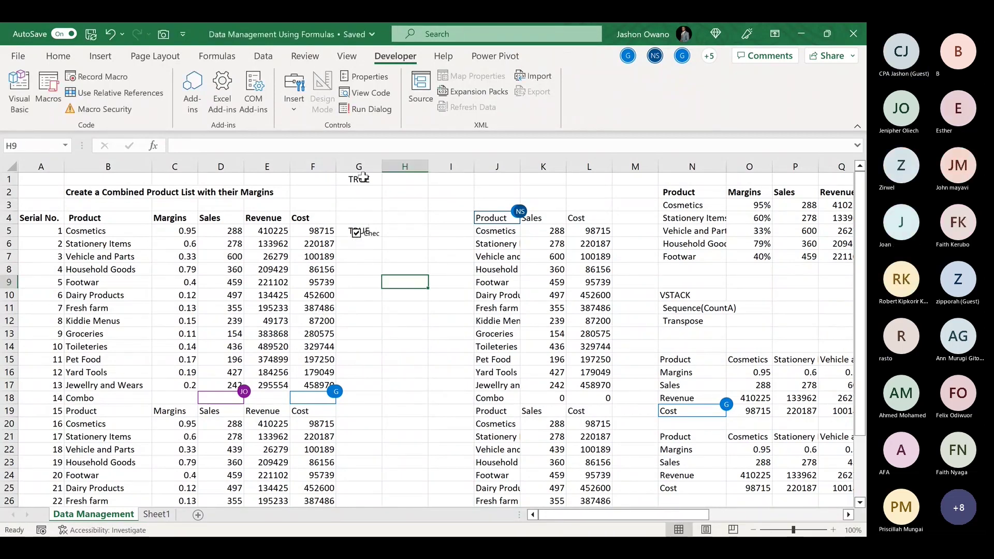
Set the font colour of column G to white to hide the linked values, and toggle the check box to test
{"action": "left_click", "coordinate": [359, 166]}
{"action": "left_click", "coordinate": [56, 55]}
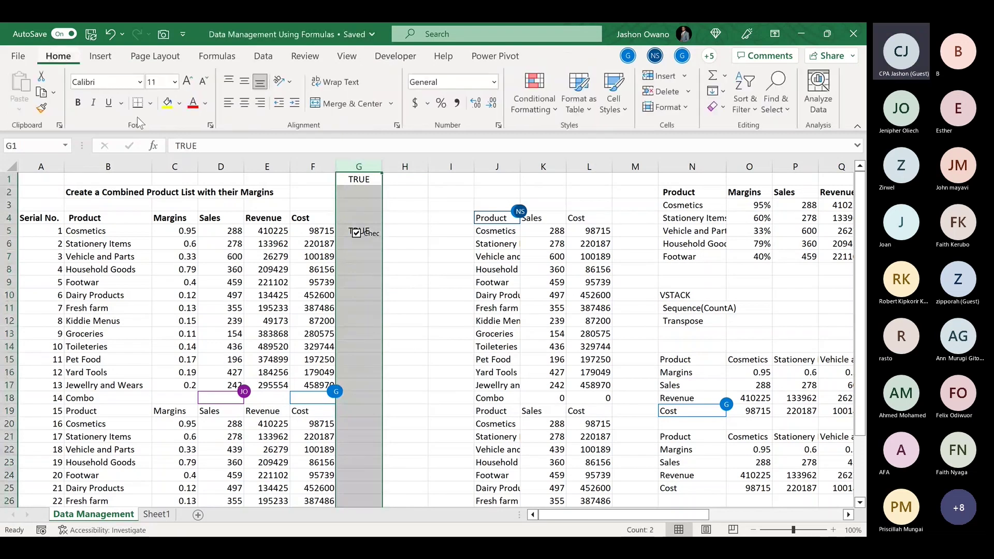
{"action": "left_click", "coordinate": [192, 103]}
{"action": "left_click", "coordinate": [206, 104]}
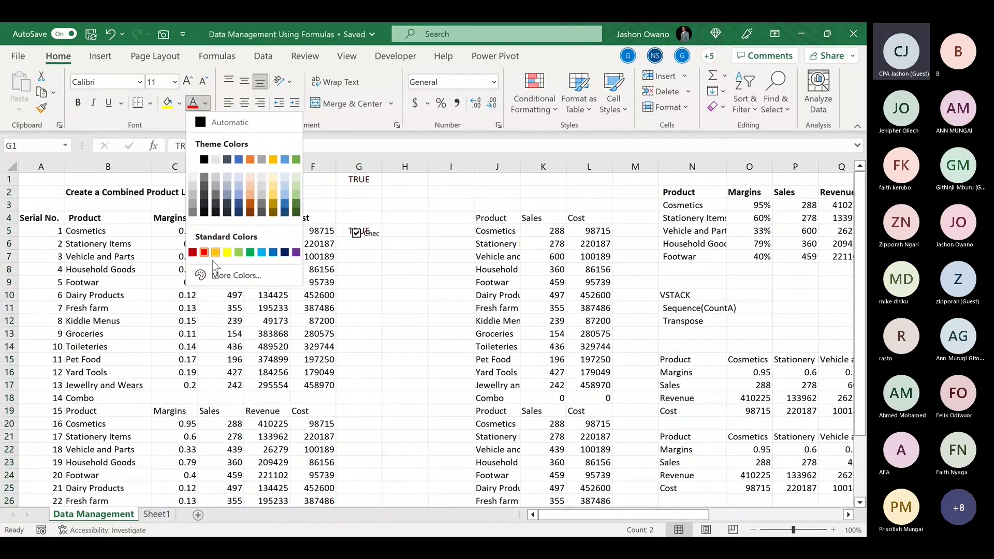
{"action": "left_click", "coordinate": [203, 179]}
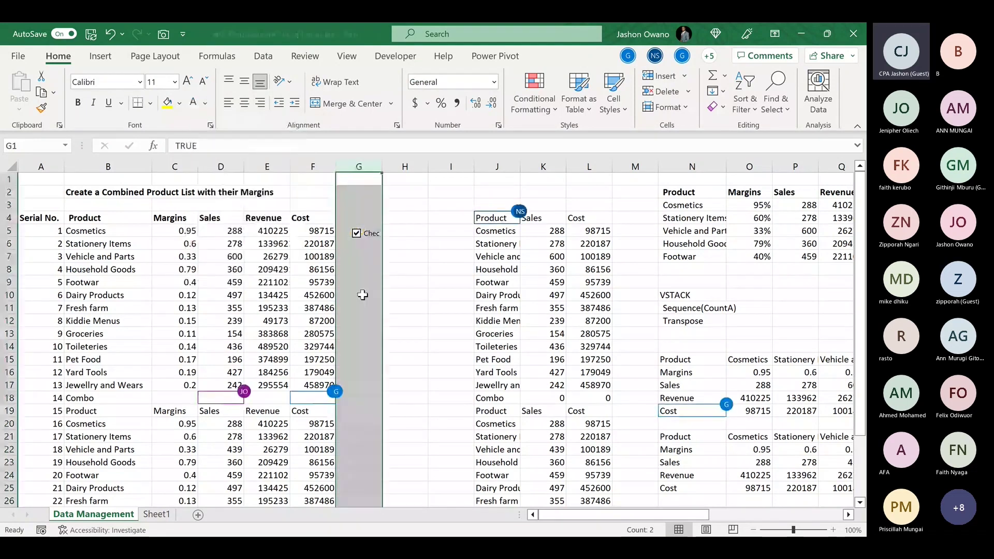
{"action": "left_click", "coordinate": [421, 289]}
{"action": "left_click", "coordinate": [357, 233]}
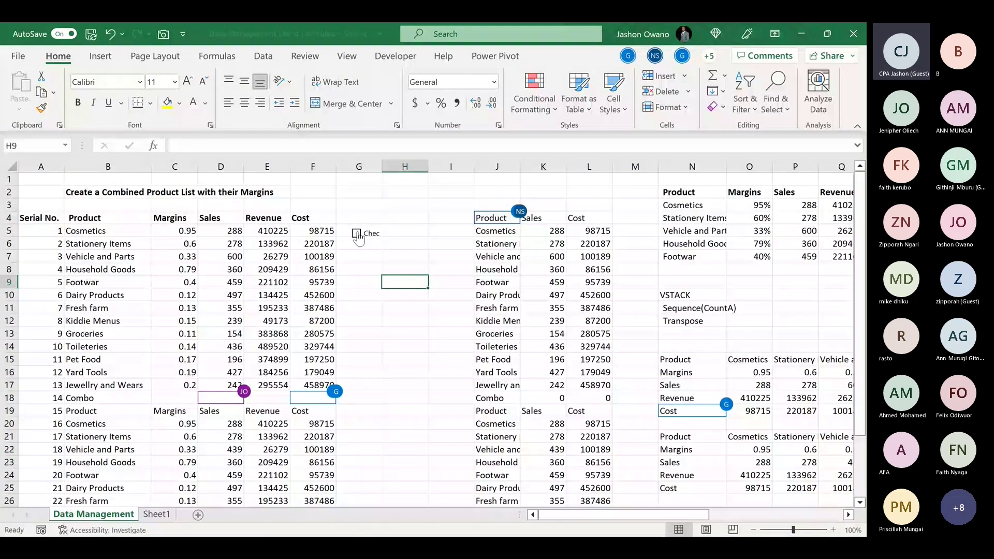
{"action": "left_click", "coordinate": [358, 237]}
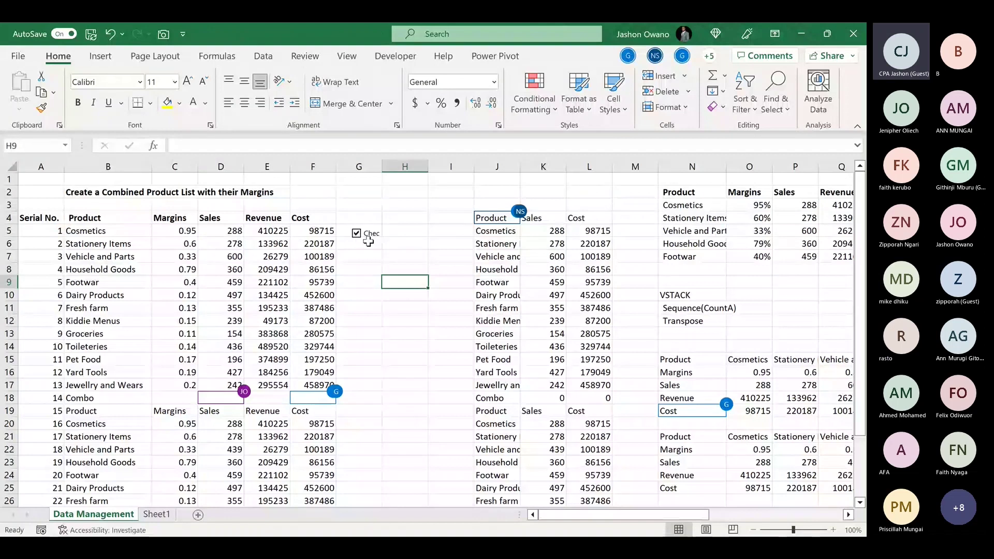
Nudge the Cosmetics check box slightly up and to the left to line it up with row 5
{"action": "right_click", "coordinate": [365, 241]}
{"action": "key", "text": "Escape"}
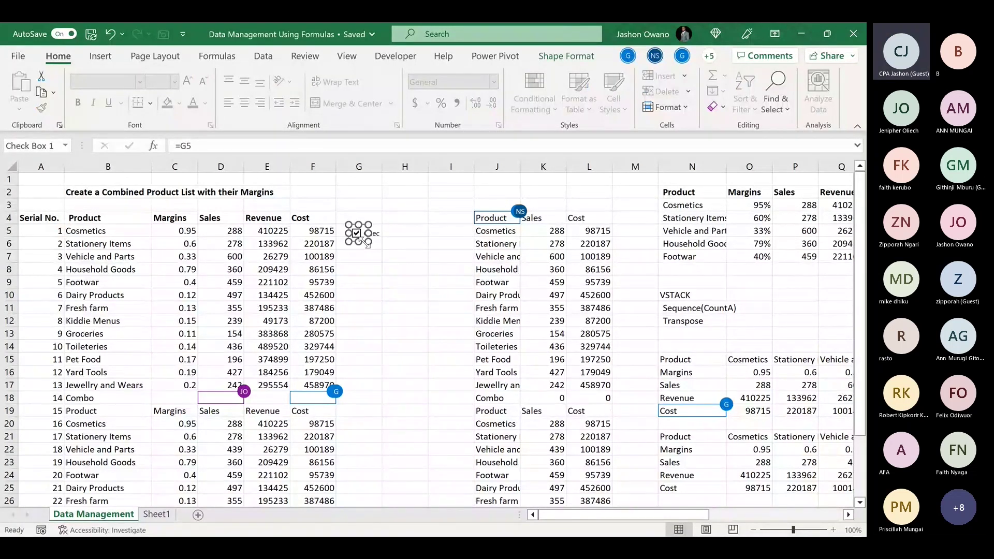
{"action": "left_click_drag", "start_coordinate": [362, 234], "coordinate": [359, 232]}
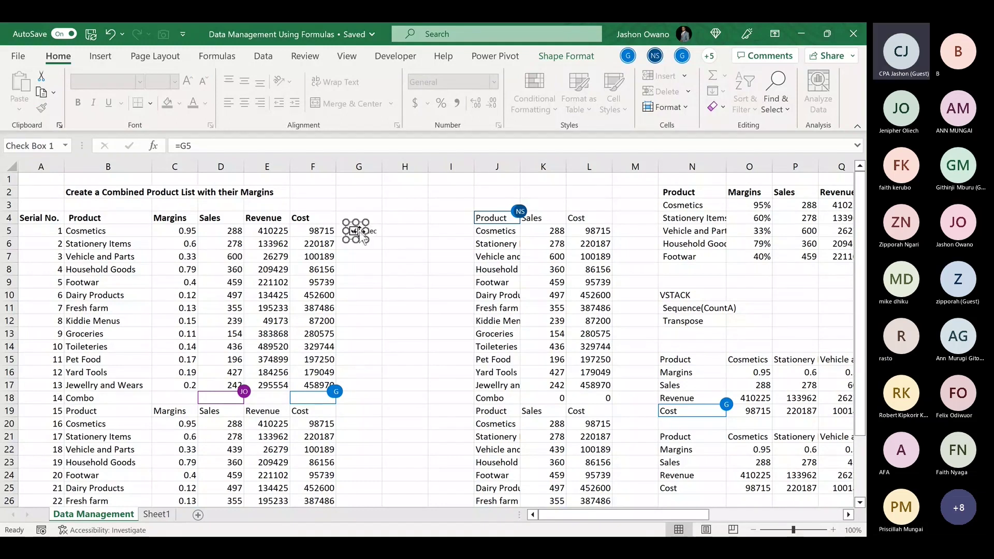
{"action": "left_click", "coordinate": [363, 283]}
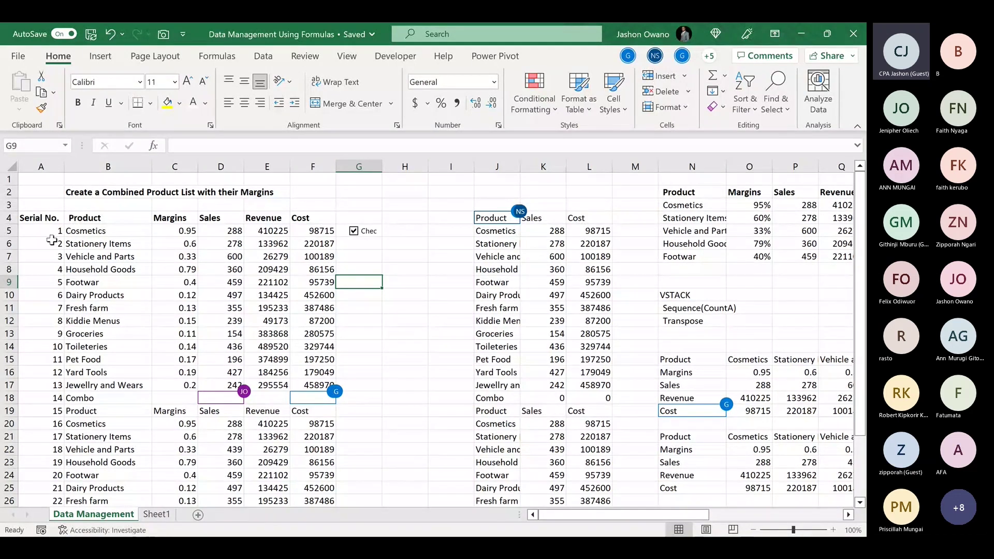
{"action": "left_click", "coordinate": [554, 110]}
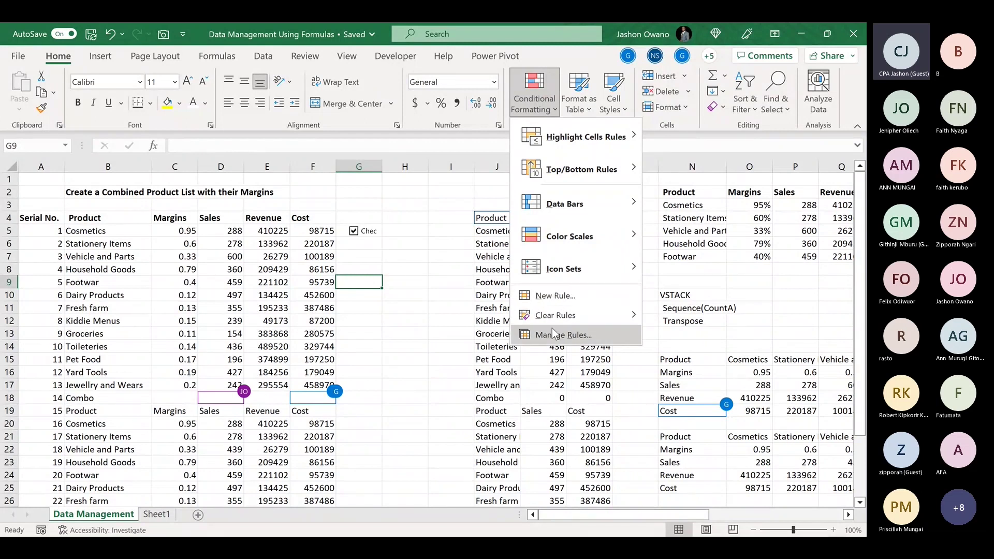
{"action": "left_click", "coordinate": [555, 294]}
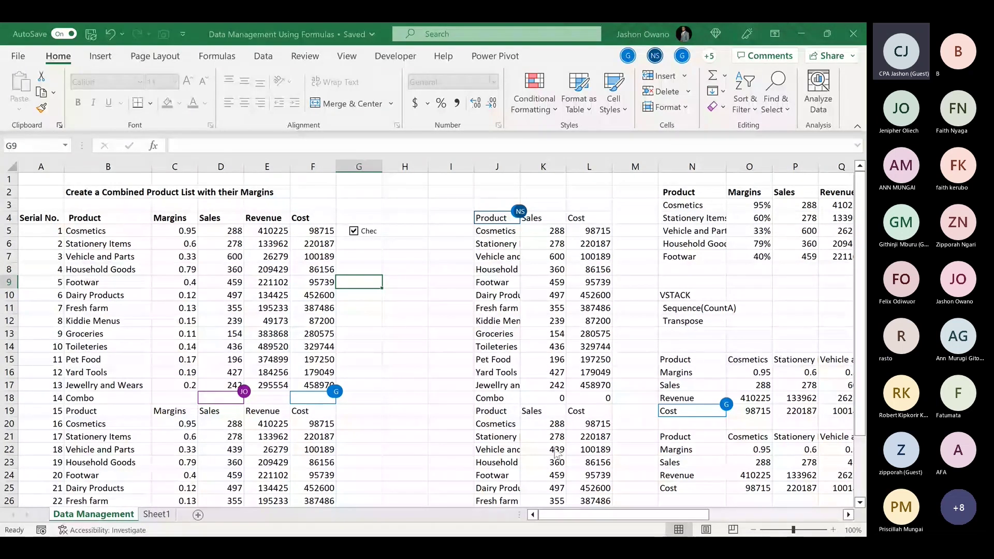
{"action": "left_click", "coordinate": [505, 395]}
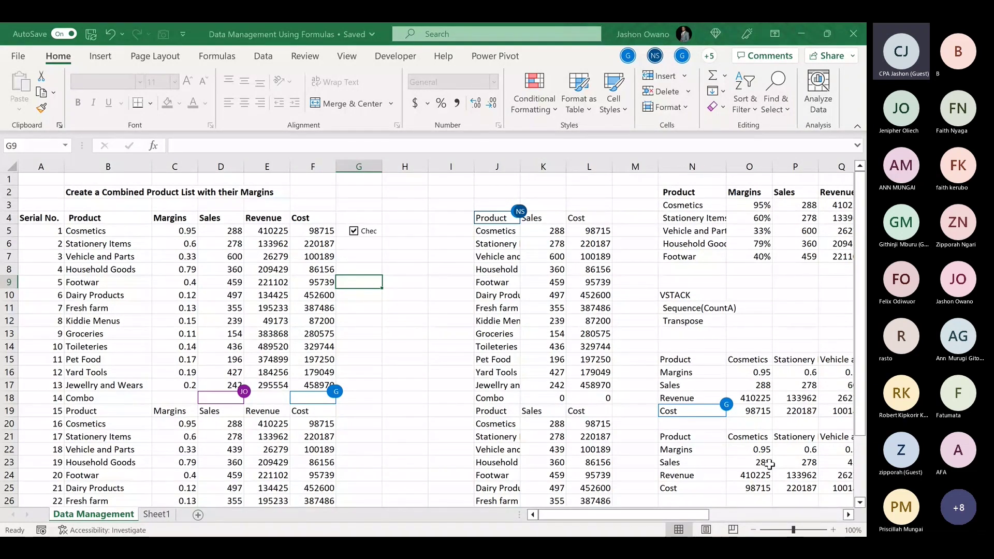
{"action": "left_click", "coordinate": [354, 232]}
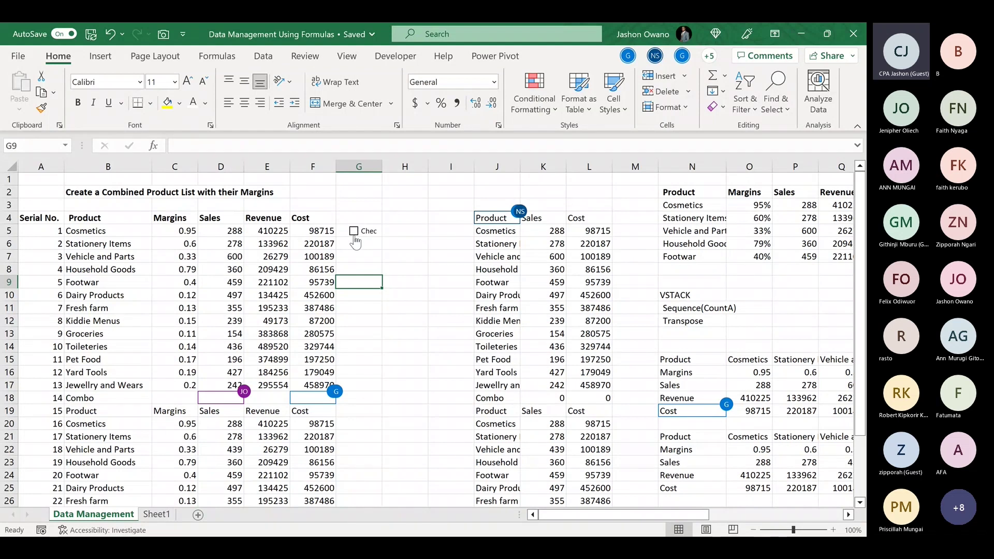
Create a conditional formatting rule on the Cosmetics row B5:F5 that applies strikethrough when its check box is ticked
{"action": "left_click", "coordinate": [70, 230]}
{"action": "left_click_drag", "start_coordinate": [70, 230], "coordinate": [327, 235]}
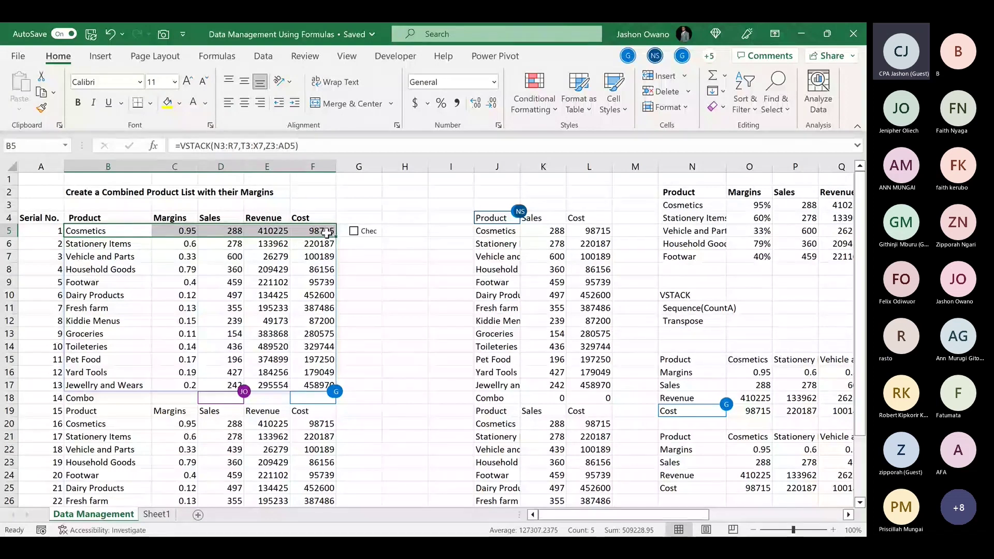
{"action": "left_click", "coordinate": [553, 109]}
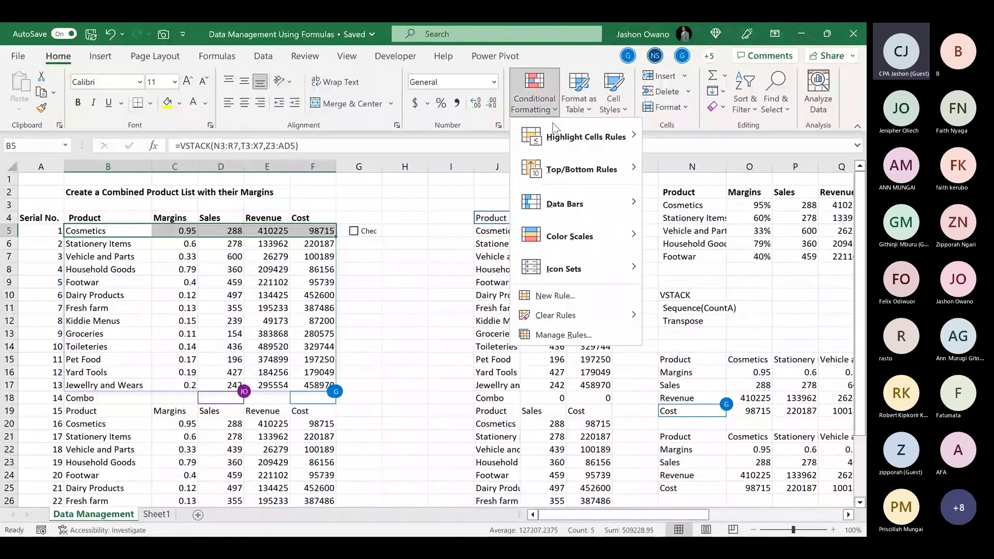
{"action": "left_click", "coordinate": [555, 296]}
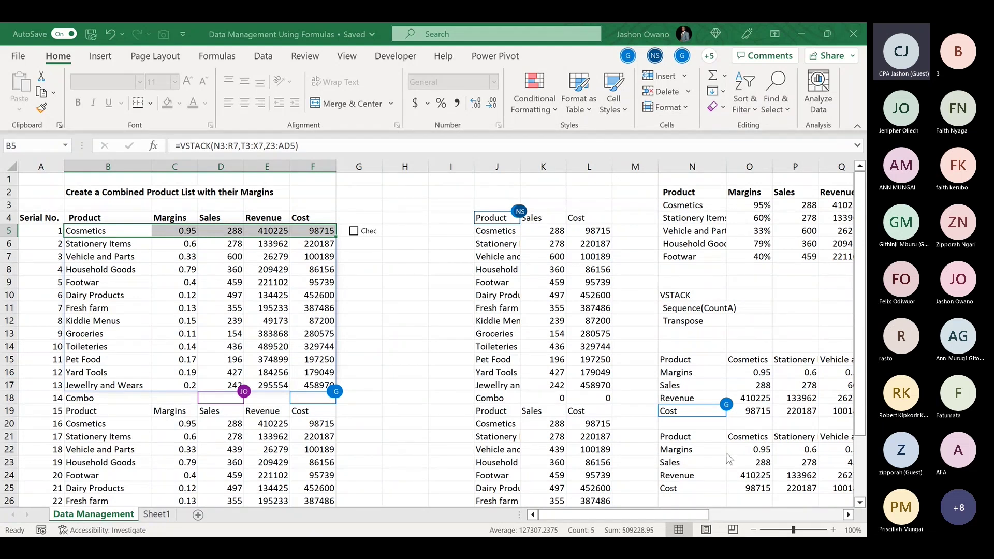
{"action": "left_click", "coordinate": [410, 280]}
{"action": "left_click", "coordinate": [387, 329]}
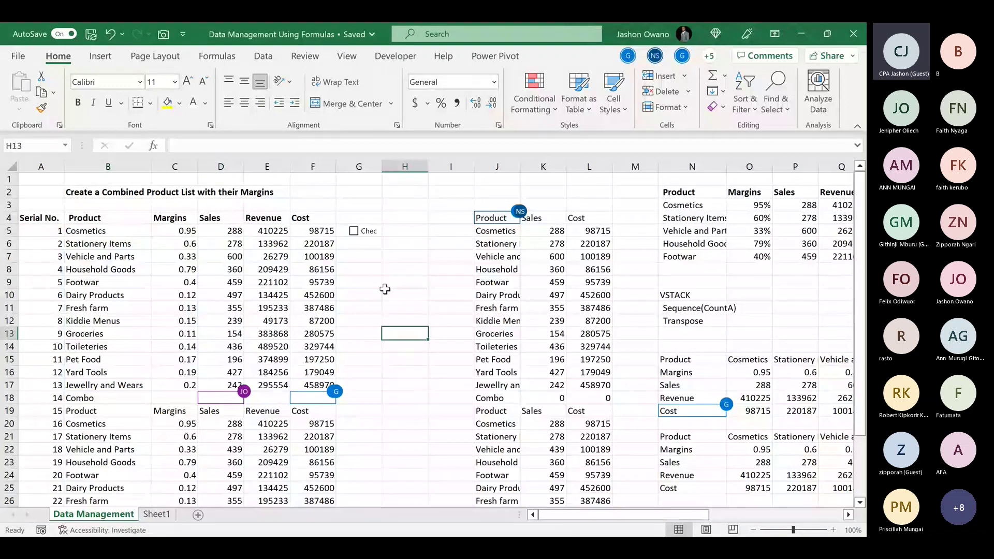
Toggle the Cosmetics check box repeatedly to test the strikethrough rule, ending with it ticked
{"action": "left_click", "coordinate": [353, 232]}
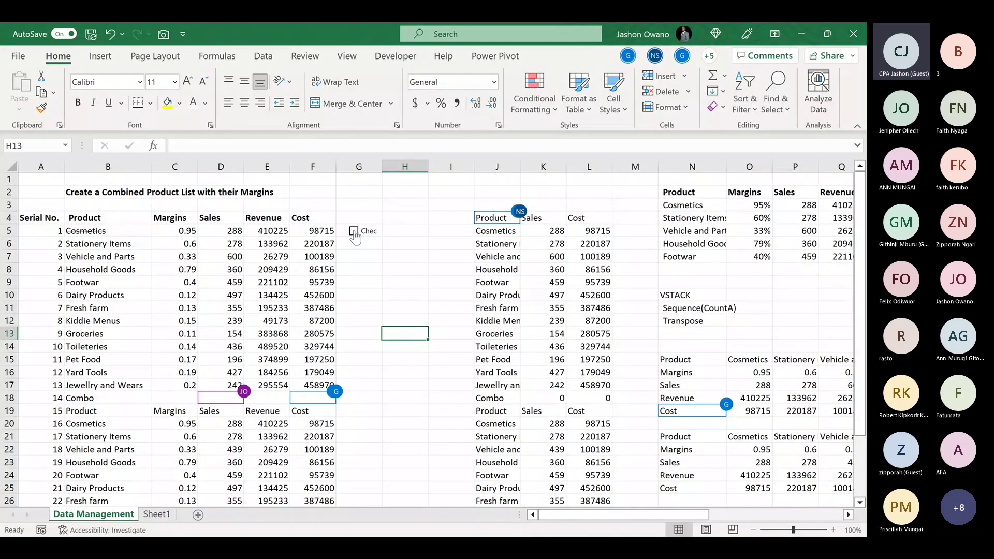
{"action": "left_click", "coordinate": [354, 232]}
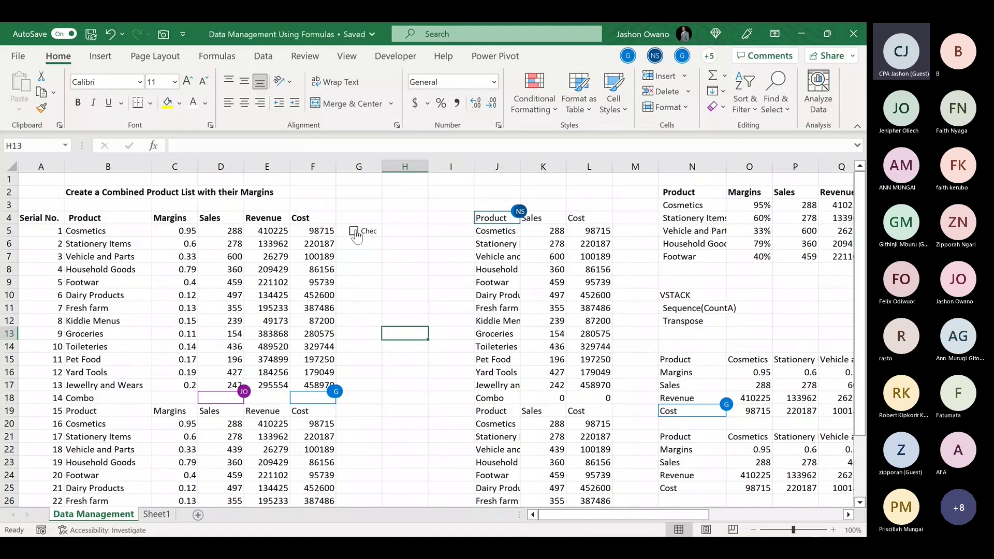
{"action": "left_click", "coordinate": [354, 232]}
{"action": "left_click", "coordinate": [354, 232]}
{"action": "left_click", "coordinate": [353, 232]}
Check the applied range B5:F5 of the strikethrough rule in the conditional formatting rules manager
{"action": "left_click", "coordinate": [543, 106]}
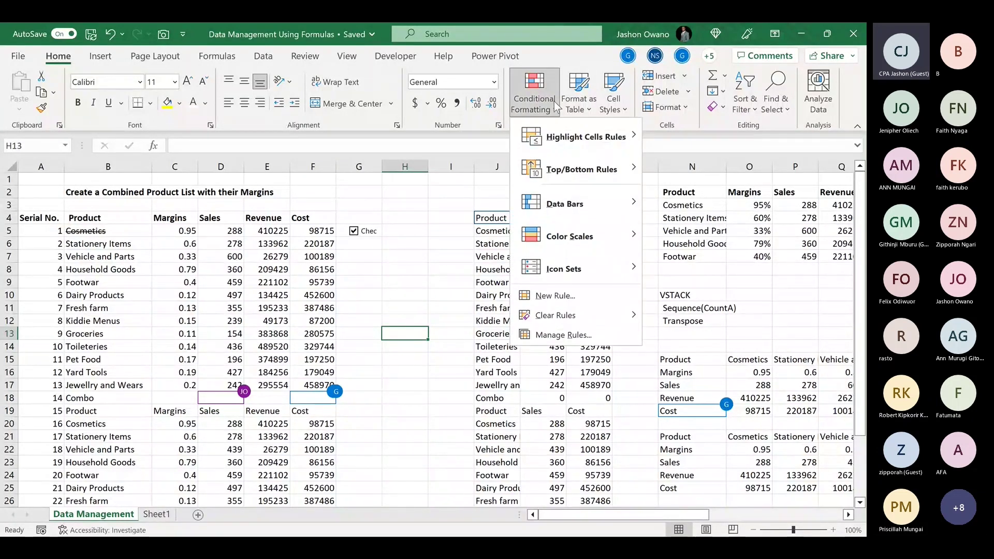
{"action": "left_click", "coordinate": [557, 345]}
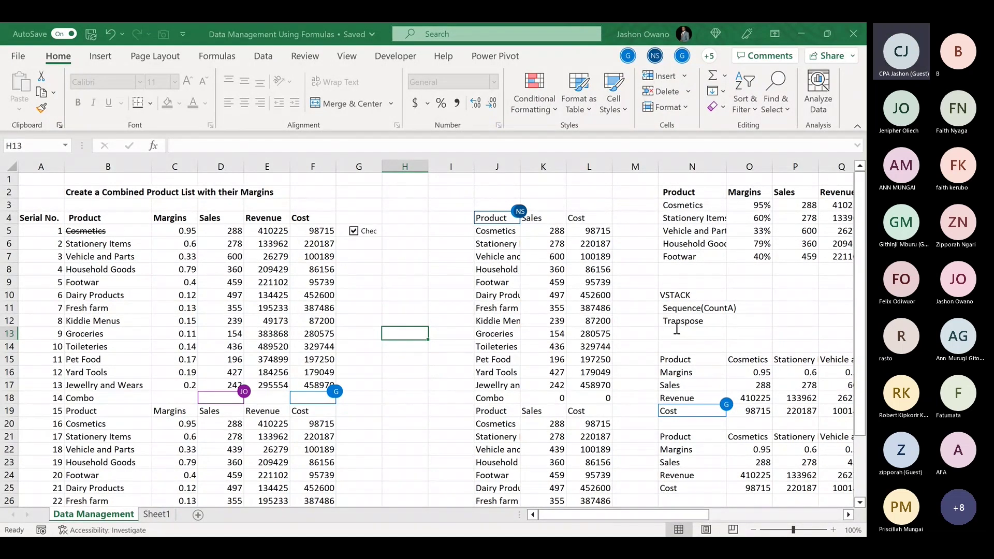
{"action": "left_click", "coordinate": [792, 328]}
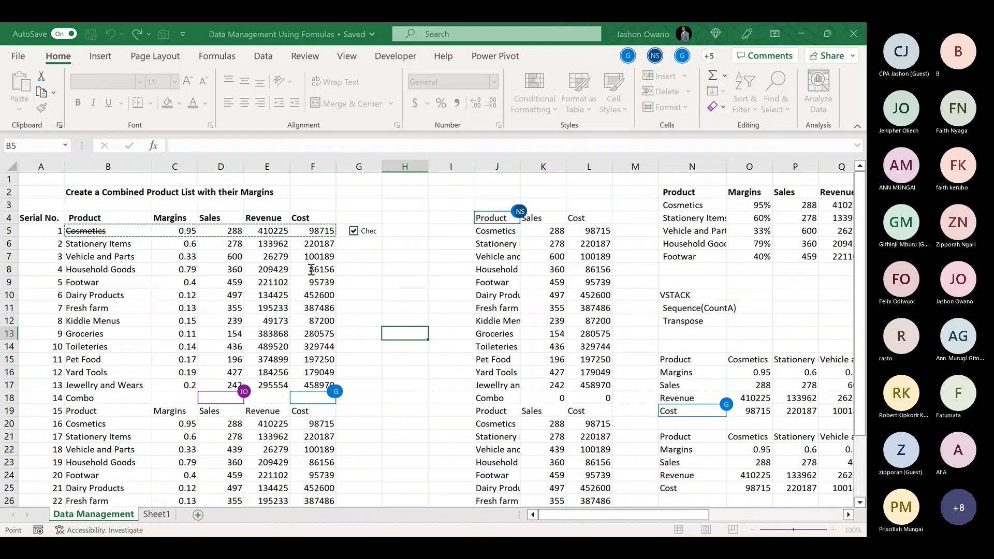
{"action": "left_click", "coordinate": [311, 270]}
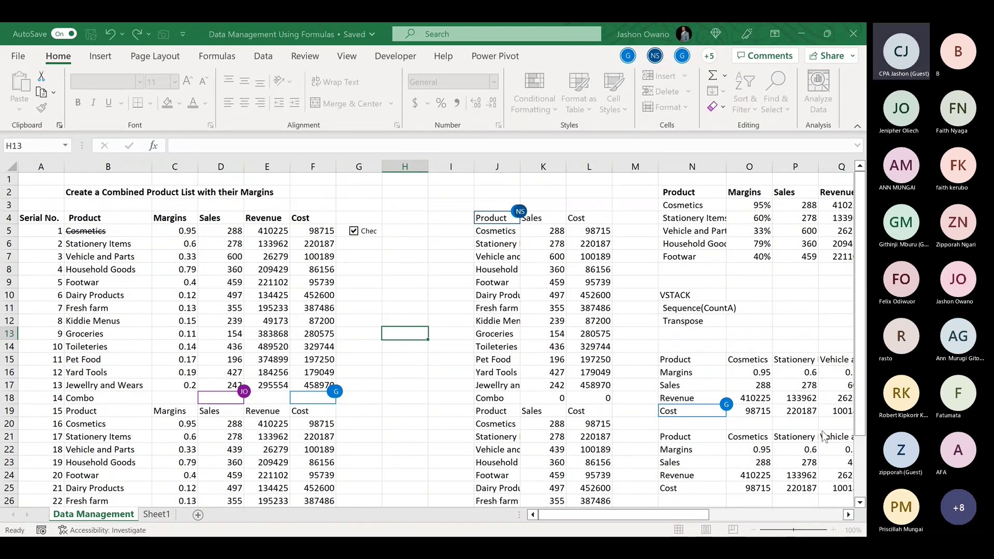
Switch the Cosmetics check box off and on again to recheck the strikethrough, leaving it ticked
{"action": "left_click", "coordinate": [354, 232]}
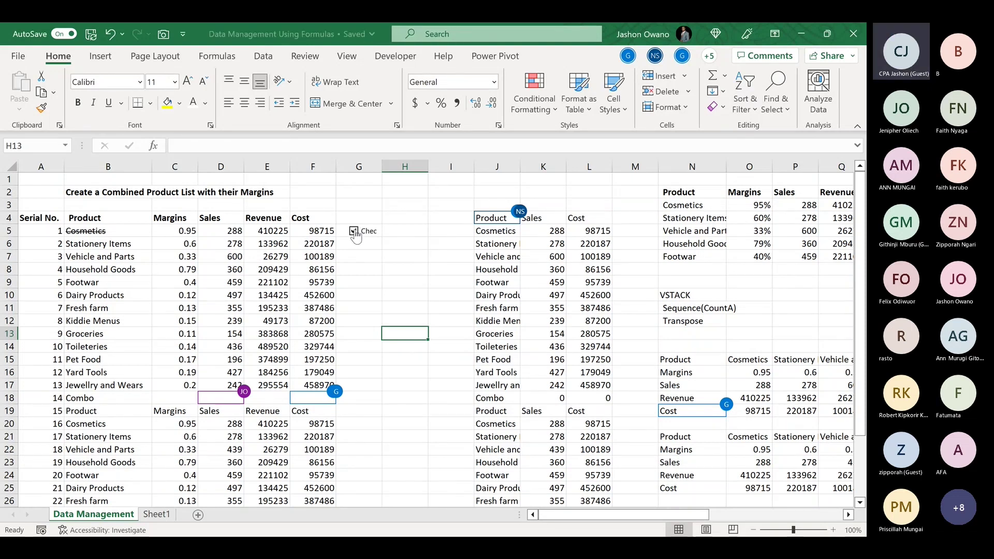
{"action": "left_click", "coordinate": [357, 233]}
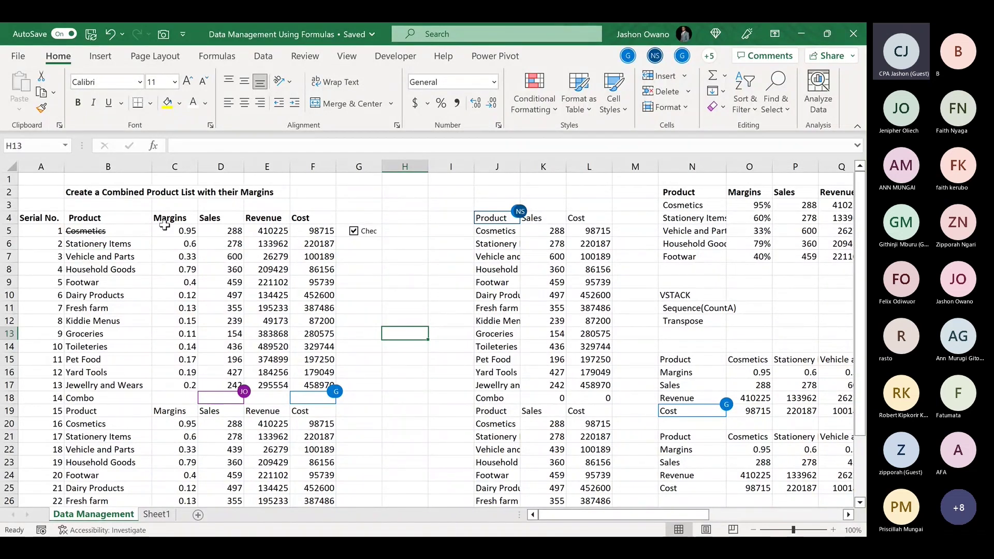
{"action": "left_click", "coordinate": [355, 231]}
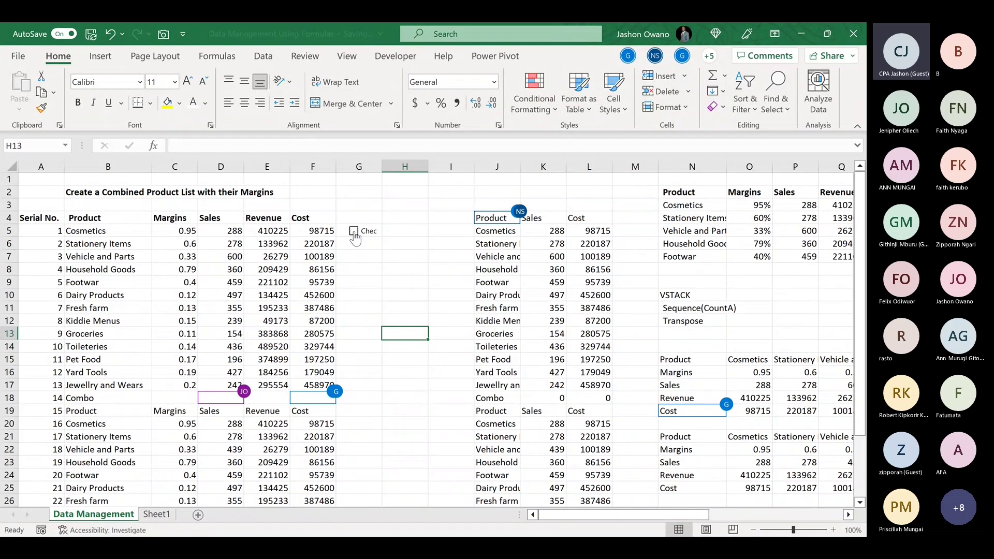
{"action": "left_click", "coordinate": [354, 231]}
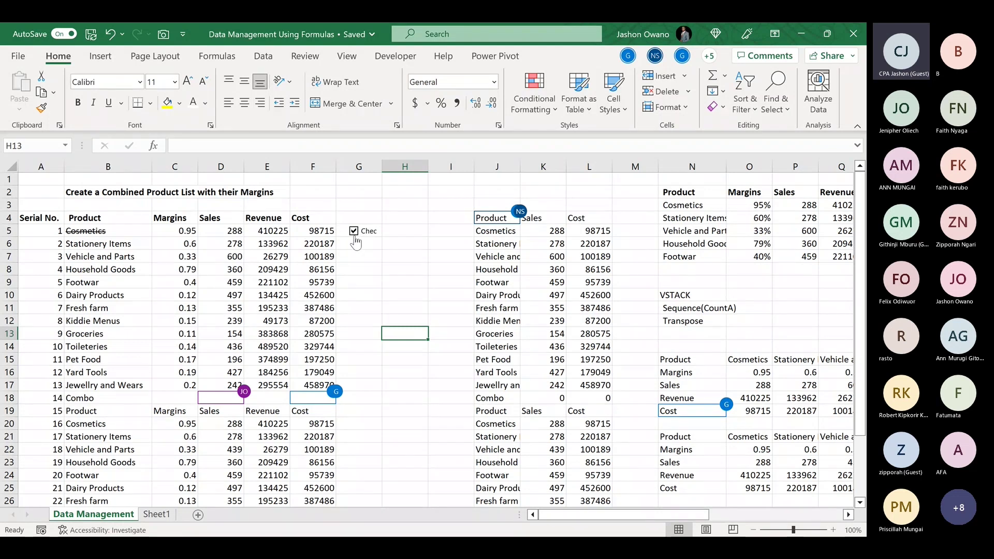
{"action": "left_click", "coordinate": [554, 111]}
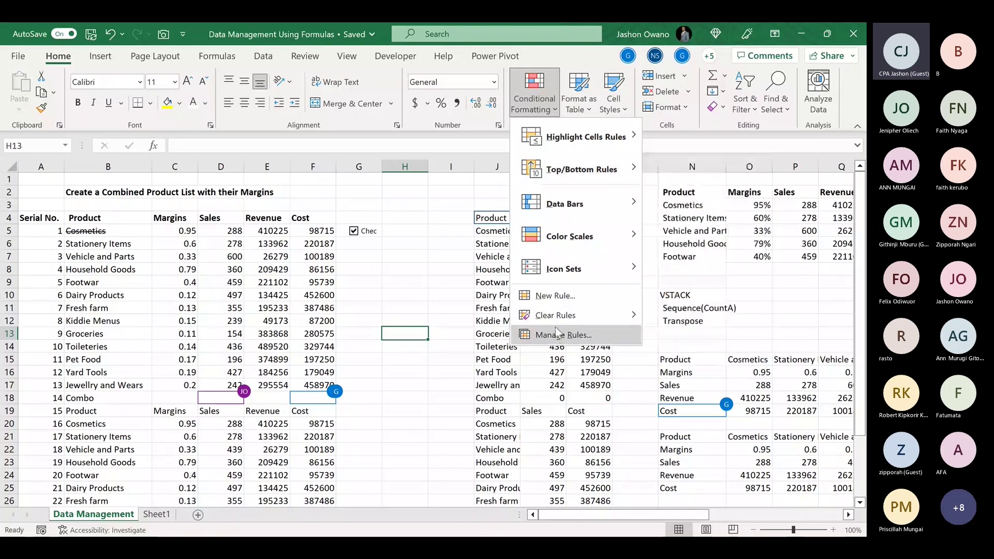
{"action": "left_click", "coordinate": [369, 244]}
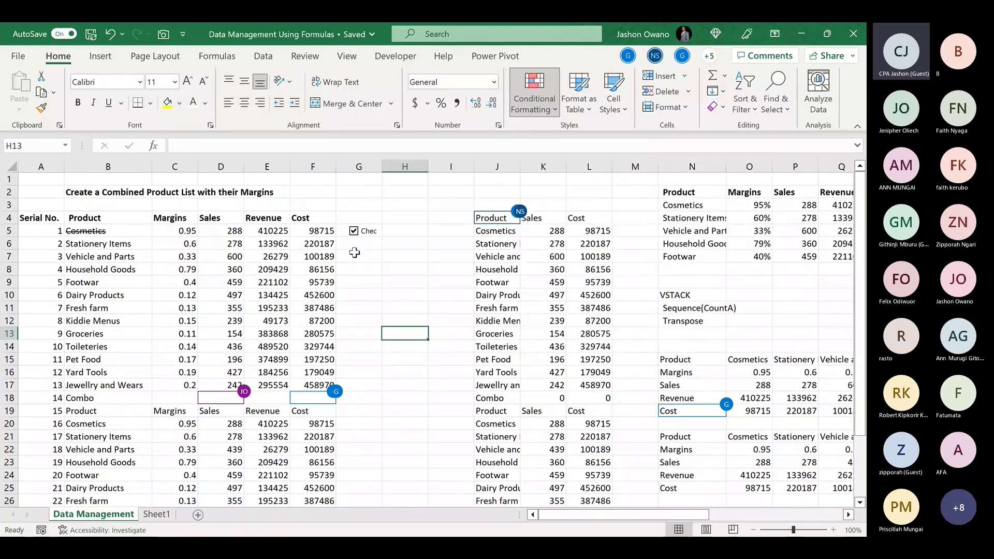
{"action": "left_click", "coordinate": [111, 234]}
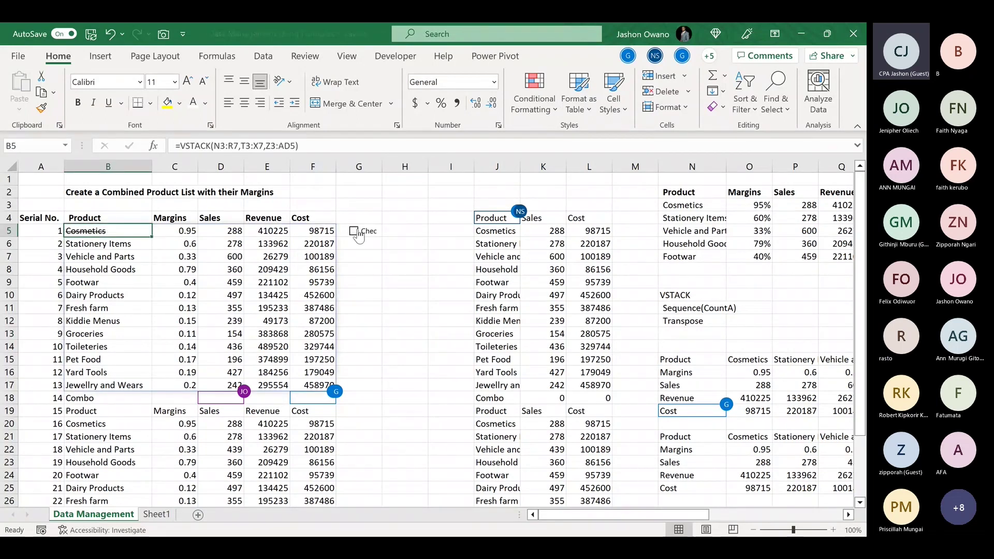
Check in the ribbon customization options that the Developer tab is enabled among the main tabs
{"action": "left_click", "coordinate": [394, 58]}
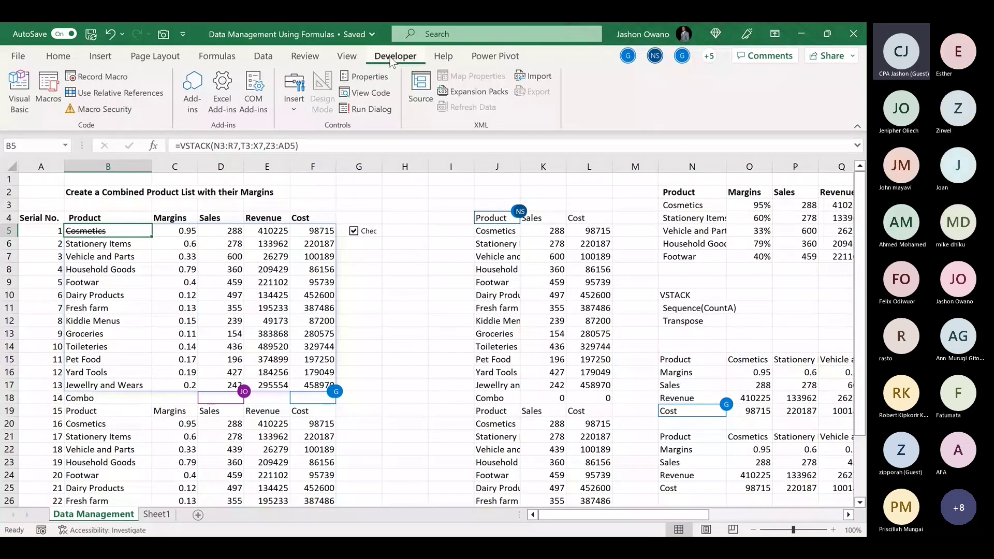
{"action": "left_click", "coordinate": [20, 55]}
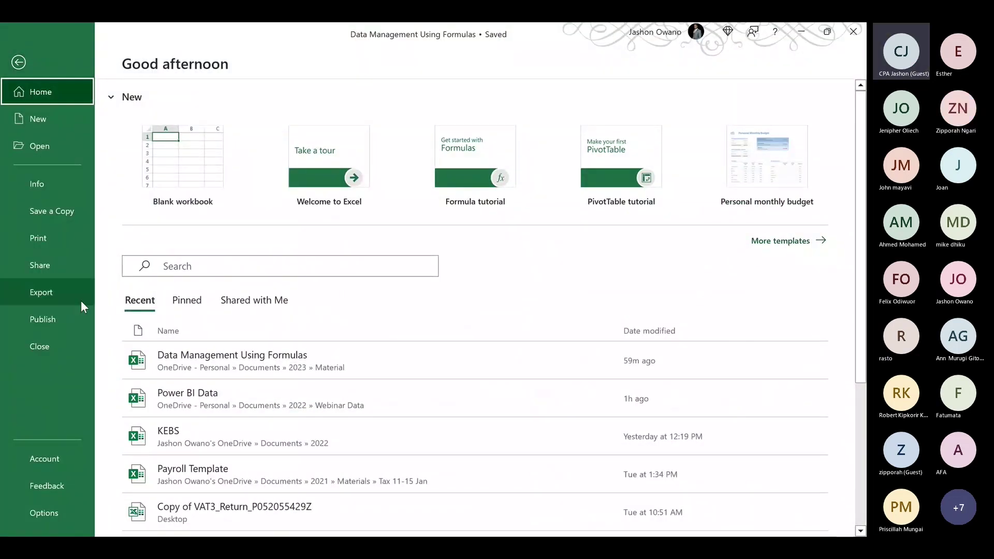
{"action": "left_click", "coordinate": [49, 512]}
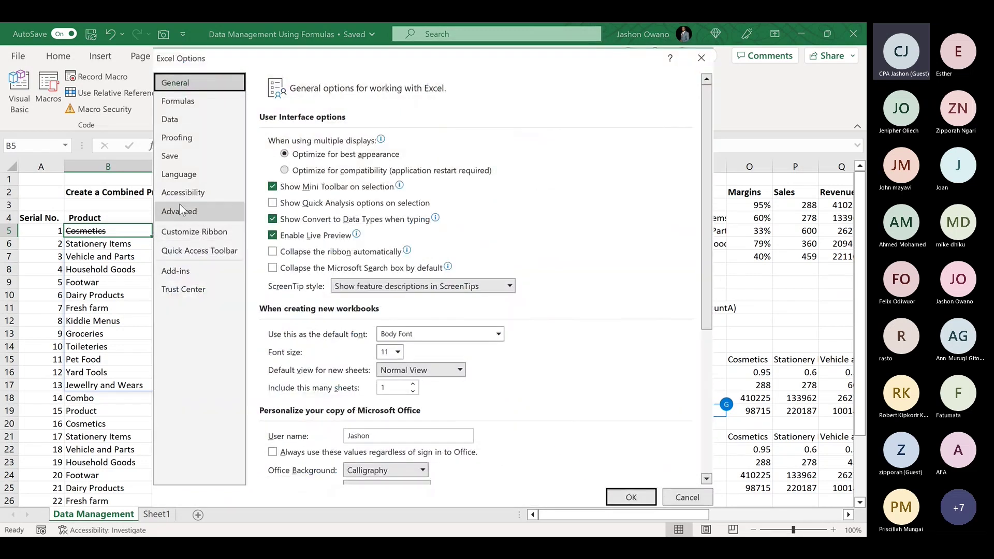
{"action": "left_click", "coordinate": [200, 231]}
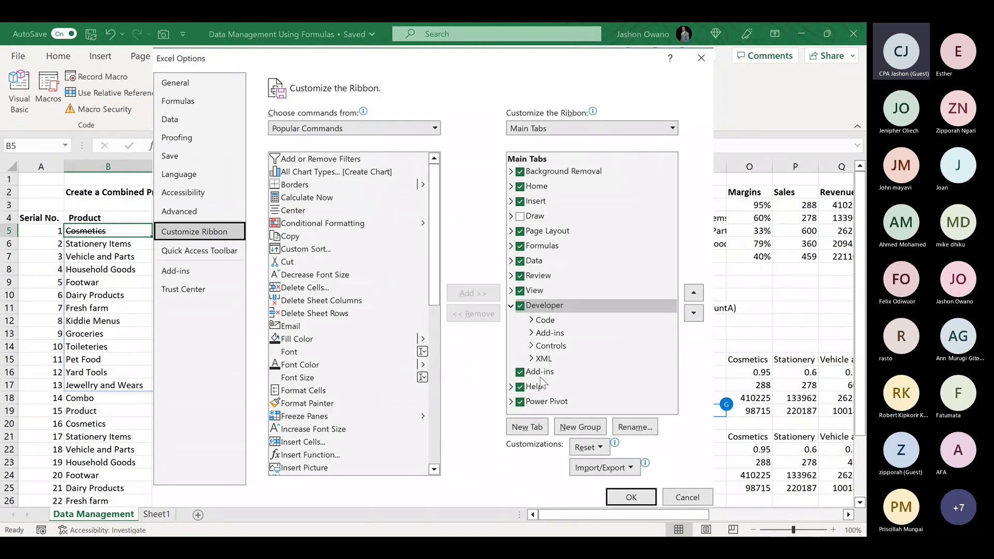
{"action": "left_click", "coordinate": [624, 498]}
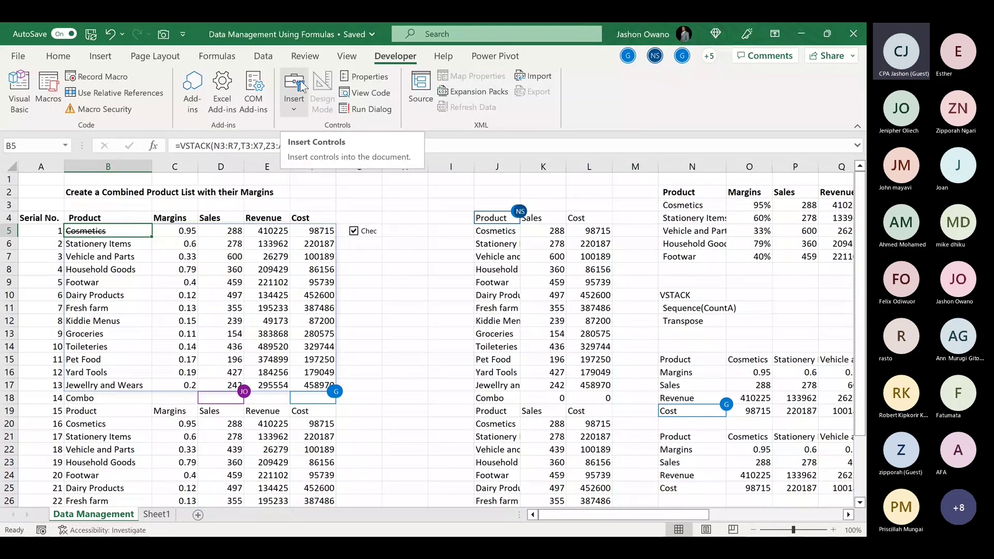
Insert a form control check box over cell G6 beside Stationery Items and tick and untick it once
{"action": "left_click", "coordinate": [296, 107]}
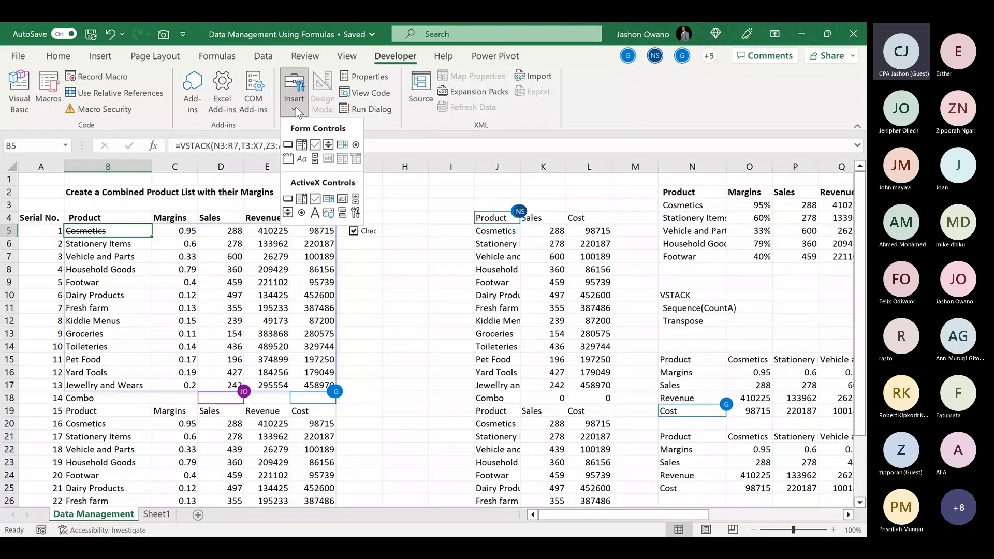
{"action": "left_click", "coordinate": [314, 145]}
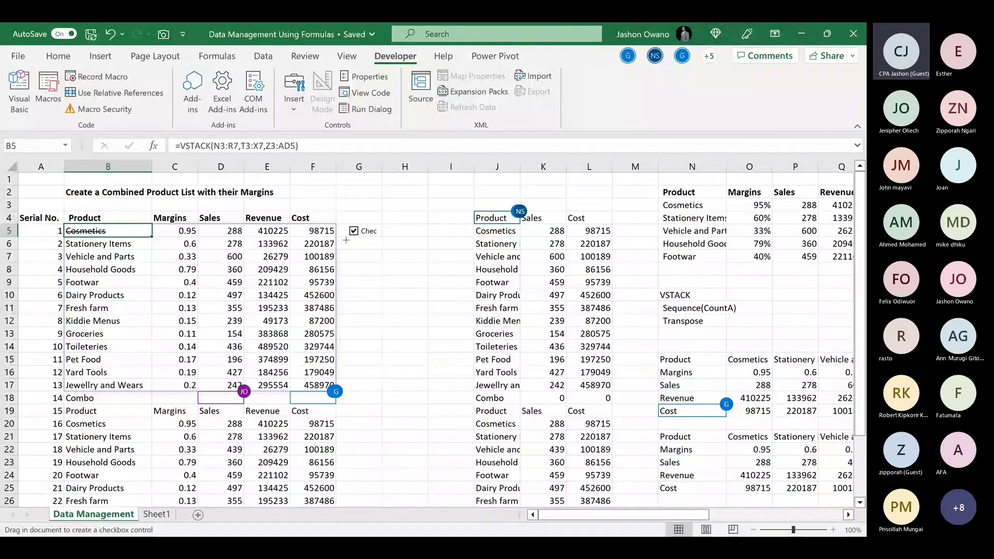
{"action": "mouse_move", "coordinate": [349, 240]}
{"action": "left_mouse_down"}
{"action": "mouse_move", "coordinate": [367, 242]}
{"action": "mouse_move", "coordinate": [351, 244]}
{"action": "left_mouse_up"}
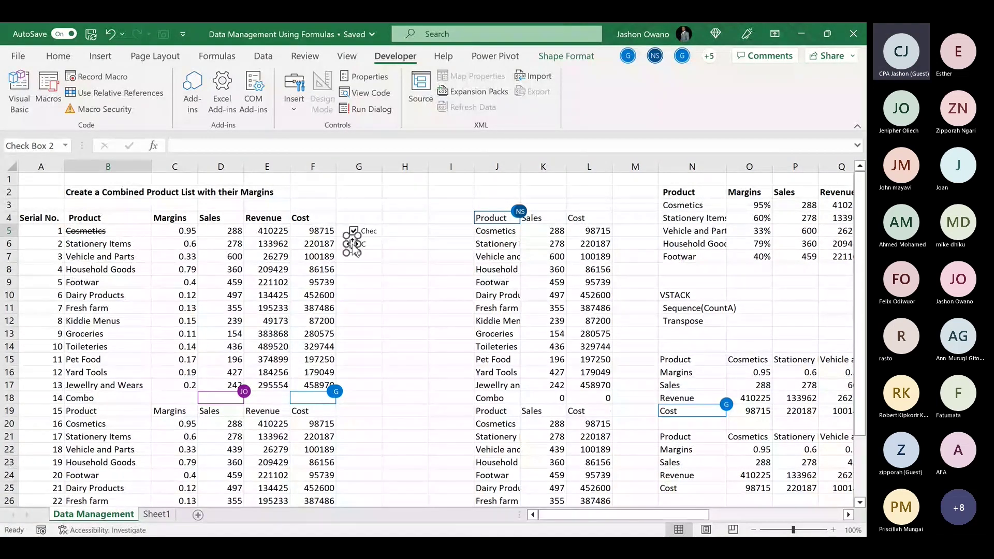
{"action": "left_click", "coordinate": [380, 283]}
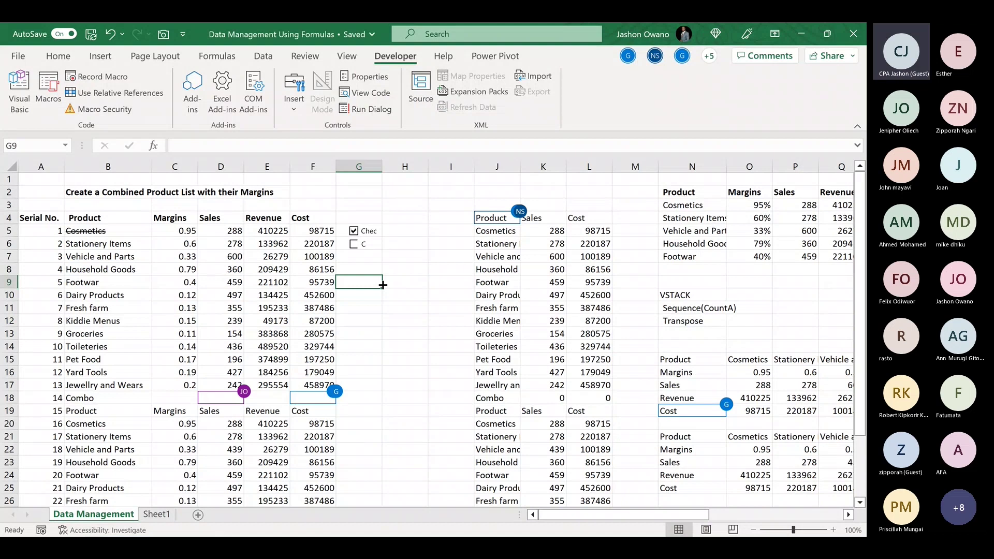
{"action": "left_click", "coordinate": [371, 246]}
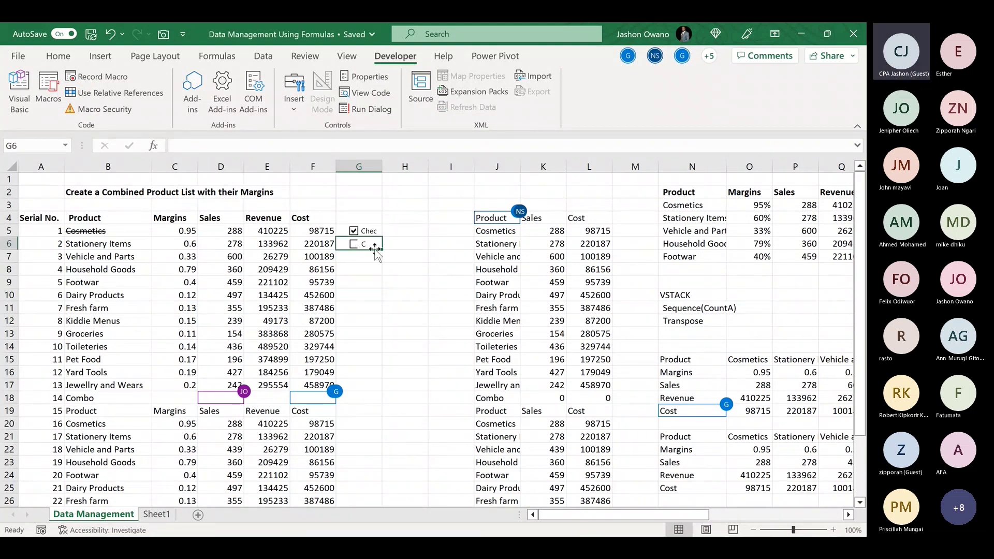
{"action": "left_click", "coordinate": [355, 245]}
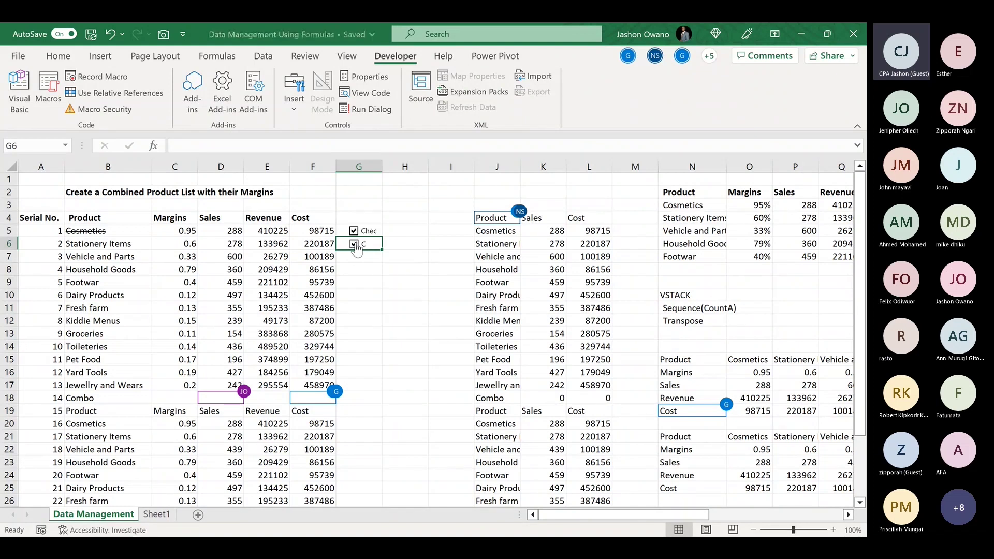
{"action": "left_click", "coordinate": [355, 245]}
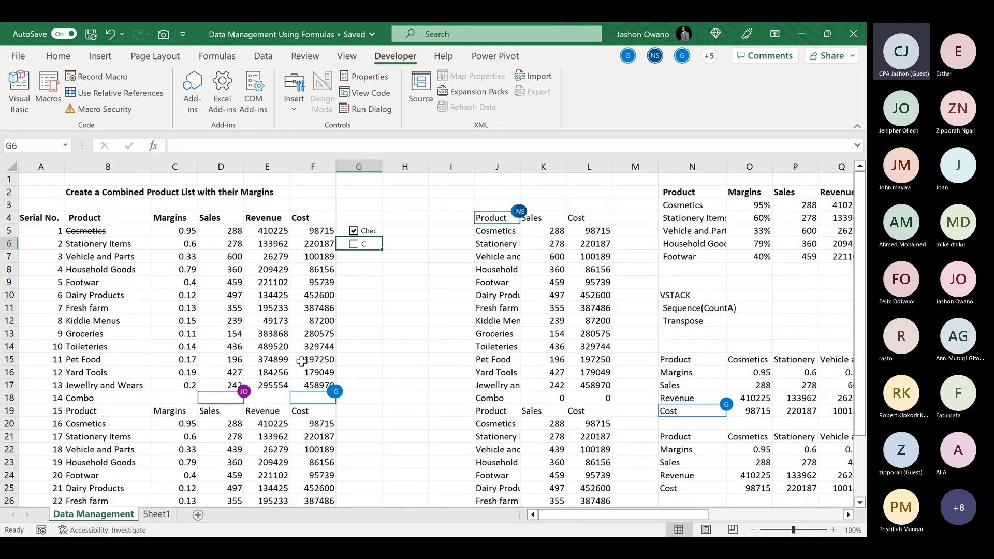
Link the Stationery Items check box to cell G6 through its control format, and test it by ticking and unticking it
{"action": "right_click", "coordinate": [356, 248]}
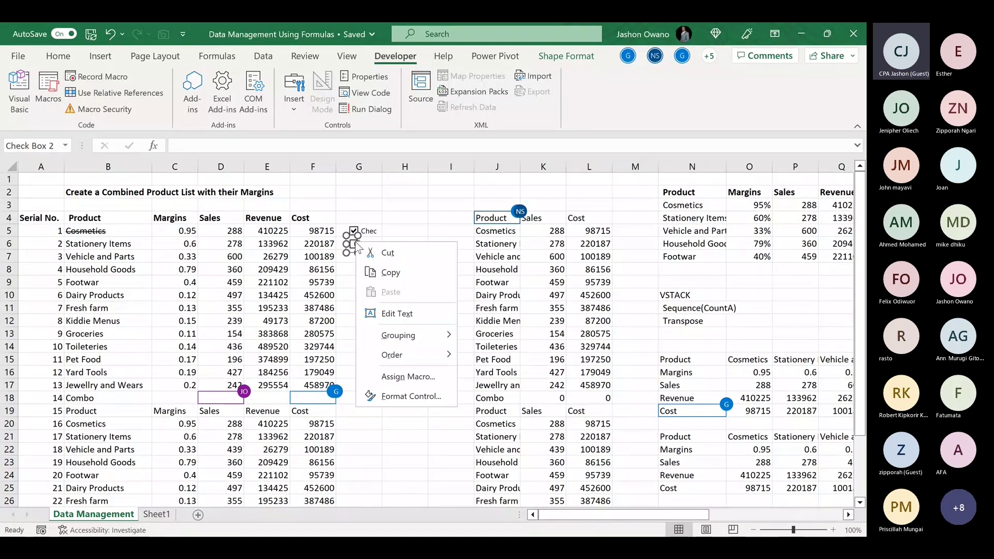
{"action": "left_click", "coordinate": [409, 393]}
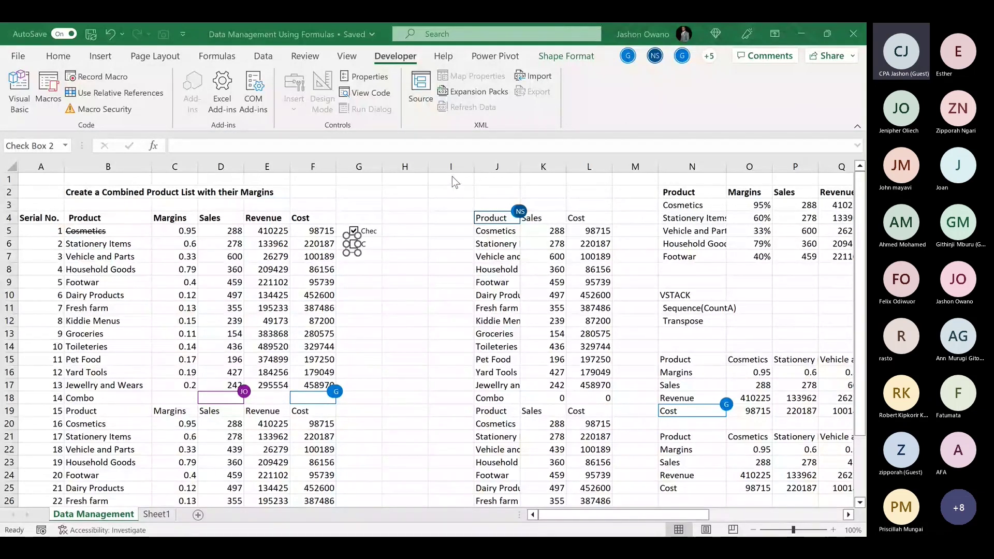
{"action": "left_click", "coordinate": [484, 282]}
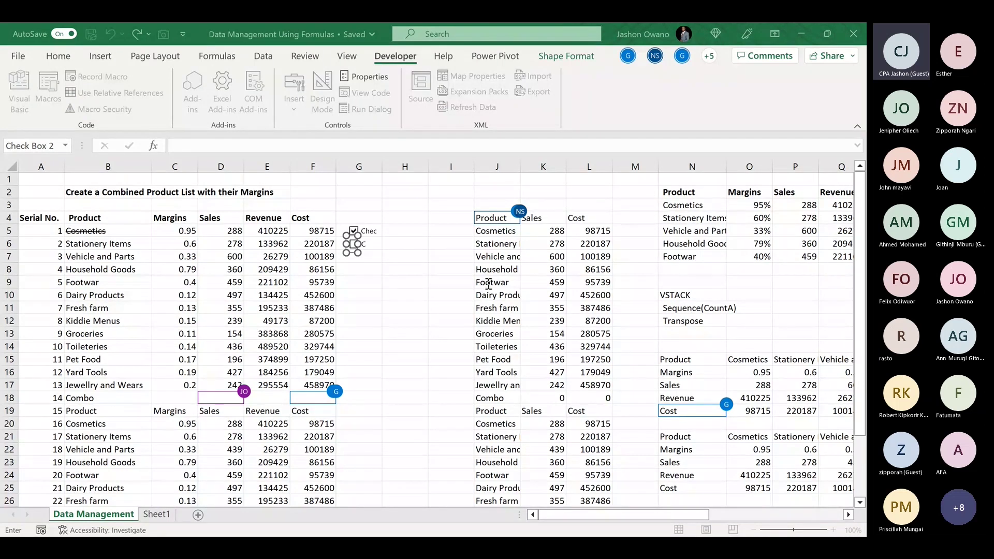
{"action": "left_click", "coordinate": [375, 245]}
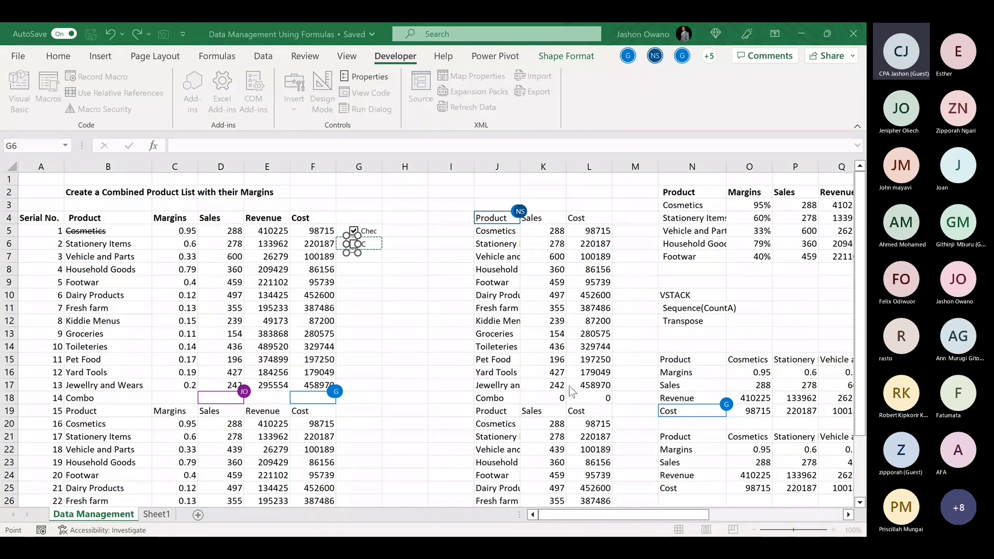
{"action": "key", "text": "Return"}
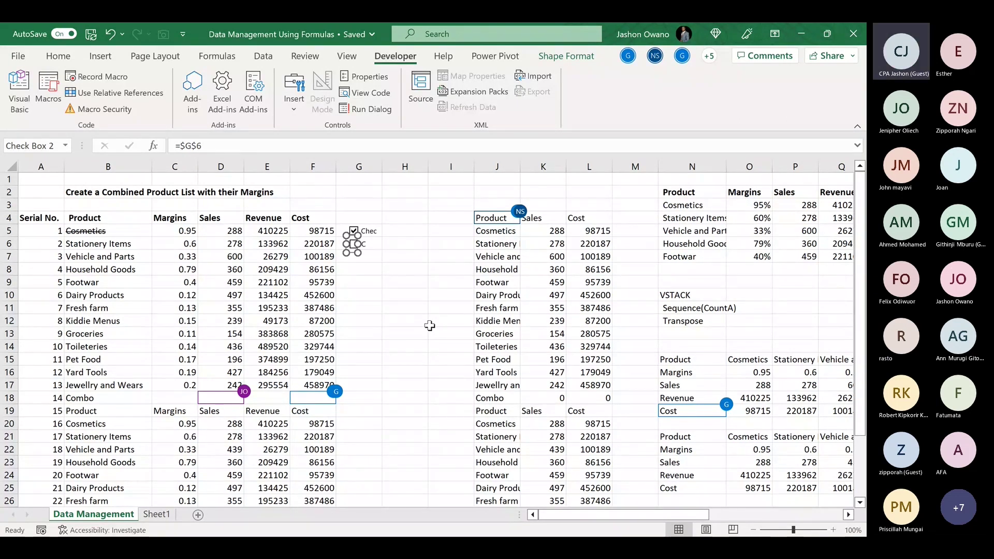
{"action": "left_click", "coordinate": [414, 281]}
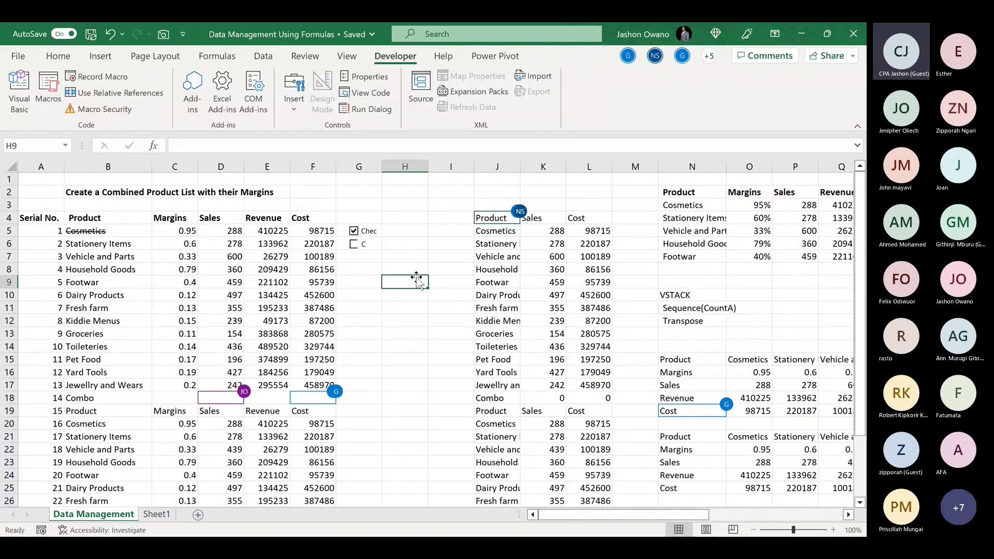
{"action": "left_click", "coordinate": [354, 245]}
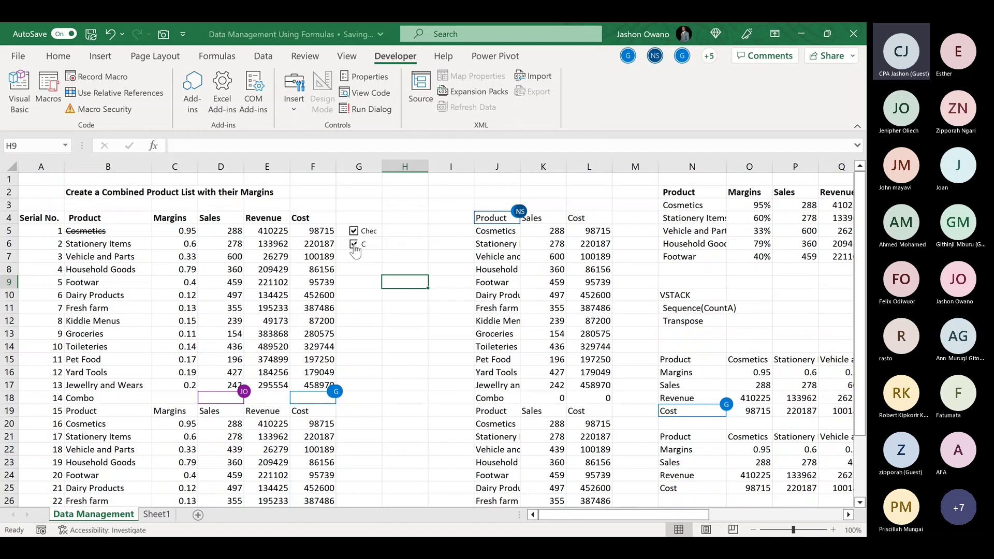
{"action": "left_click", "coordinate": [355, 246]}
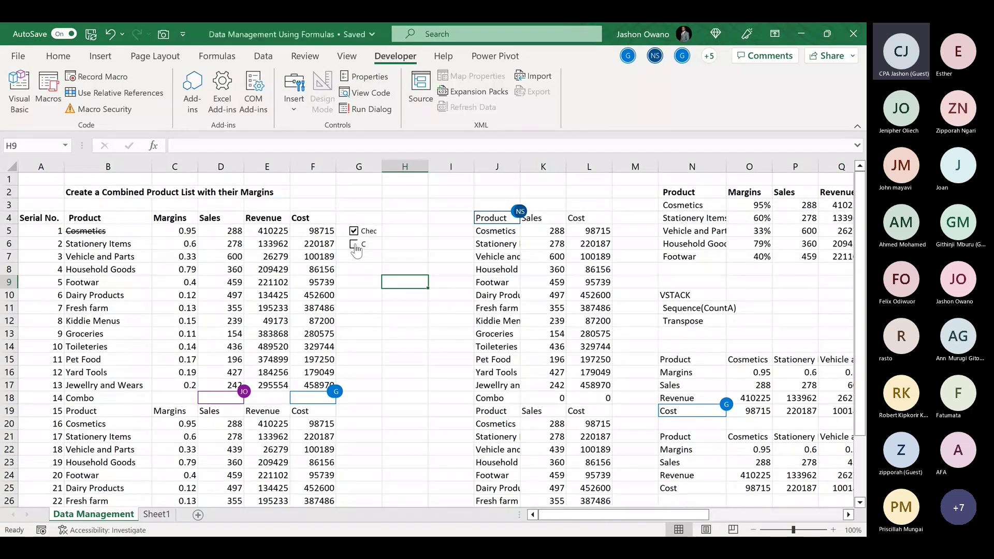
Set the font colour of column G to Automatic to reveal the values linked to the check boxes
{"action": "left_click", "coordinate": [358, 166]}
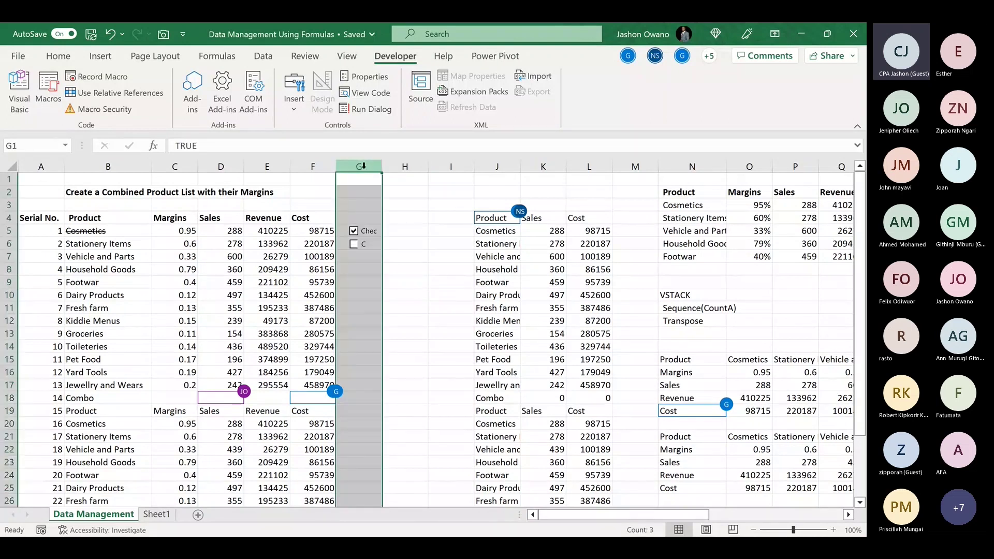
{"action": "left_click", "coordinate": [58, 56]}
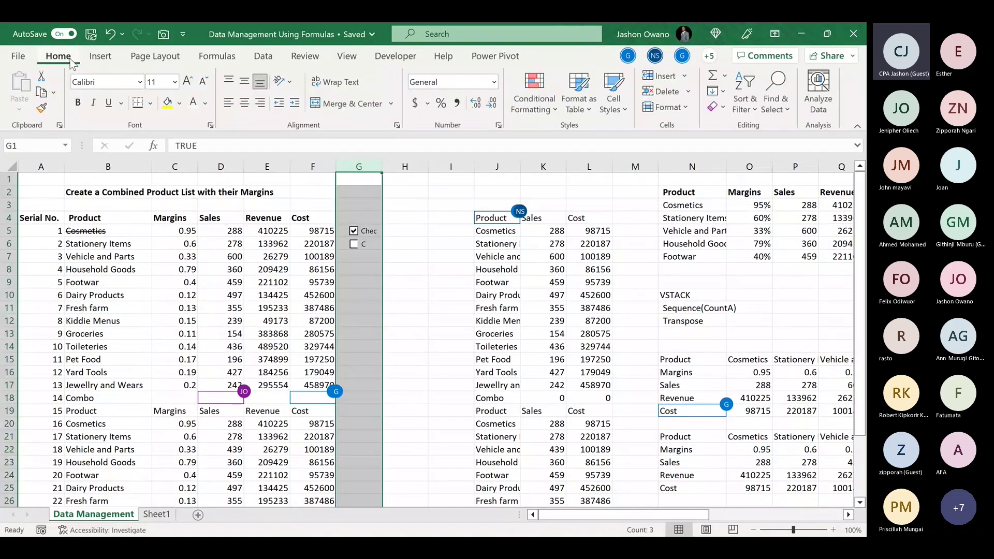
{"action": "left_click", "coordinate": [207, 103]}
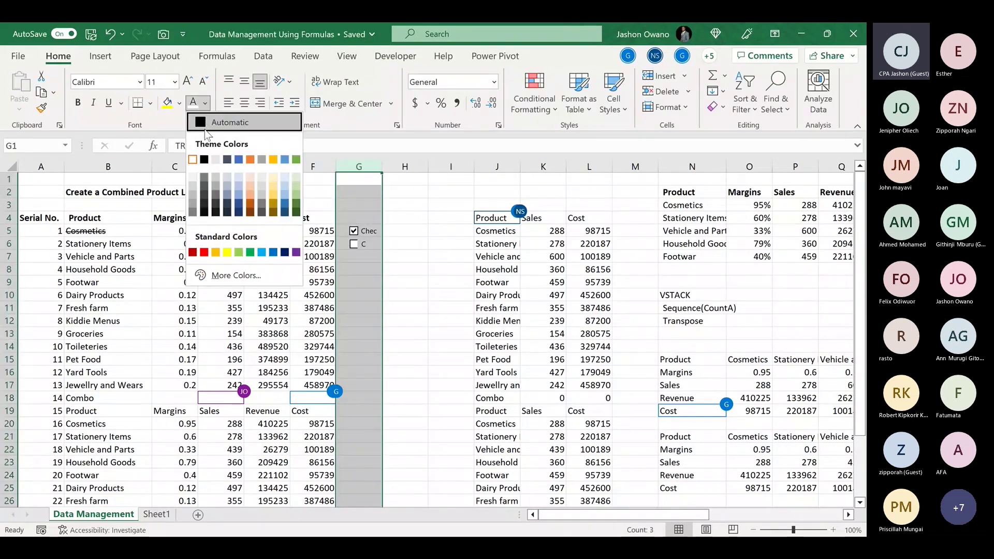
{"action": "left_click", "coordinate": [204, 129]}
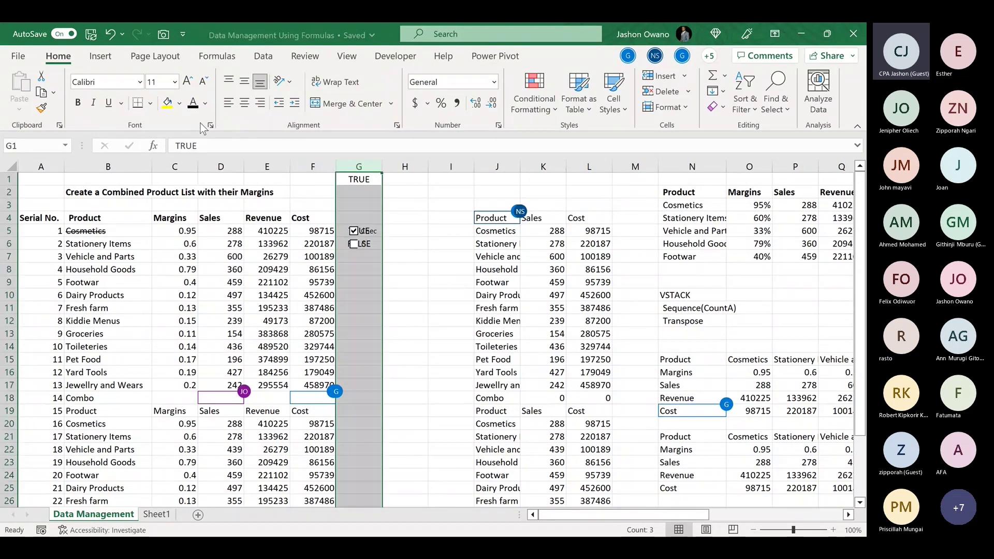
{"action": "left_click", "coordinate": [405, 255]}
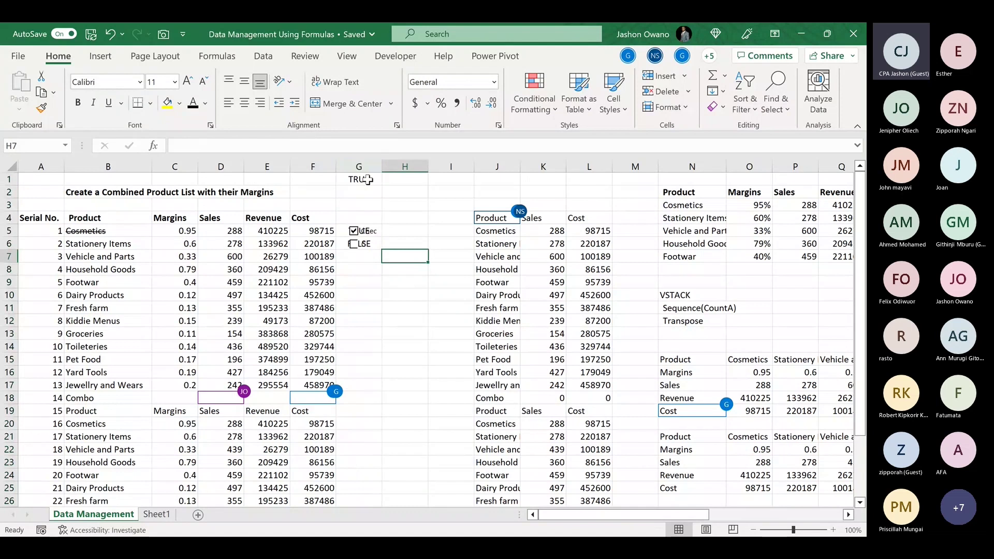
Set the font colour of column G back to white to hide the linked values behind the check boxes
{"action": "left_click", "coordinate": [367, 163]}
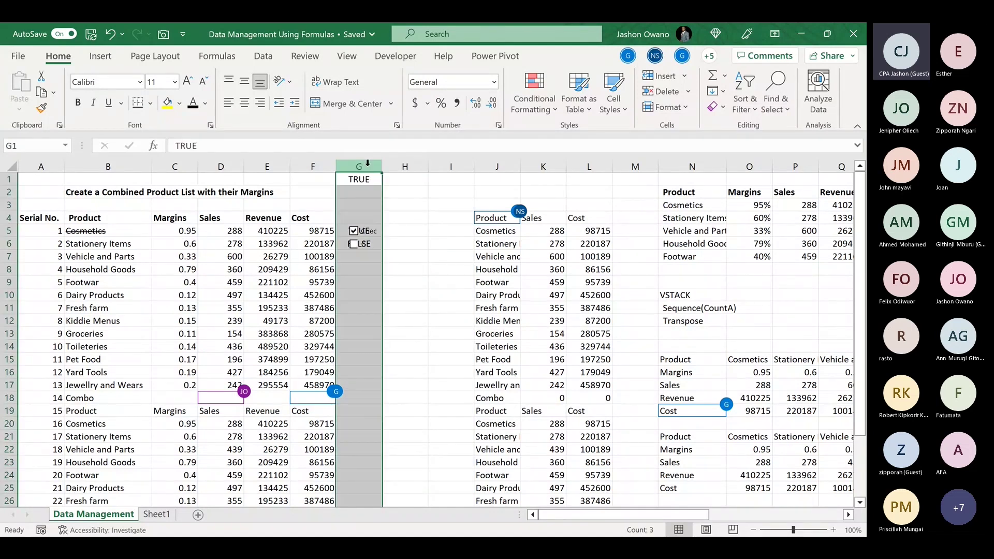
{"action": "left_click", "coordinate": [206, 103]}
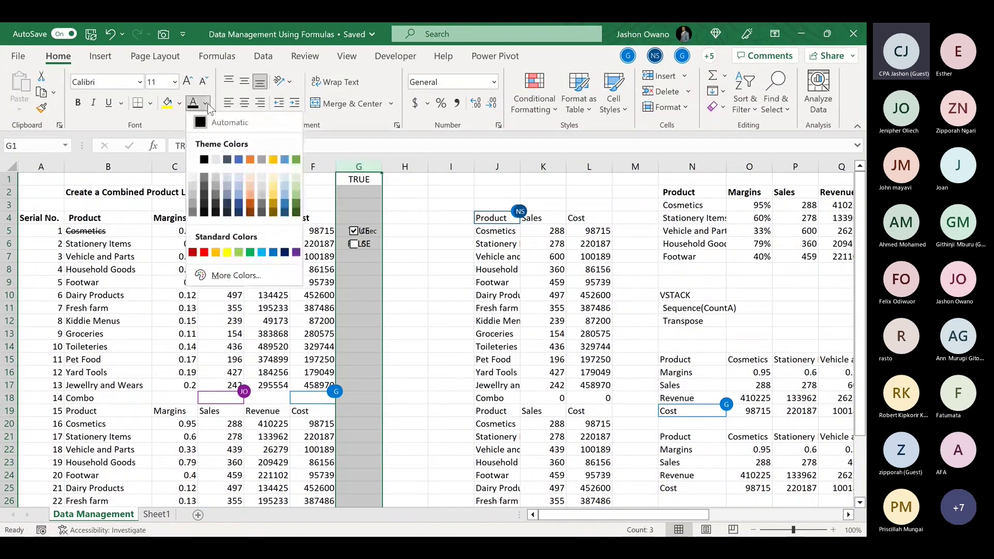
{"action": "left_click", "coordinate": [194, 160]}
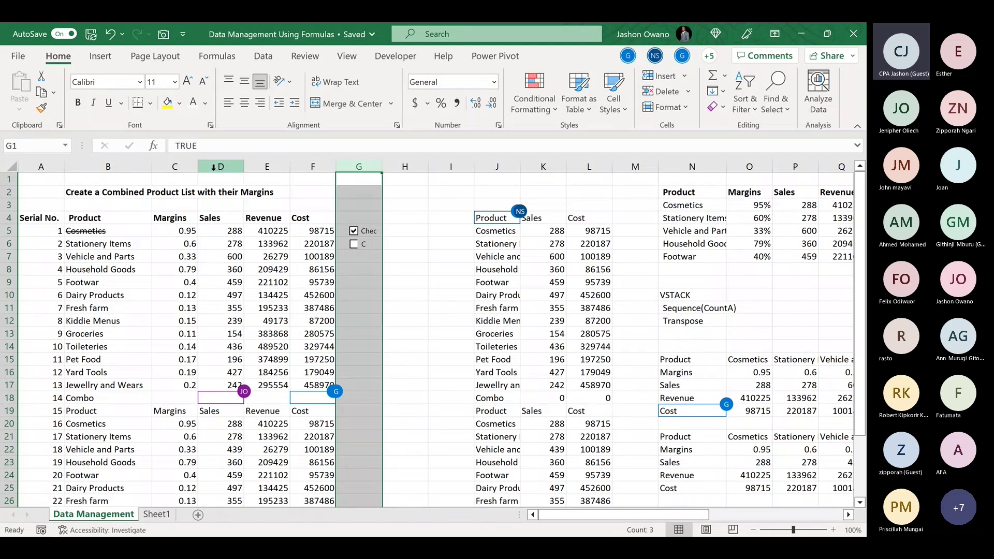
Tick and untick the Stationery Items check box again, and select its linked cell G6 to inspect the value
{"action": "left_click", "coordinate": [353, 245]}
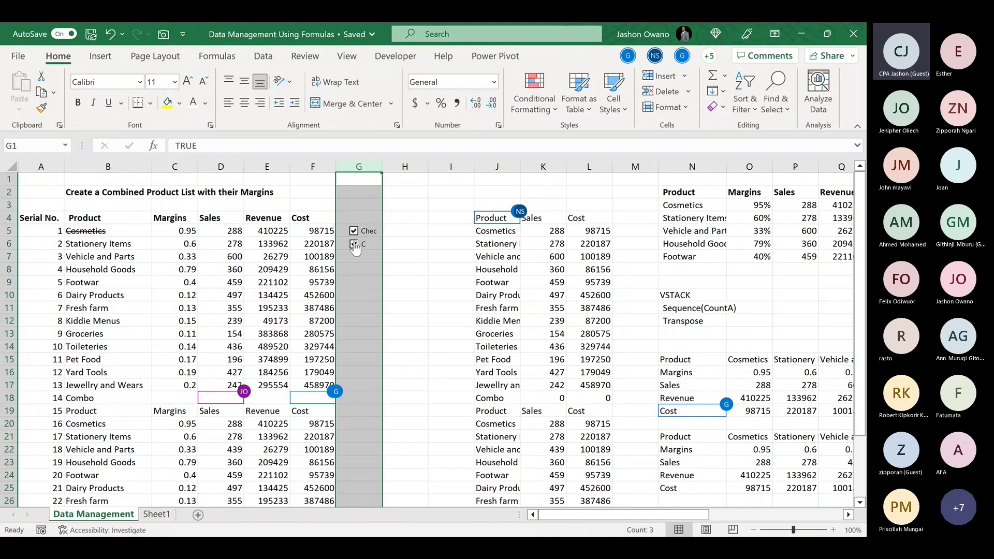
{"action": "left_click", "coordinate": [354, 245]}
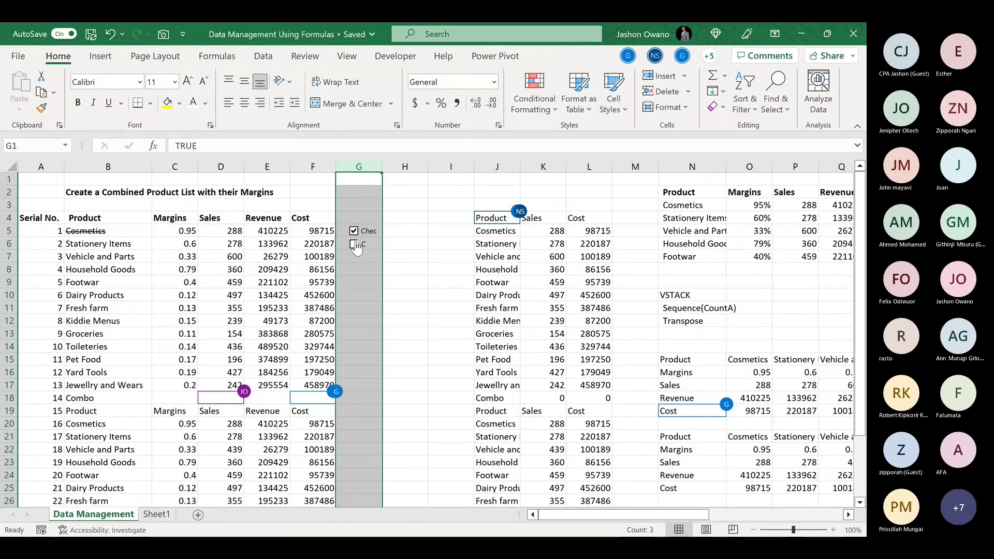
{"action": "left_click", "coordinate": [406, 256]}
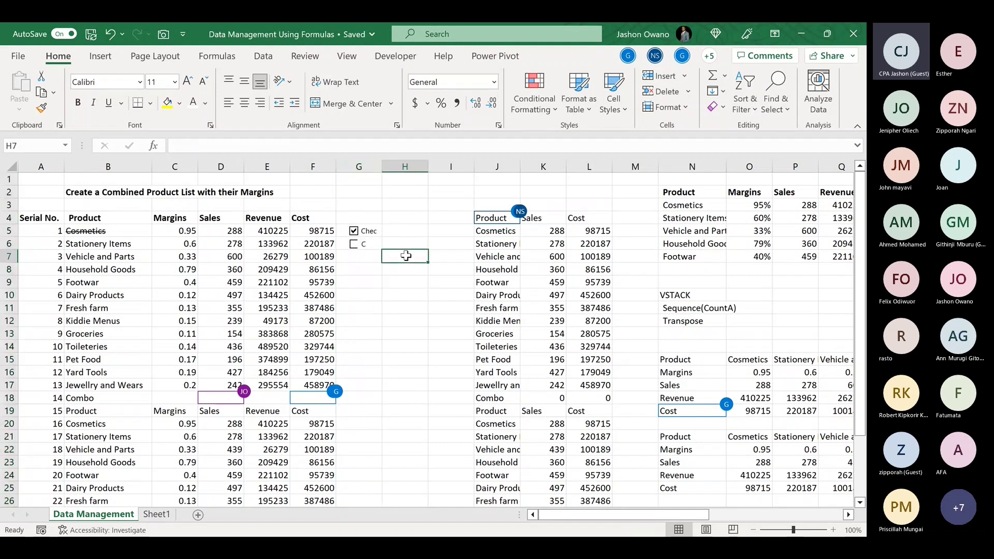
{"action": "left_click", "coordinate": [368, 244]}
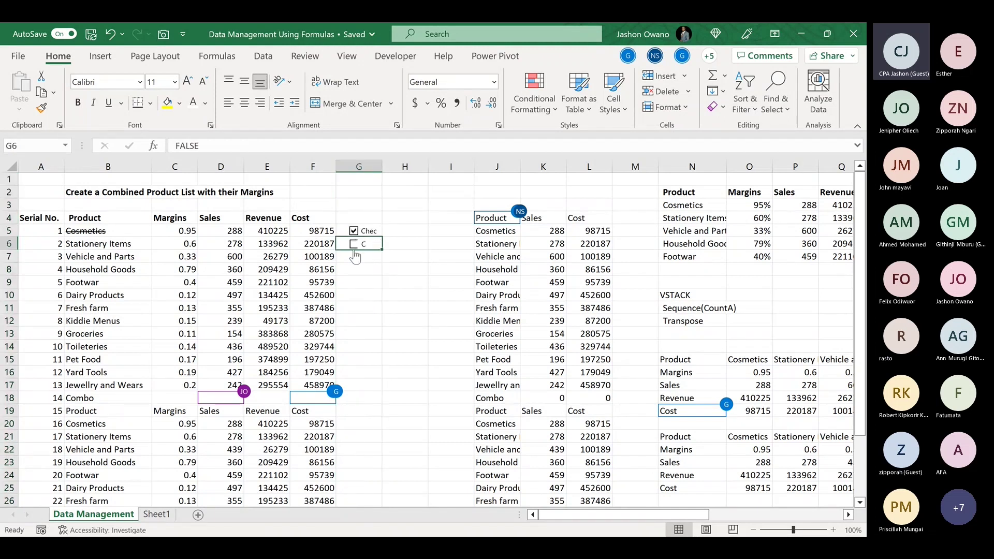
{"action": "left_click", "coordinate": [553, 109]}
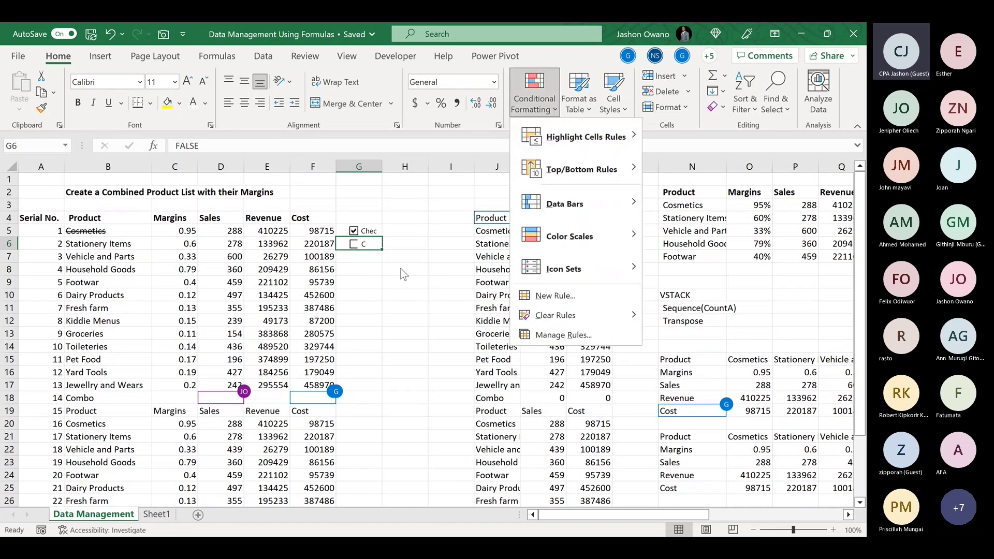
{"action": "left_click", "coordinate": [394, 294]}
{"action": "left_click", "coordinate": [362, 265]}
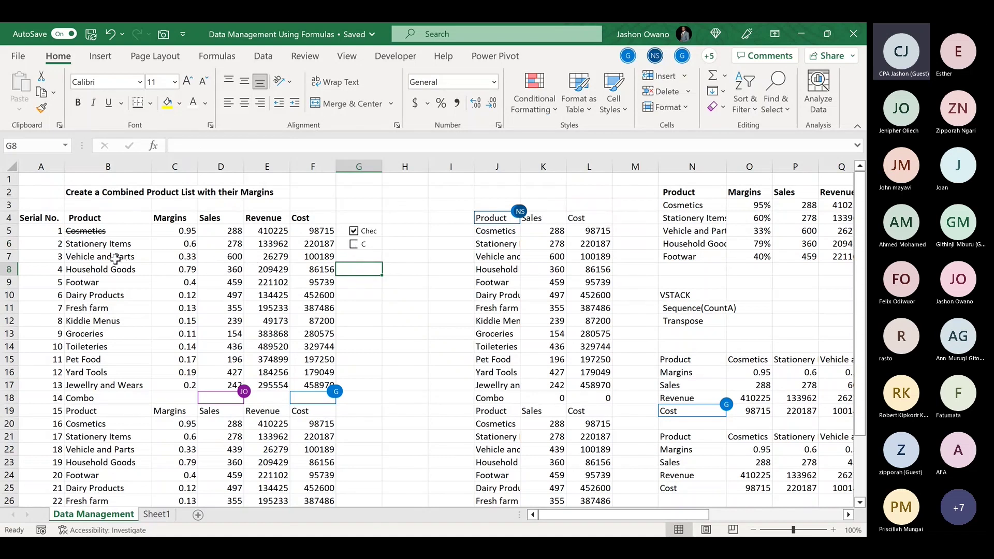
Add a conditional formatting rule to the Stationery Items row B6:F6, using a formula referencing G6 and a bold italic strikethrough format
{"action": "left_click_drag", "start_coordinate": [82, 246], "coordinate": [321, 244]}
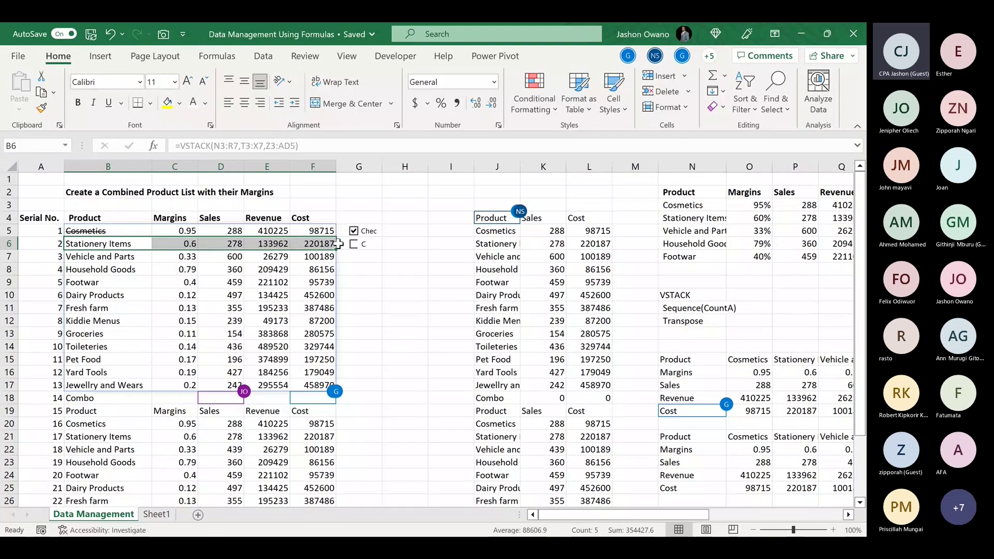
{"action": "left_click", "coordinate": [545, 114]}
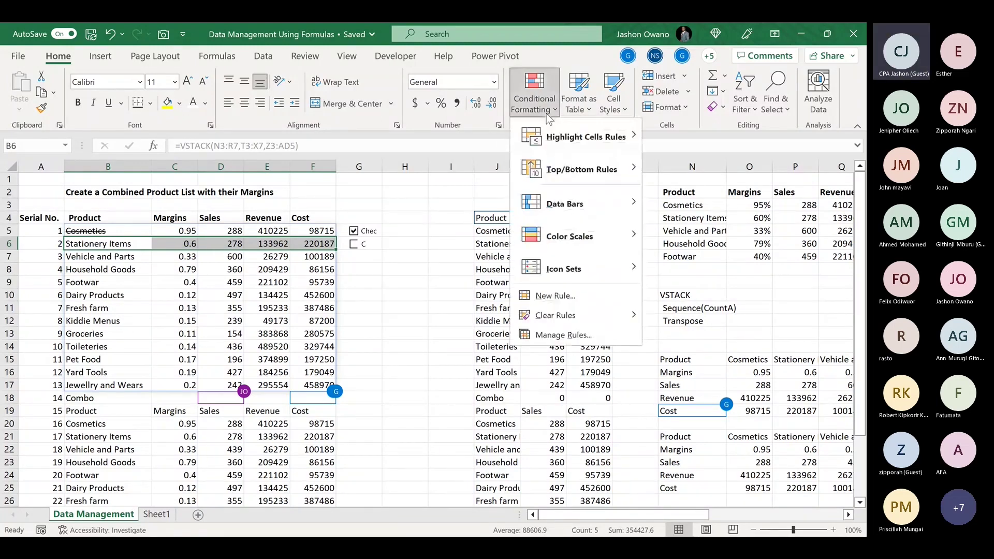
{"action": "left_click", "coordinate": [545, 296]}
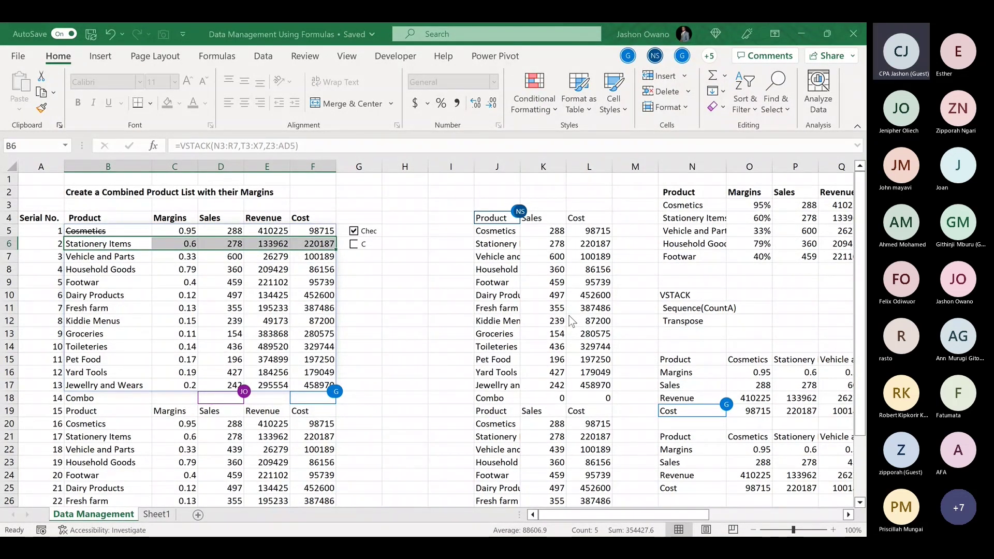
{"action": "left_click", "coordinate": [431, 369]}
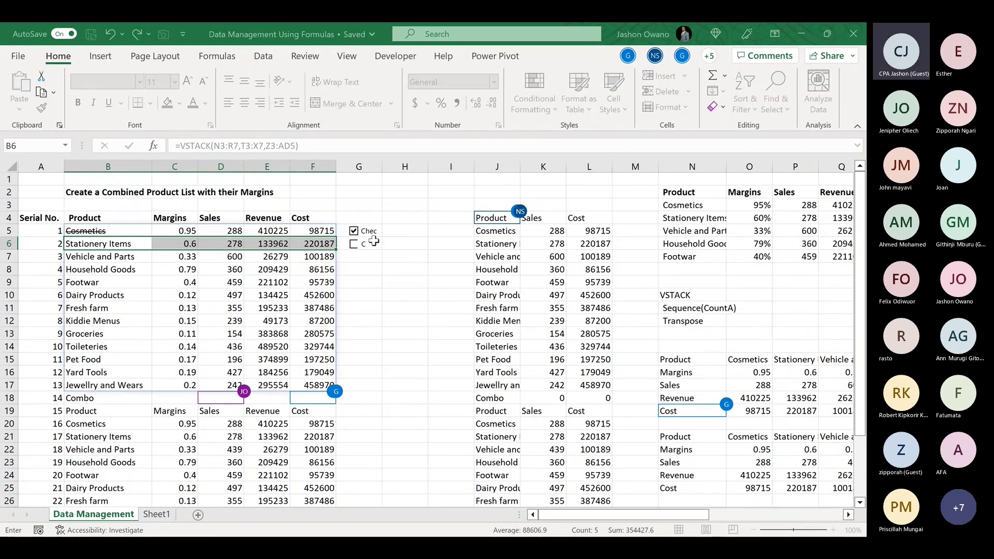
{"action": "left_click", "coordinate": [373, 243]}
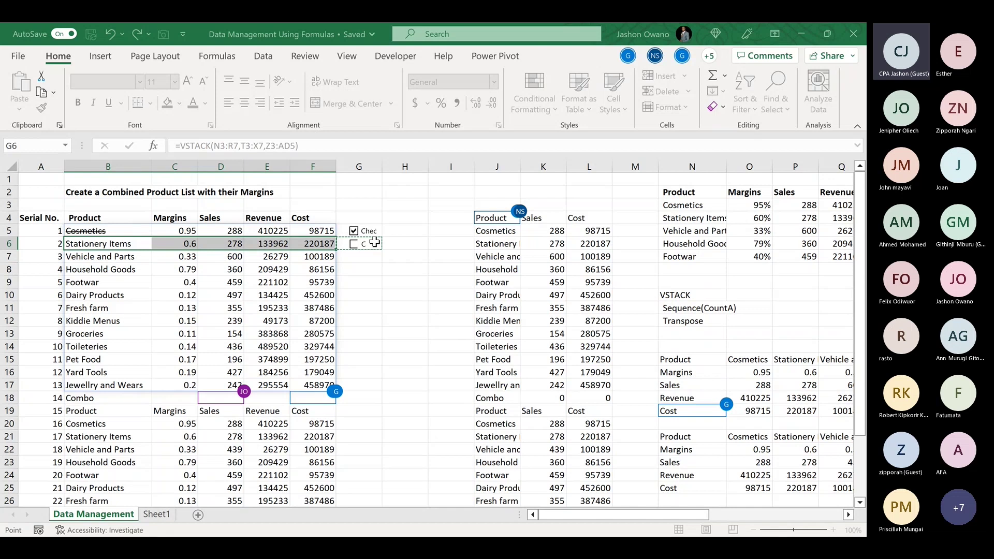
{"action": "type", "text": "="}
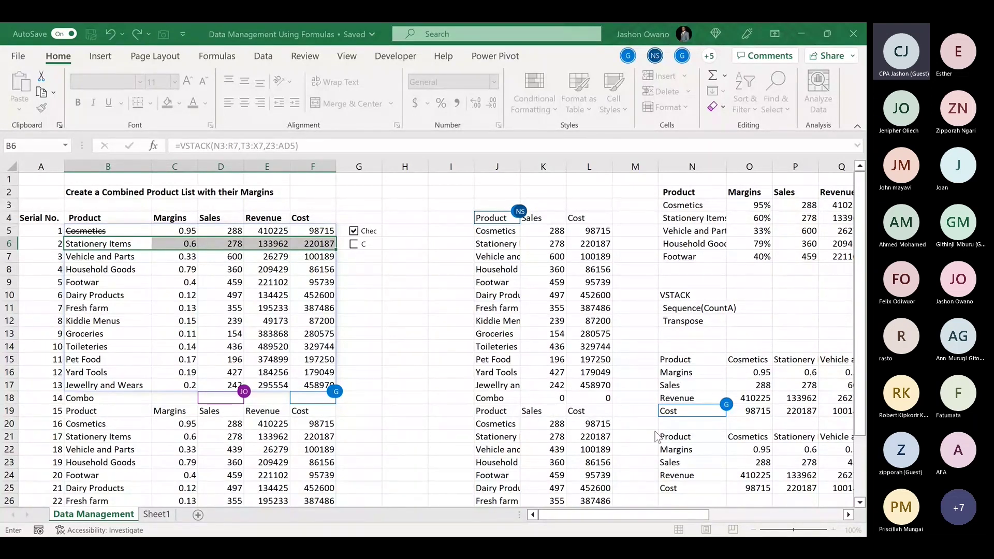
{"action": "left_click", "coordinate": [714, 418]}
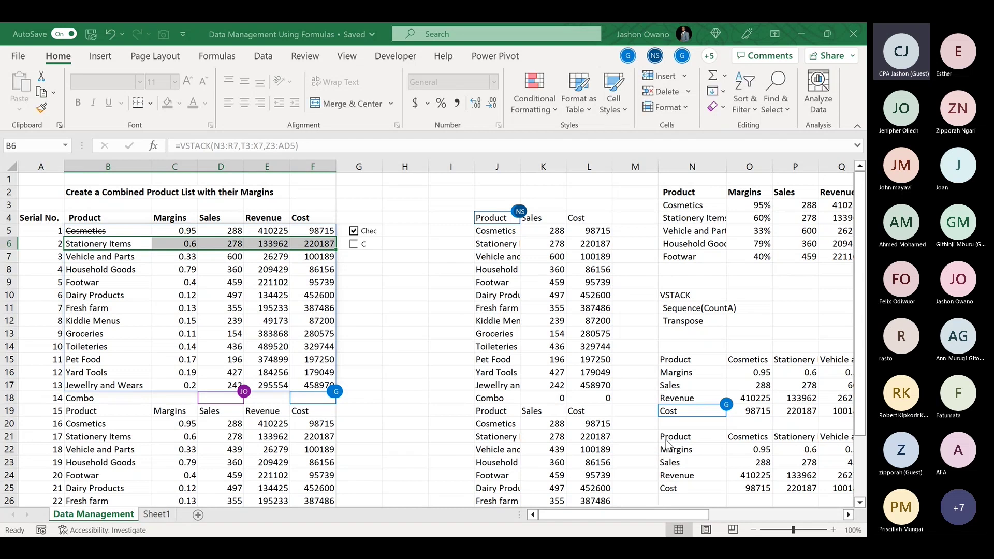
{"action": "left_click", "coordinate": [389, 358]}
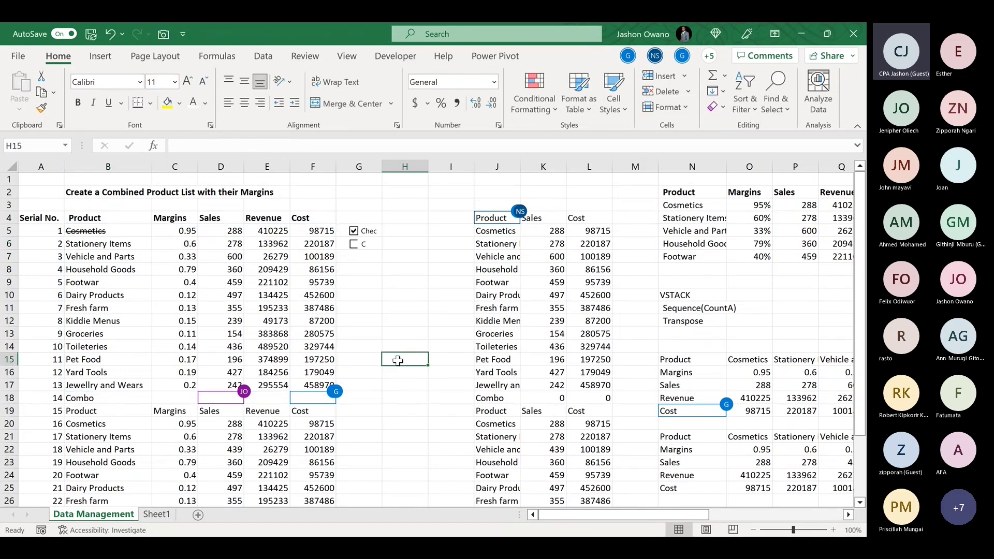
Tick and untick the Stationery Items check box several times to test the strikethrough on its row
{"action": "left_click", "coordinate": [353, 244]}
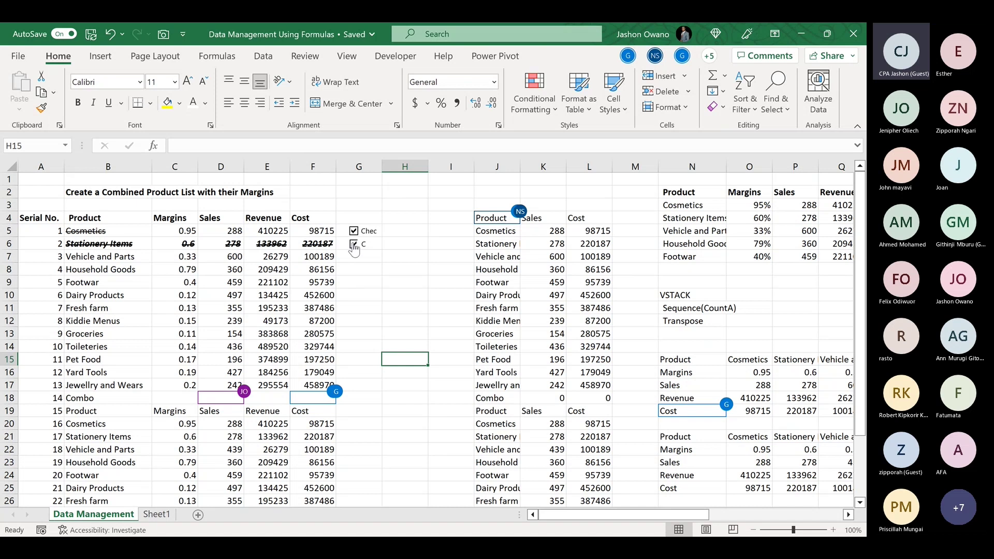
{"action": "left_click", "coordinate": [353, 245]}
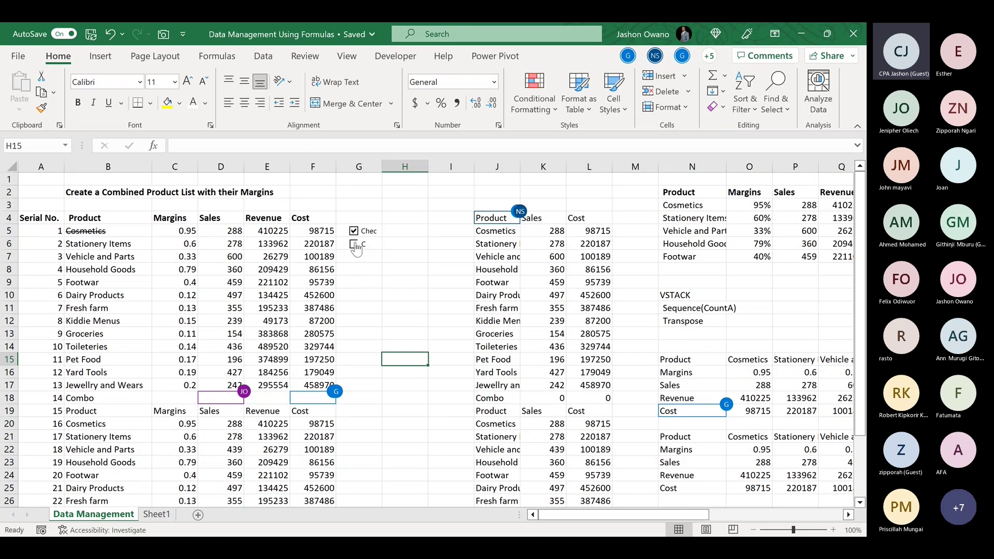
{"action": "left_click", "coordinate": [354, 246]}
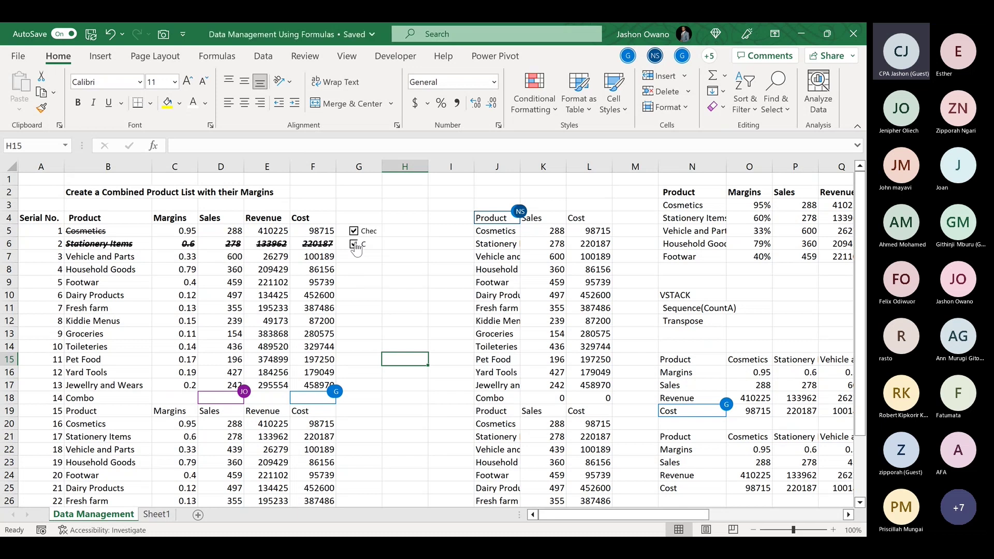
{"action": "left_click", "coordinate": [354, 244]}
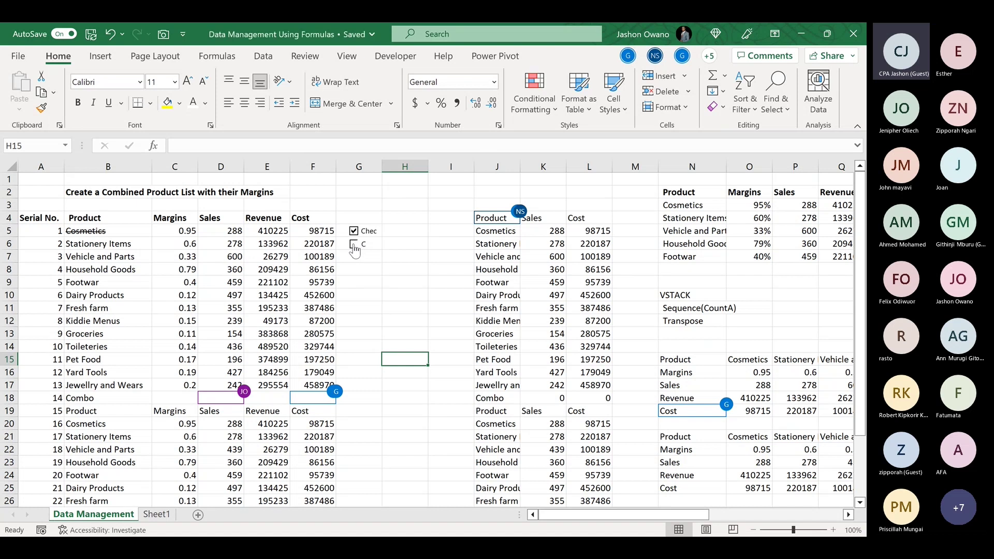
{"action": "left_click", "coordinate": [354, 246]}
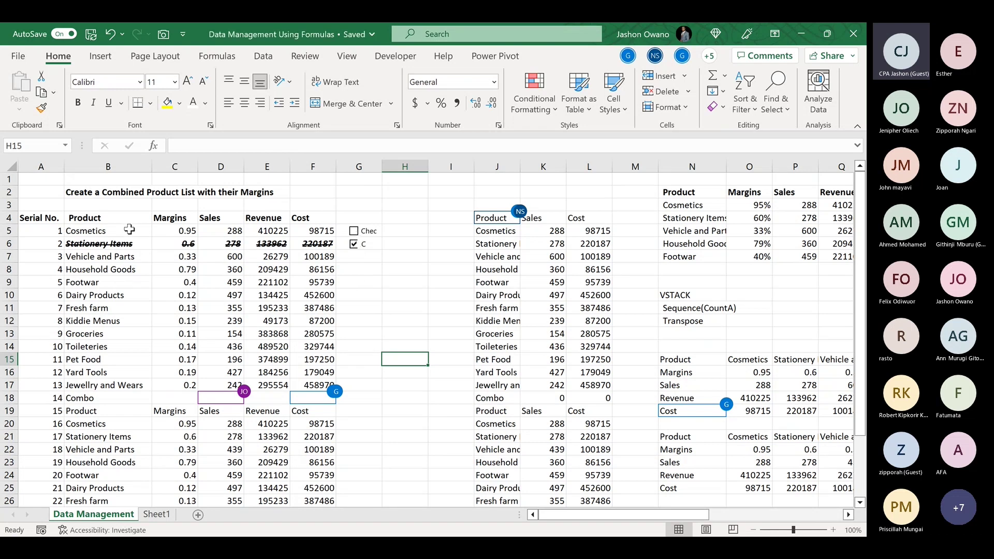
Select the product names in B5:B18, tick the Cosmetics check box, and untick and re-tick the Stationery Items check box
{"action": "left_click_drag", "start_coordinate": [129, 229], "coordinate": [109, 394]}
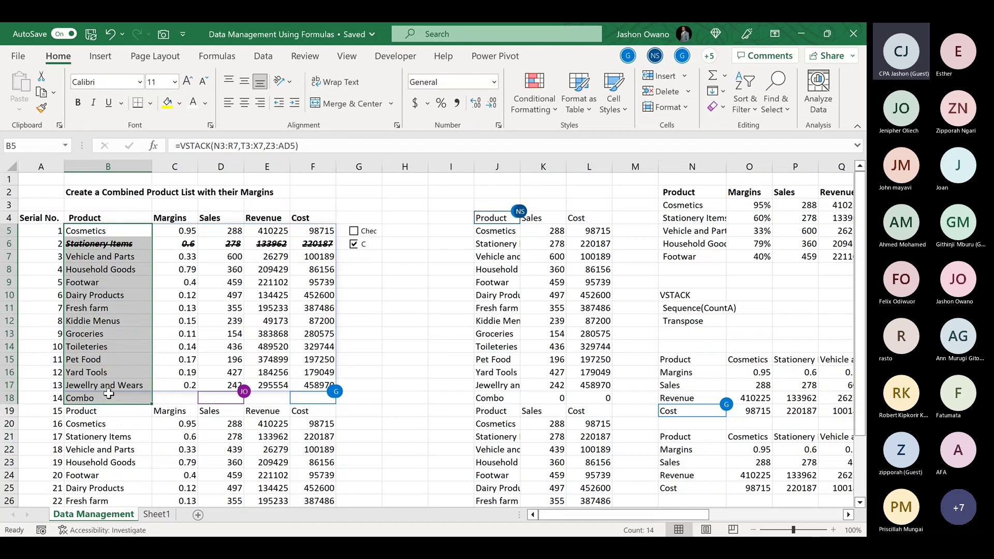
{"action": "left_click", "coordinate": [354, 233]}
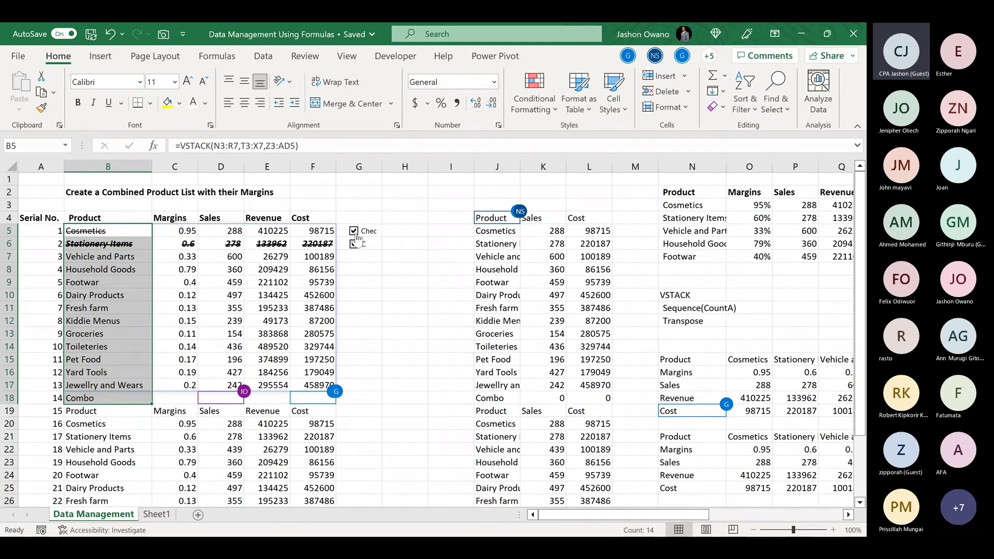
{"action": "left_click", "coordinate": [355, 243]}
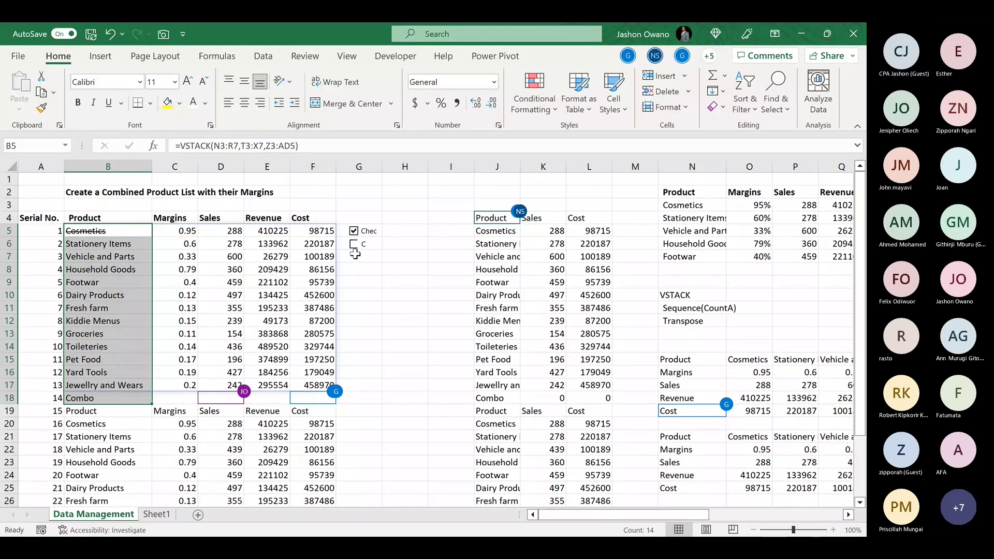
{"action": "left_click", "coordinate": [354, 243]}
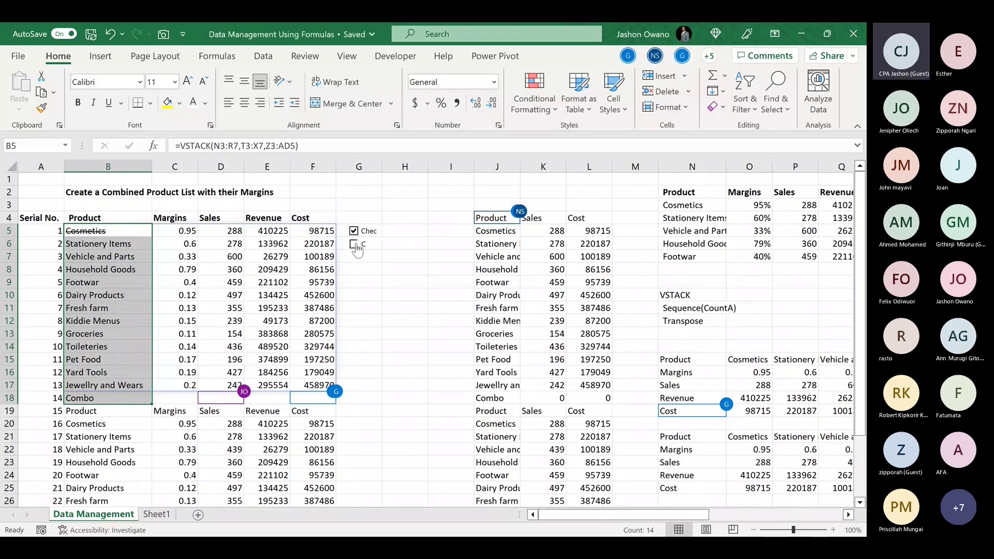
Insert a check box form control in G7 beside Vehicle and Parts and align it with the check boxes above
{"action": "left_click", "coordinate": [404, 61]}
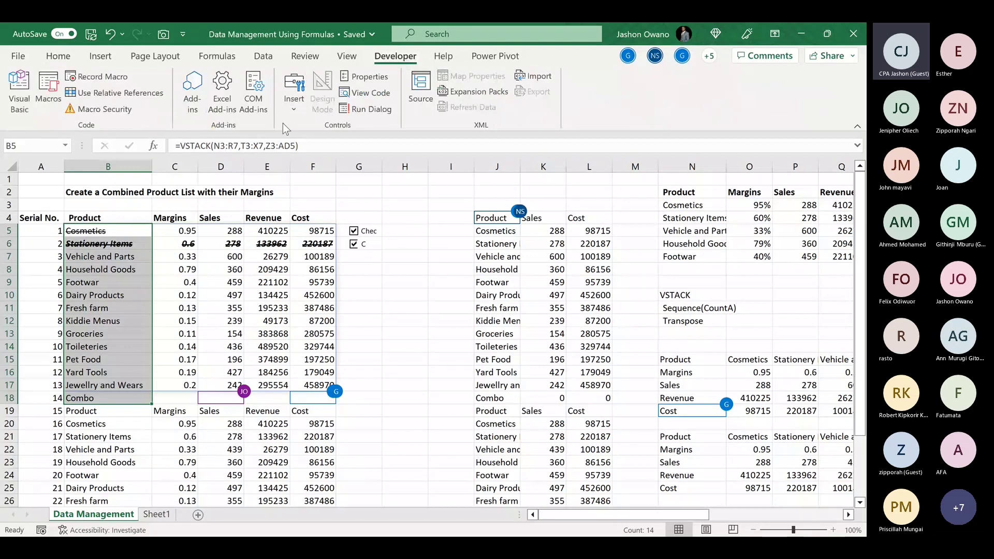
{"action": "left_click", "coordinate": [291, 110]}
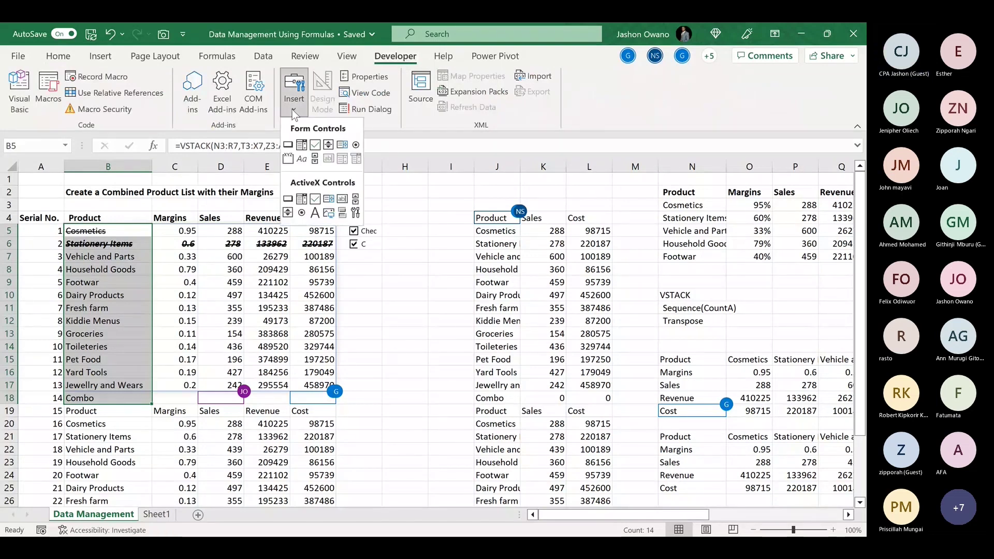
{"action": "left_click", "coordinate": [315, 145]}
{"action": "left_click_drag", "start_coordinate": [352, 251], "coordinate": [366, 269]}
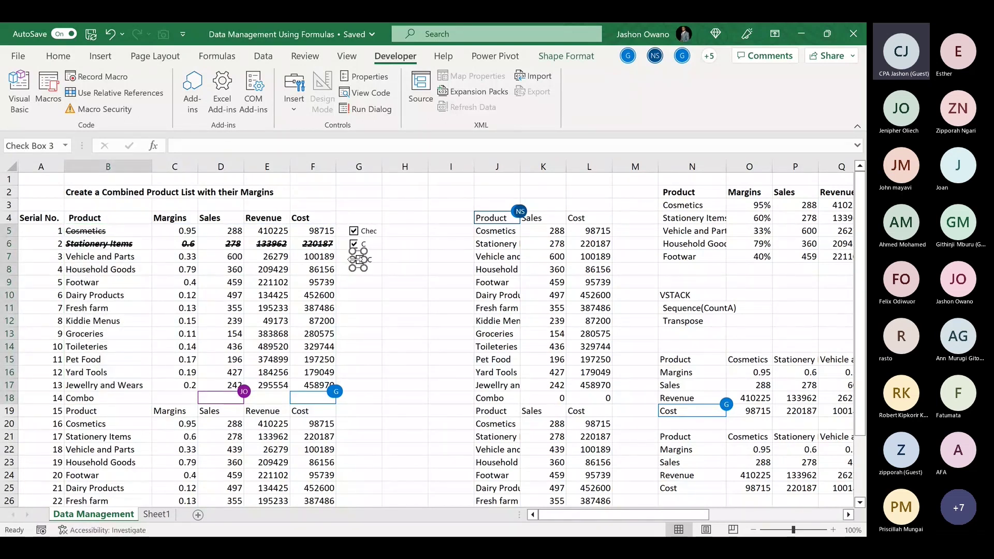
{"action": "mouse_move", "coordinate": [361, 266]}
{"action": "left_mouse_down"}
{"action": "mouse_move", "coordinate": [349, 249]}
{"action": "mouse_move", "coordinate": [351, 260]}
{"action": "left_mouse_up"}
{"action": "left_click", "coordinate": [373, 290]}
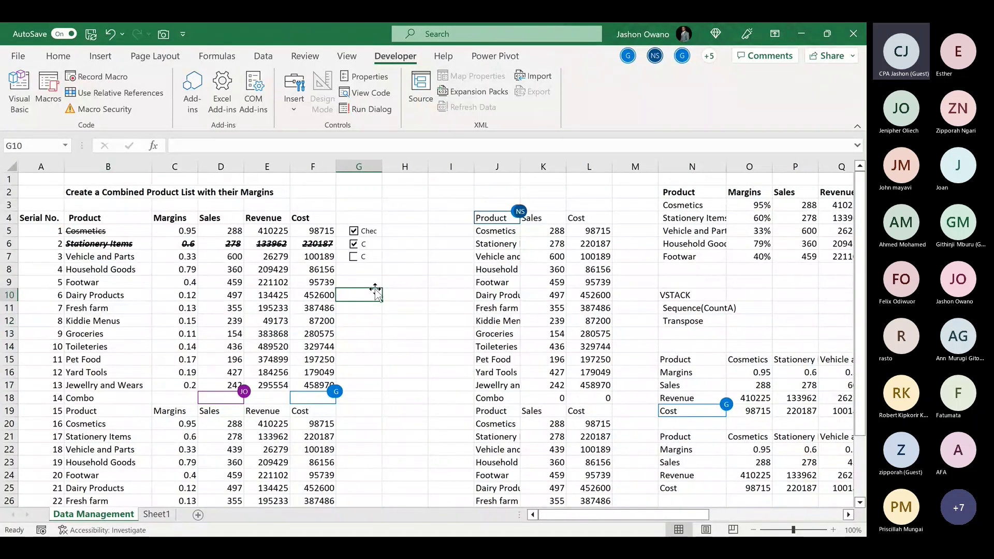
Widen the Vehicle and Parts check box slightly so more of its label shows, and leave it ticked
{"action": "right_click", "coordinate": [356, 258]}
{"action": "left_click", "coordinate": [357, 257]}
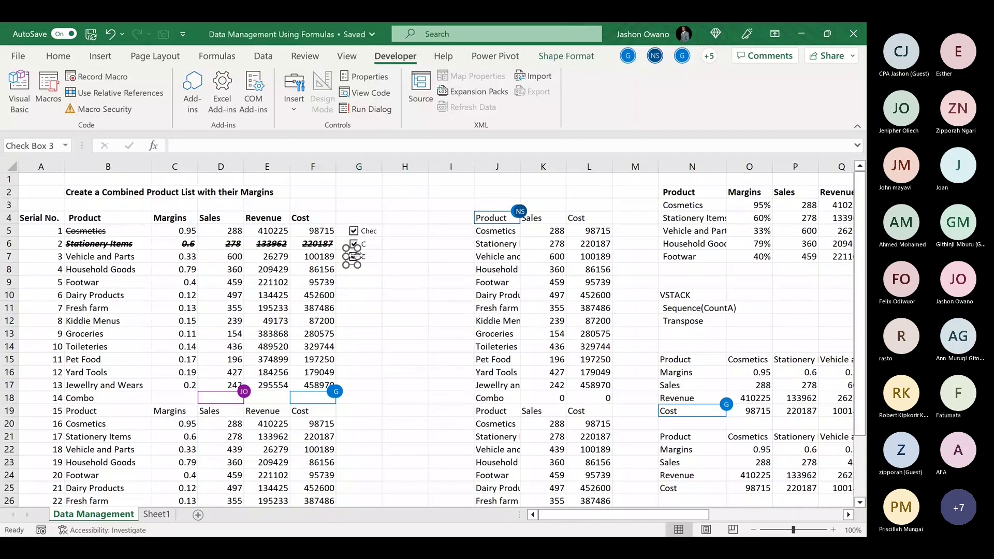
{"action": "left_click_drag", "start_coordinate": [364, 258], "coordinate": [363, 257]}
{"action": "left_click", "coordinate": [361, 293]}
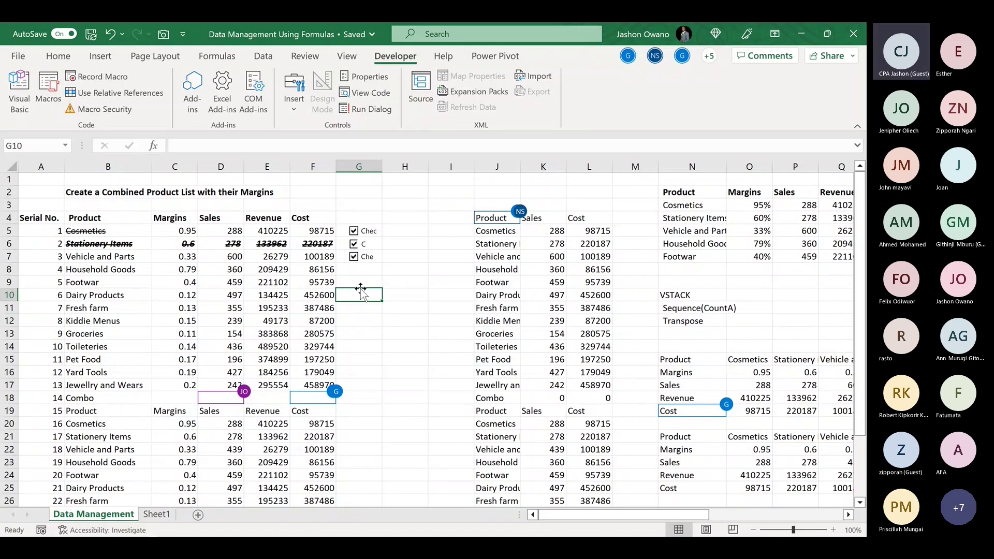
Copy the Vehicle and Parts check box, paste nine copies, and move the last copy to G17
{"action": "right_click", "coordinate": [354, 258]}
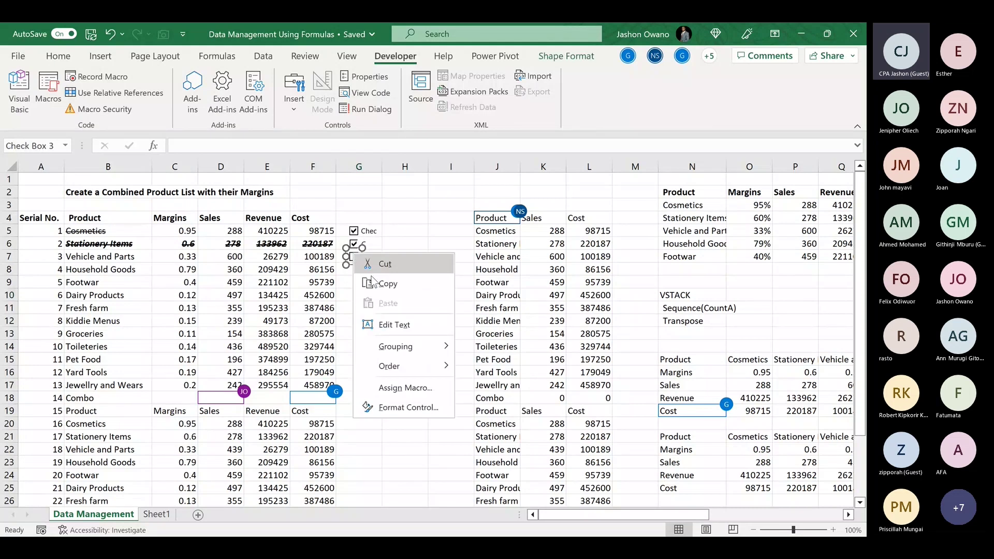
{"action": "left_click", "coordinate": [387, 285]}
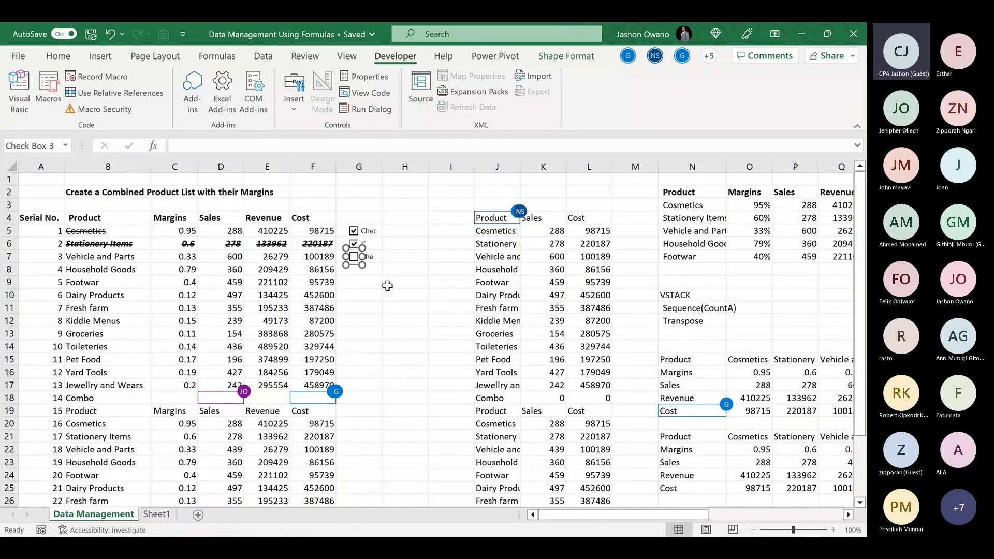
{"action": "left_click", "coordinate": [360, 271]}
{"action": "key", "text": "ctrl+v"}
{"action": "key", "text": "ctrl+v"}
{"action": "key", "text": "ctrl+v"}
{"action": "key", "text": "ctrl+v"}
{"action": "key", "text": "ctrl+v"}
{"action": "key", "text": "ctrl+v"}
{"action": "key", "text": "ctrl+v"}
{"action": "key", "text": "ctrl+v"}
{"action": "key", "text": "ctrl+v"}
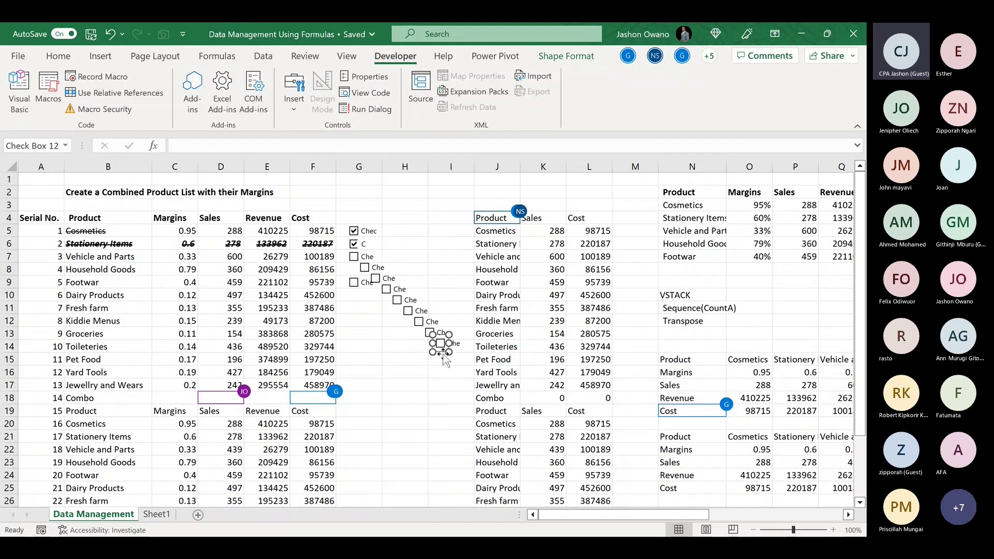
{"action": "left_click_drag", "start_coordinate": [443, 353], "coordinate": [362, 394]}
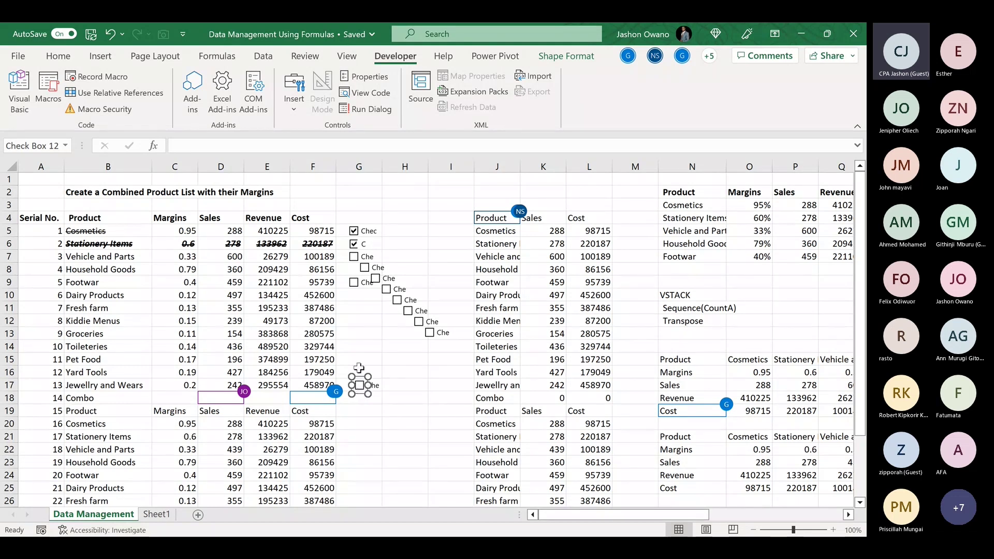
Fill cell G7 with its check box down to G13
{"action": "left_click", "coordinate": [367, 258]}
{"action": "right_click", "coordinate": [368, 256]}
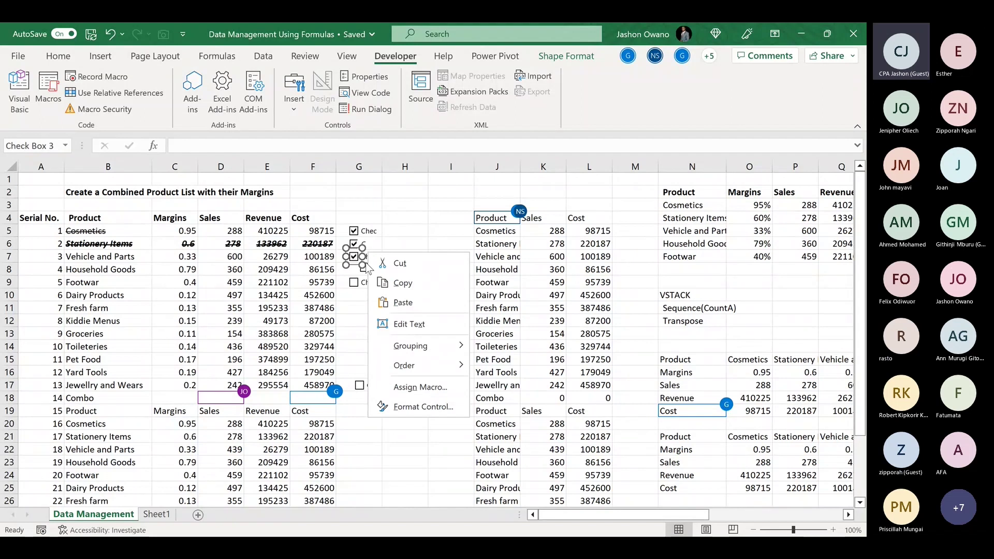
{"action": "left_click", "coordinate": [392, 236]}
{"action": "left_click", "coordinate": [378, 256]}
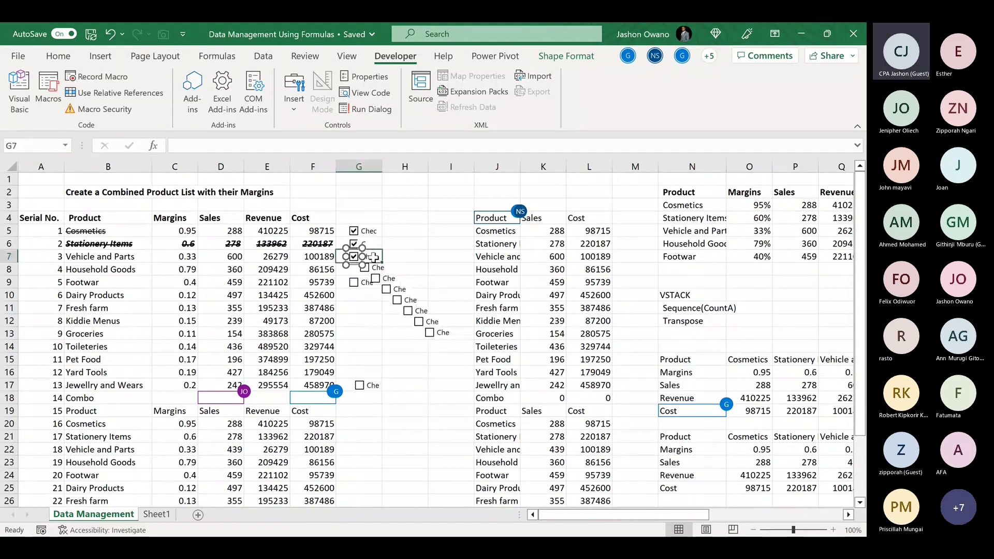
{"action": "left_click_drag", "start_coordinate": [382, 263], "coordinate": [378, 337]}
Delete the check box copy in G17, and undo both this deletion and the fill down column G
{"action": "left_click", "coordinate": [365, 385]}
{"action": "right_click", "coordinate": [366, 385]}
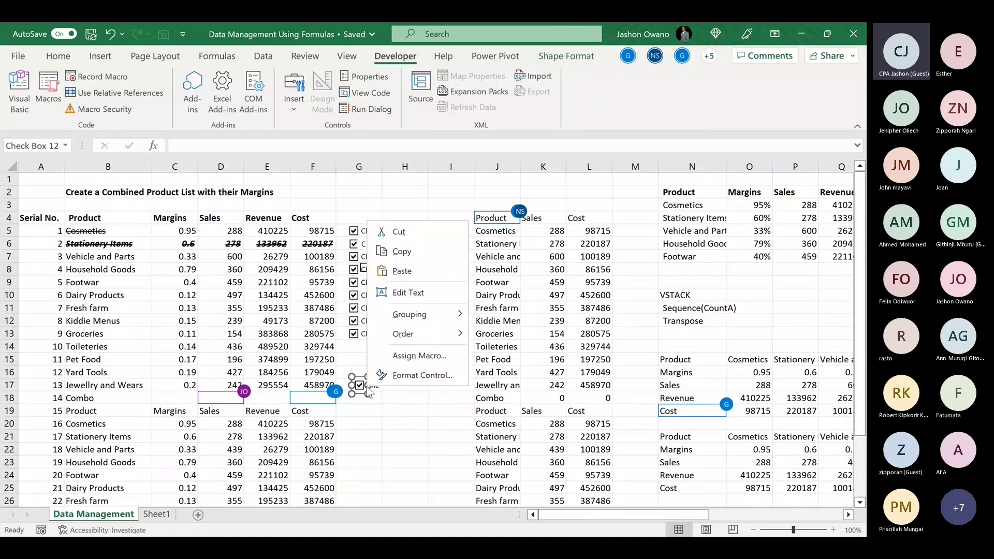
{"action": "key", "text": "Escape"}
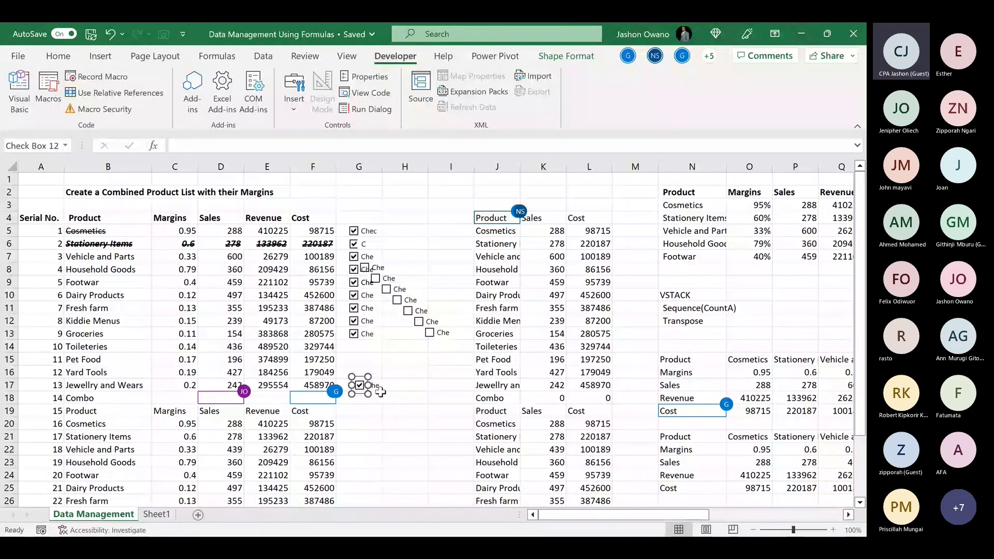
{"action": "key", "text": "Delete"}
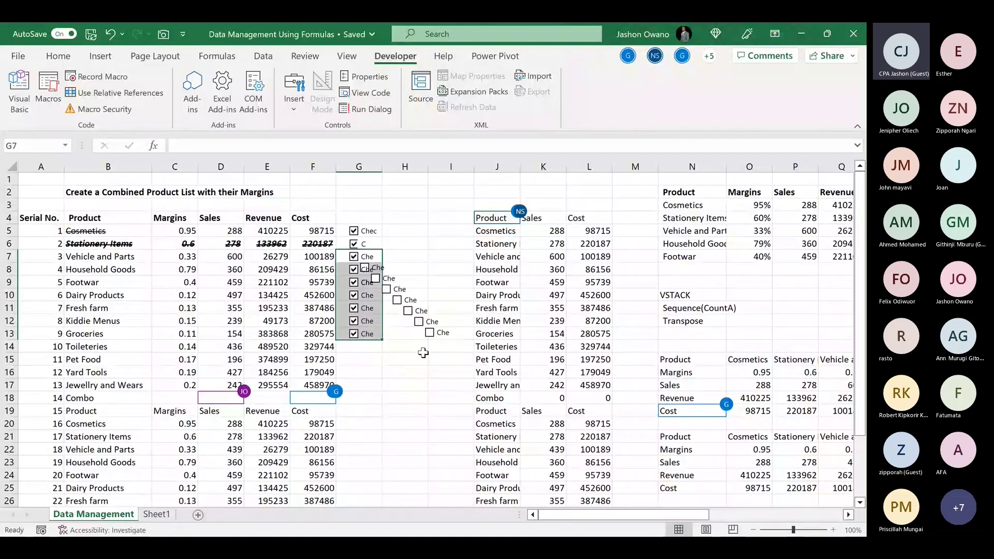
{"action": "left_click", "coordinate": [112, 32]}
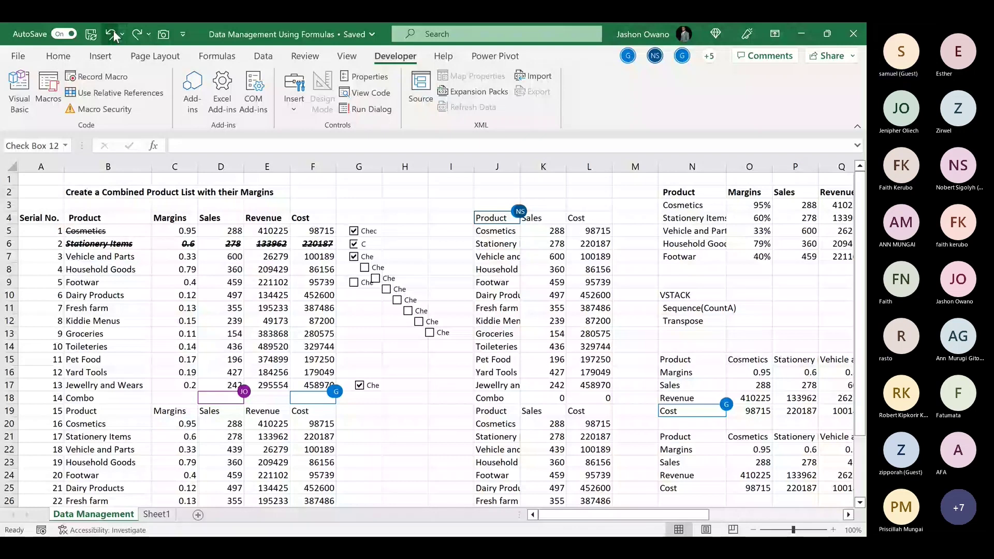
Undo the pasted check box copies and the check box added beside Vehicle and Parts
{"action": "left_click", "coordinate": [113, 33]}
{"action": "left_click", "coordinate": [113, 32]}
{"action": "left_click", "coordinate": [110, 34]}
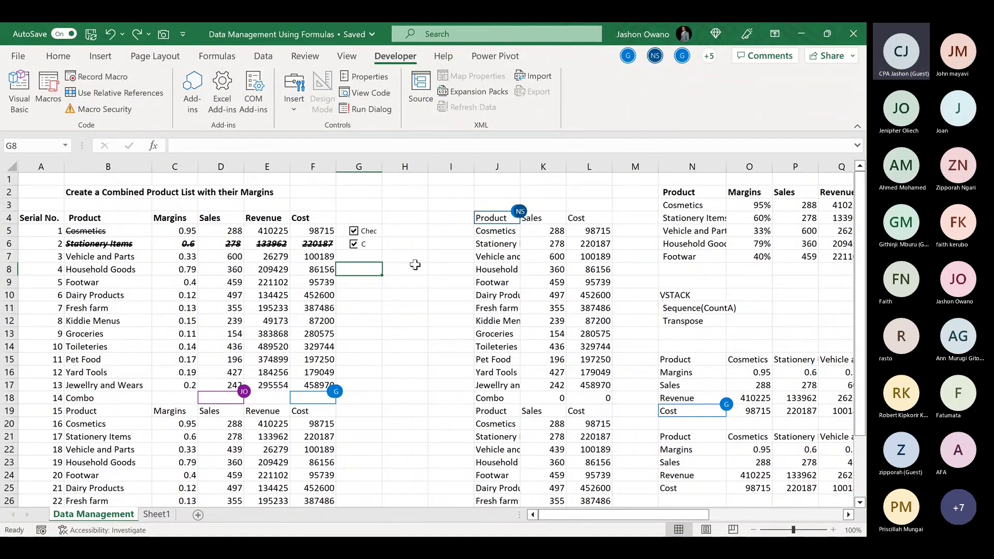
{"action": "left_click", "coordinate": [360, 246]}
{"action": "right_click", "coordinate": [361, 247]}
{"action": "key", "text": "Escape"}
{"action": "right_click", "coordinate": [354, 245]}
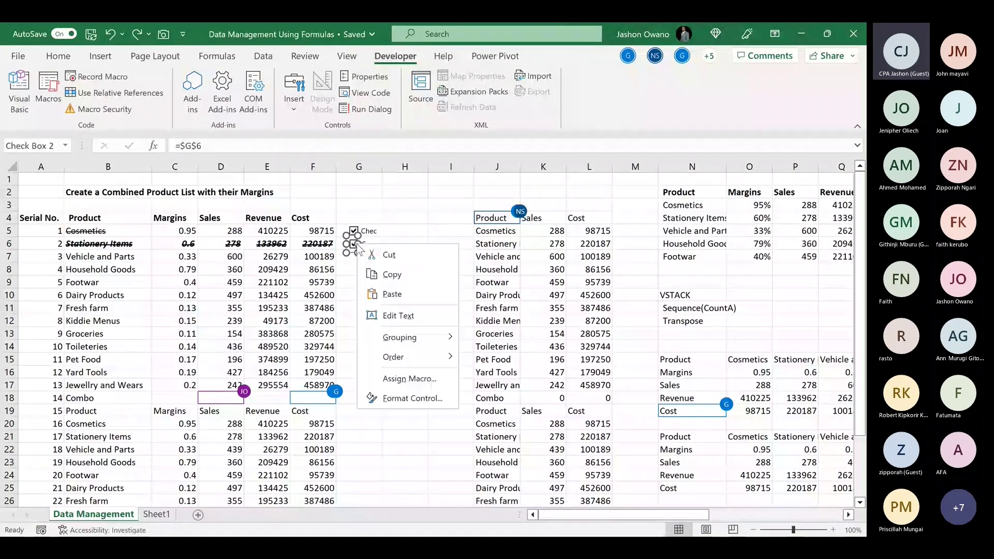
{"action": "key", "text": "Escape"}
Untick the Stationery Items check box, try filling cell G6 down to G17, and undo the fill
{"action": "left_click", "coordinate": [362, 257]}
{"action": "left_click", "coordinate": [354, 243]}
{"action": "left_click", "coordinate": [374, 242]}
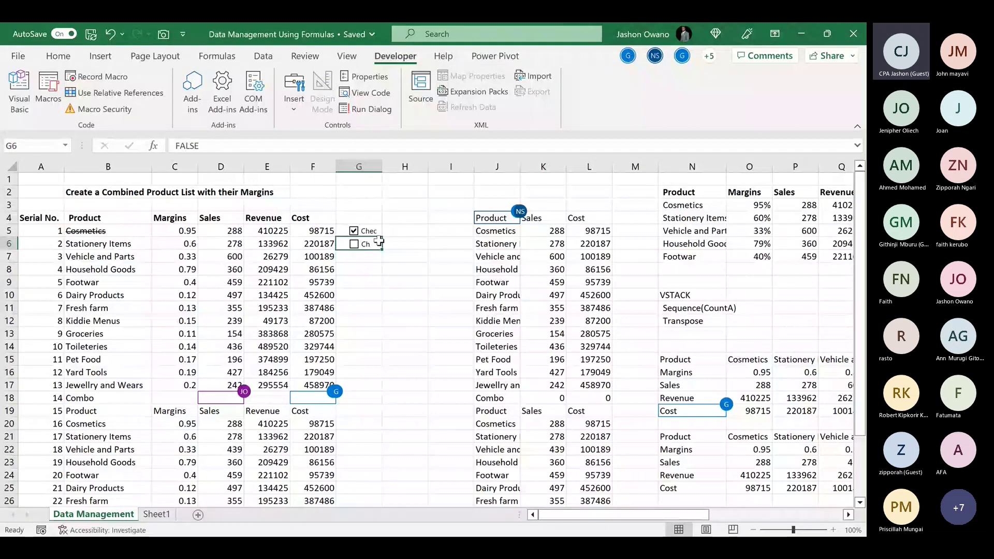
{"action": "left_click_drag", "start_coordinate": [382, 250], "coordinate": [380, 388]}
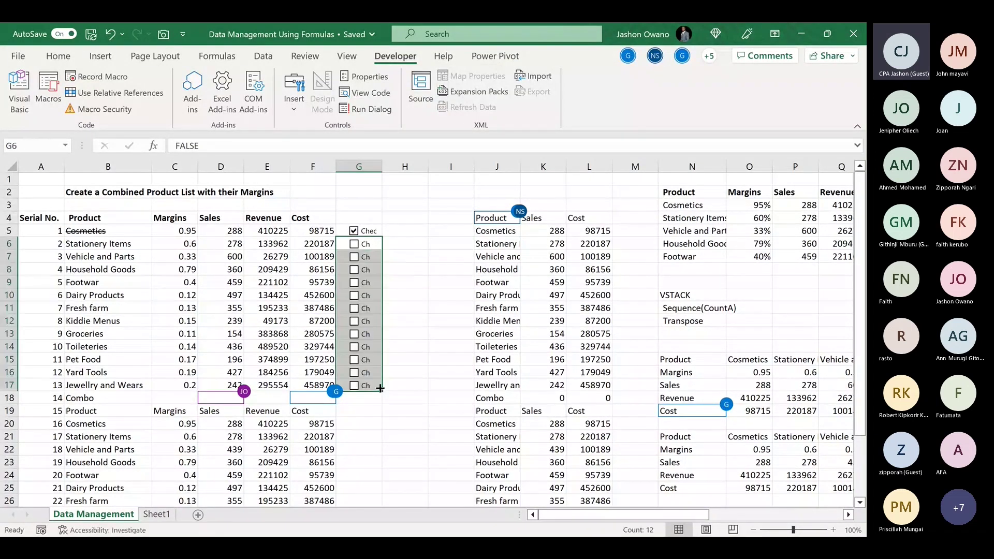
{"action": "left_click", "coordinate": [412, 343]}
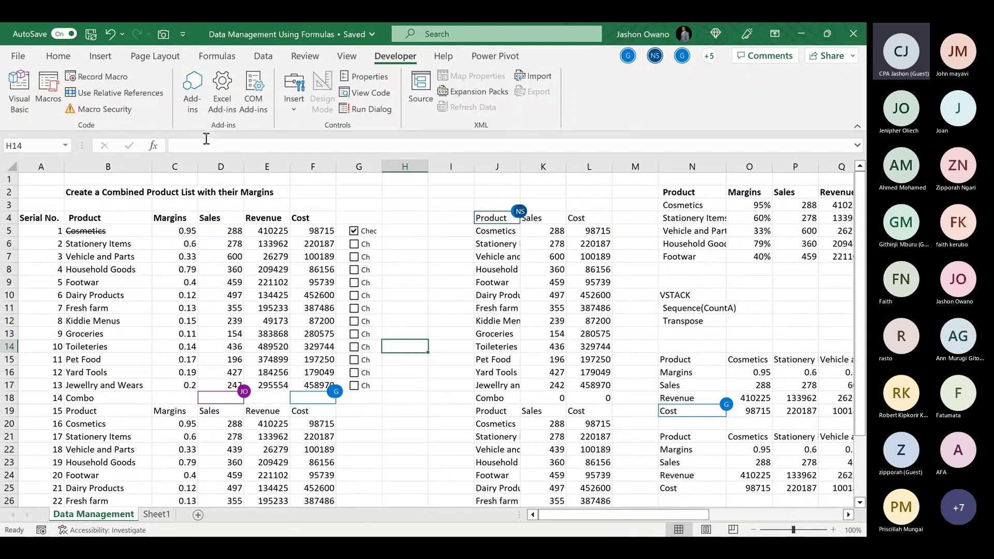
{"action": "left_click", "coordinate": [109, 34]}
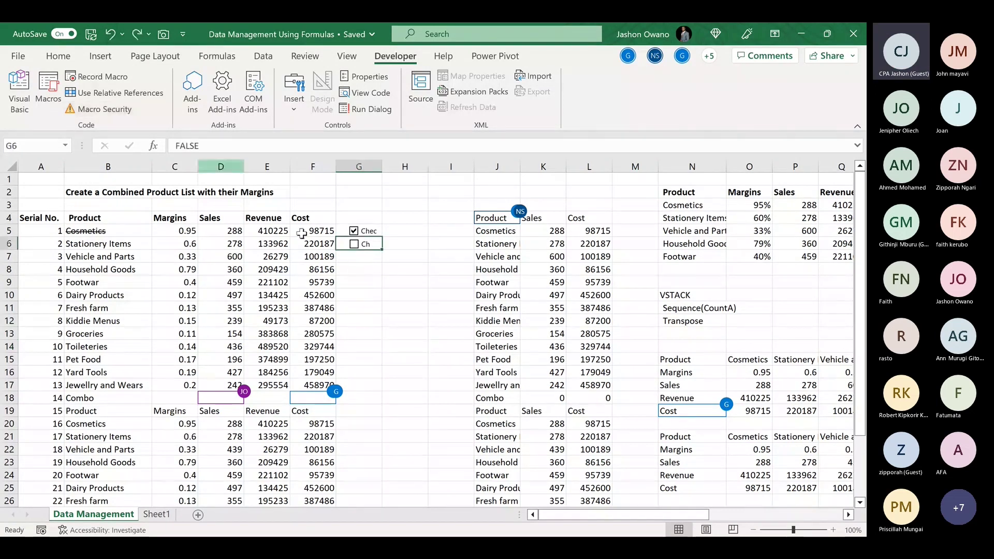
Tick the Stationery Items check box and delete all of its label text, leaving only the box
{"action": "left_click", "coordinate": [368, 248]}
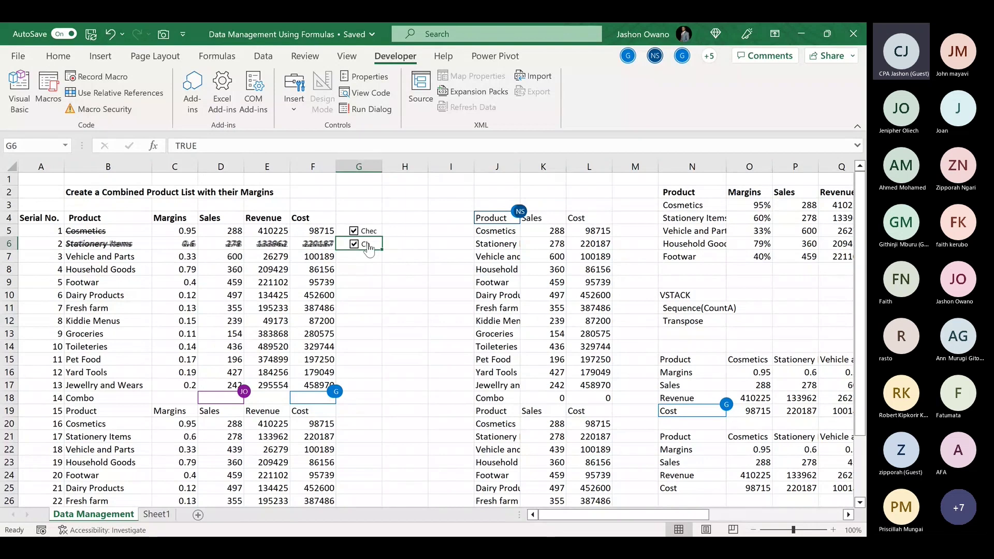
{"action": "right_click", "coordinate": [368, 247]}
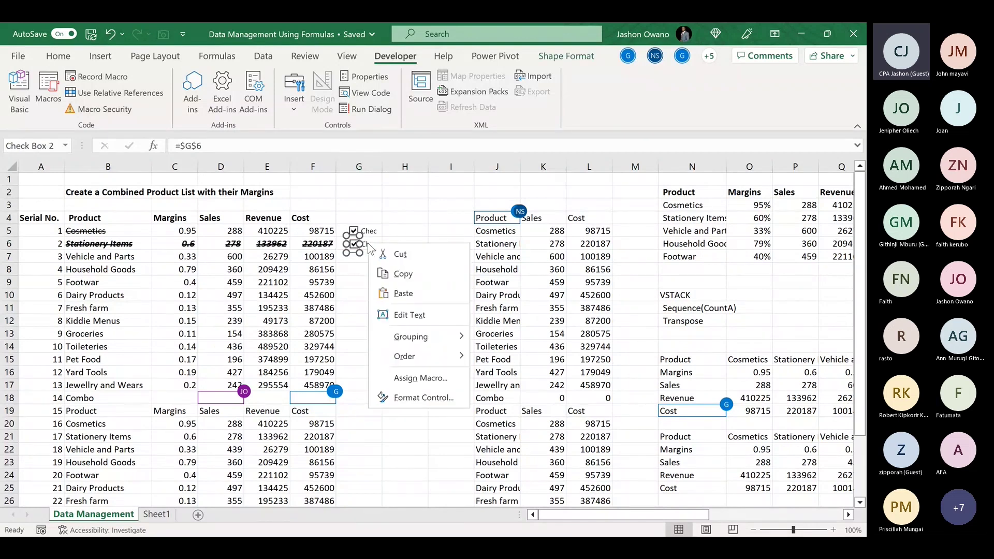
{"action": "left_click", "coordinate": [402, 318]}
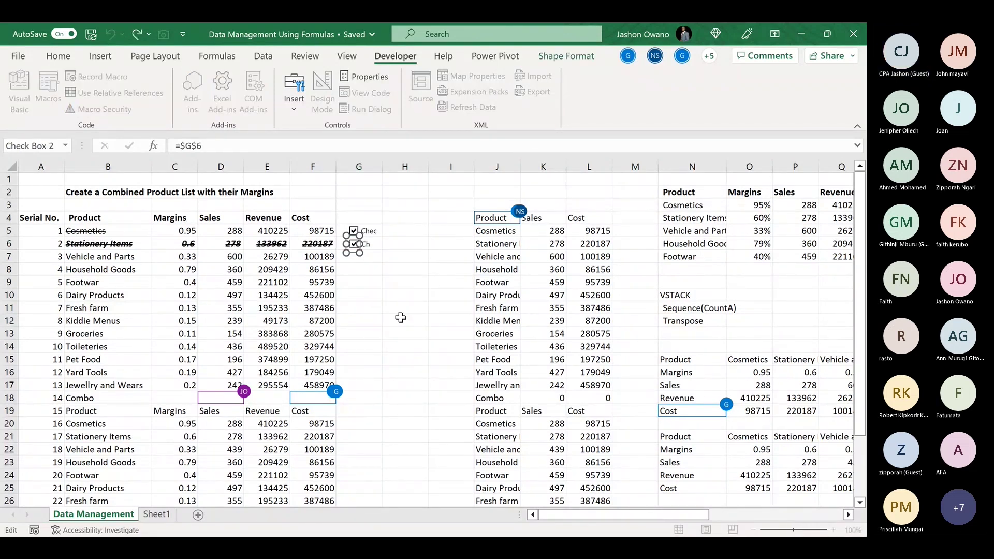
{"action": "right_click", "coordinate": [362, 251]}
{"action": "left_click", "coordinate": [403, 319]}
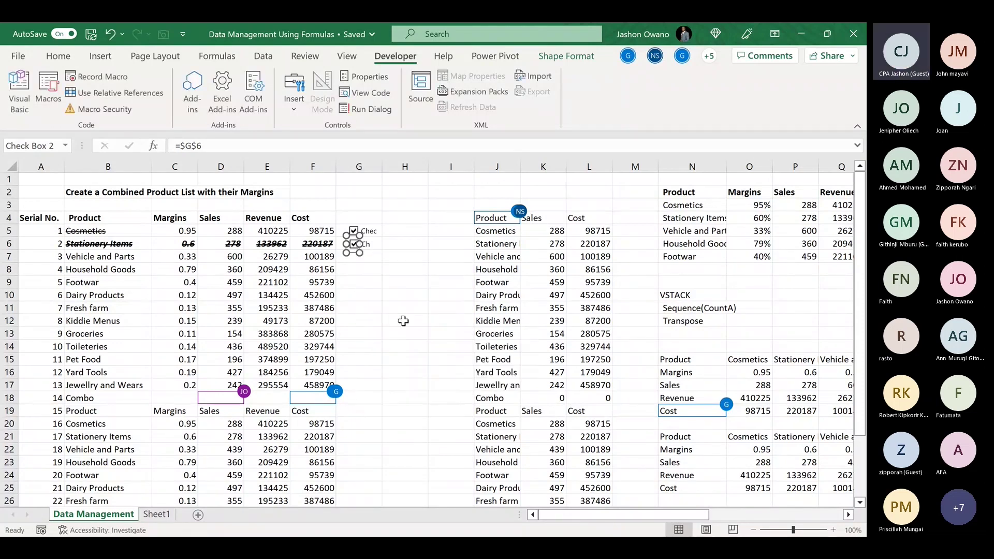
{"action": "left_click", "coordinate": [365, 243]}
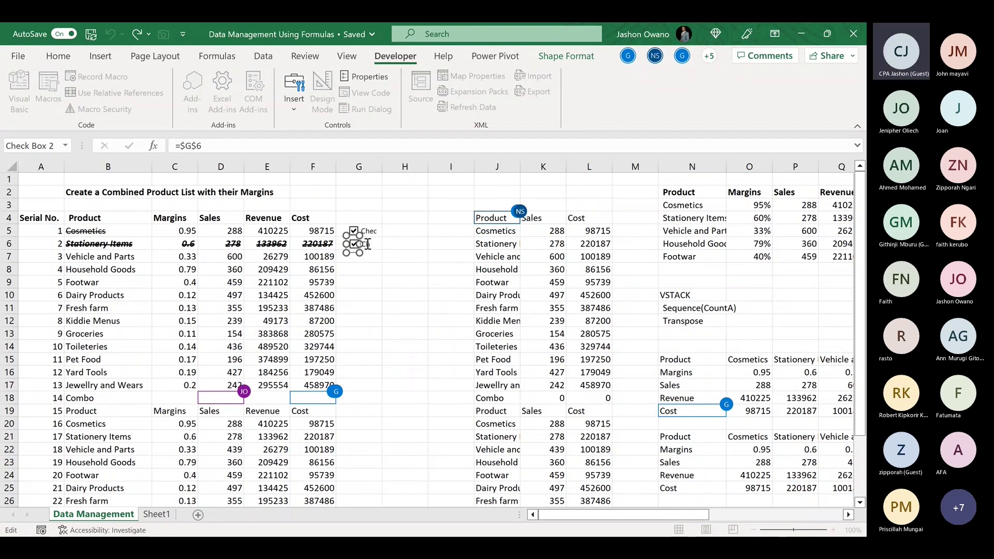
{"action": "key", "text": "Delete"}
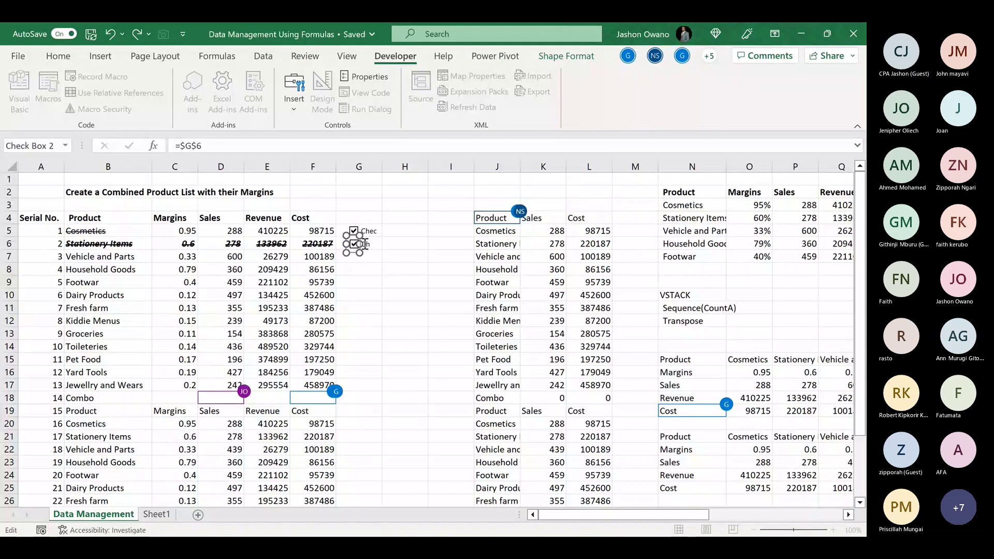
{"action": "left_click", "coordinate": [364, 244]}
{"action": "right_click", "coordinate": [365, 243]}
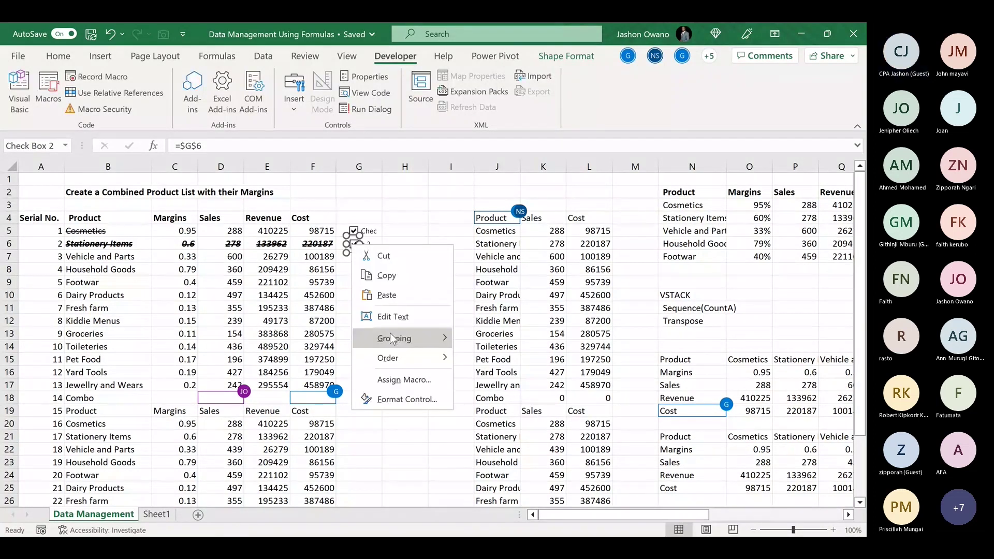
{"action": "left_click", "coordinate": [389, 319]}
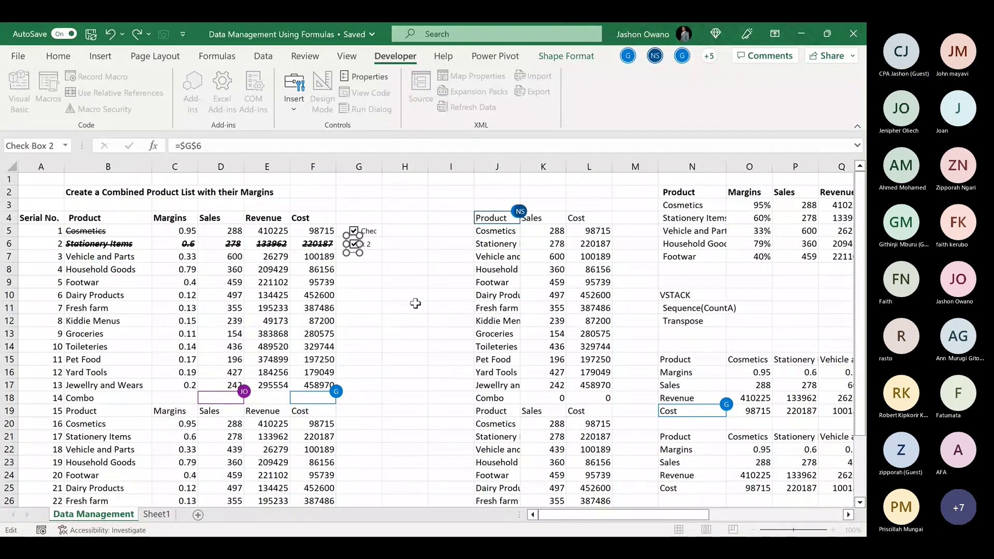
{"action": "left_click", "coordinate": [359, 269]}
Untick the Cosmetics check box and delete its label text
{"action": "left_click", "coordinate": [355, 232]}
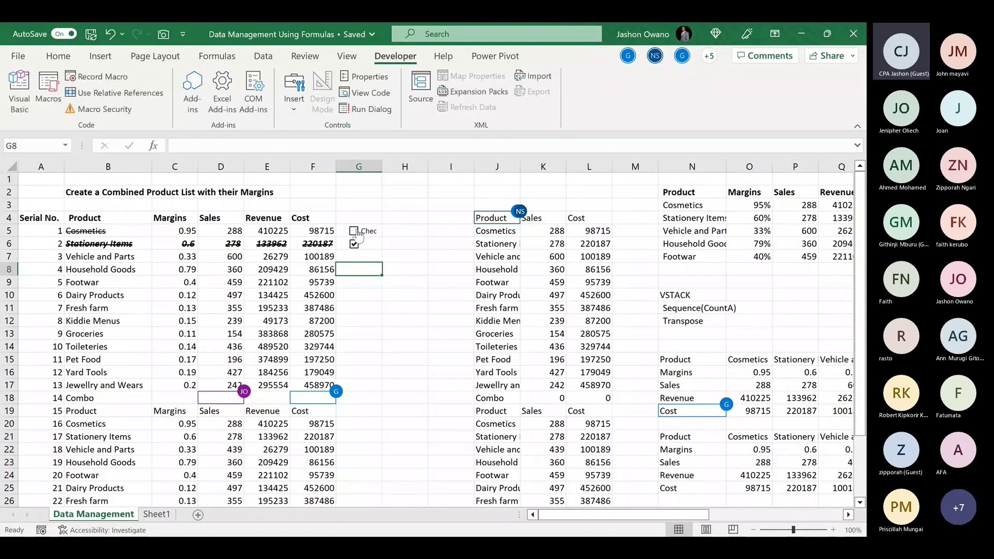
{"action": "right_click", "coordinate": [359, 235]}
{"action": "left_click", "coordinate": [390, 299]}
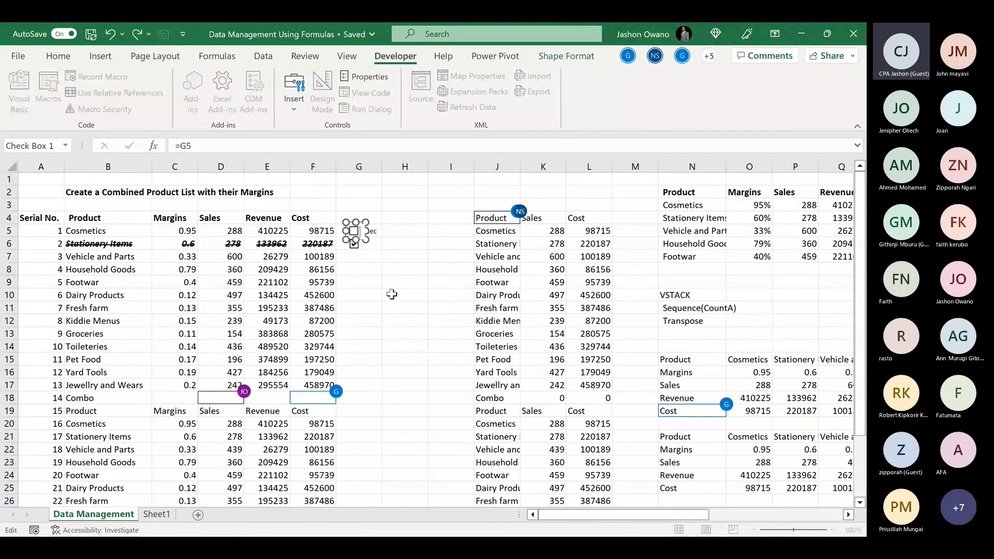
{"action": "left_click", "coordinate": [376, 306]}
Fill cell G6 with its unlabelled check box down to G17
{"action": "left_click", "coordinate": [364, 243]}
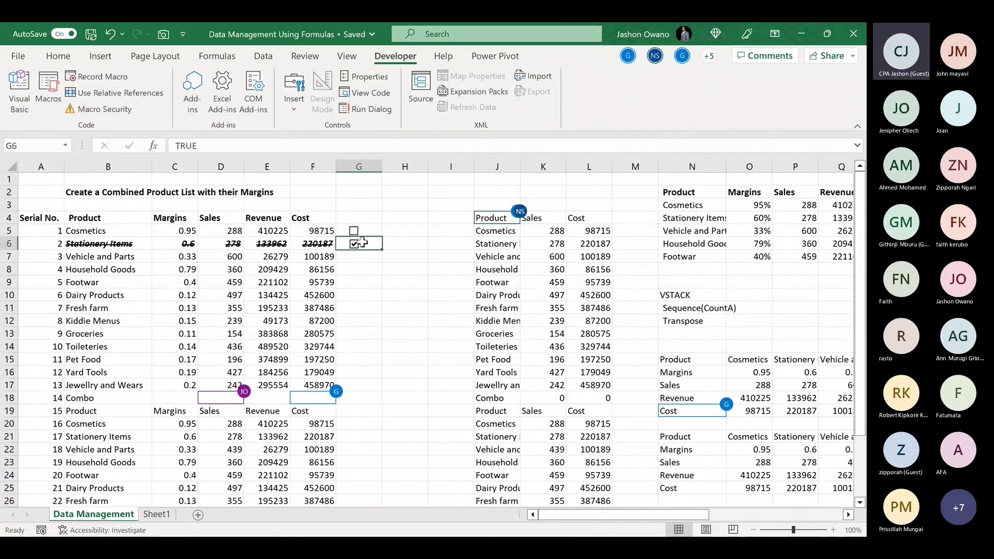
{"action": "left_click_drag", "start_coordinate": [382, 249], "coordinate": [375, 386]}
{"action": "left_click", "coordinate": [409, 372]}
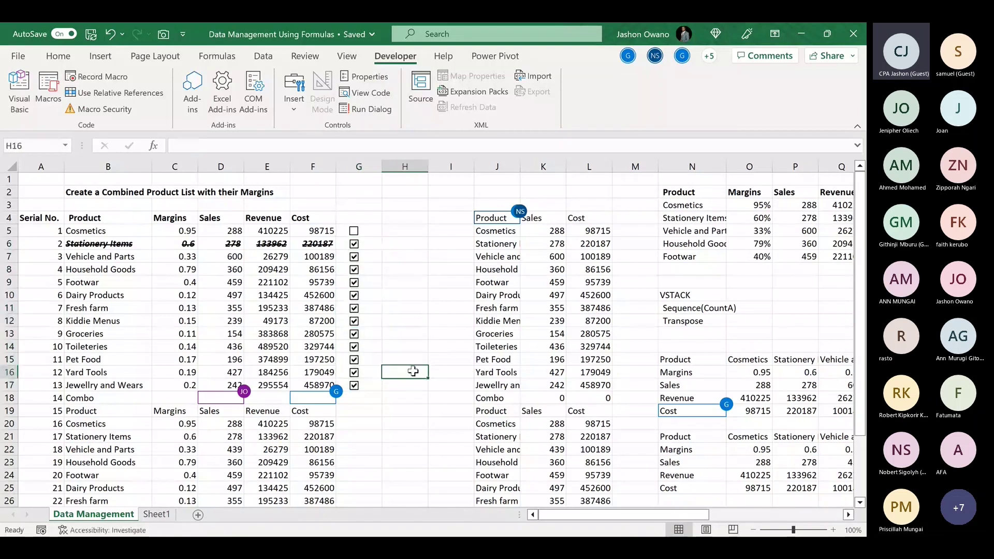
Toggle the check boxes beside Footwar, Vehicle and Parts, and Stationery Items to test how they respond
{"action": "left_click", "coordinate": [353, 284]}
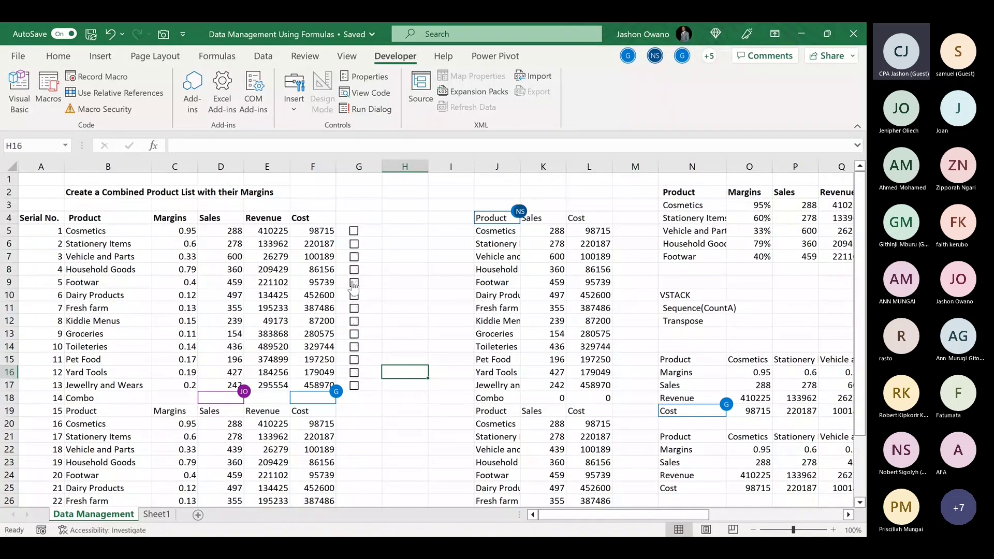
{"action": "left_click", "coordinate": [355, 283]}
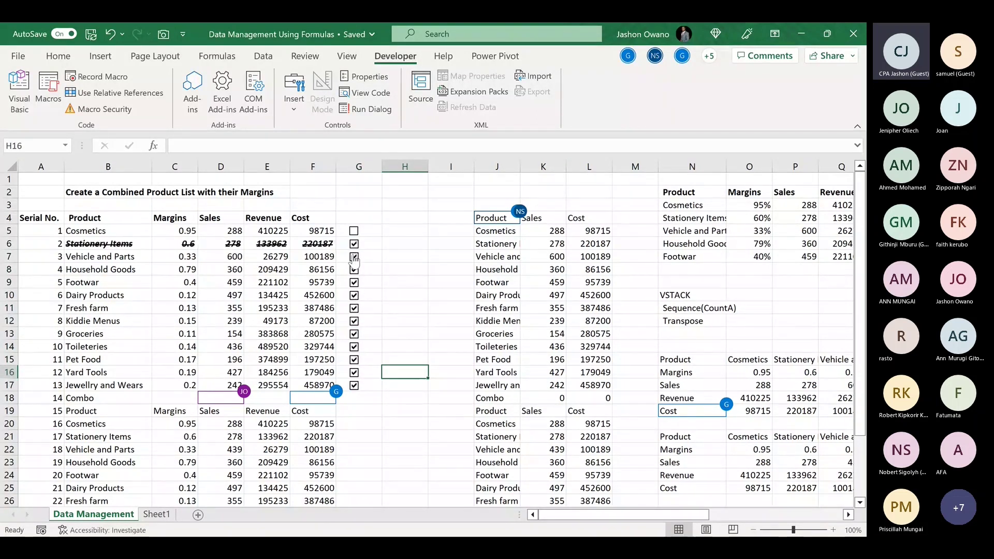
{"action": "left_click", "coordinate": [355, 258]}
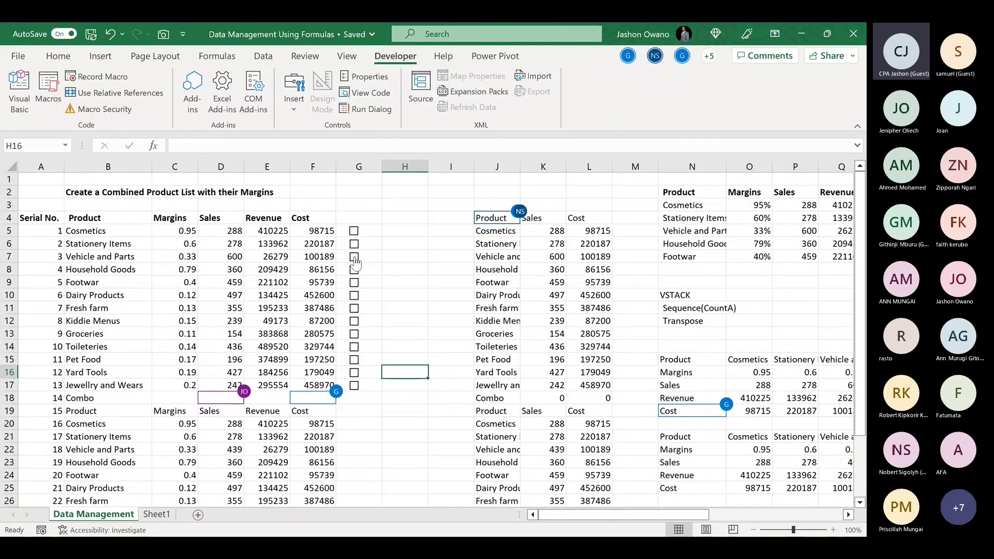
{"action": "left_click", "coordinate": [356, 246]}
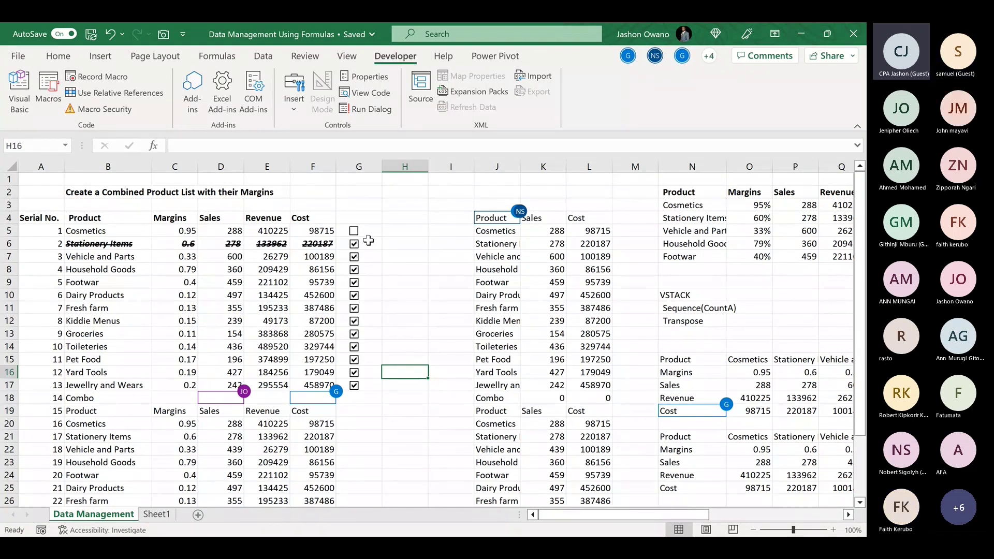
{"action": "left_click", "coordinate": [366, 245]}
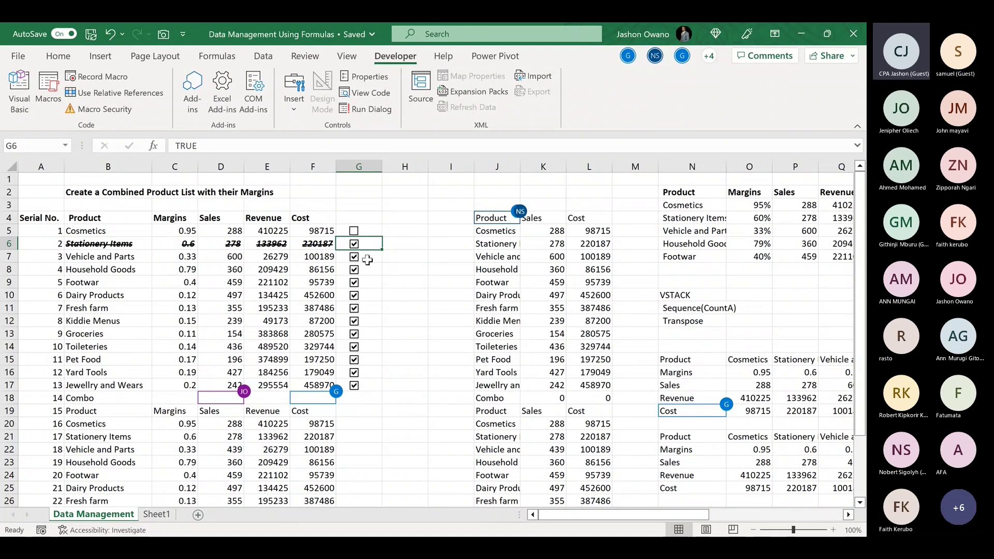
{"action": "key", "text": "space"}
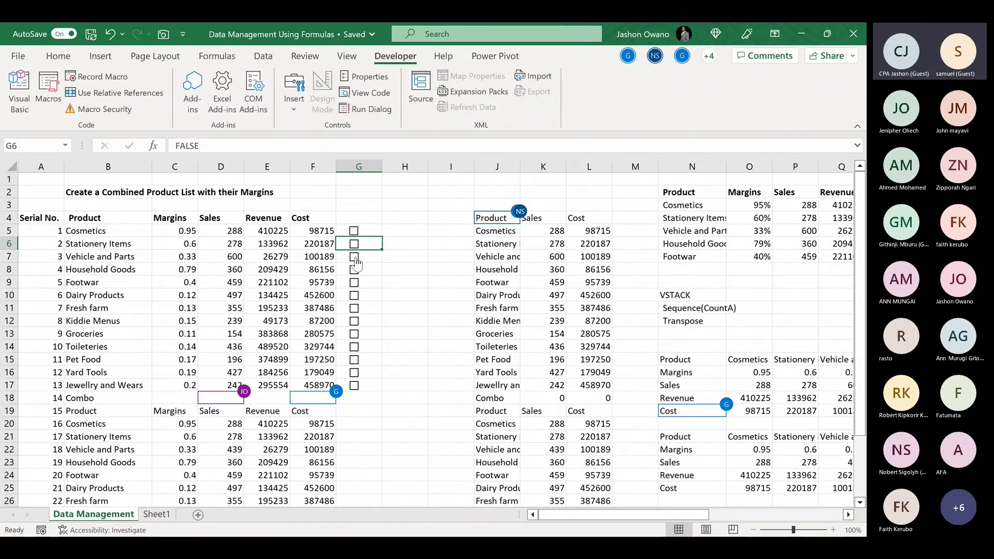
{"action": "left_click", "coordinate": [356, 260]}
Check the cell link in the Vehicle and Parts check box's control format settings, and close them without changes
{"action": "right_click", "coordinate": [355, 260]}
{"action": "left_click", "coordinate": [405, 408]}
{"action": "left_click", "coordinate": [500, 272]}
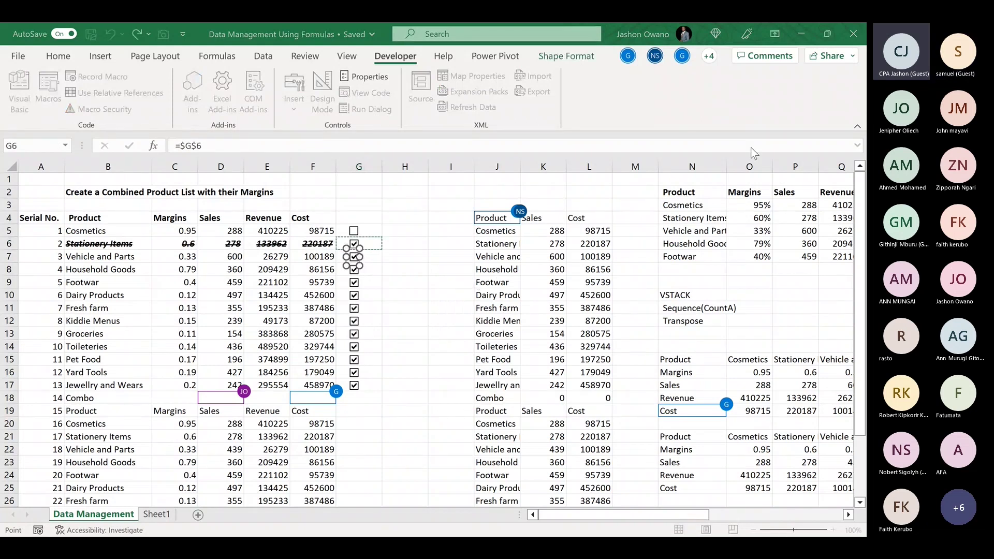
{"action": "key", "text": "Escape"}
{"action": "left_click", "coordinate": [362, 307]}
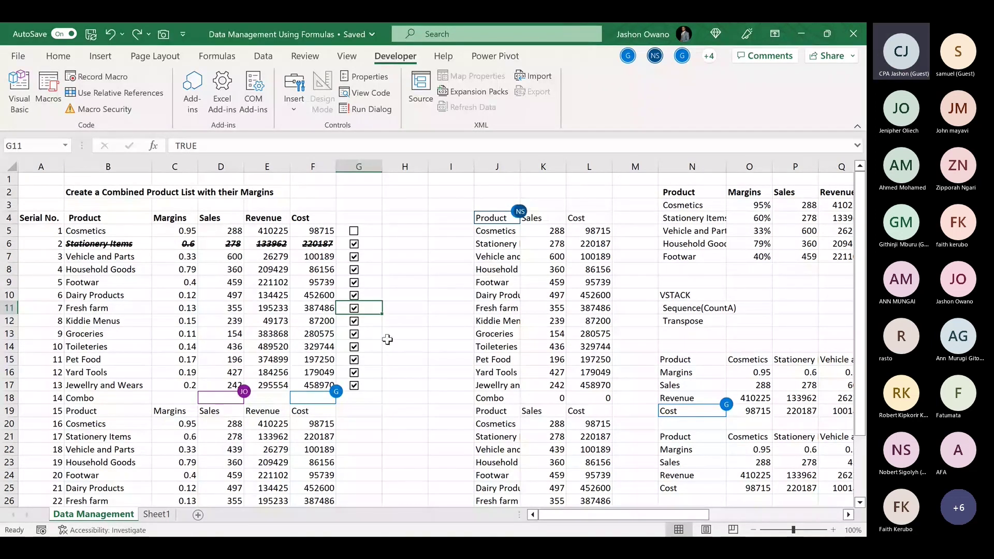
Clear the cell contents of G7:G18, and test the check boxes beside Jewellry and Wears and Stationery Items
{"action": "left_click_drag", "start_coordinate": [357, 256], "coordinate": [365, 397]}
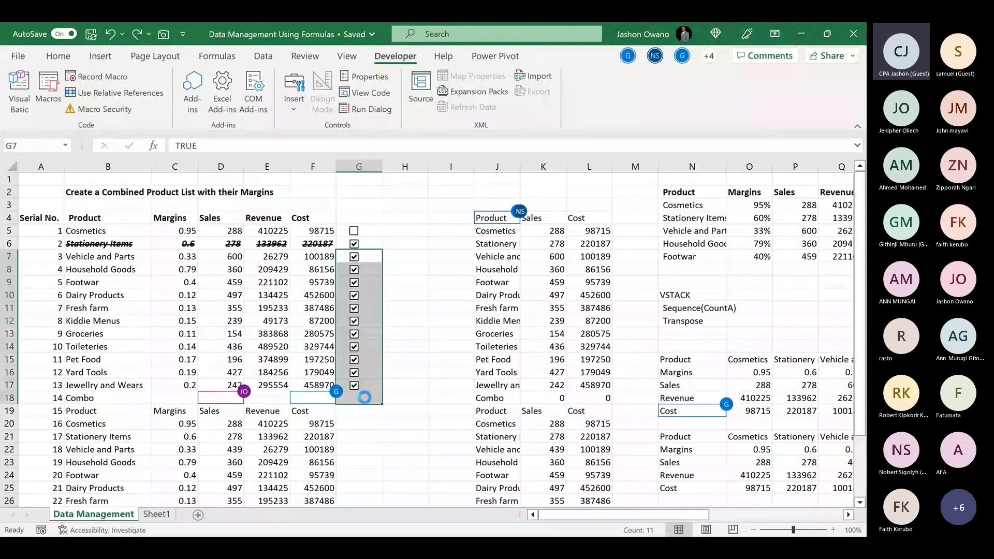
{"action": "left_click", "coordinate": [357, 387]}
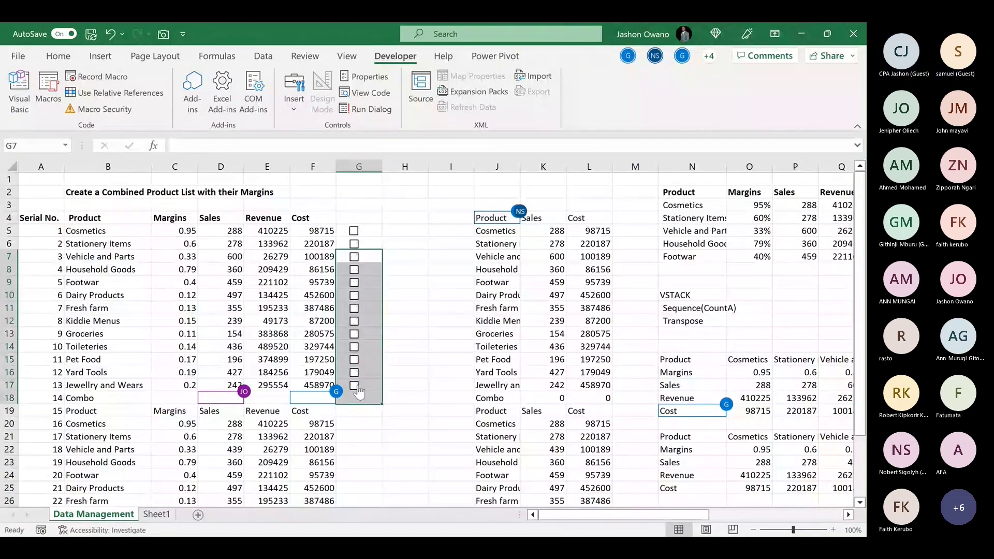
{"action": "left_click", "coordinate": [361, 248]}
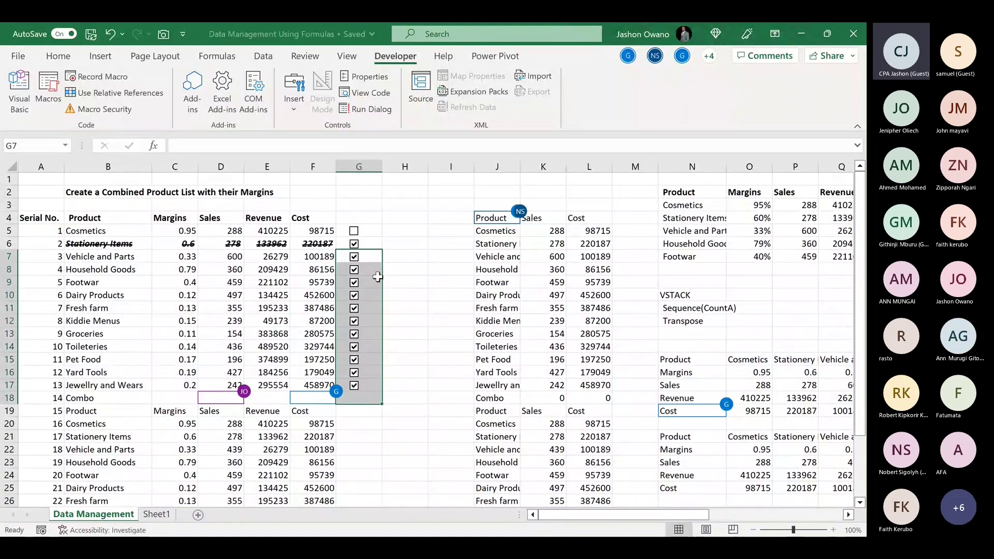
Check the cell link in the Stationery Items check box's control format settings, and close them
{"action": "right_click", "coordinate": [360, 246]}
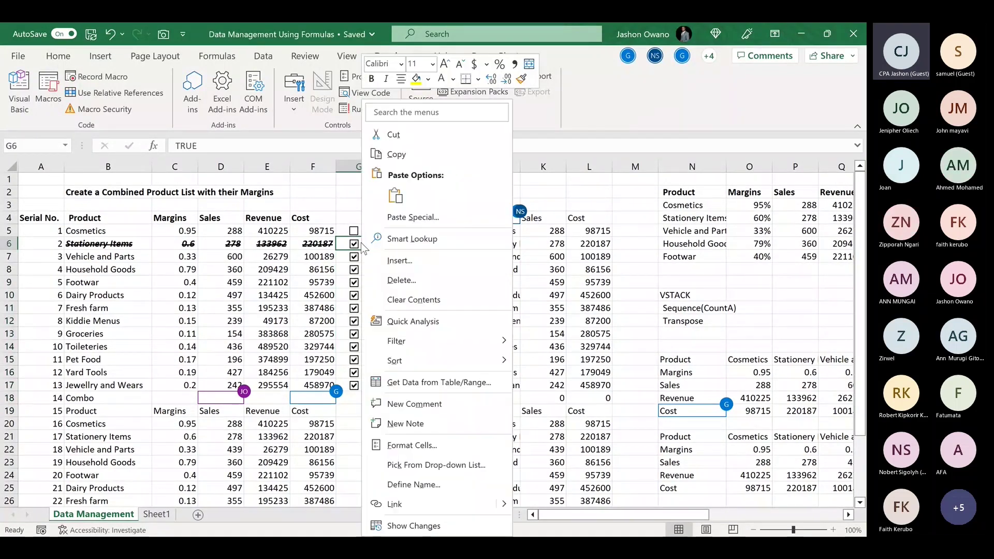
{"action": "left_click", "coordinate": [348, 293]}
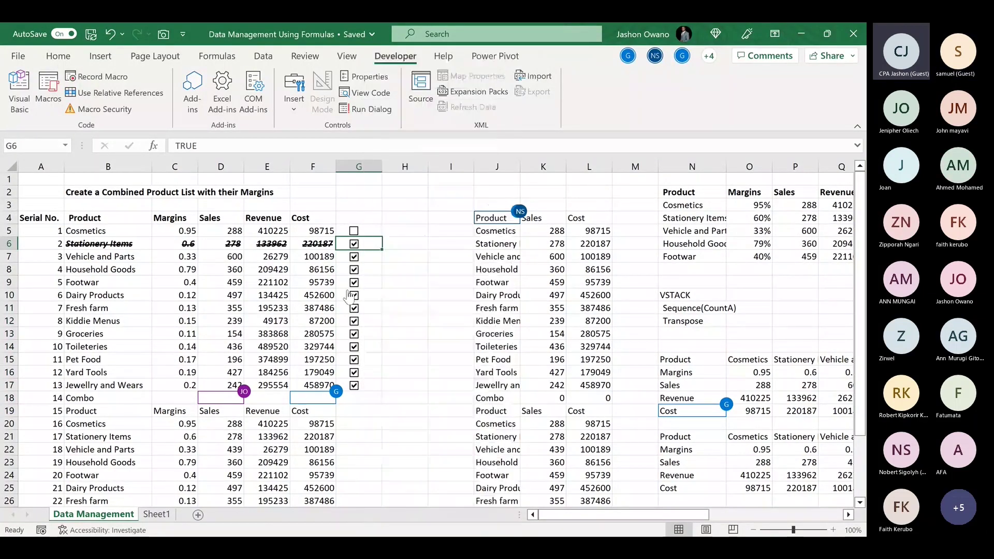
{"action": "right_click", "coordinate": [353, 245]}
{"action": "left_click", "coordinate": [402, 394]}
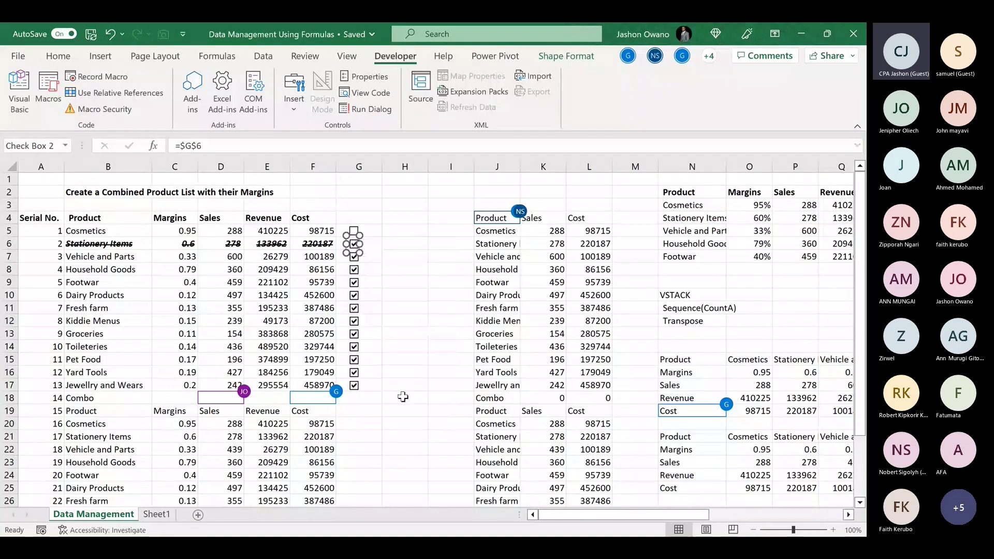
{"action": "left_click", "coordinate": [491, 269]}
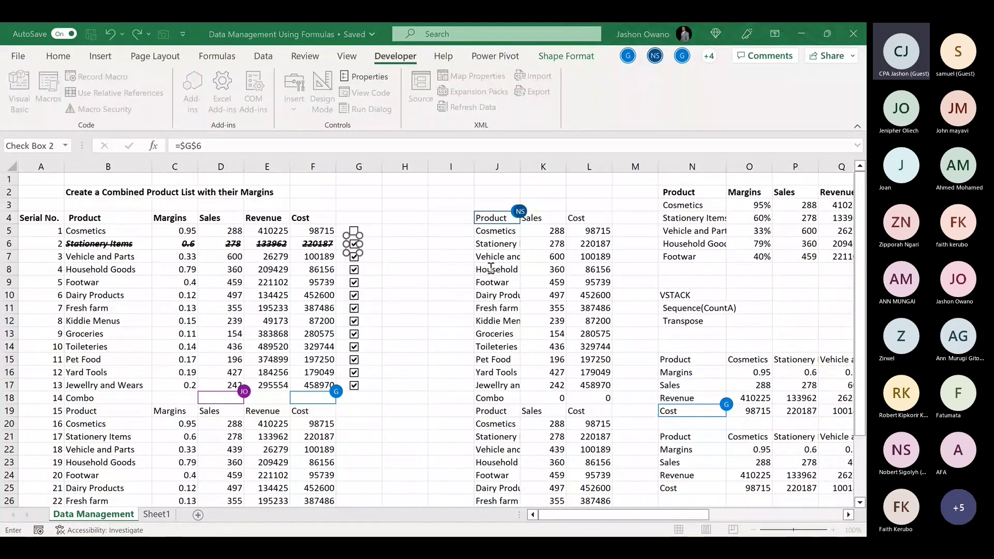
{"action": "left_click", "coordinate": [388, 269]}
Fill cell G6 and its check box down to G17 again
{"action": "left_click", "coordinate": [365, 243]}
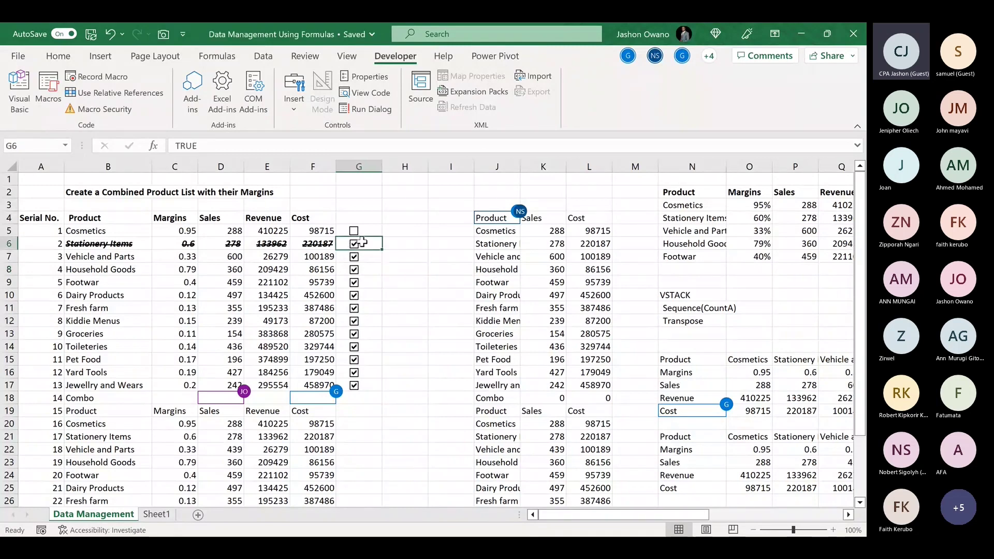
{"action": "left_click_drag", "start_coordinate": [384, 252], "coordinate": [371, 391]}
{"action": "left_click", "coordinate": [365, 321]}
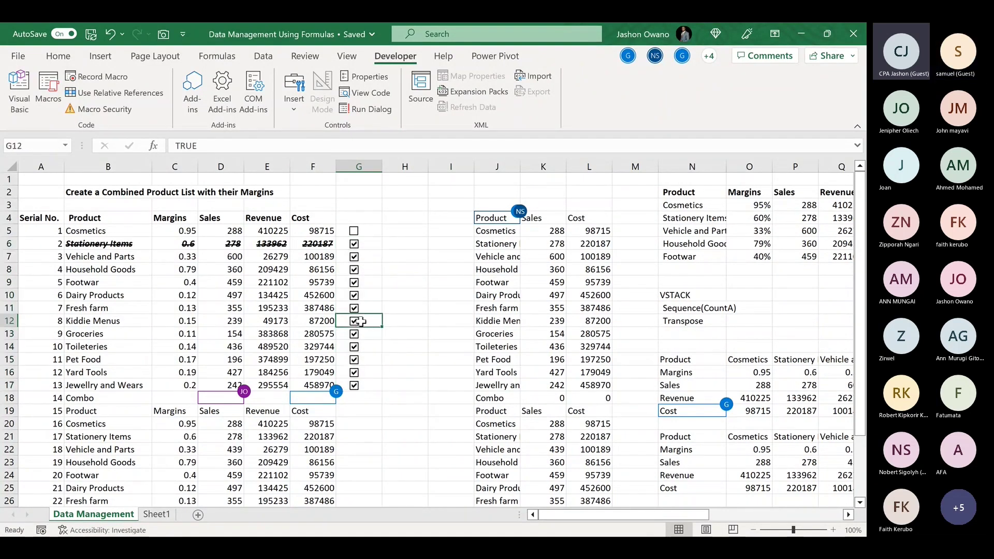
Test the check boxes beside Footwar, Household Goods, and Vehicle and Parts
{"action": "left_click", "coordinate": [355, 284]}
{"action": "left_click", "coordinate": [355, 285]}
{"action": "left_click", "coordinate": [354, 270]}
{"action": "left_click", "coordinate": [354, 258]}
Change the cell link of the Vehicle and Parts check box to $G$7
{"action": "right_click", "coordinate": [355, 259]}
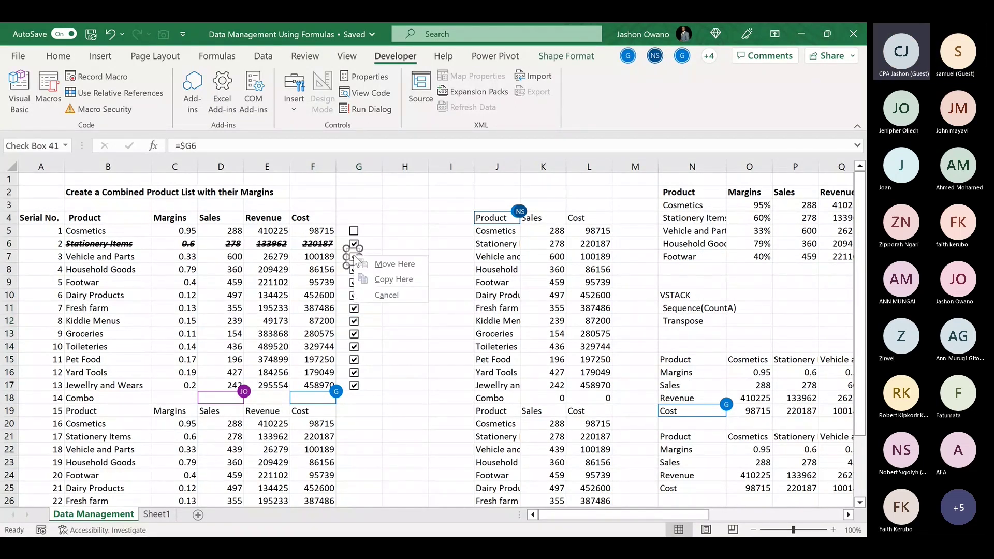
{"action": "left_click", "coordinate": [386, 295]}
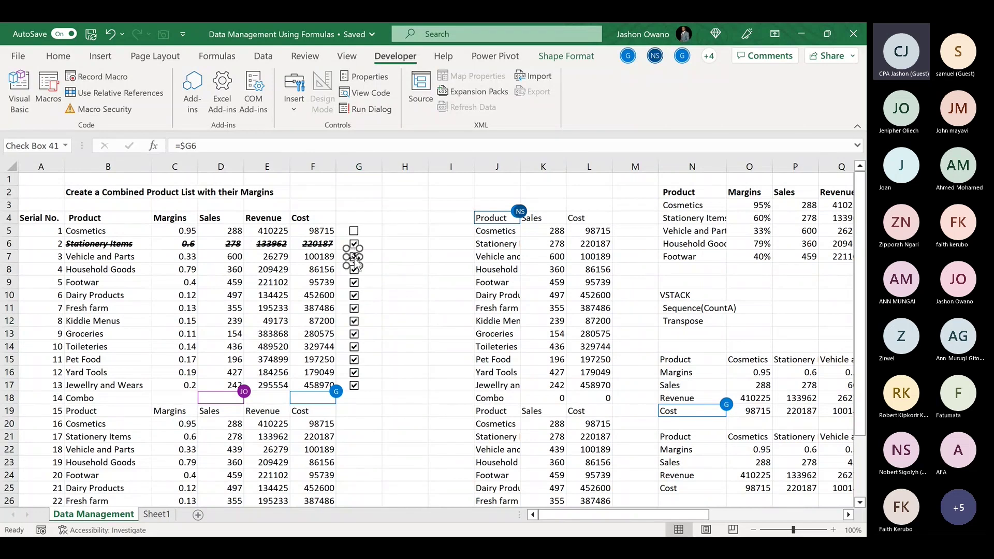
{"action": "right_click", "coordinate": [355, 260]}
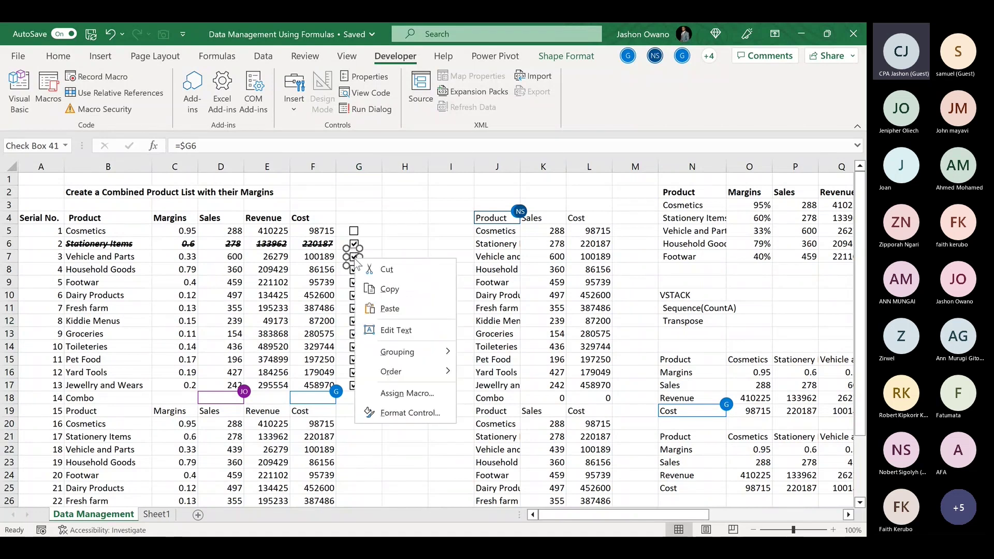
{"action": "left_click", "coordinate": [396, 414]}
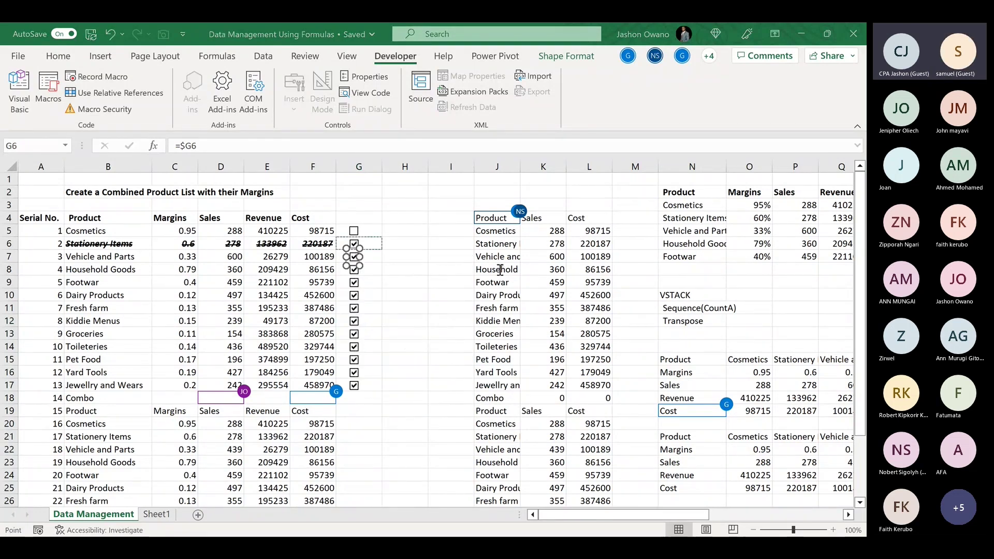
{"action": "left_click", "coordinate": [372, 255]}
{"action": "key", "text": "Return"}
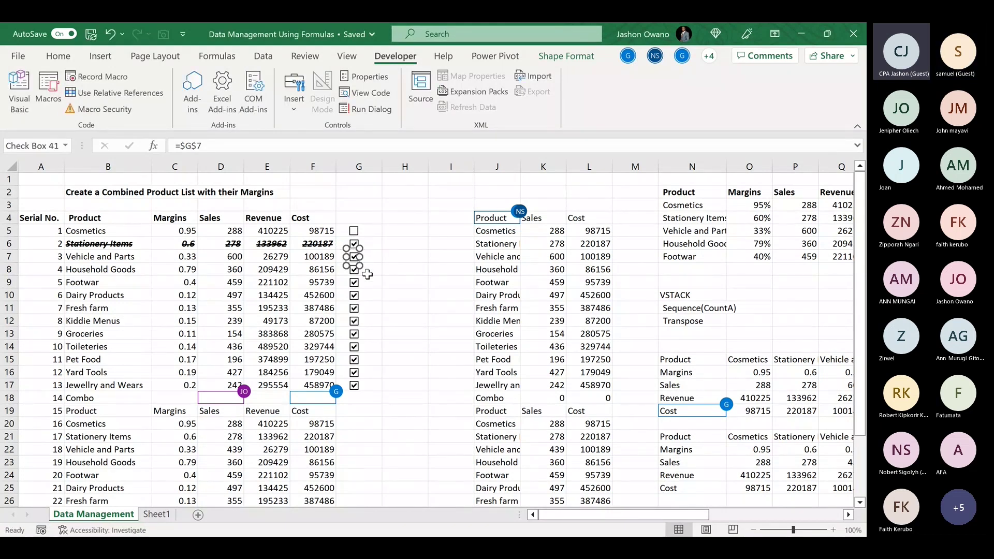
{"action": "left_click", "coordinate": [357, 265]}
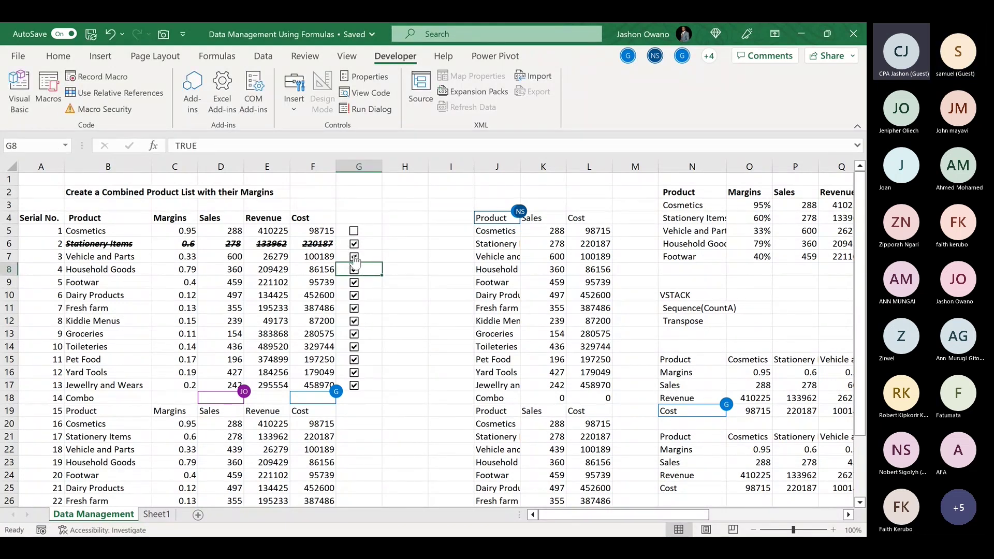
Toggle the Footwar check box to test it, and link it to the cell in its own row
{"action": "left_click", "coordinate": [355, 283]}
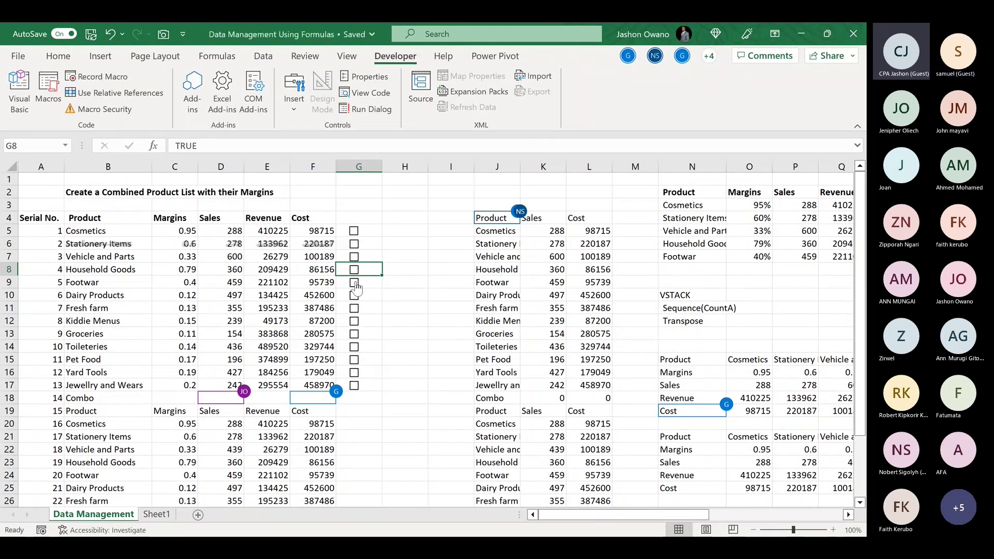
{"action": "left_click", "coordinate": [355, 283]}
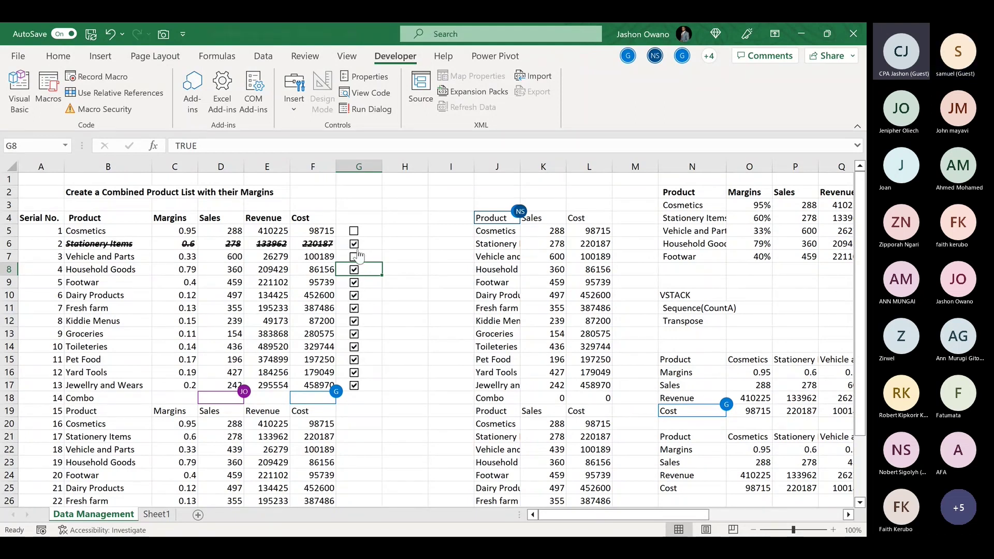
{"action": "left_click", "coordinate": [356, 284]}
{"action": "right_click", "coordinate": [355, 283]}
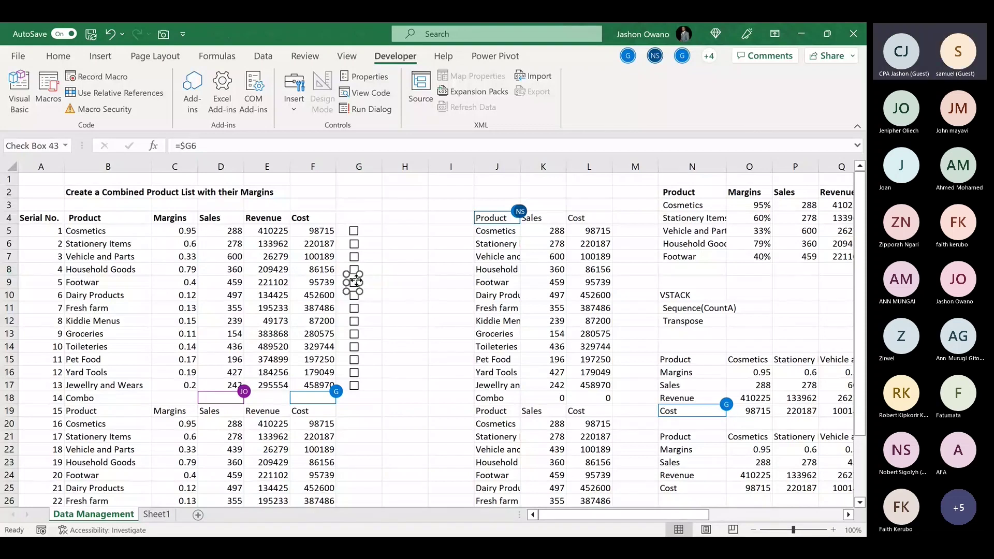
{"action": "left_click", "coordinate": [403, 434]}
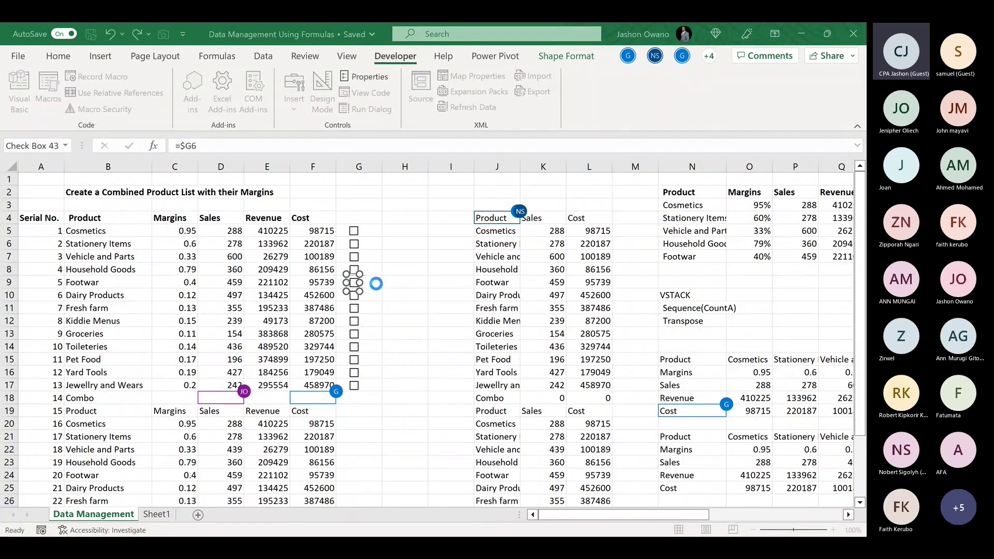
{"action": "left_click", "coordinate": [380, 305]}
Tick the check boxes beside Cosmetics, Stationery Items, and Vehicle and Parts to test their links and strikethrough
{"action": "left_click", "coordinate": [354, 231]}
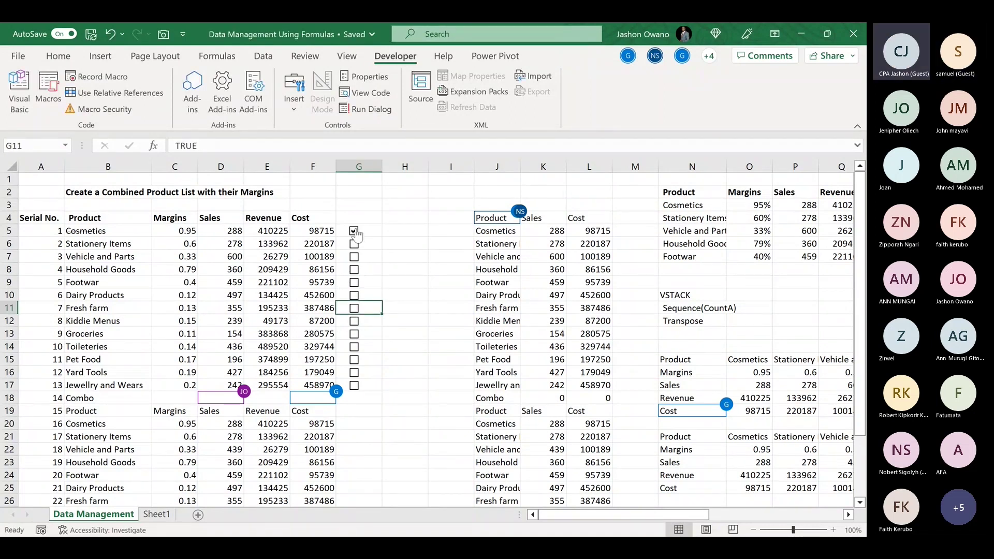
{"action": "left_click", "coordinate": [355, 243]}
{"action": "left_click", "coordinate": [354, 257]}
{"action": "left_click", "coordinate": [380, 273]}
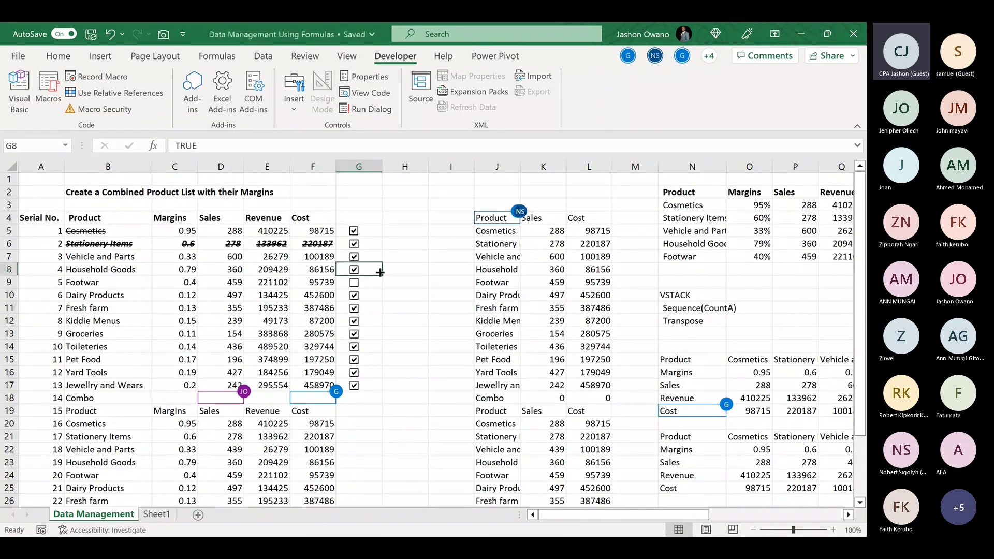
{"action": "left_click", "coordinate": [374, 244]}
{"action": "left_click", "coordinate": [365, 257]}
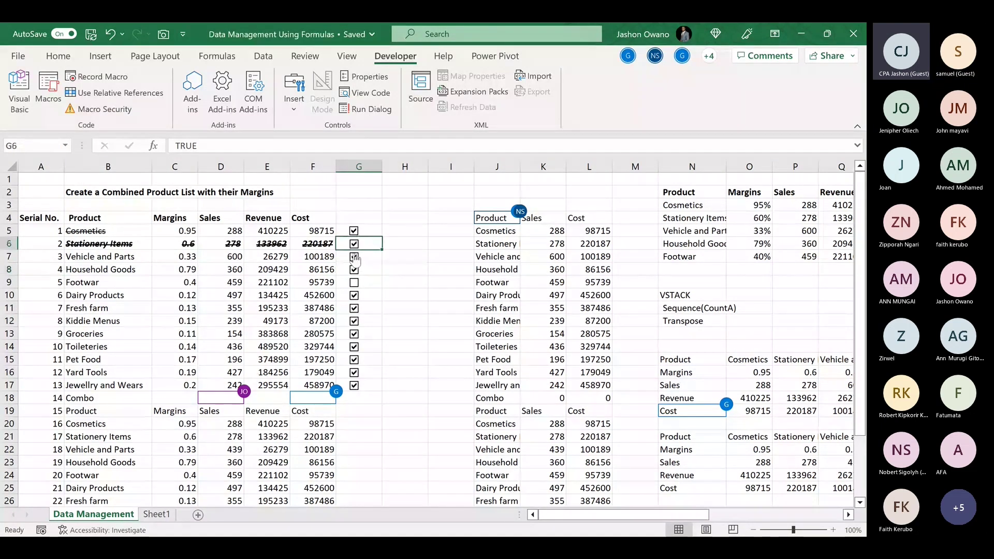
{"action": "left_click", "coordinate": [355, 257]}
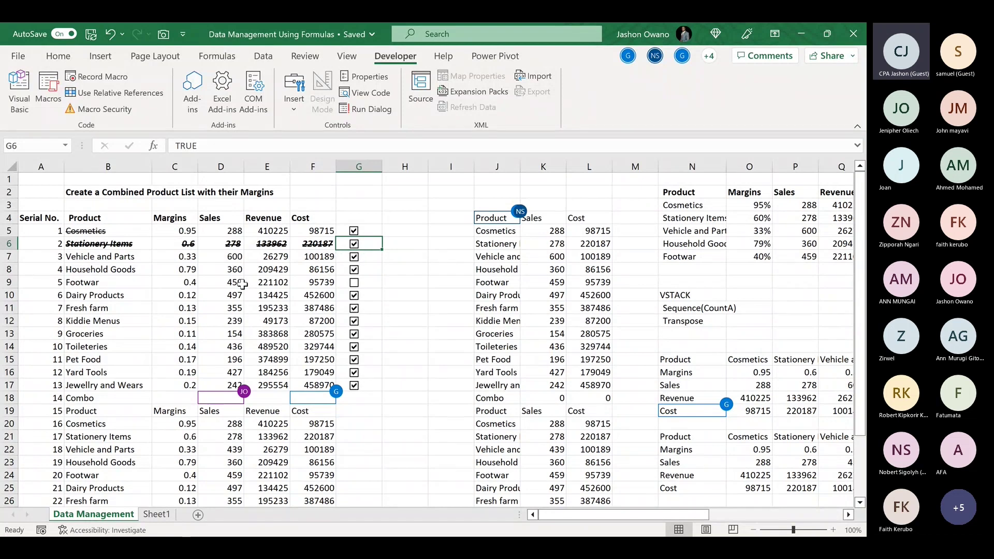
Add a formula-based conditional formatting rule to B7:F7 that applies italic strikethrough when linked cell G7 is TRUE
{"action": "left_click", "coordinate": [67, 257]}
{"action": "left_click_drag", "start_coordinate": [152, 252], "coordinate": [328, 255]}
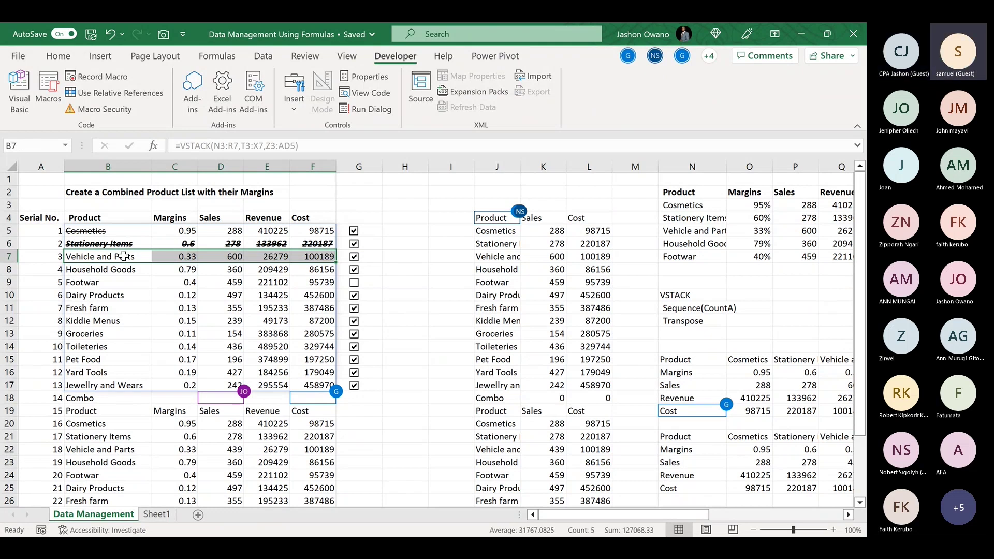
{"action": "left_click_drag", "start_coordinate": [79, 256], "coordinate": [319, 259]}
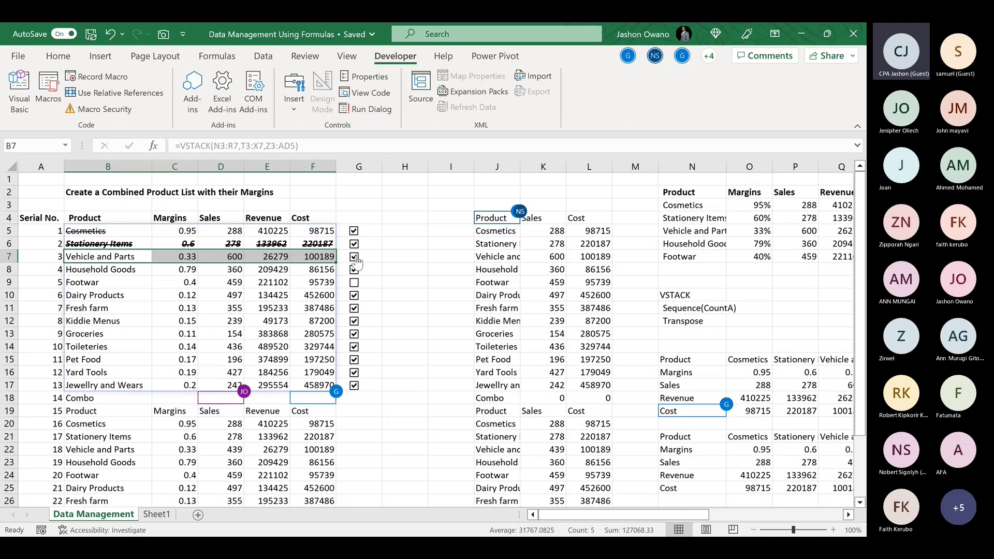
{"action": "left_click", "coordinate": [58, 56]}
{"action": "left_click", "coordinate": [551, 110]}
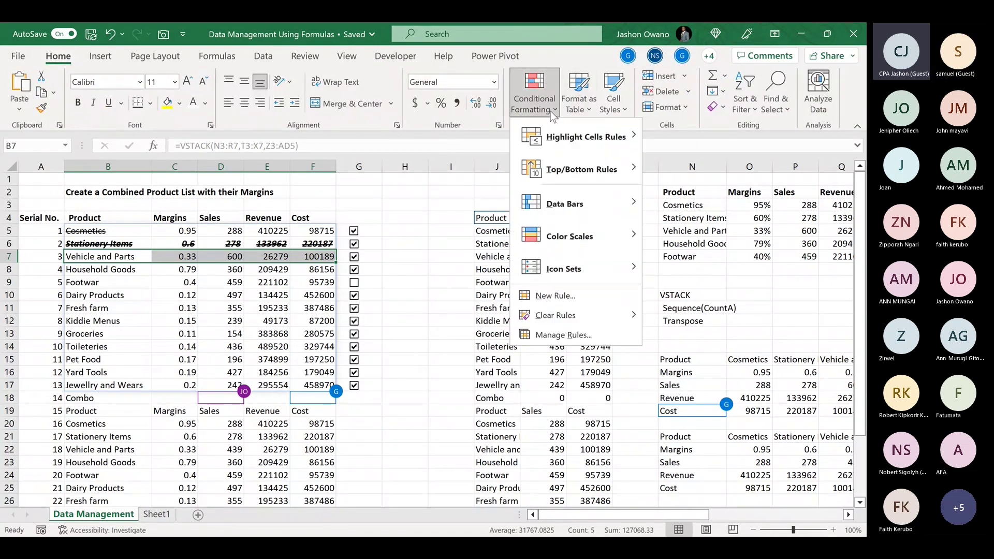
{"action": "left_click", "coordinate": [554, 299]}
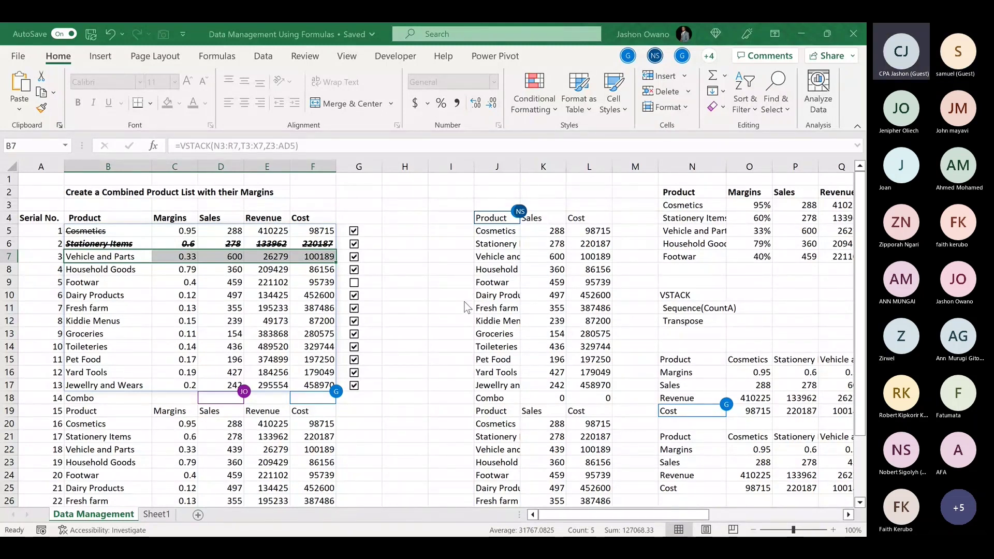
{"action": "left_click", "coordinate": [474, 357]}
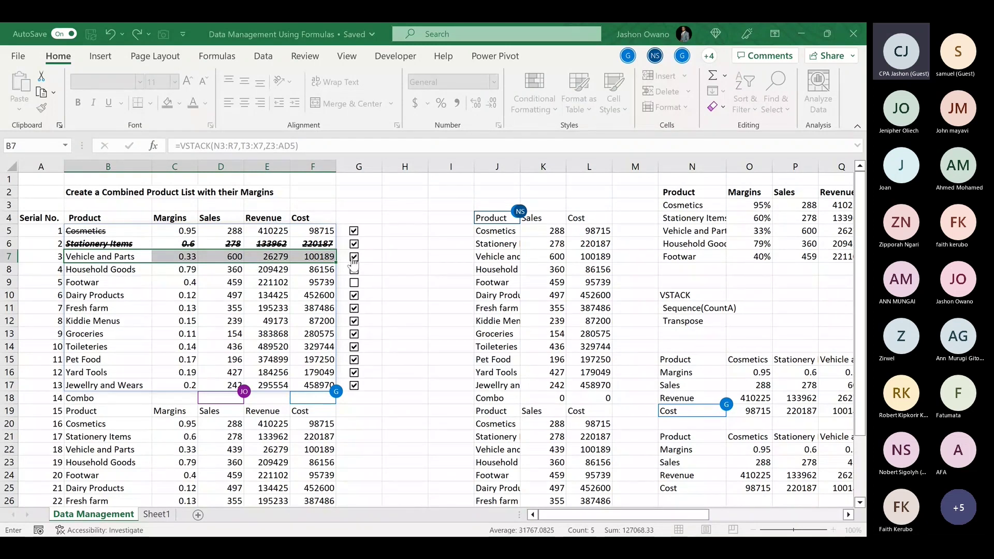
{"action": "left_click", "coordinate": [372, 256]}
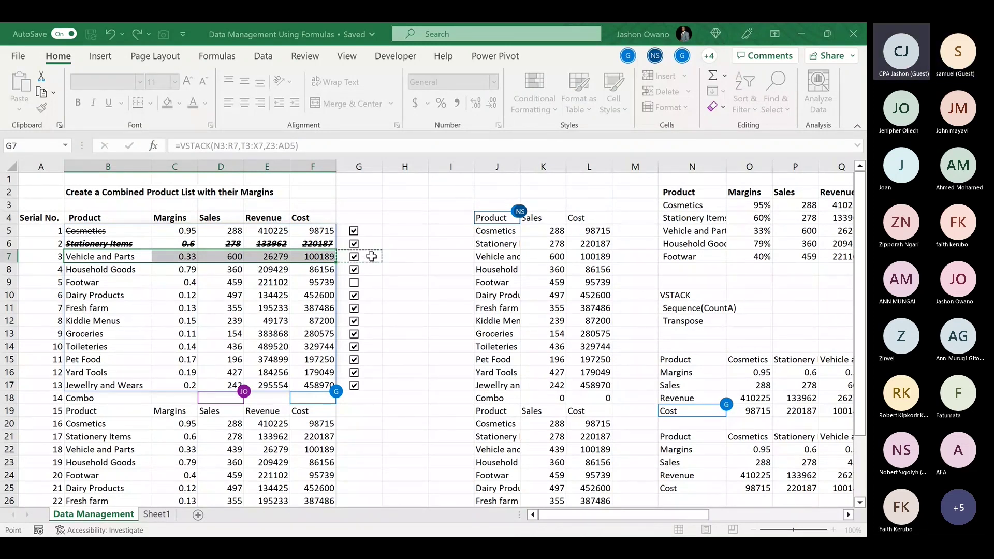
{"action": "type", "text": "="}
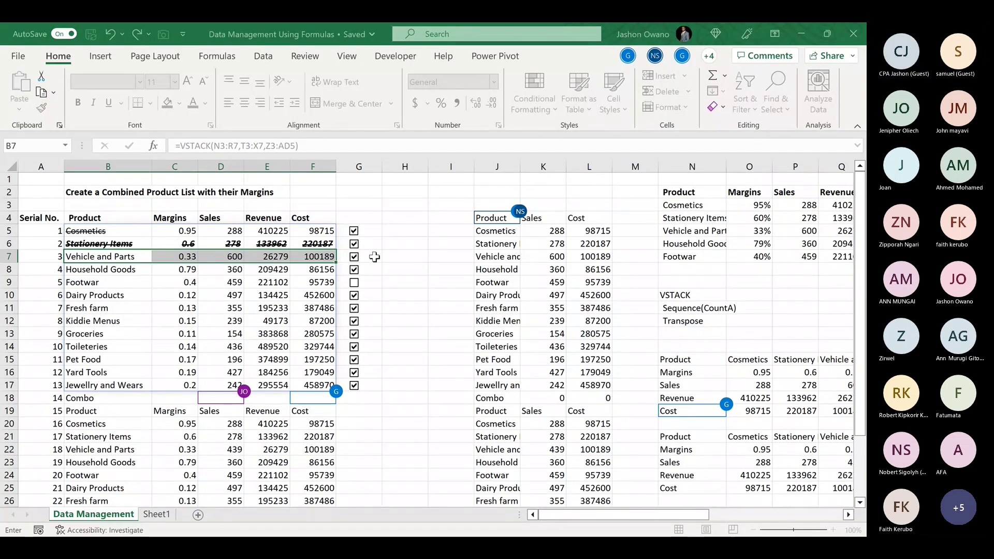
{"action": "left_click", "coordinate": [719, 407]}
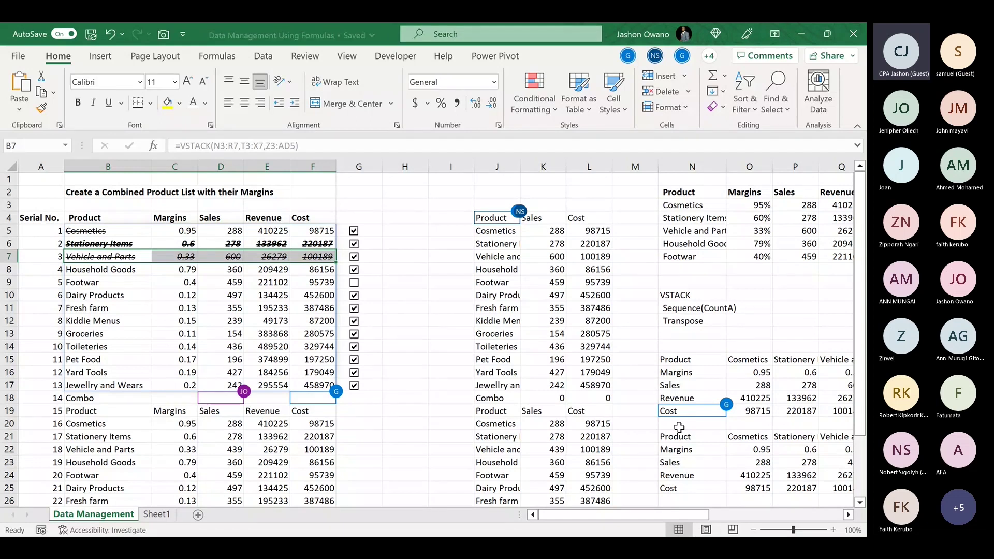
Untick the Vehicle and Parts check box to test its new strikethrough rule, and review the remaining check box cells
{"action": "left_click", "coordinate": [412, 284]}
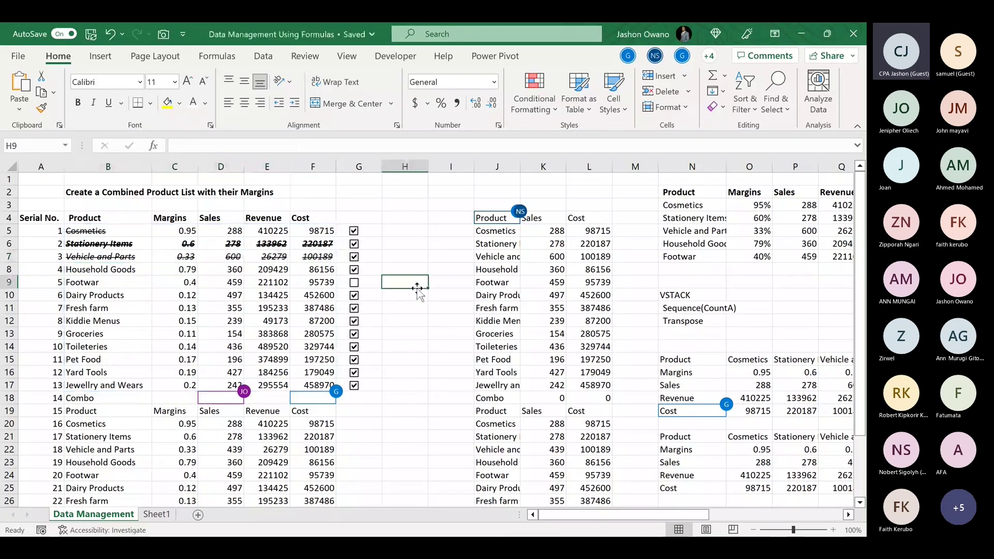
{"action": "left_click", "coordinate": [354, 258]}
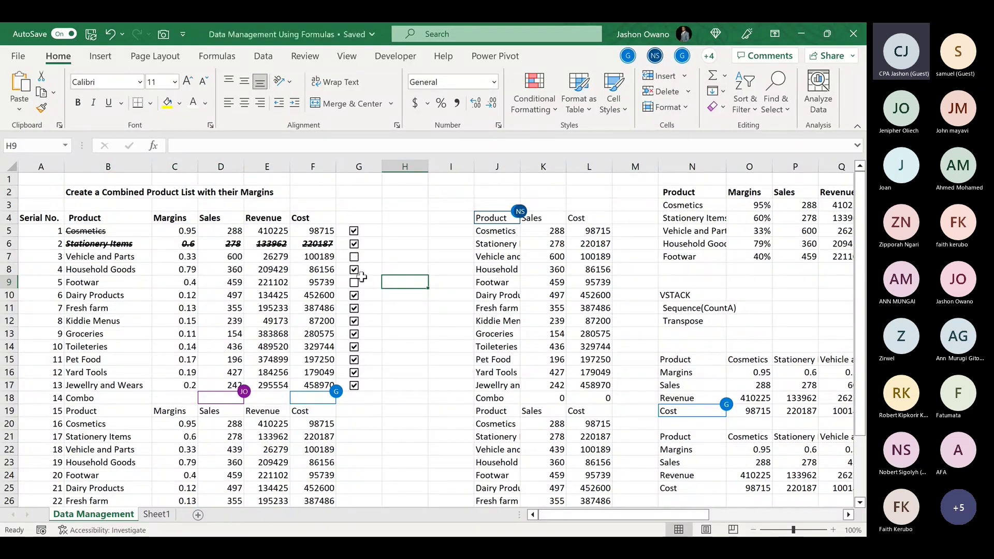
{"action": "left_click_drag", "start_coordinate": [364, 268], "coordinate": [360, 391]}
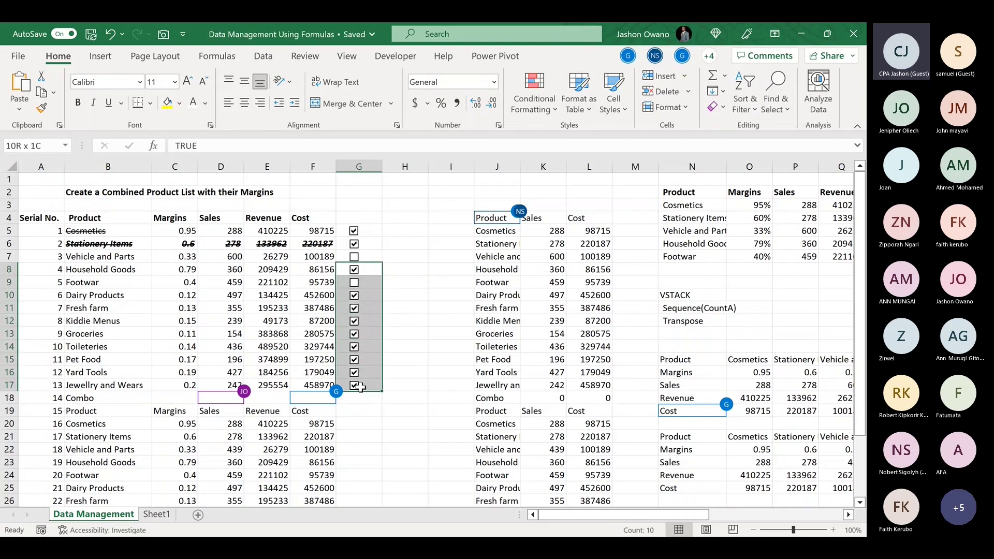
{"action": "left_click", "coordinate": [410, 257]}
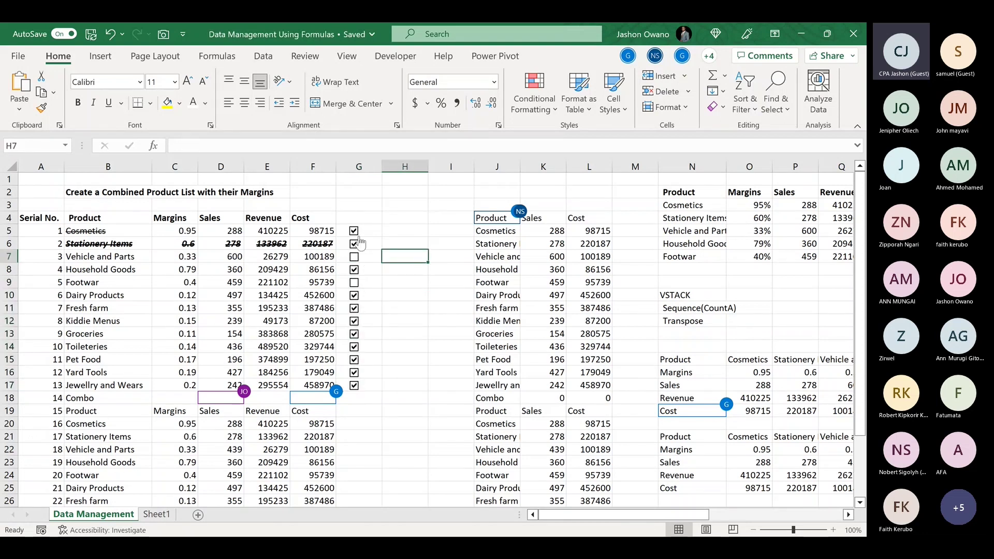
{"action": "left_click_drag", "start_coordinate": [367, 228], "coordinate": [370, 254]}
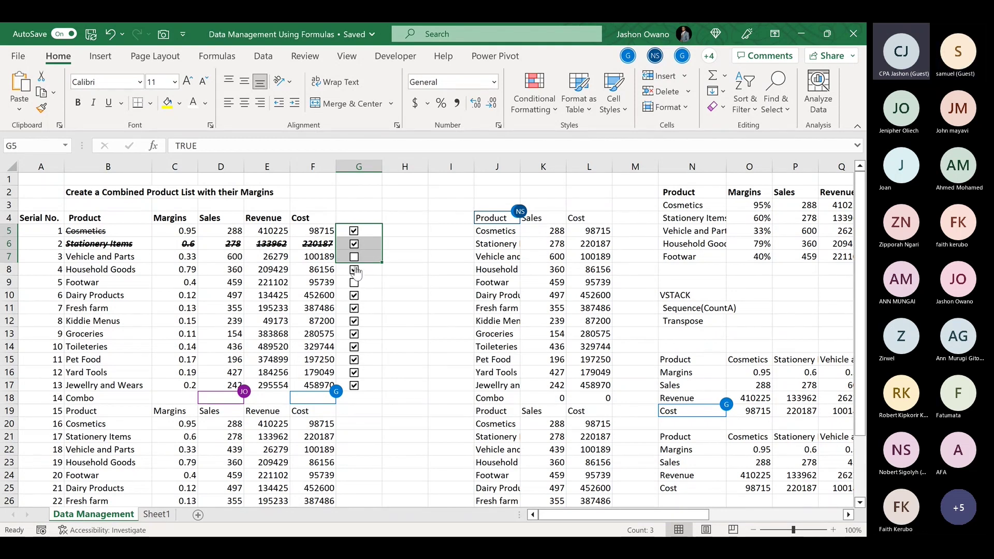
Change the cell link of the Household Goods check box to $G$8
{"action": "right_click", "coordinate": [356, 272]}
{"action": "left_click", "coordinate": [387, 418]}
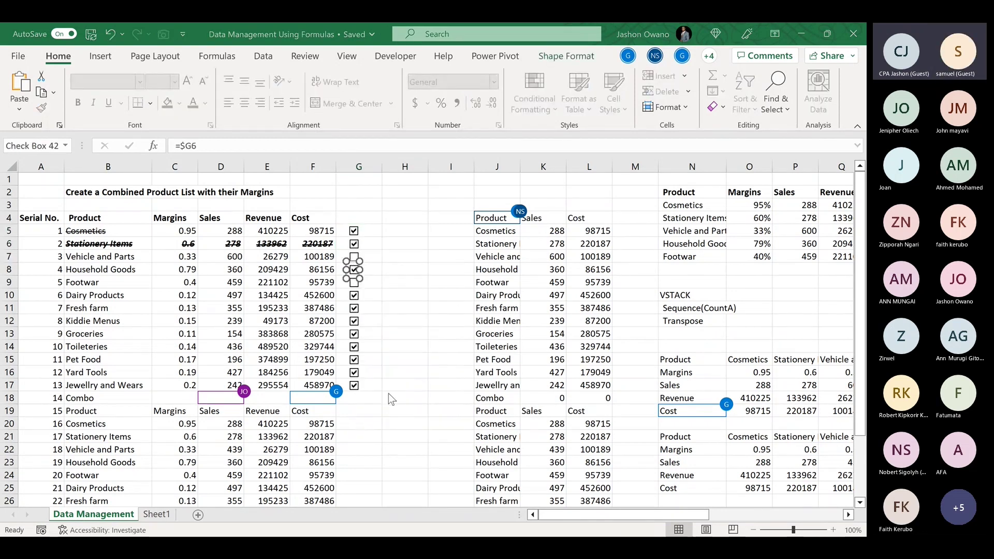
{"action": "left_click", "coordinate": [497, 258]}
{"action": "left_click", "coordinate": [373, 270]}
{"action": "key", "text": "Return"}
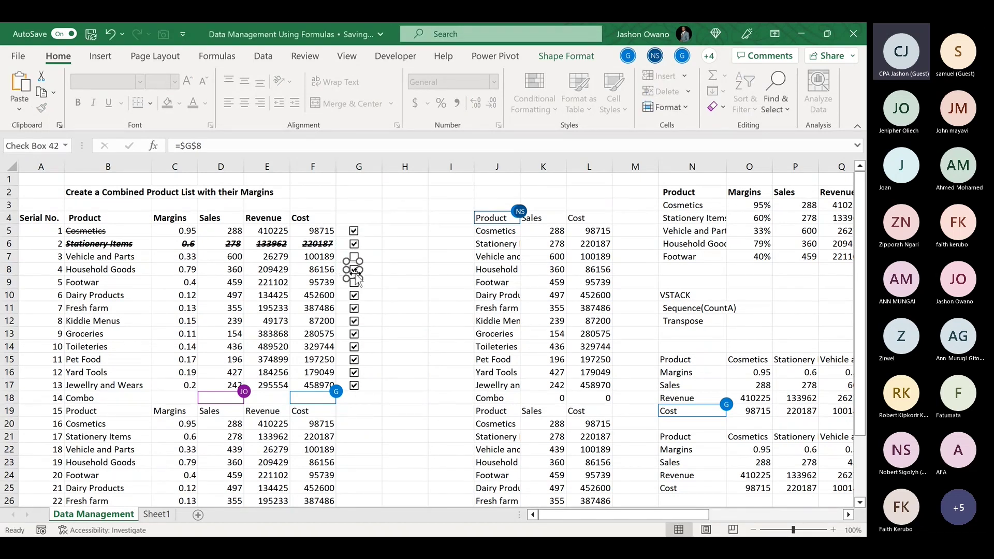
{"action": "left_click", "coordinate": [386, 295]}
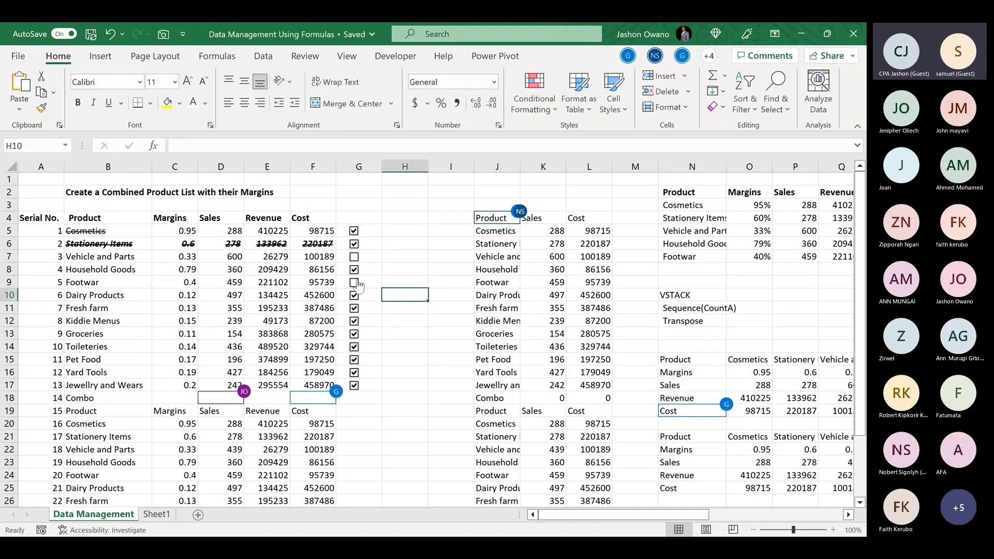
Toggle the Stationery Items and Dairy Products check boxes to test which boxes still share a link
{"action": "left_click", "coordinate": [354, 243]}
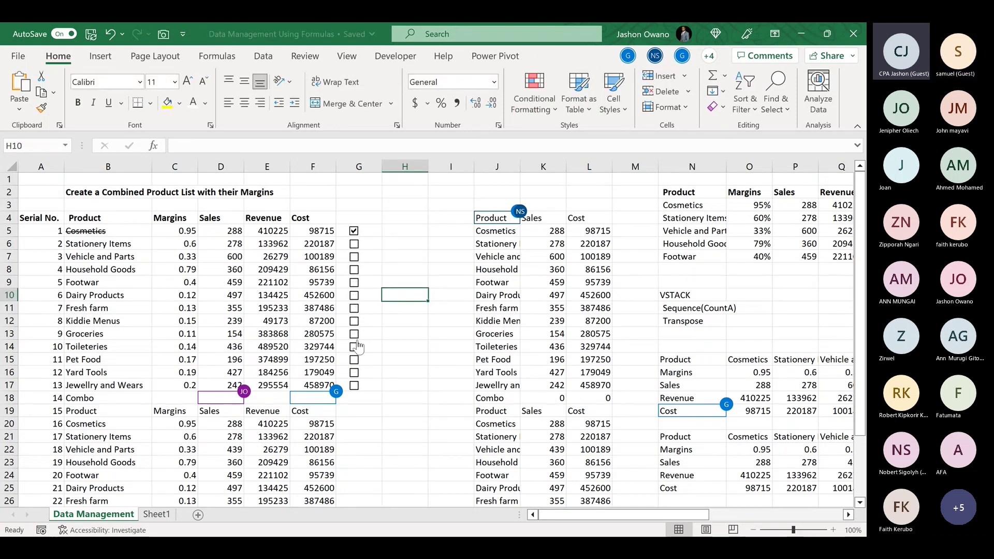
{"action": "left_click", "coordinate": [355, 244]}
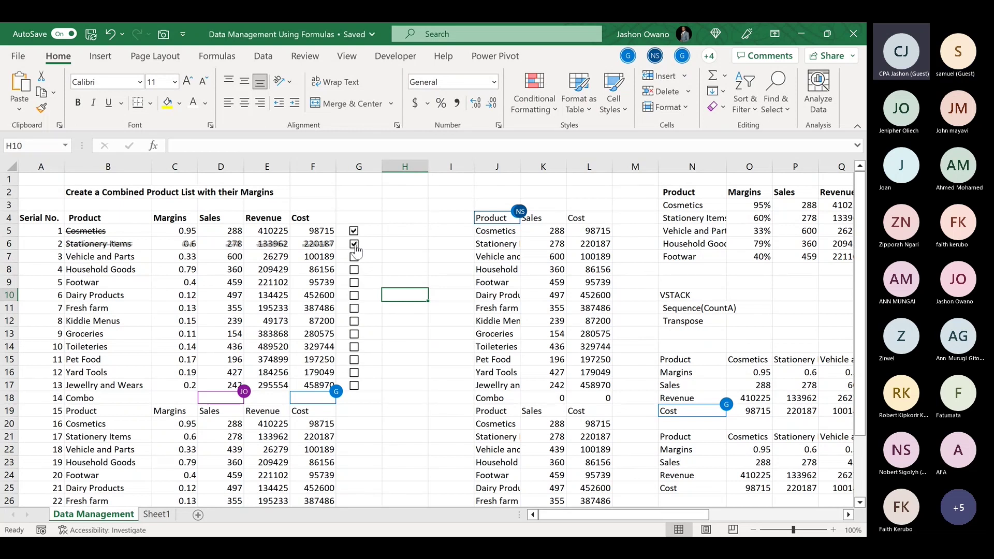
{"action": "left_click", "coordinate": [356, 297]}
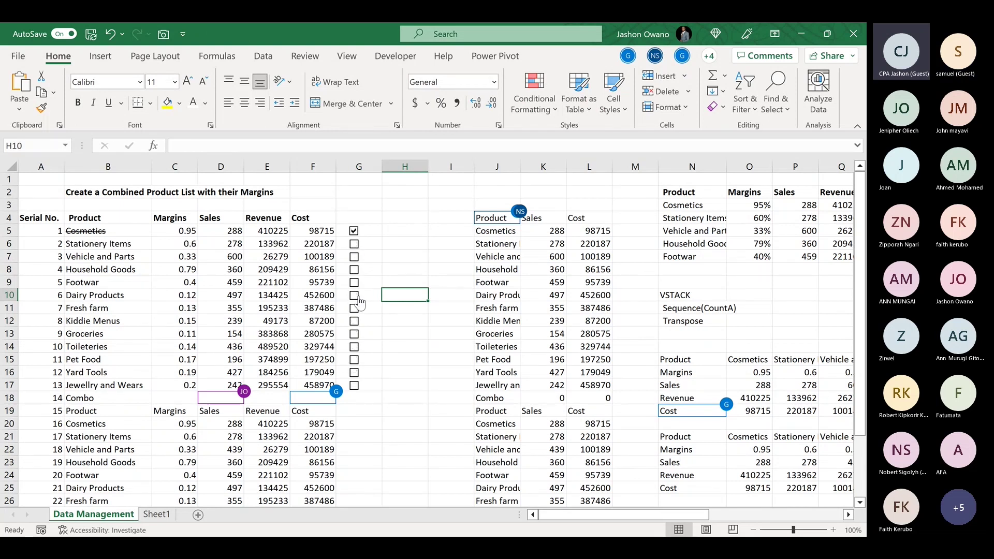
Change the cell link of the Dairy Products check box to its own row's cell, G10
{"action": "right_click", "coordinate": [357, 301]}
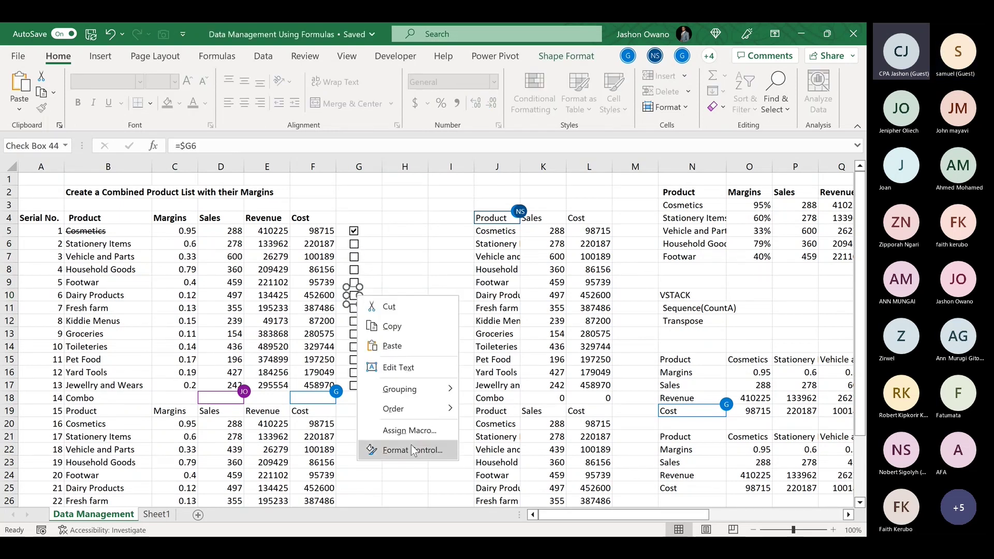
{"action": "left_click", "coordinate": [411, 445]}
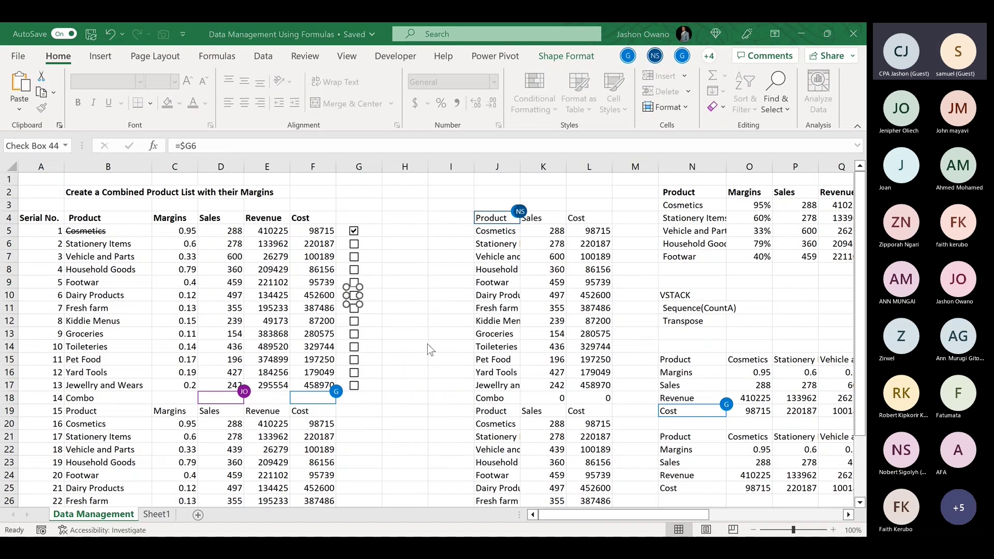
{"action": "left_click", "coordinate": [504, 254]}
{"action": "key", "text": "BackSpace"}
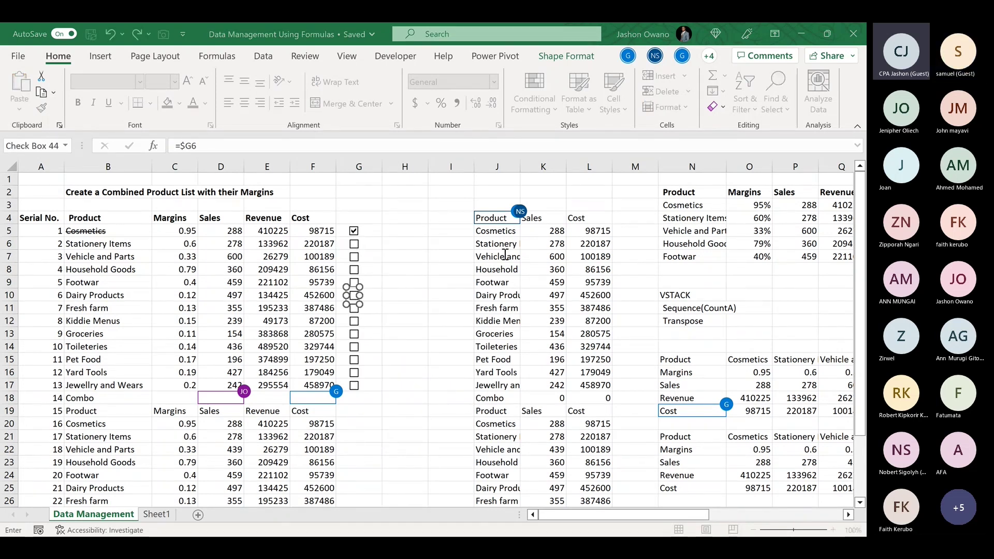
{"action": "key", "text": "Return"}
{"action": "left_click", "coordinate": [446, 344]}
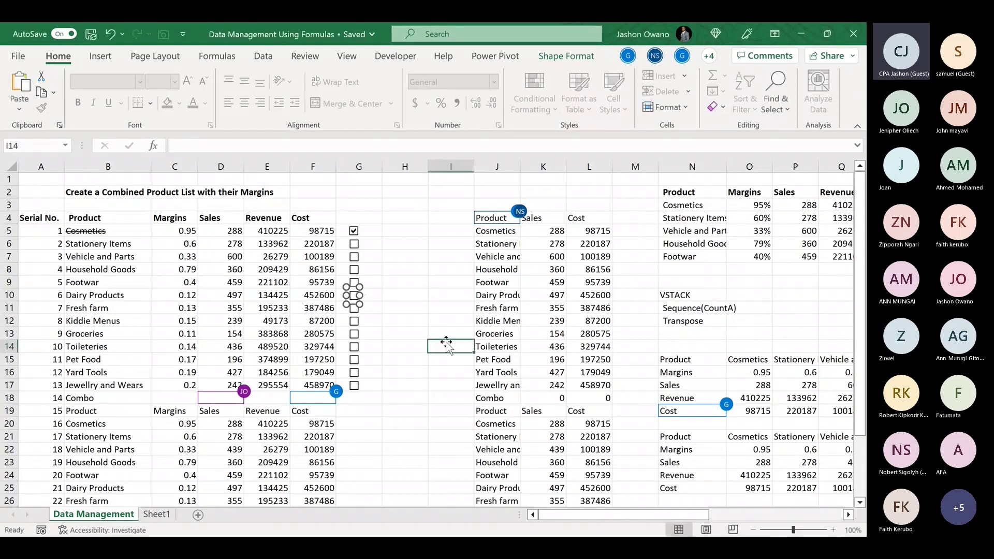
Tick the Household Goods check box and toggle the Vehicle and Parts check box to test their separate links
{"action": "left_click", "coordinate": [355, 257]}
{"action": "left_click", "coordinate": [355, 269]}
{"action": "left_click", "coordinate": [355, 257]}
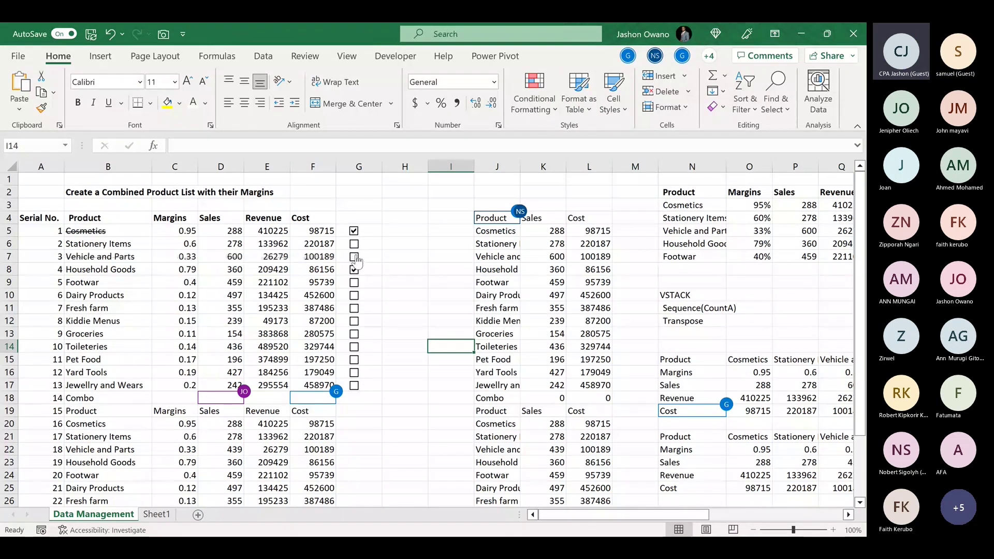
Add a formula-based conditional formatting rule to B8:F17, based on linked cell G8, that applies red bold italic strikethrough
{"action": "left_click_drag", "start_coordinate": [87, 270], "coordinate": [319, 385]}
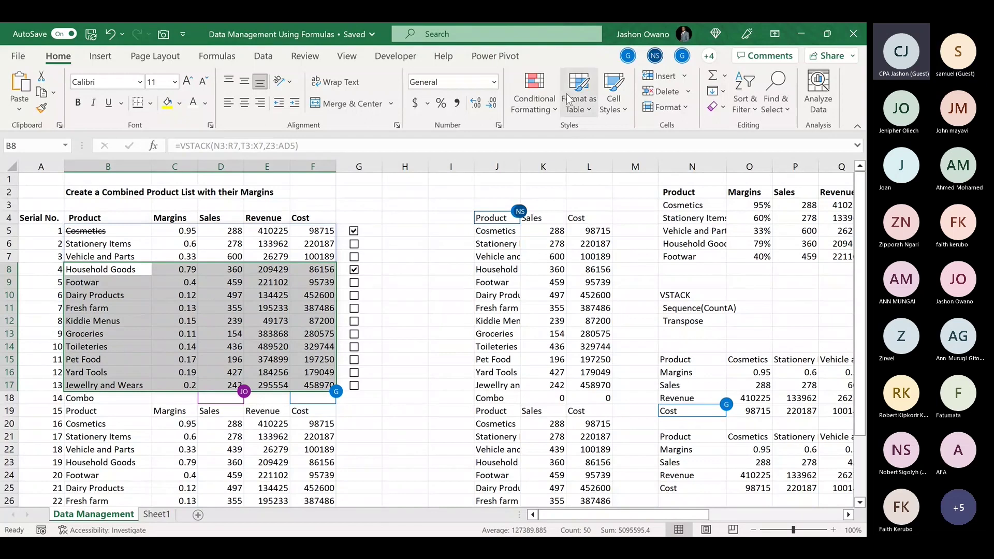
{"action": "left_click", "coordinate": [552, 106]}
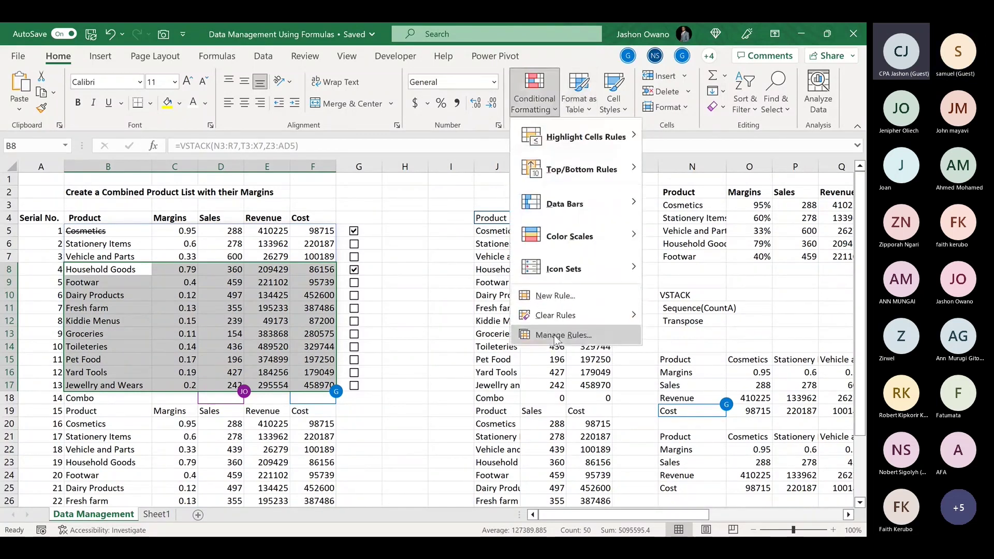
{"action": "left_click", "coordinate": [558, 298]}
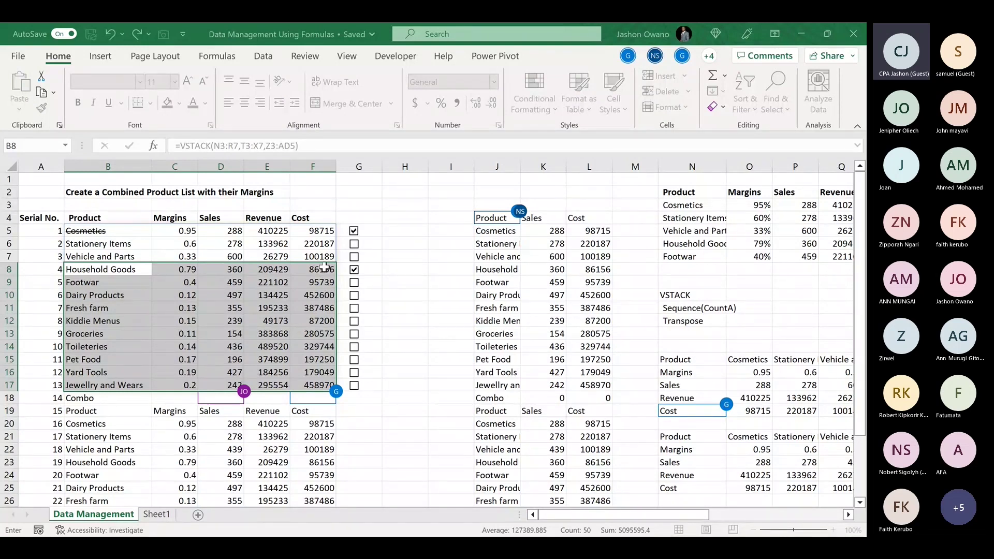
{"action": "left_click", "coordinate": [373, 270]}
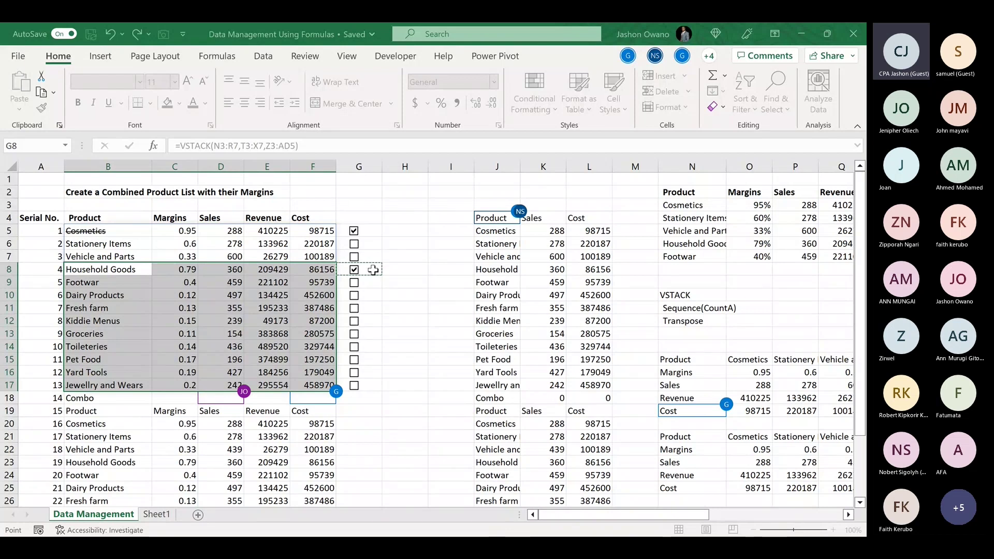
{"action": "left_click", "coordinate": [431, 343]}
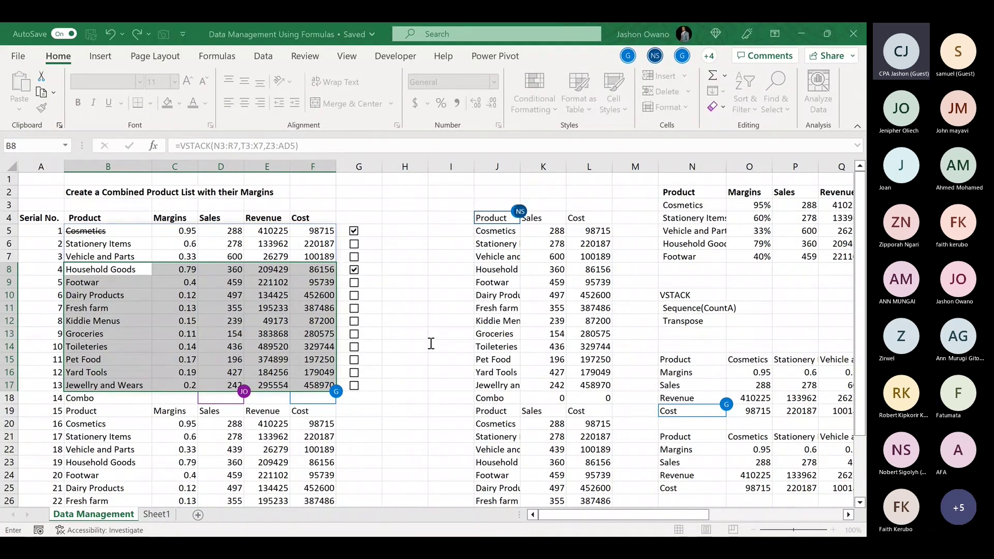
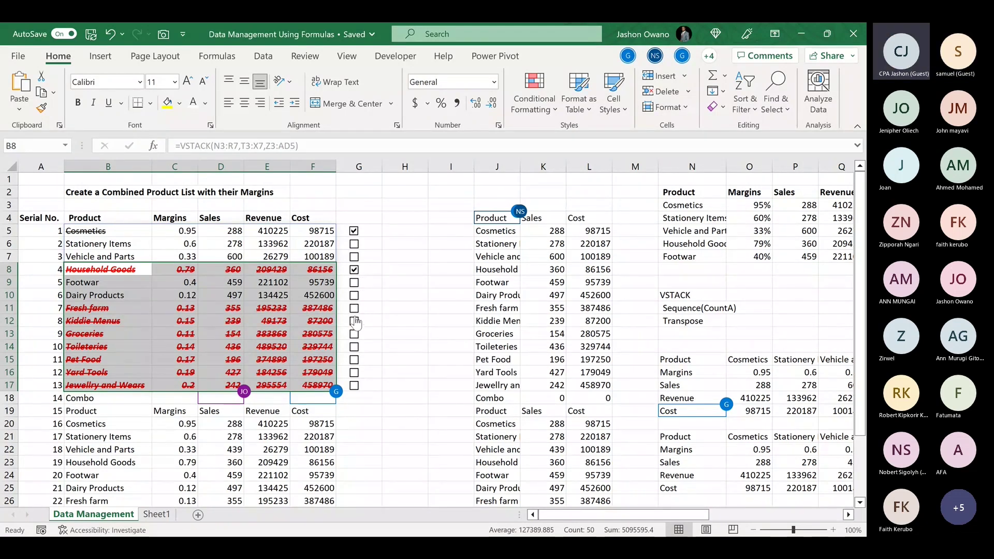
Toggle the Stationery Items, Household Goods, Dairy Products and Kiddie Menus check boxes to test the strikethrough rule and find shared links
{"action": "left_click", "coordinate": [354, 244]}
{"action": "left_click", "coordinate": [354, 243]}
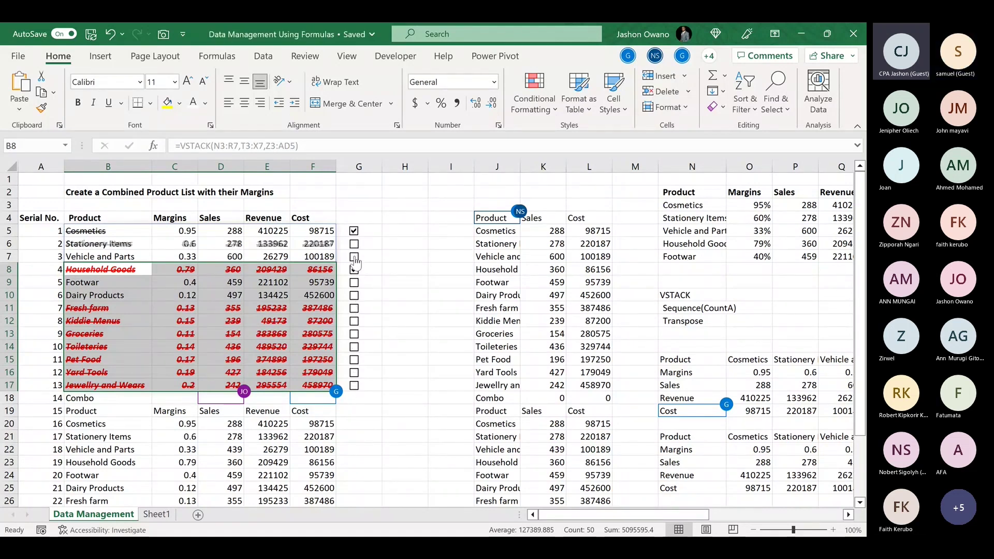
{"action": "left_click", "coordinate": [354, 270]}
{"action": "left_click", "coordinate": [354, 270]}
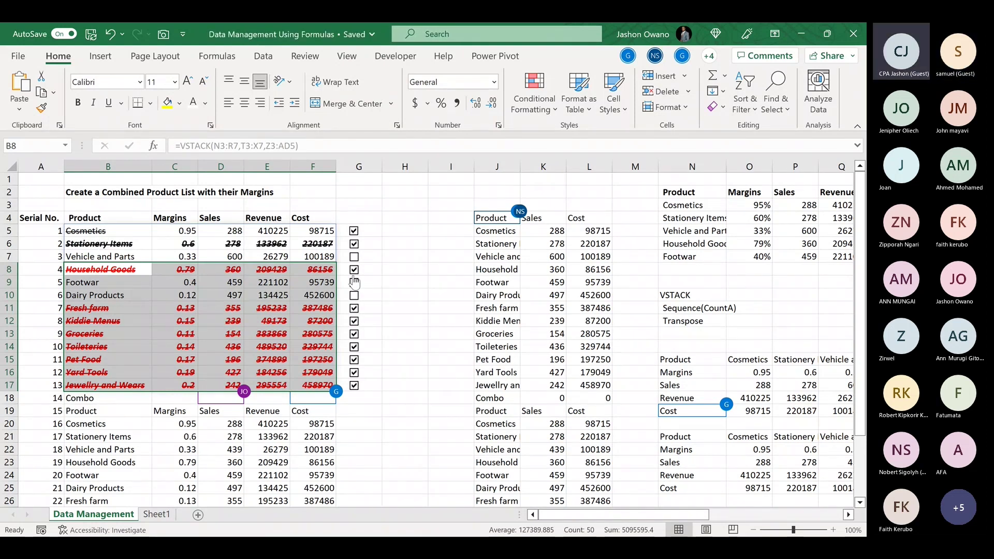
{"action": "left_click", "coordinate": [354, 245]}
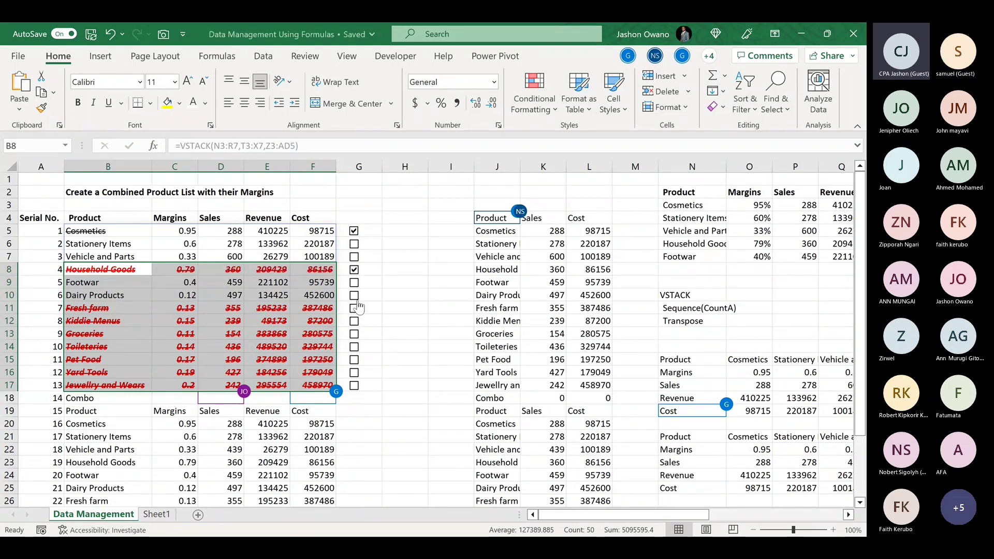
{"action": "left_click", "coordinate": [354, 295]}
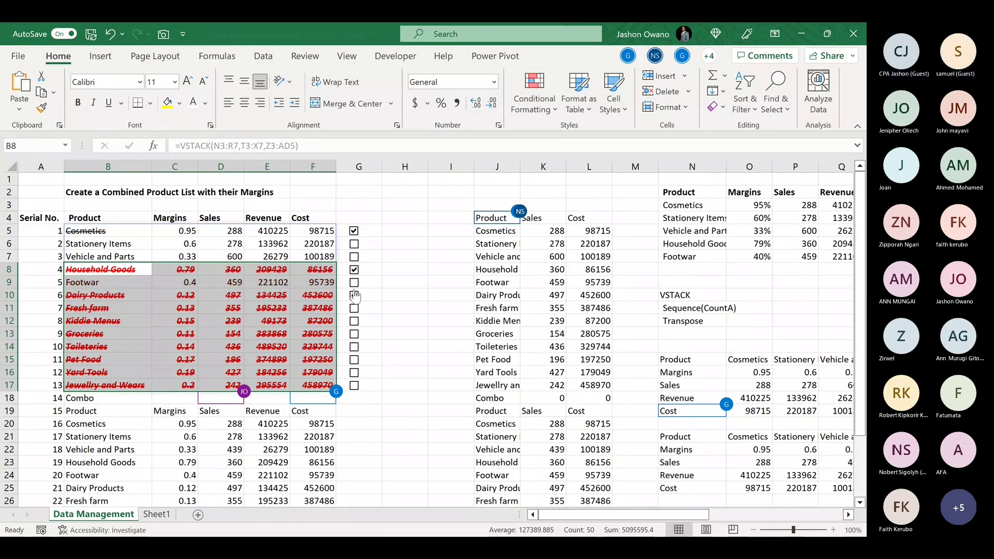
{"action": "left_click", "coordinate": [354, 294]}
{"action": "left_click", "coordinate": [355, 320]}
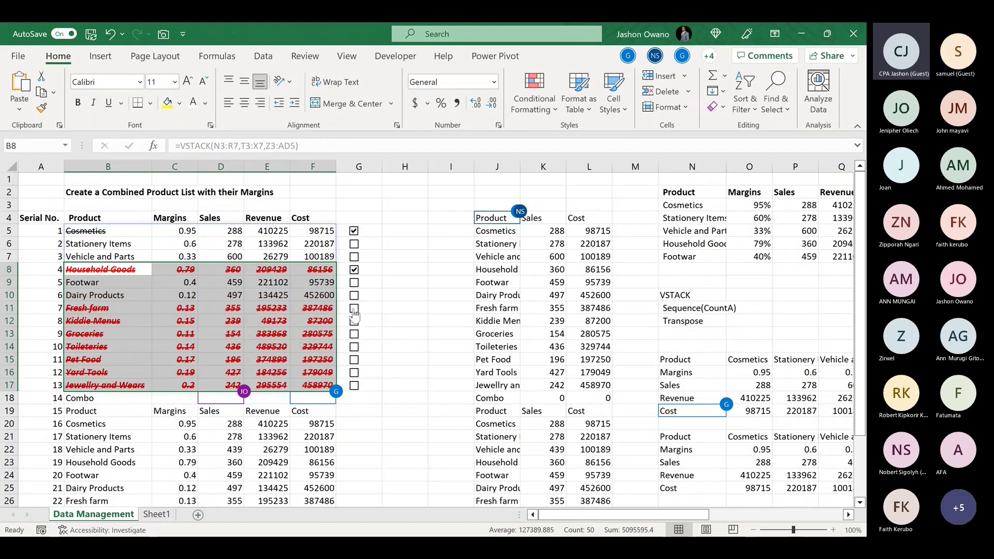
Change the cell link of the Fresh farm check box to $G$11
{"action": "right_click", "coordinate": [354, 312]}
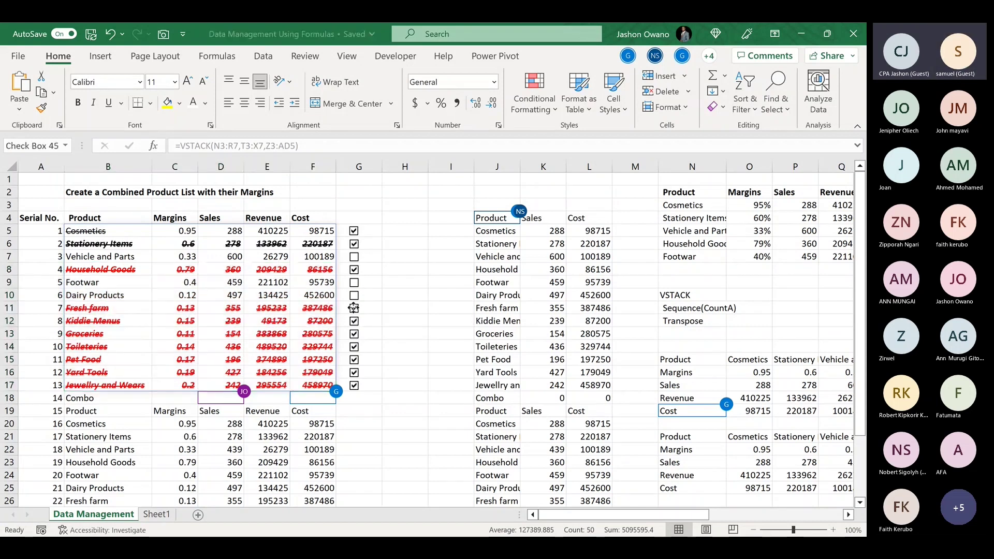
{"action": "left_click", "coordinate": [392, 462]}
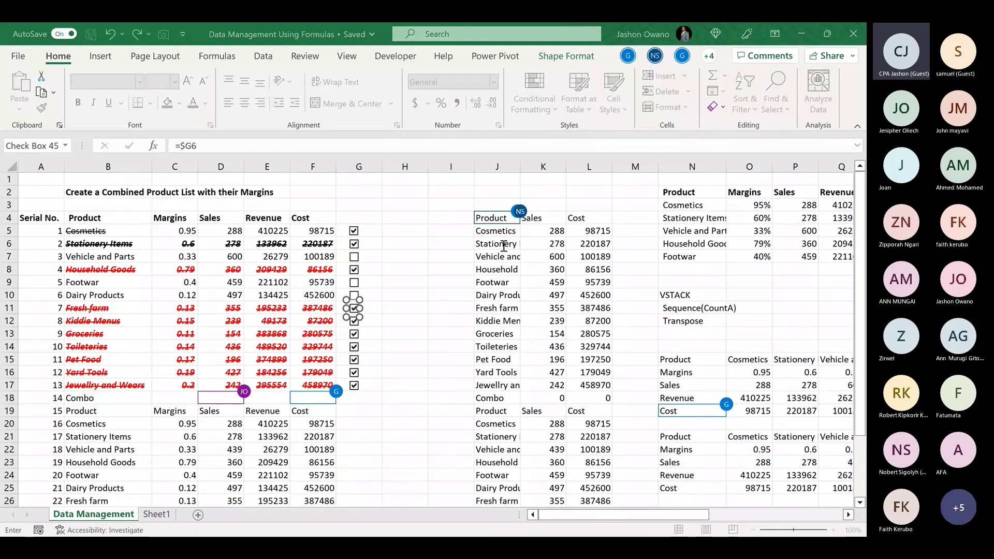
{"action": "left_click", "coordinate": [370, 309]}
{"action": "key", "text": "Return"}
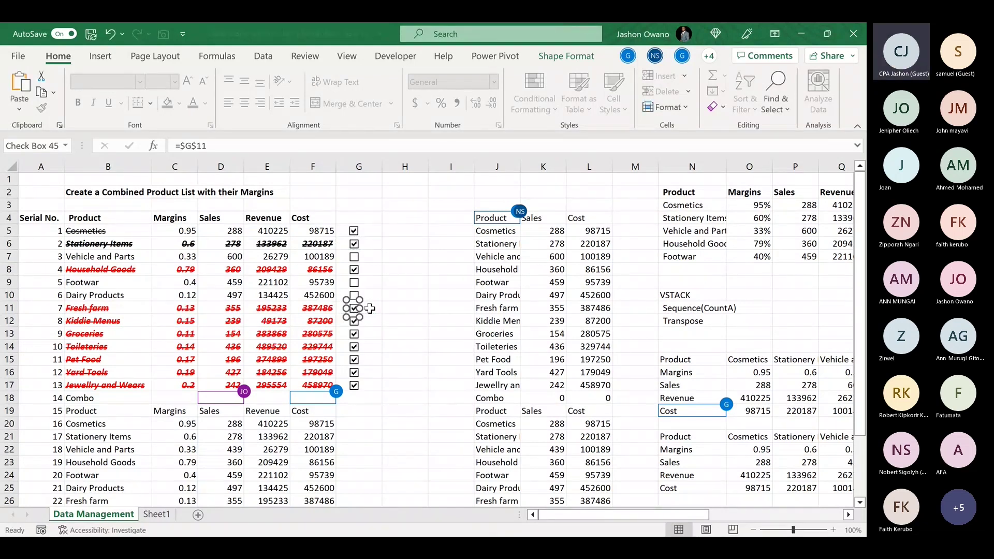
Change the cell link of the Kiddie Menus check box to $G$12
{"action": "left_click", "coordinate": [370, 323]}
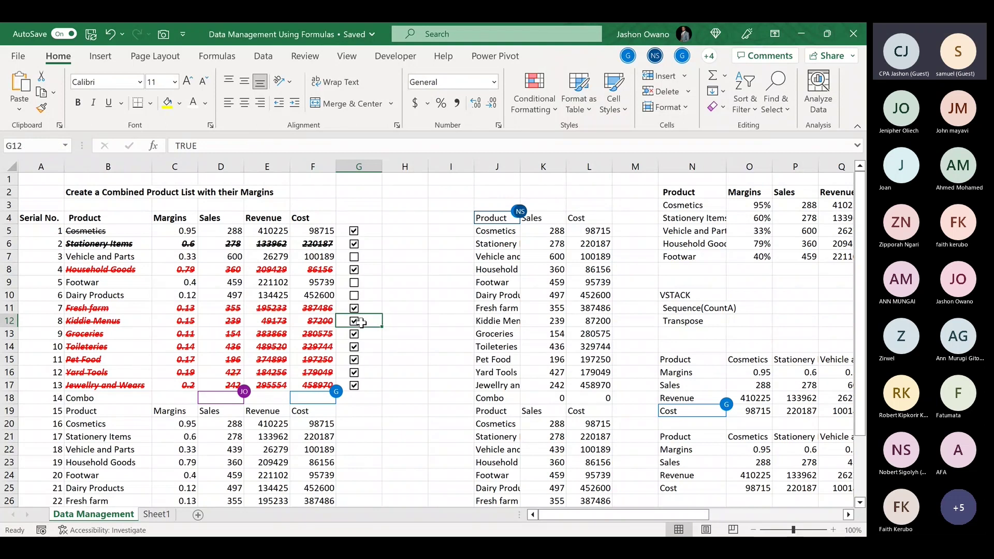
{"action": "right_click", "coordinate": [360, 322]}
{"action": "left_click", "coordinate": [409, 474]}
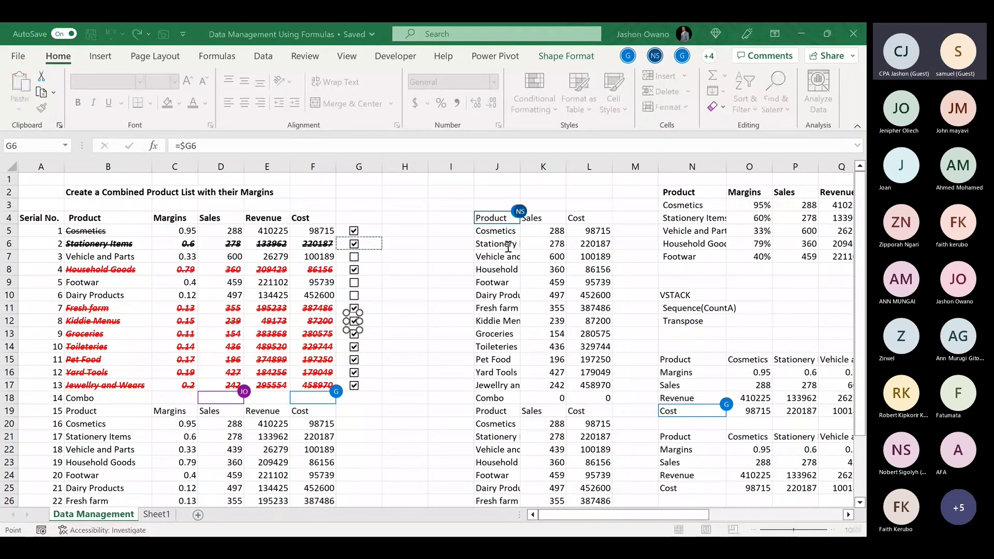
{"action": "left_click", "coordinate": [372, 324]}
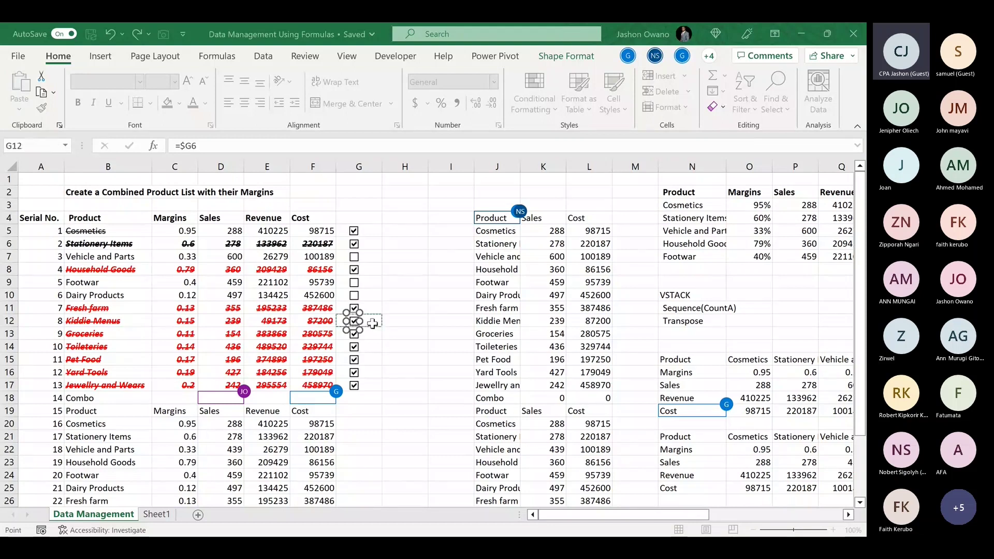
{"action": "key", "text": "Return"}
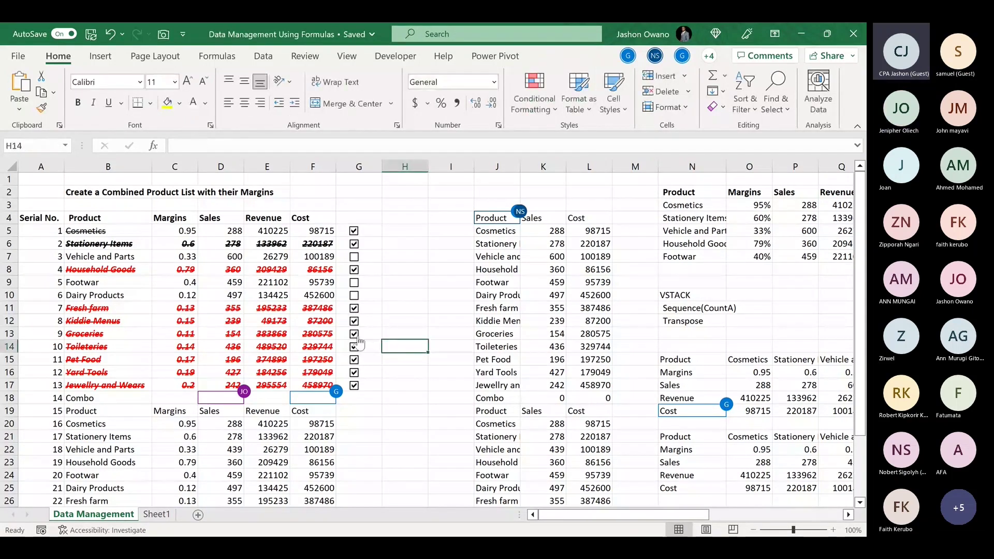
Change the cell link of the Groceries check box to $G$13
{"action": "right_click", "coordinate": [358, 336]}
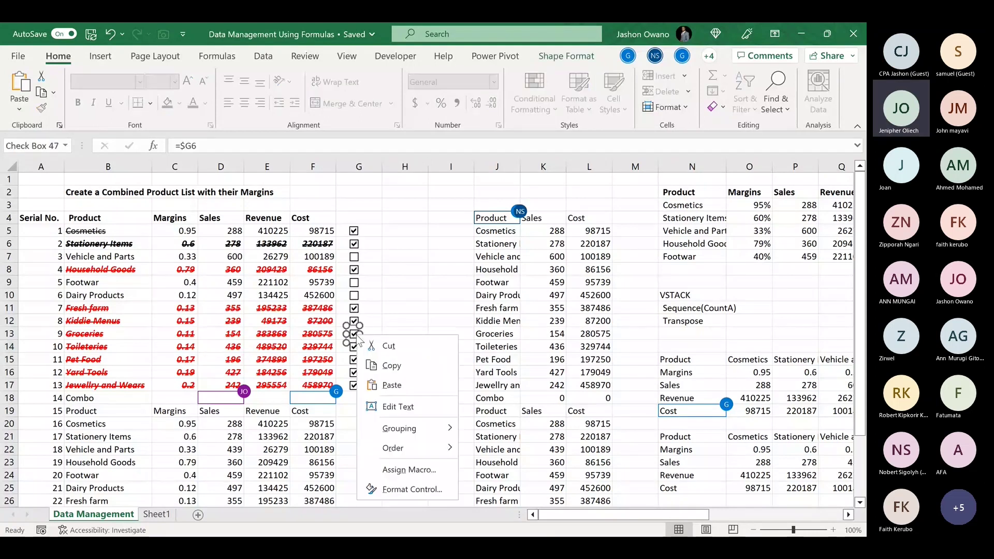
{"action": "left_click", "coordinate": [420, 494]}
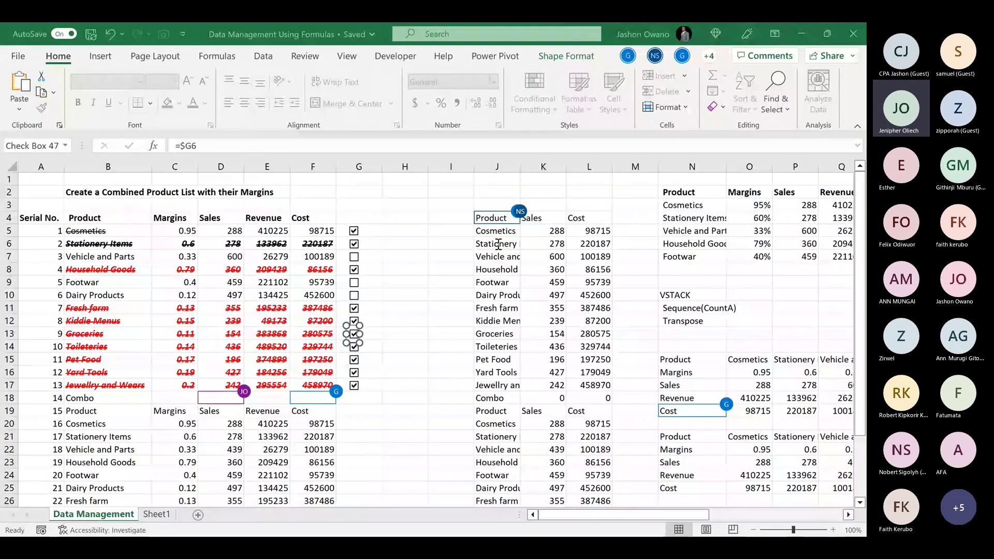
{"action": "left_click", "coordinate": [370, 331]}
{"action": "key", "text": "Return"}
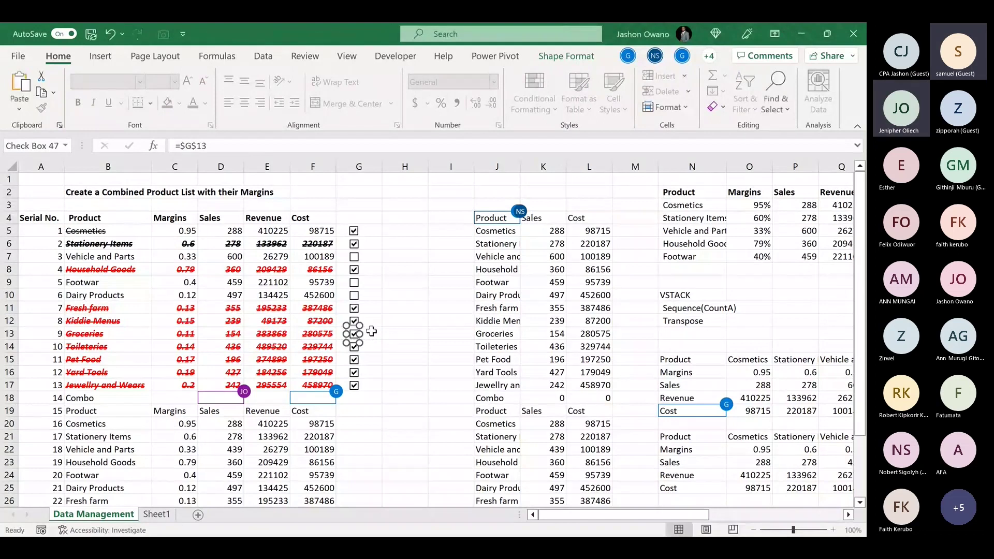
Change the cell link of the Toileteries check box to $G$14
{"action": "right_click", "coordinate": [357, 346]}
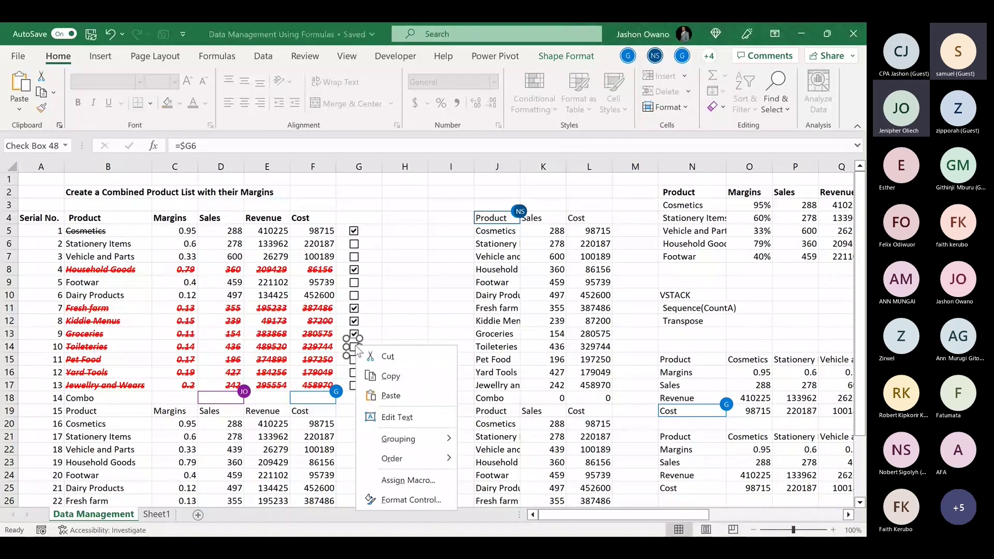
{"action": "left_click", "coordinate": [392, 504]}
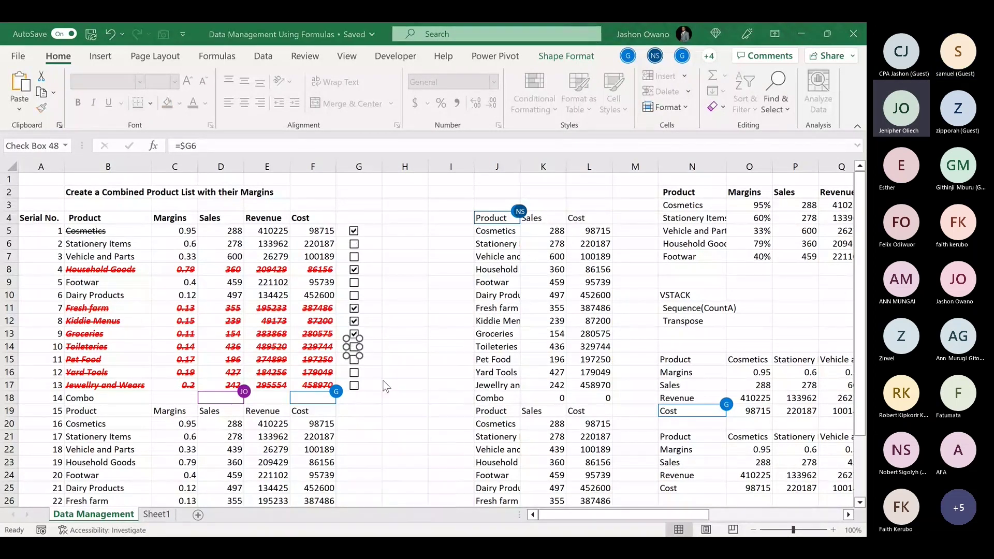
{"action": "left_click", "coordinate": [512, 237]}
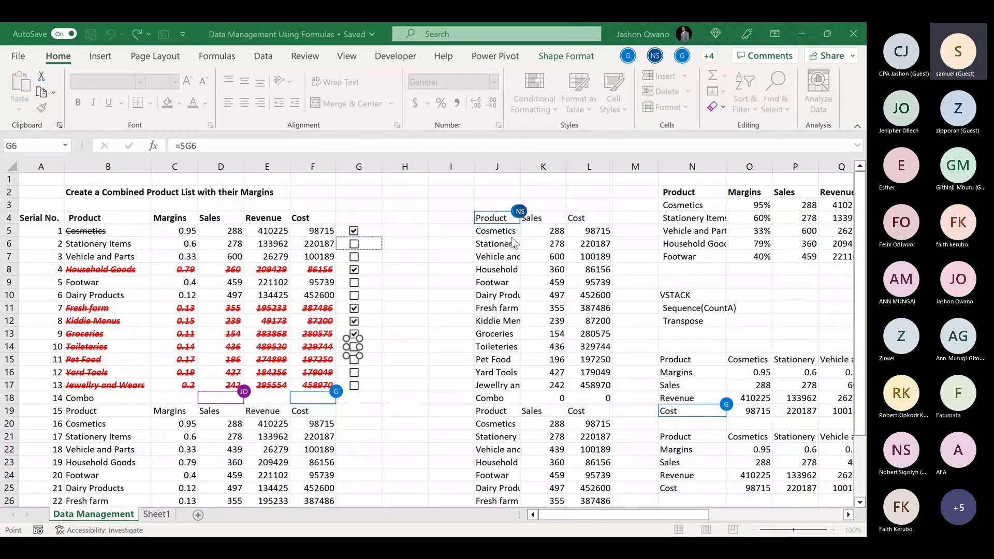
{"action": "left_click", "coordinate": [375, 345]}
{"action": "key", "text": "Return"}
{"action": "left_click", "coordinate": [399, 353]}
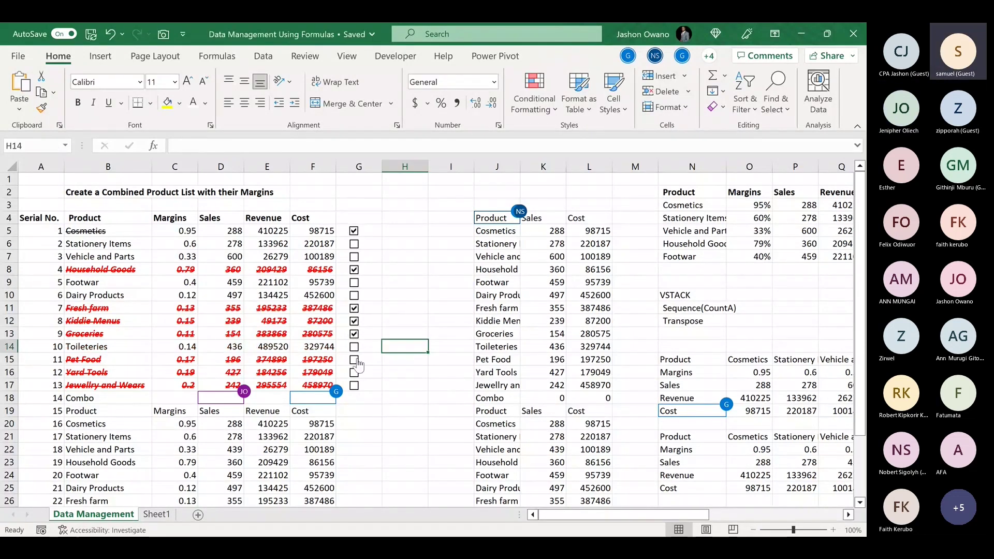
Change the cell link of the Pet Food check box to $G$15
{"action": "right_click", "coordinate": [357, 359]}
{"action": "left_click", "coordinate": [402, 513]}
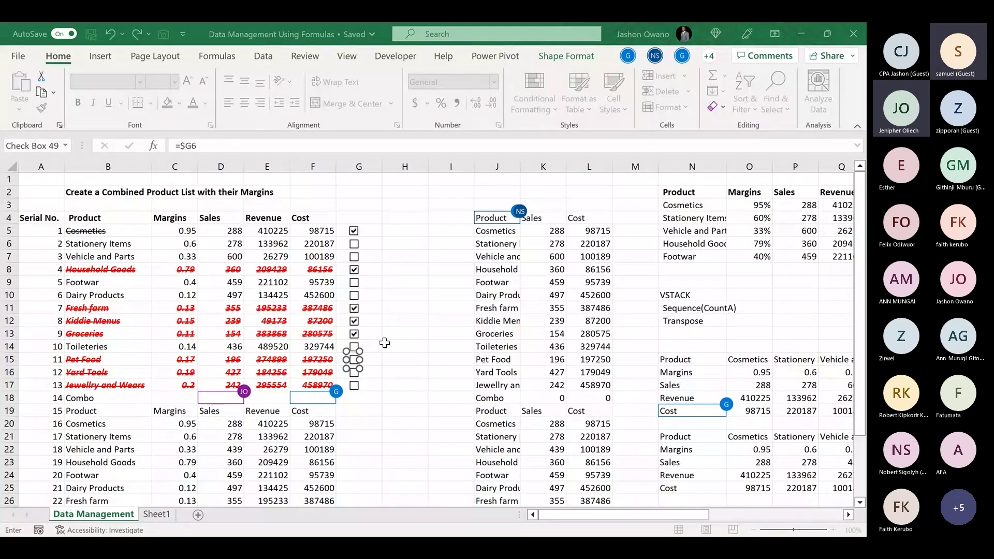
{"action": "left_click", "coordinate": [375, 361]}
{"action": "key", "text": "Return"}
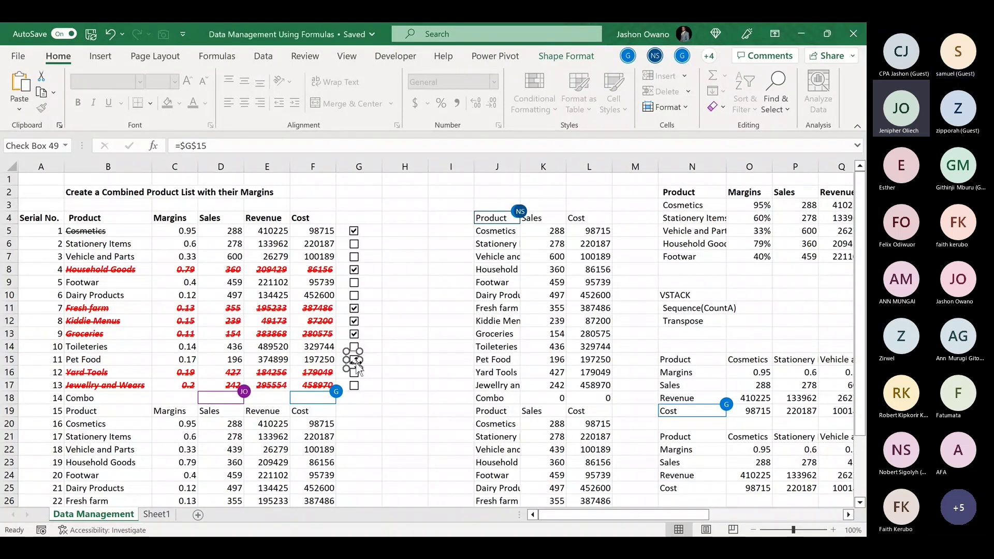
{"action": "right_click", "coordinate": [355, 360]}
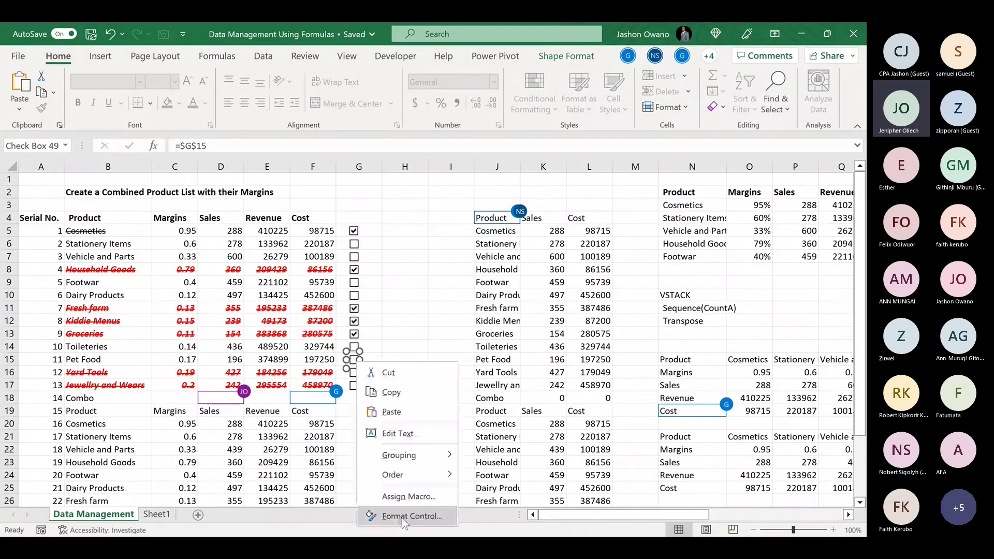
{"action": "left_click", "coordinate": [401, 518]}
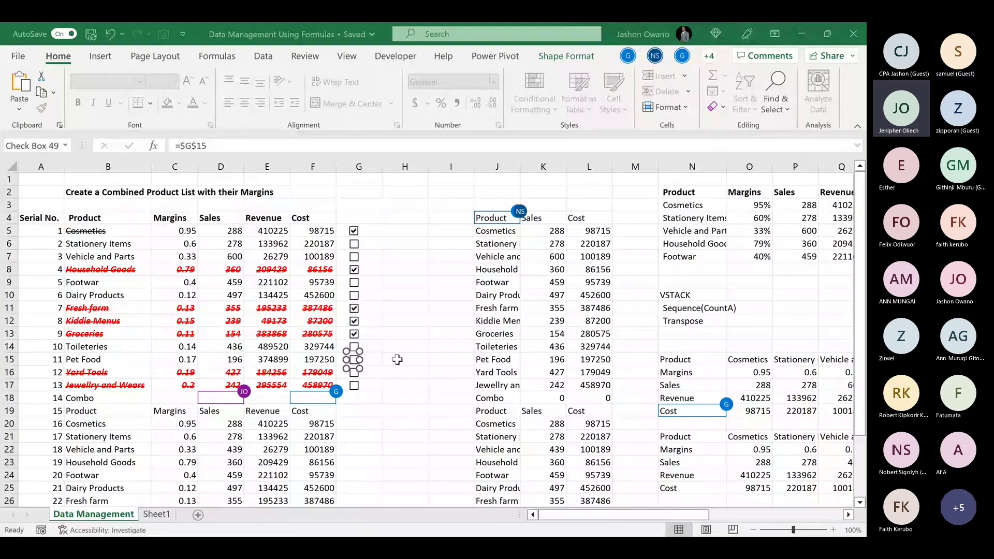
{"action": "left_click", "coordinate": [369, 386]}
Change the cell link of the Yard Tools check box to $G$16
{"action": "left_click", "coordinate": [354, 373]}
{"action": "right_click", "coordinate": [355, 372]}
{"action": "left_click", "coordinate": [408, 526]}
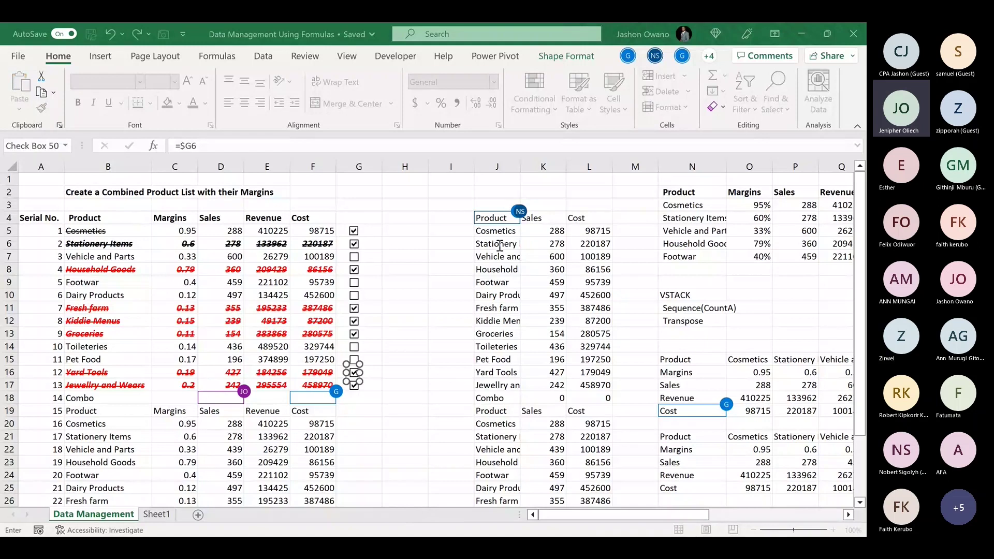
{"action": "left_click", "coordinate": [370, 374]}
{"action": "key", "text": "Return"}
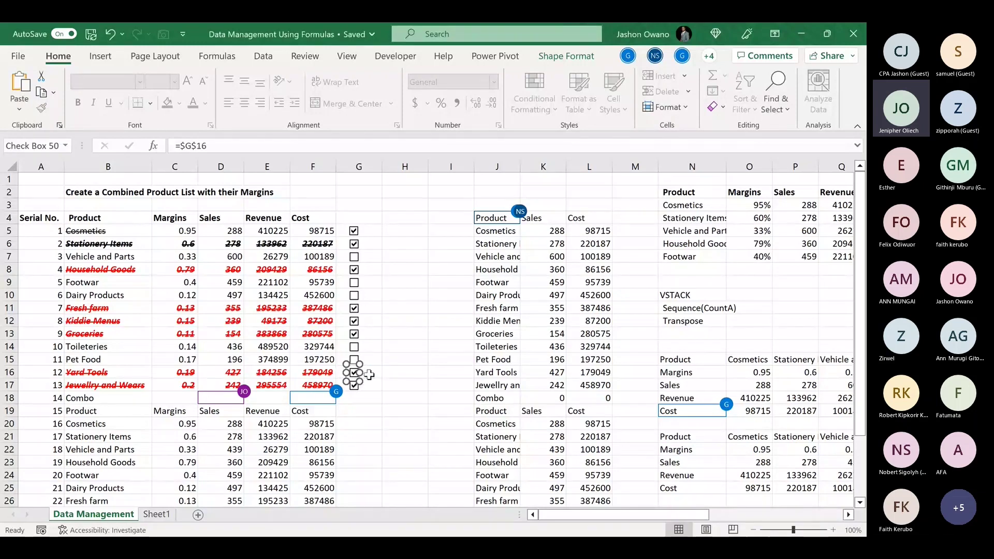
Change the cell link of the Jewellry and Wears check box to $G$17
{"action": "left_click", "coordinate": [362, 390]}
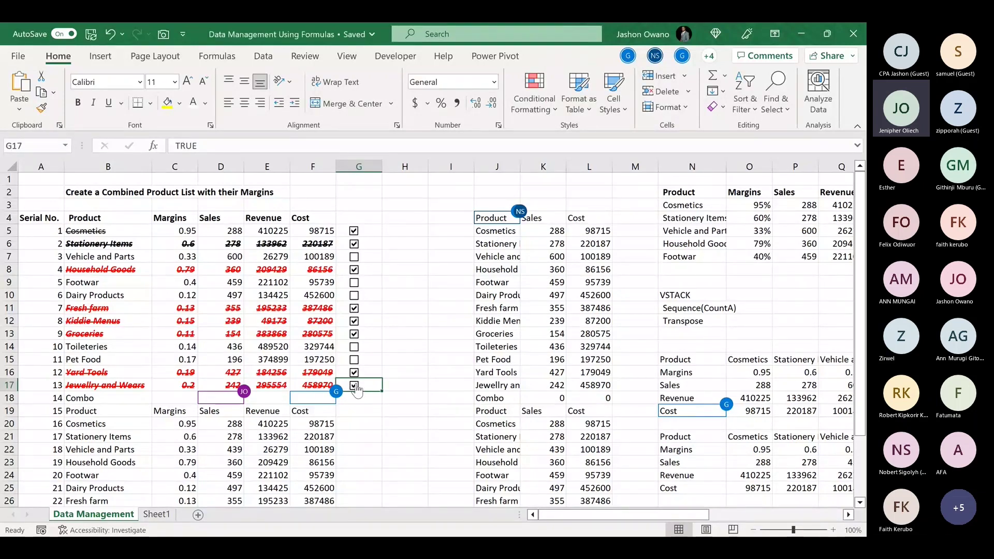
{"action": "right_click", "coordinate": [357, 390]}
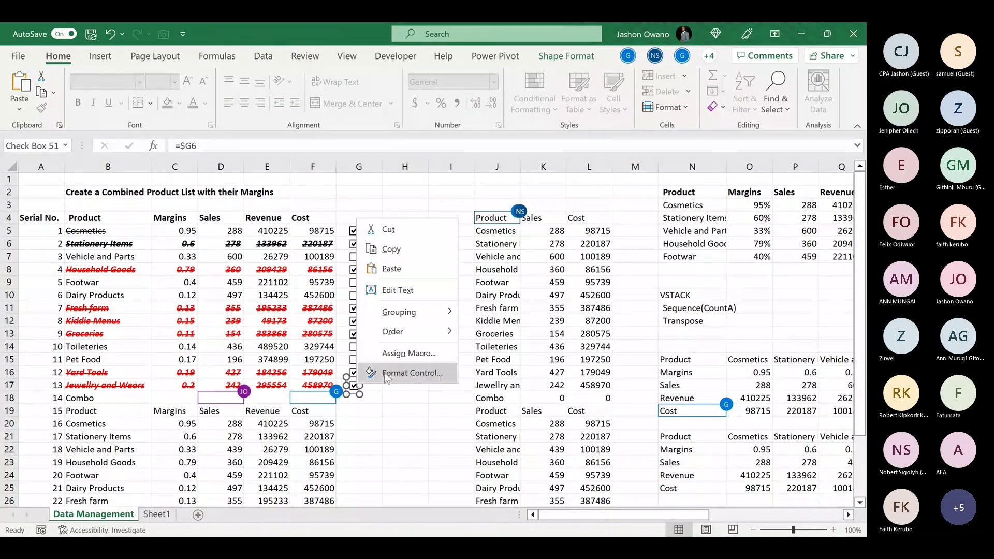
{"action": "left_click", "coordinate": [386, 374]}
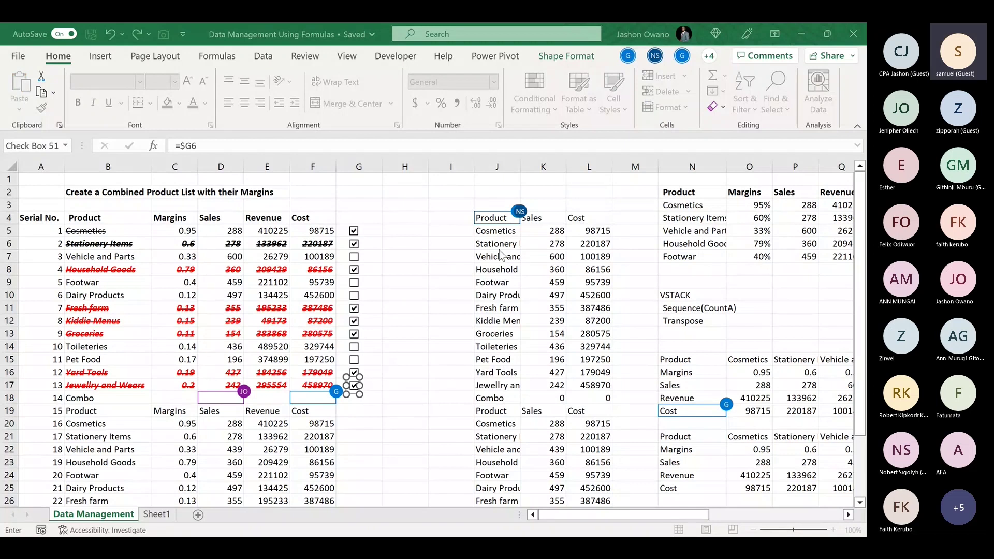
{"action": "left_click", "coordinate": [375, 386]}
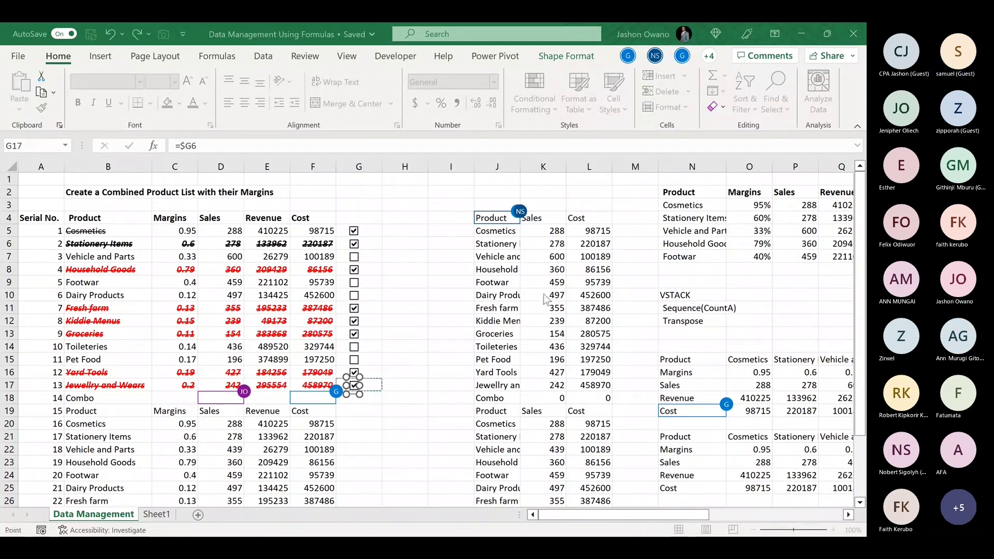
{"action": "left_click", "coordinate": [635, 423]}
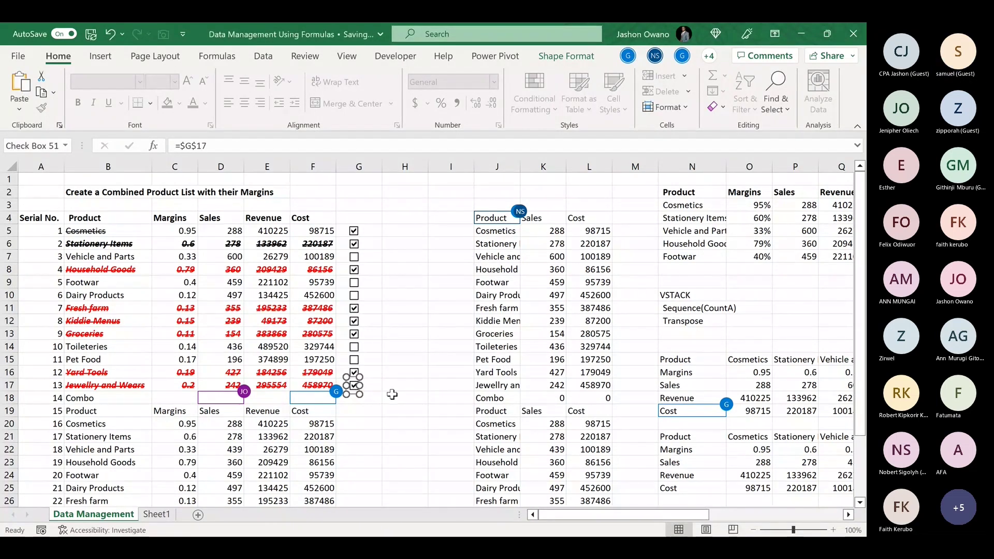
{"action": "left_click", "coordinate": [391, 396]}
Clear the check boxes of Jewellry and Wears, Yard Tools, Groceries, Kiddie Menus and Fresh farm, and toggle the Cosmetics one as a test
{"action": "left_click", "coordinate": [354, 386]}
{"action": "left_click", "coordinate": [355, 373]}
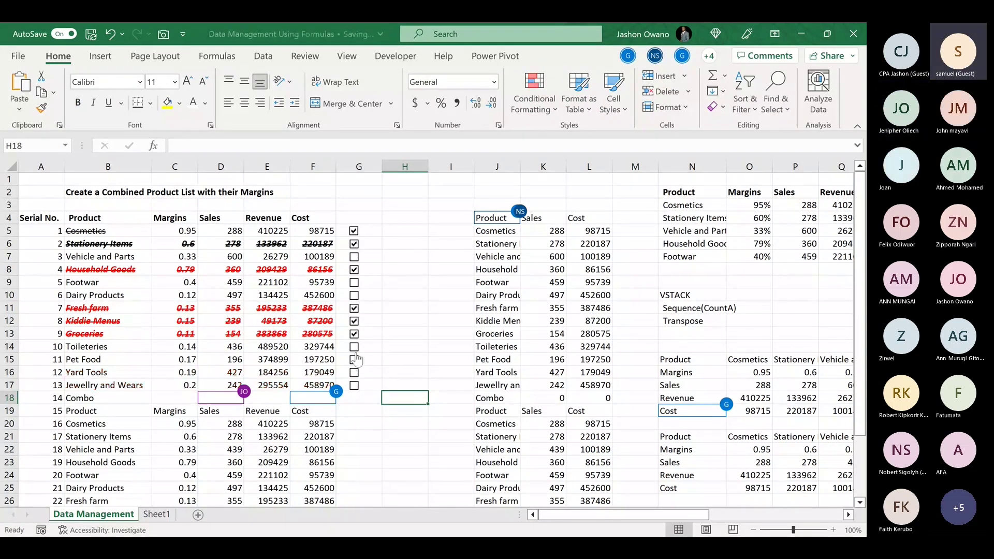
{"action": "left_click", "coordinate": [354, 333]}
{"action": "left_click", "coordinate": [354, 321]}
{"action": "left_click", "coordinate": [354, 309]}
{"action": "left_click", "coordinate": [354, 309]}
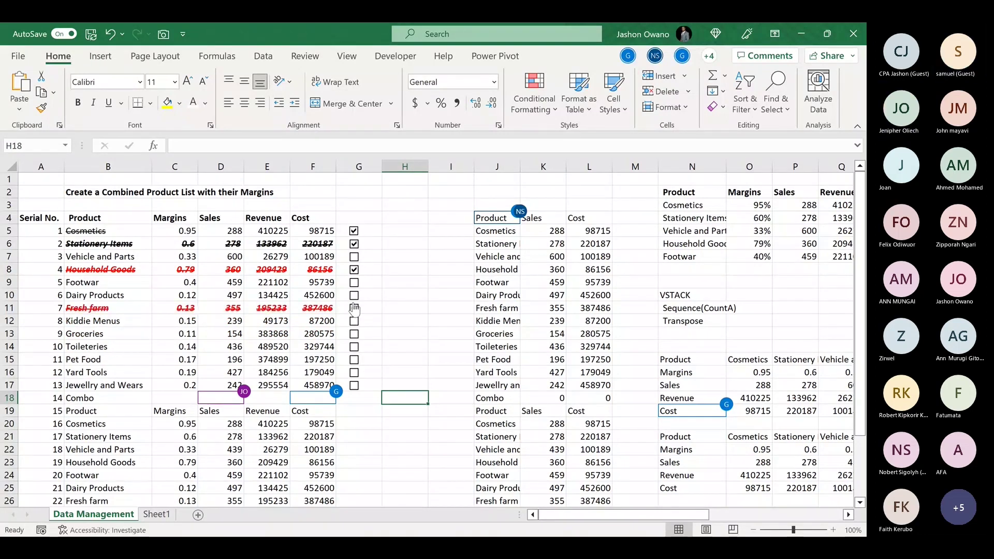
{"action": "left_click", "coordinate": [354, 309]}
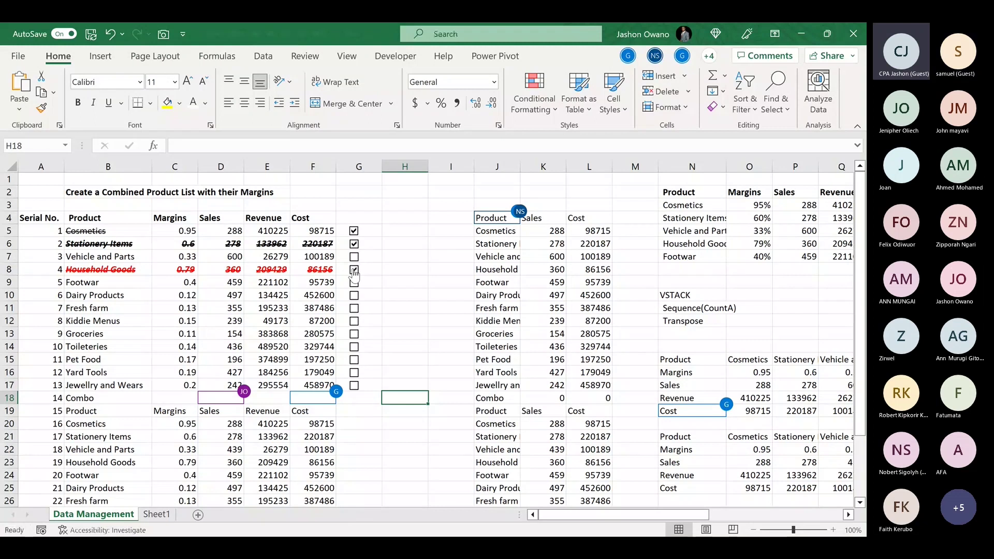
{"action": "left_click", "coordinate": [354, 231]}
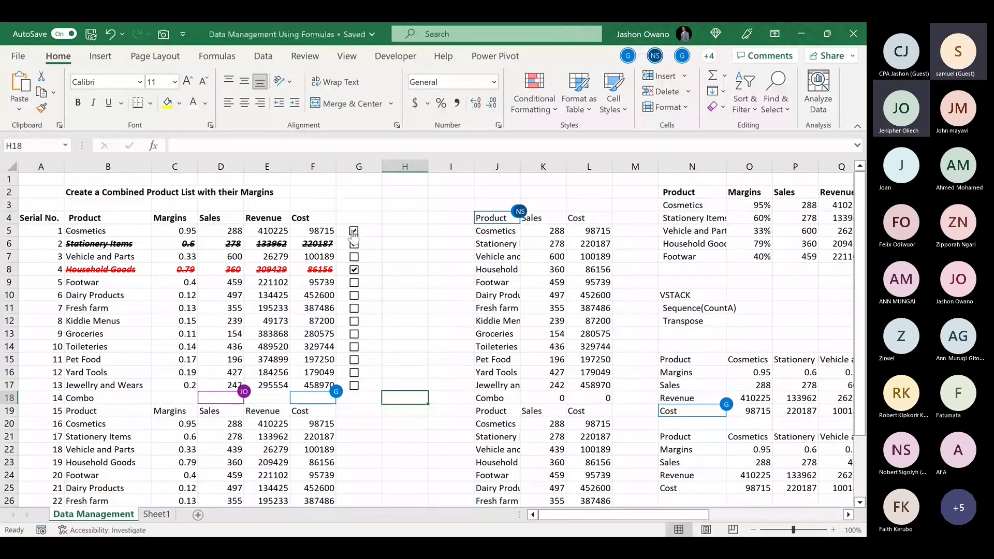
{"action": "right_click", "coordinate": [353, 232]}
Delete the existing strikethrough conditional formatting rule from the Cosmetics row, B5:F5
{"action": "left_click", "coordinate": [101, 230]}
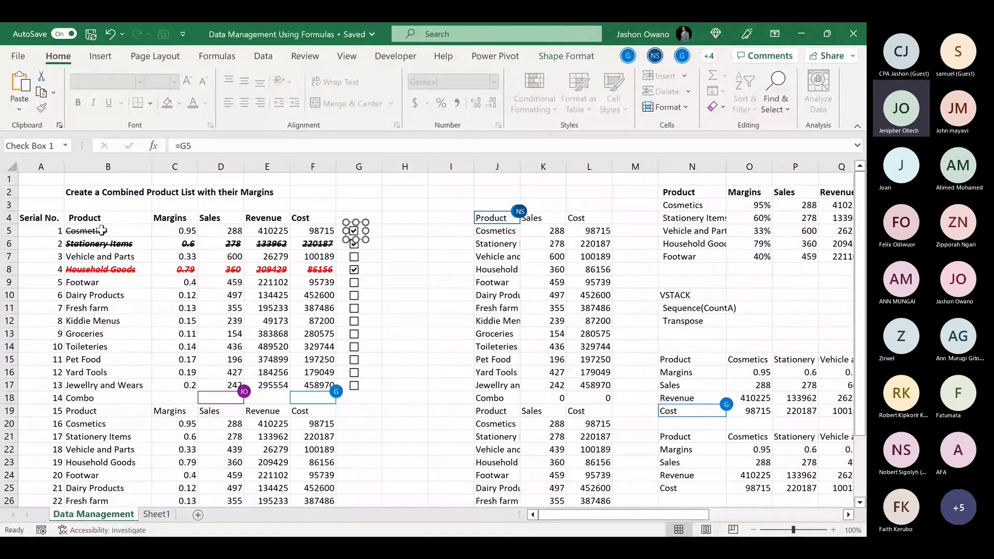
{"action": "left_click_drag", "start_coordinate": [101, 231], "coordinate": [310, 226]}
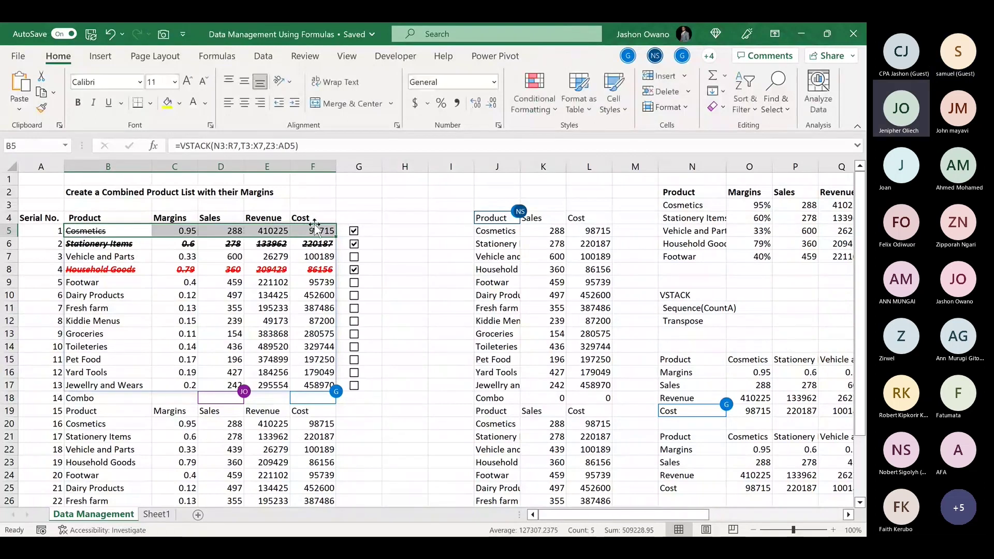
{"action": "left_click", "coordinate": [555, 100]}
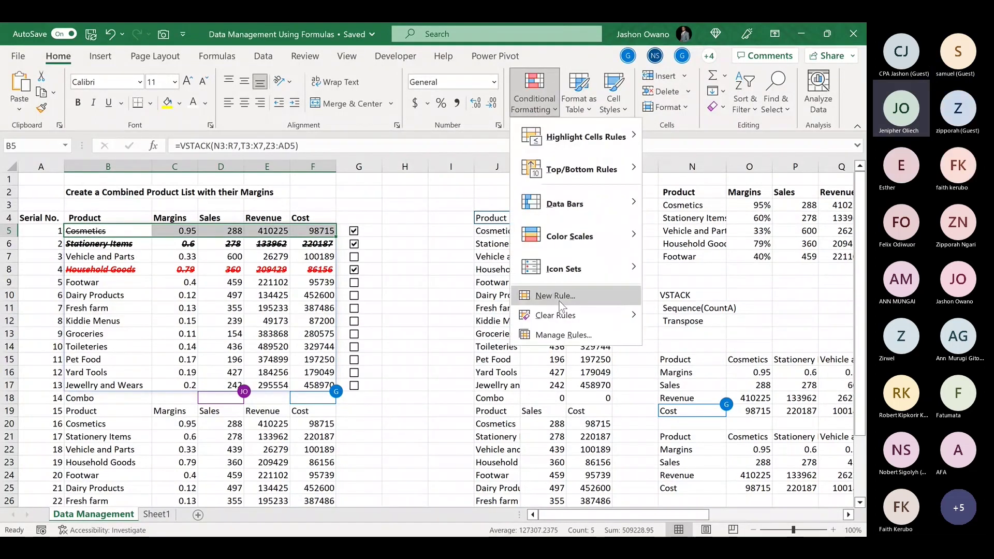
{"action": "left_click", "coordinate": [553, 340]}
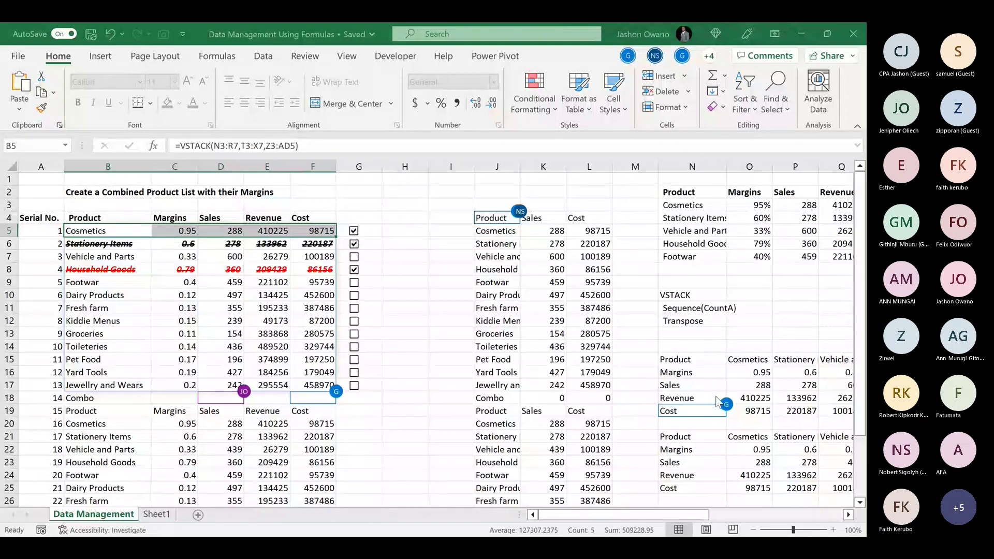
{"action": "left_click", "coordinate": [403, 256]}
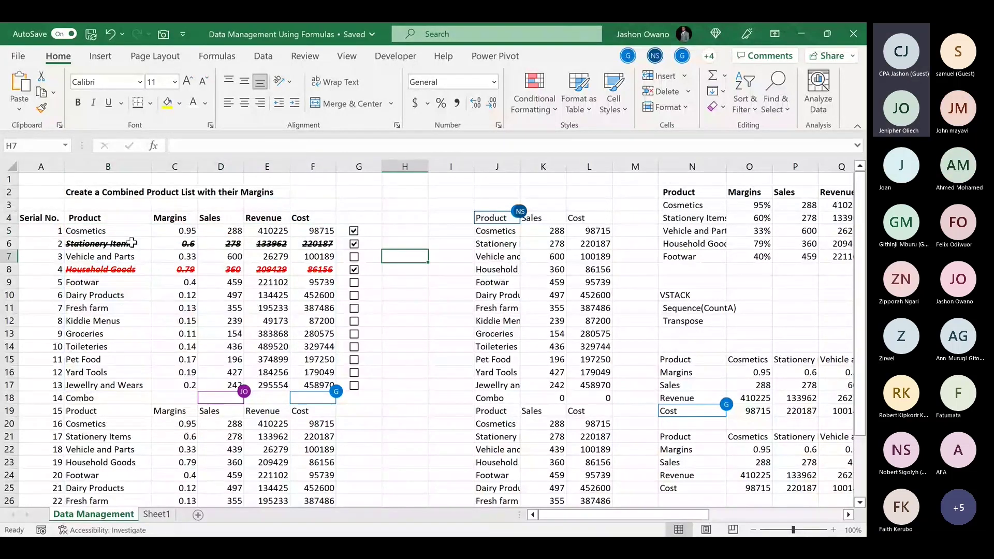
Create a conditional formatting rule on B5:F5 that strikes through the whole Cosmetics row when its check box is ticked
{"action": "left_click_drag", "start_coordinate": [130, 232], "coordinate": [313, 243]}
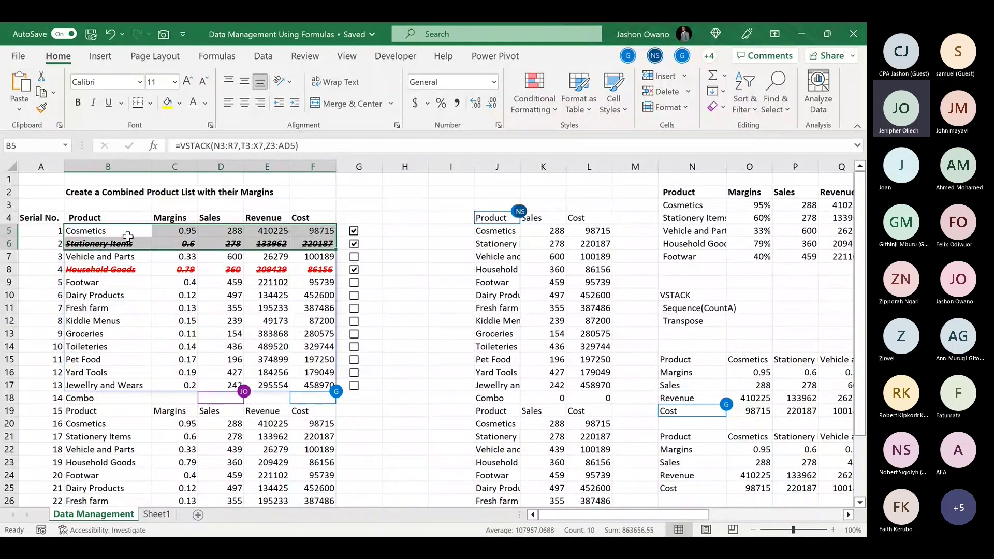
{"action": "left_click_drag", "start_coordinate": [127, 235], "coordinate": [313, 231]}
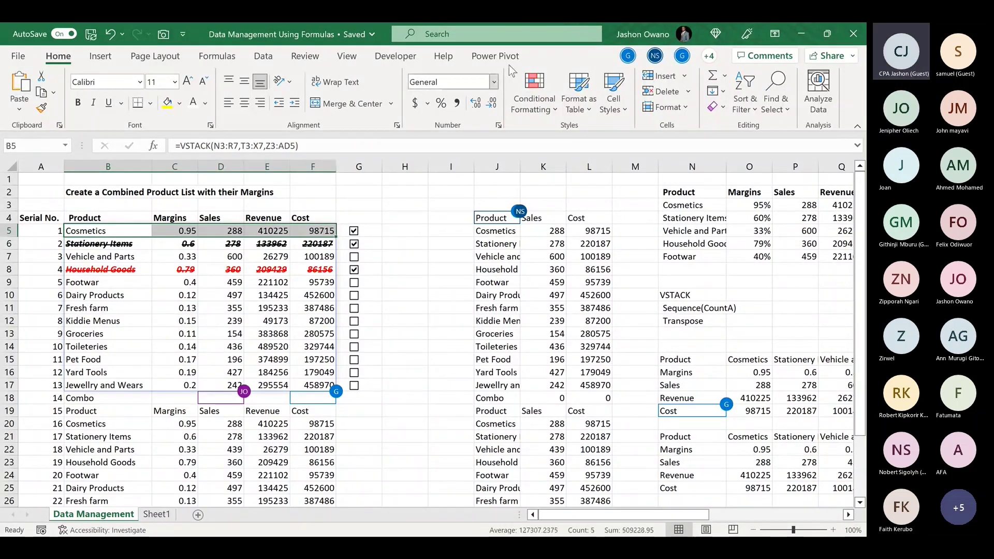
{"action": "left_click", "coordinate": [559, 112]}
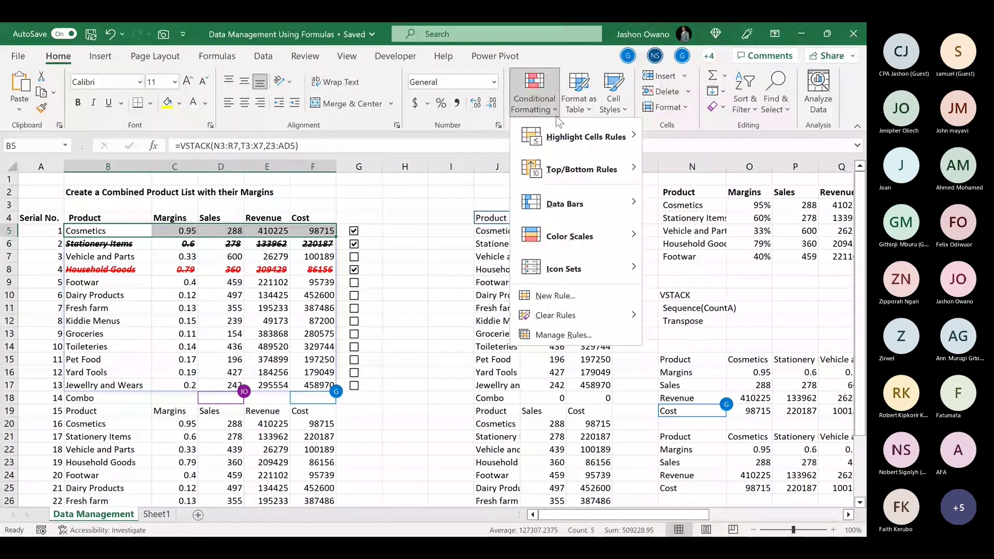
{"action": "left_click", "coordinate": [551, 296]}
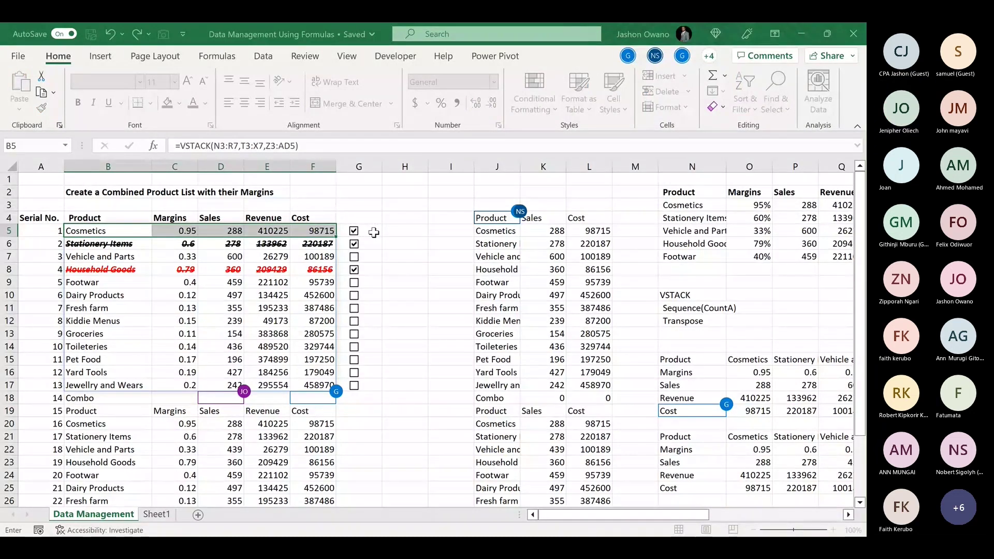
{"action": "left_click", "coordinate": [708, 379]}
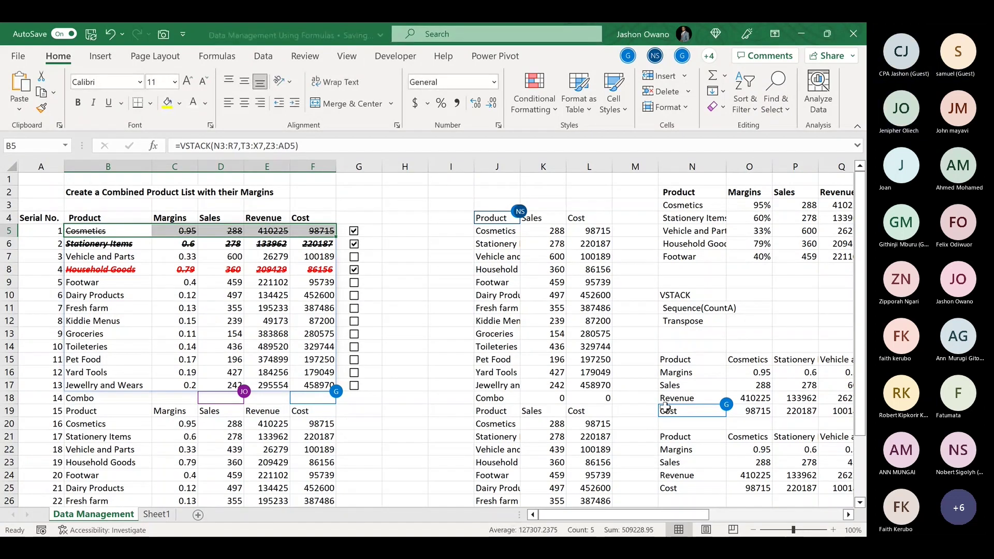
{"action": "left_click", "coordinate": [421, 279]}
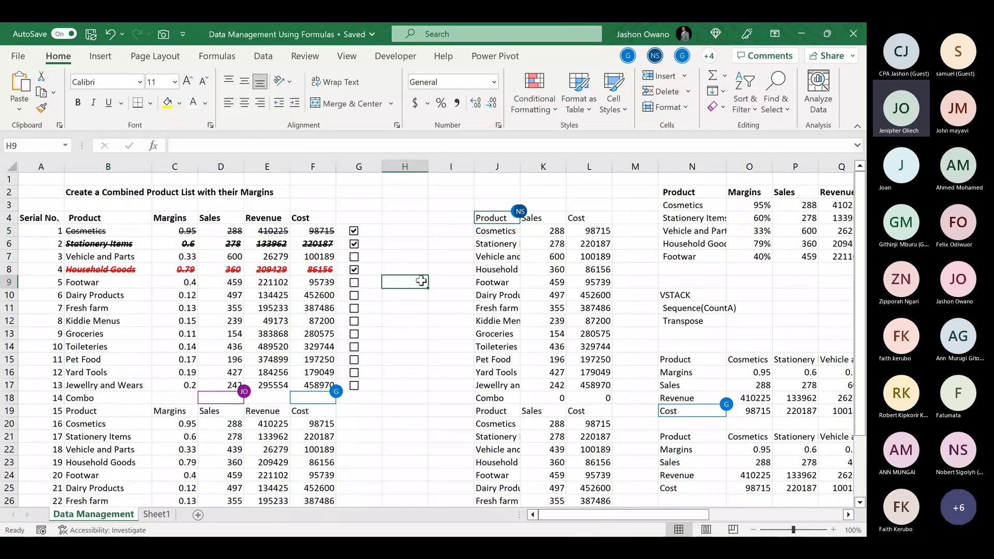
Test the strikethrough by unticking and re-ticking the Cosmetics and Stationery Items check boxes
{"action": "left_click", "coordinate": [354, 231]}
{"action": "left_click", "coordinate": [355, 245]}
{"action": "left_click", "coordinate": [354, 232]}
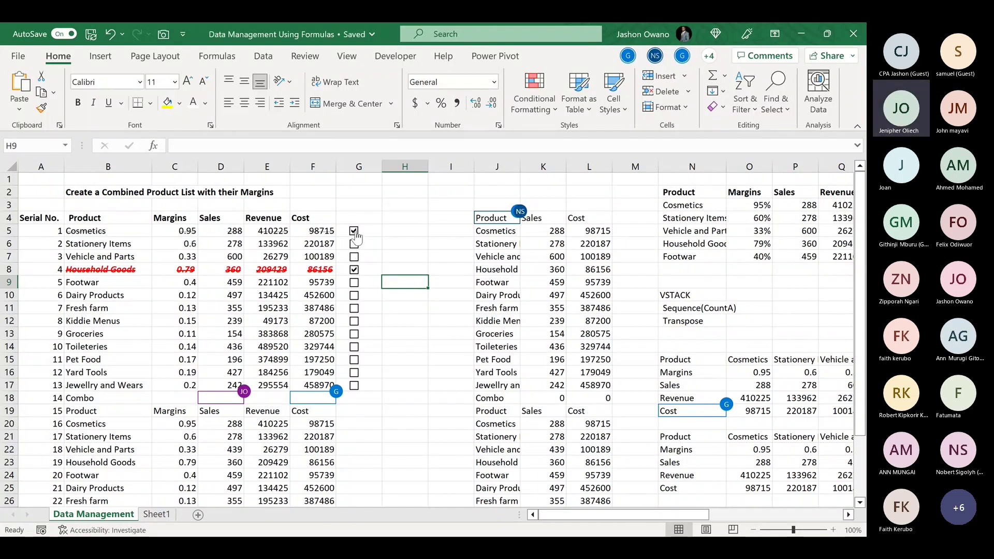
{"action": "left_click", "coordinate": [354, 244]}
Tick the remaining check boxes in column G, from Vehicle and Parts down to Jewellry and Wears
{"action": "left_click", "coordinate": [354, 257]}
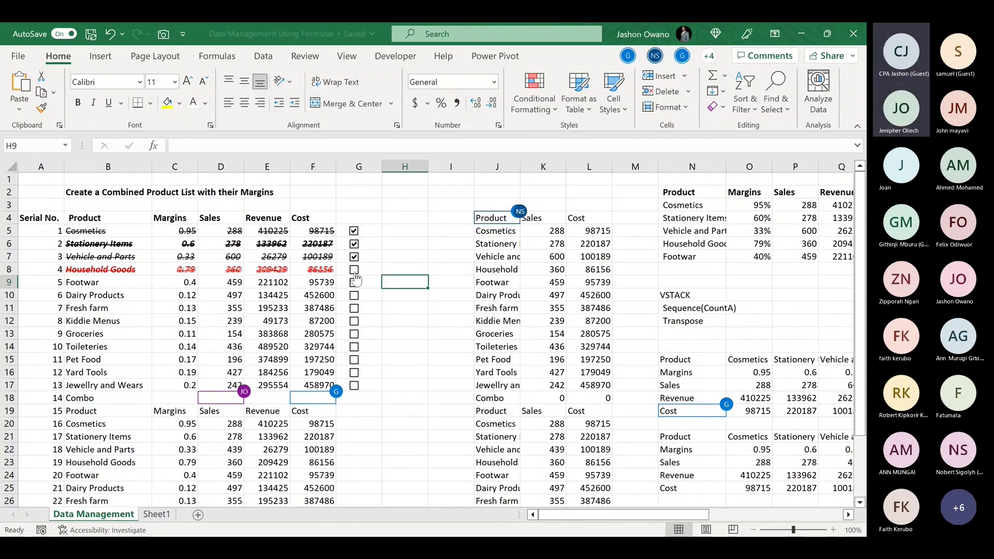
{"action": "left_click", "coordinate": [354, 284]}
{"action": "left_click", "coordinate": [355, 297]}
{"action": "left_click", "coordinate": [354, 308]}
{"action": "left_click", "coordinate": [354, 321]}
{"action": "left_click", "coordinate": [354, 334]}
{"action": "left_click", "coordinate": [355, 346]}
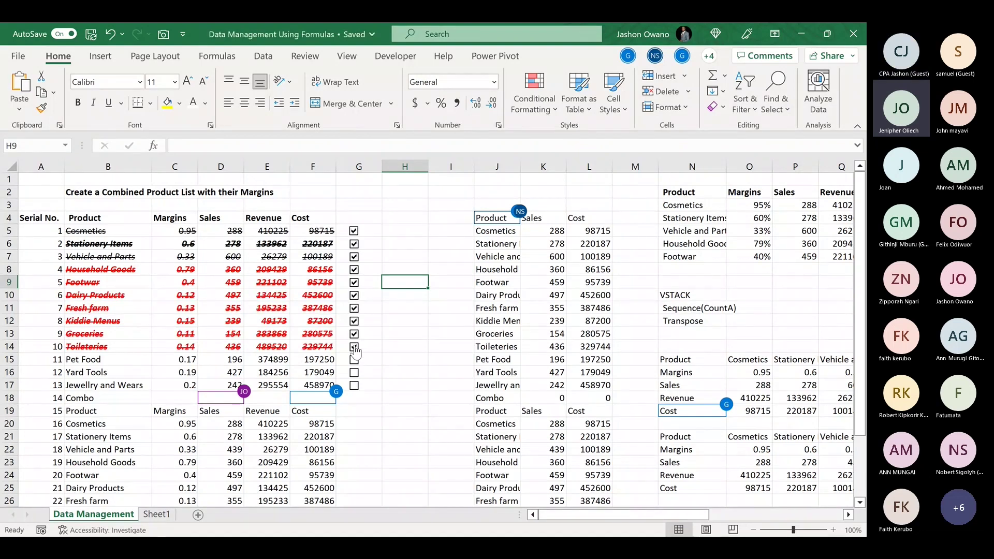
{"action": "left_click", "coordinate": [353, 361]}
{"action": "left_click", "coordinate": [354, 372]}
{"action": "left_click", "coordinate": [354, 386]}
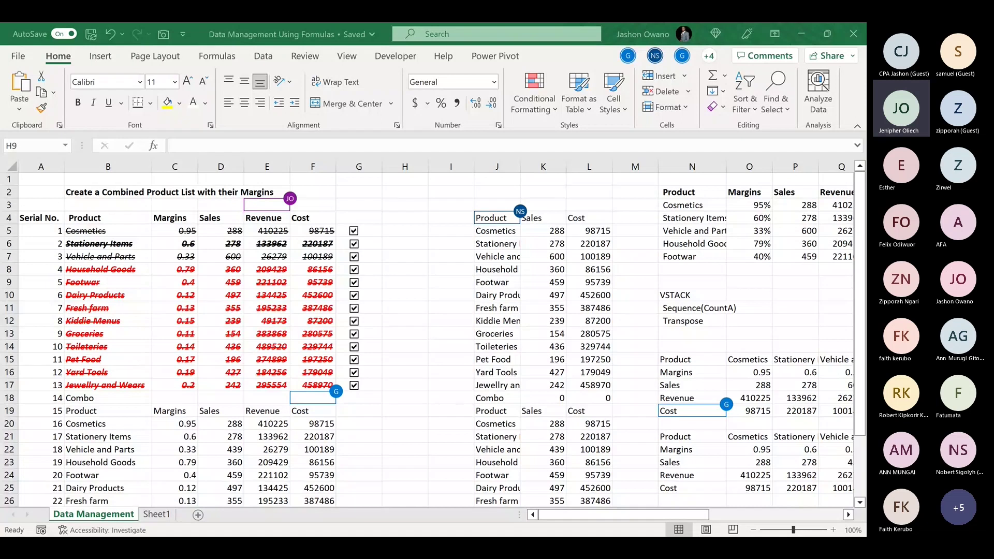
Clear the check boxes of Cosmetics, Vehicle and Parts, Footwar, Fresh farm, Groceries, Pet Food and Jewellry and Wears
{"action": "key", "text": "alt+Tab"}
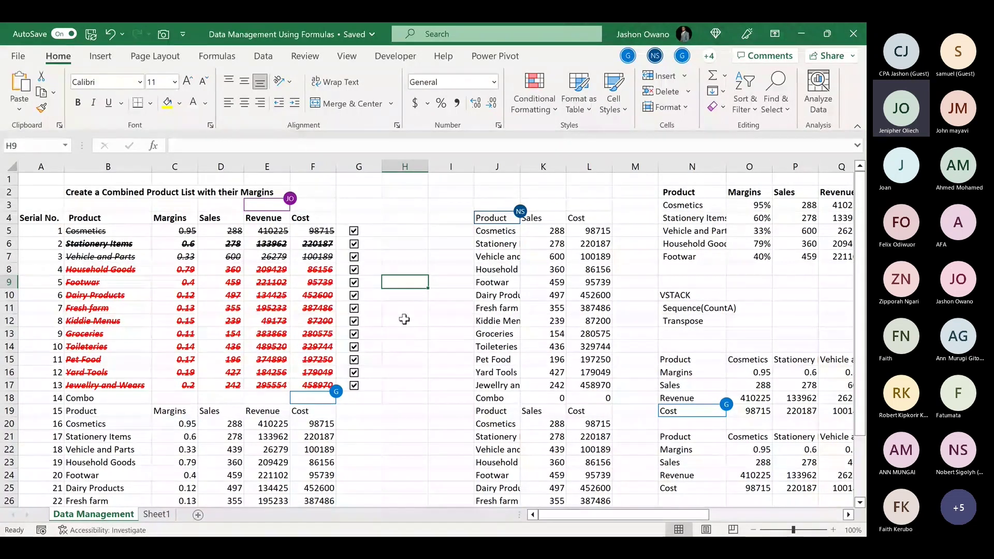
{"action": "left_click", "coordinate": [355, 233]}
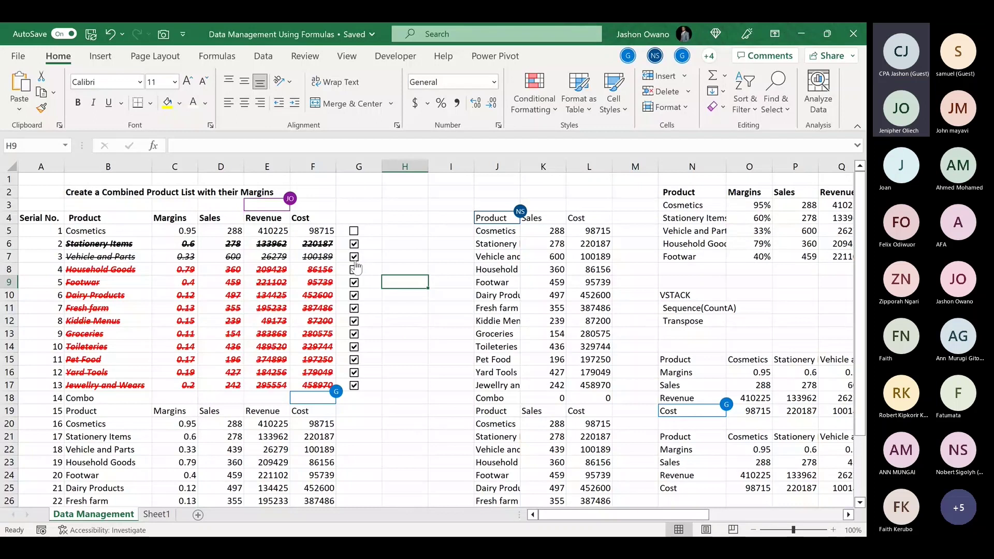
{"action": "left_click", "coordinate": [354, 257]}
{"action": "left_click", "coordinate": [354, 283]}
{"action": "left_click", "coordinate": [354, 308]}
{"action": "left_click", "coordinate": [354, 334]}
{"action": "left_click", "coordinate": [354, 360]}
{"action": "left_click", "coordinate": [354, 386]}
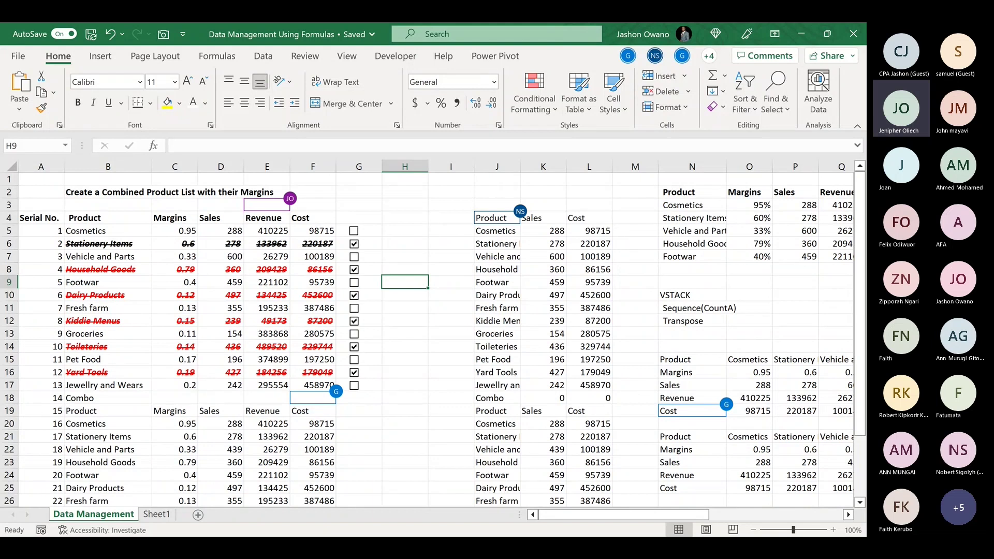
{"action": "left_click", "coordinate": [423, 536]}
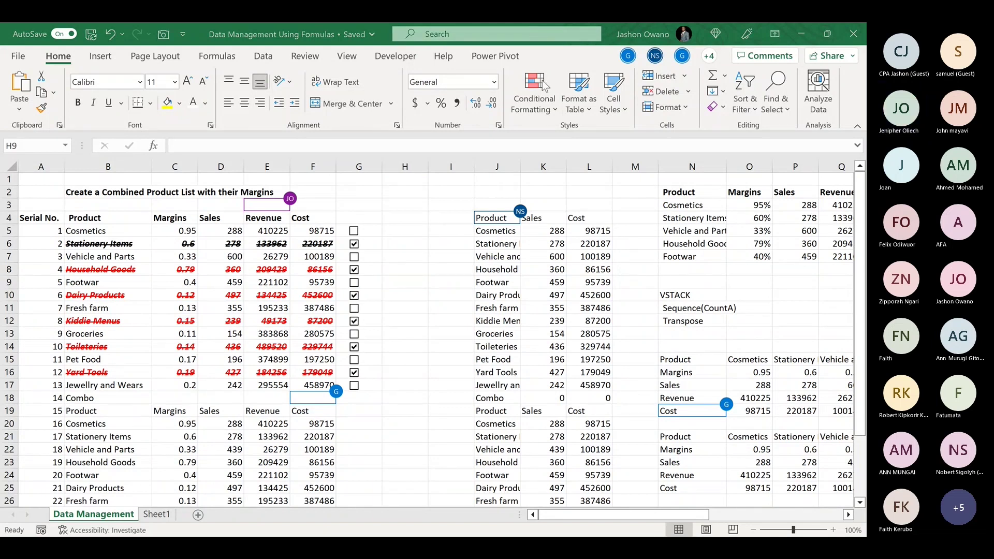